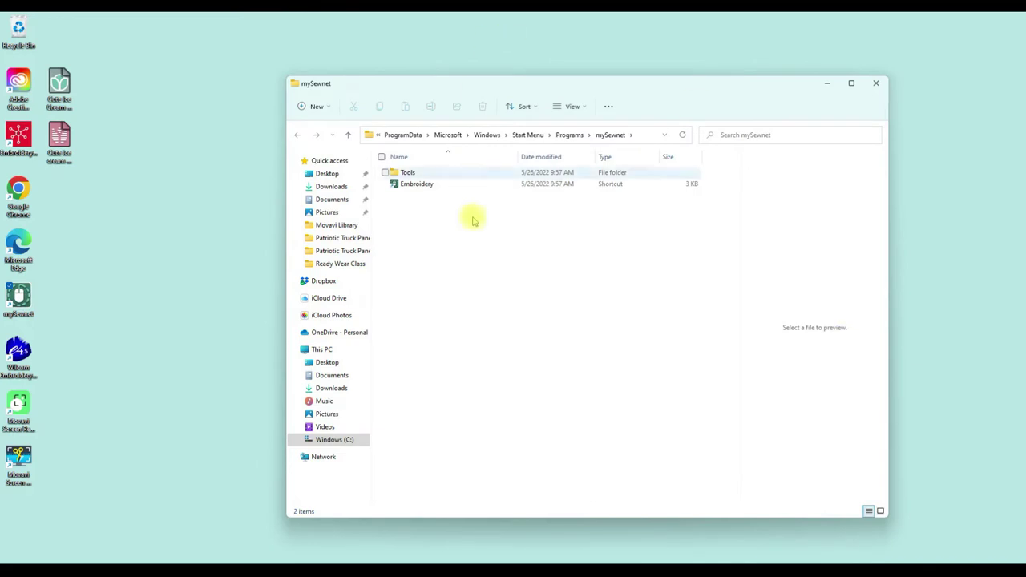
Launch the Digitizing module from the Tools folder of the mySewnet programs
left_click(421, 175)
double_click(420, 175)
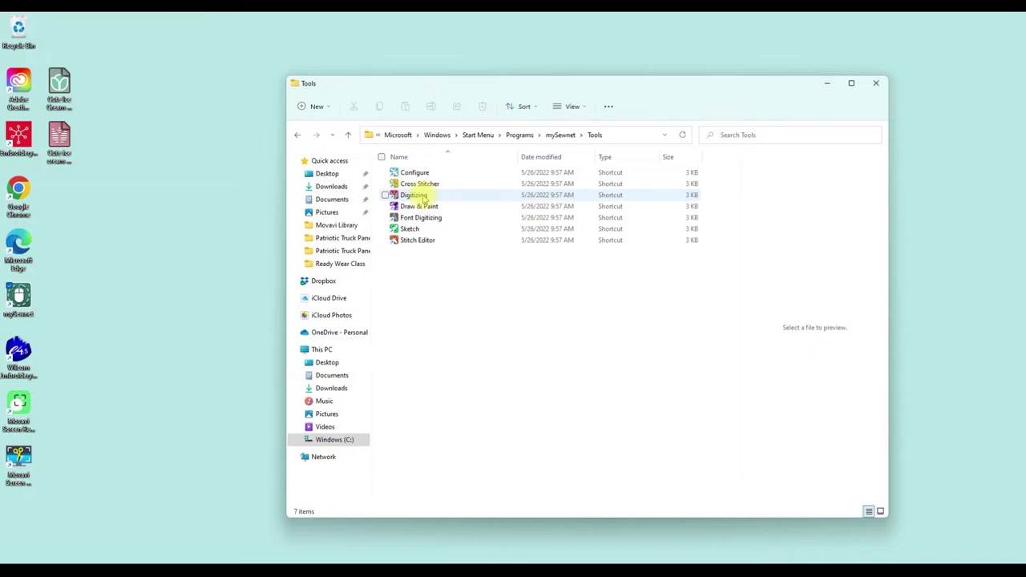
double_click(424, 197)
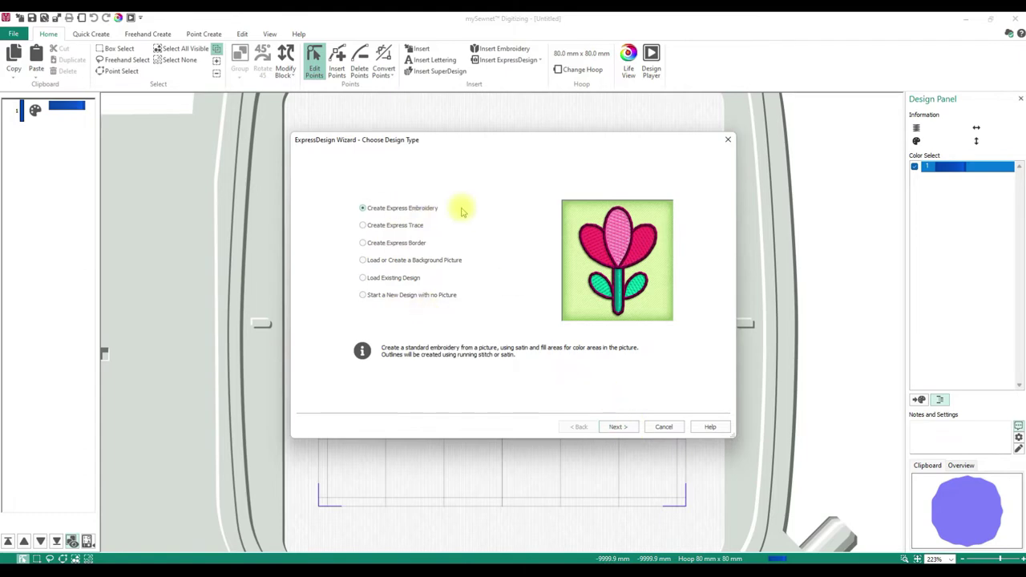
Start a Create Express Embroidery design and browse for its source picture to the mySewnet folder in Documents
left_click(623, 427)
left_click(339, 182)
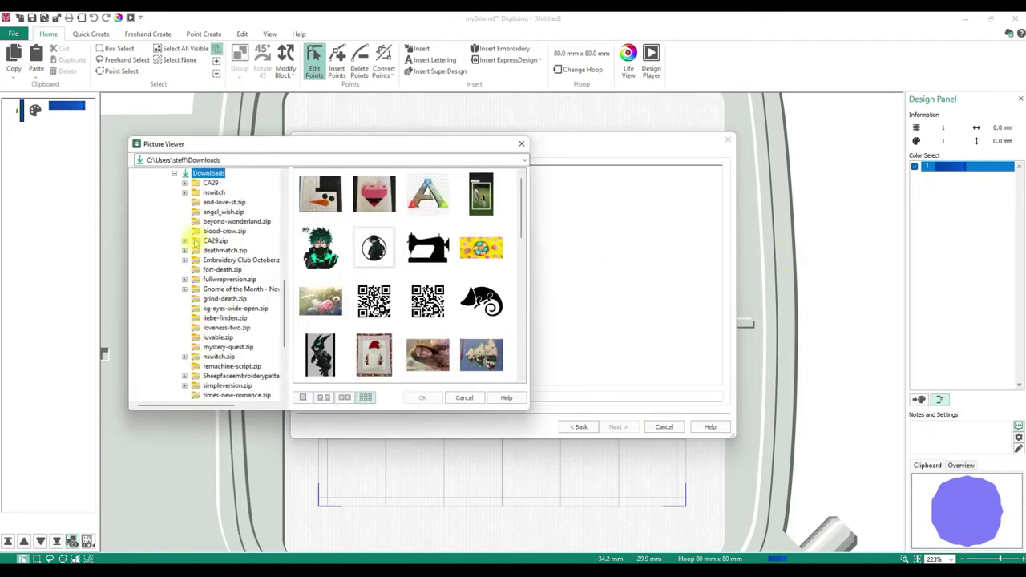
scroll(212, 237, "down", 5)
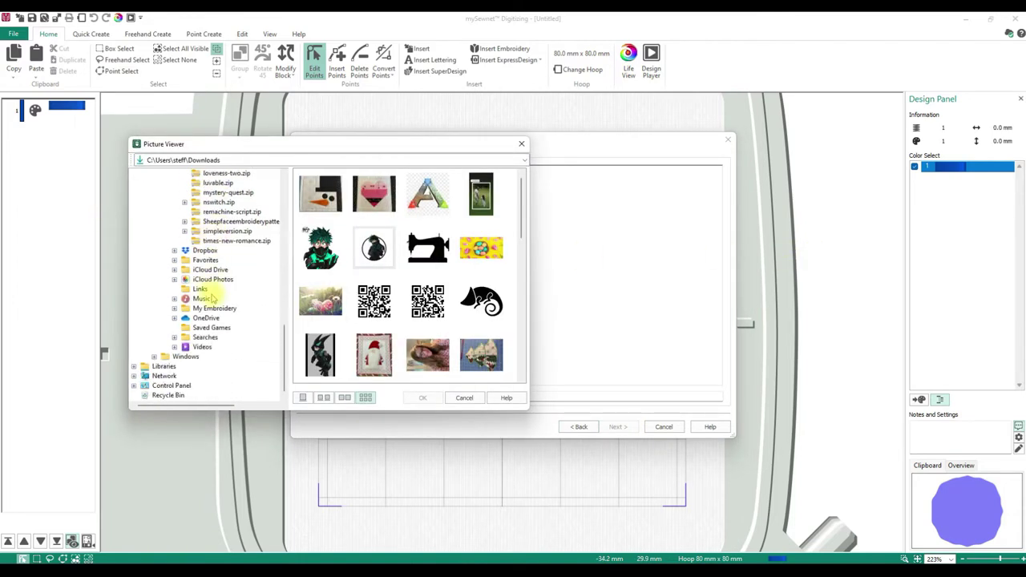
scroll(212, 298, "up", 15)
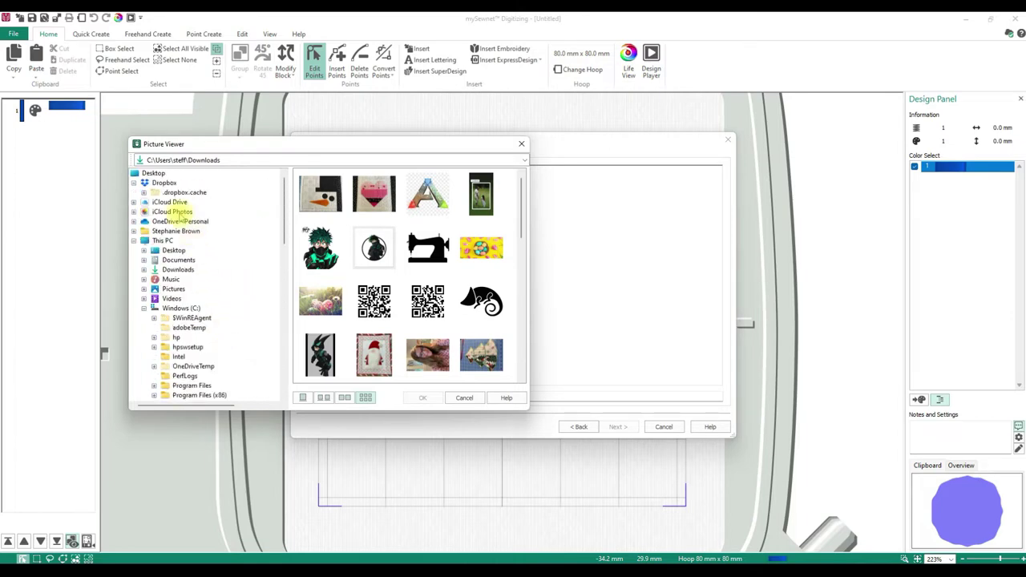
left_click(173, 260)
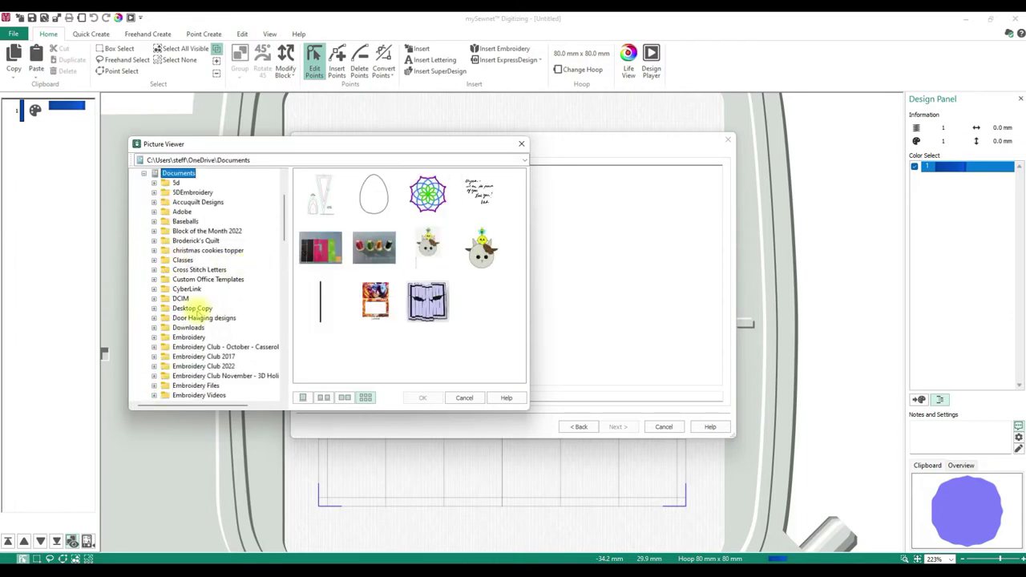
scroll(192, 264, "down", 3)
scroll(196, 263, "down", 6)
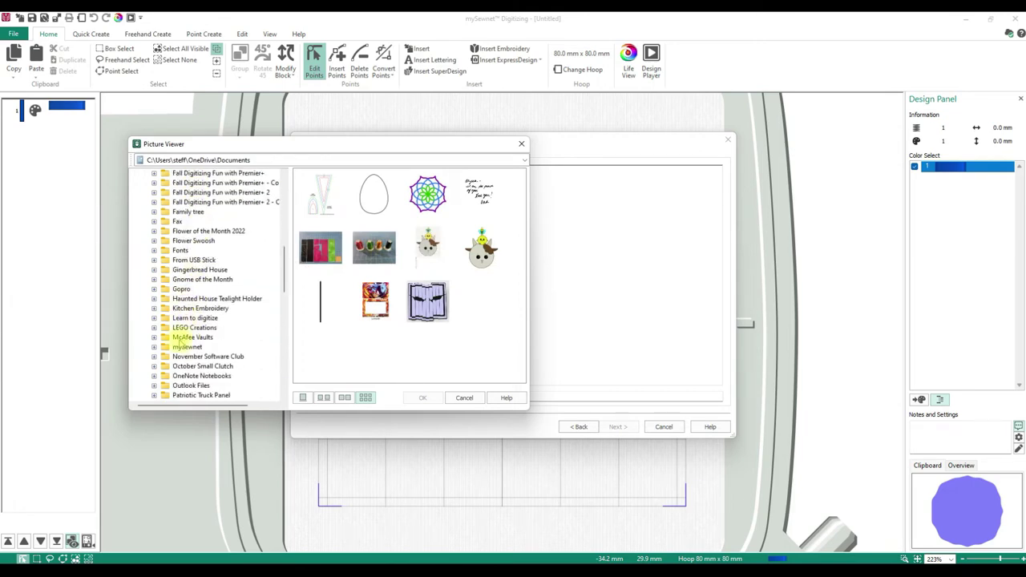
left_click(186, 347)
Browse into the mySewnet sample folders and open Samples\Digitizing\Pics
scroll(257, 338, "down", 2)
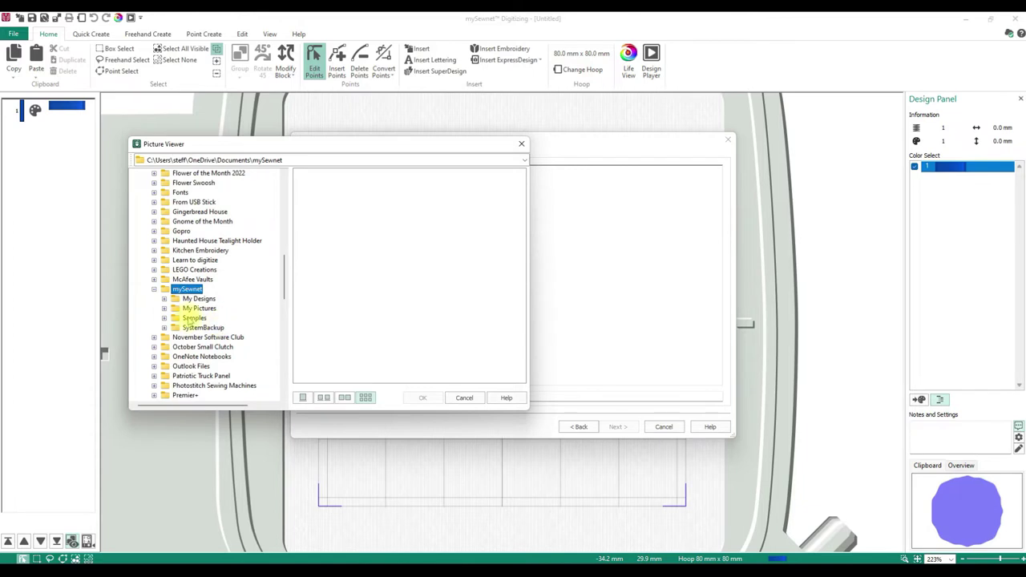
left_click(194, 318)
scroll(259, 330, "down", 1)
left_click(174, 298)
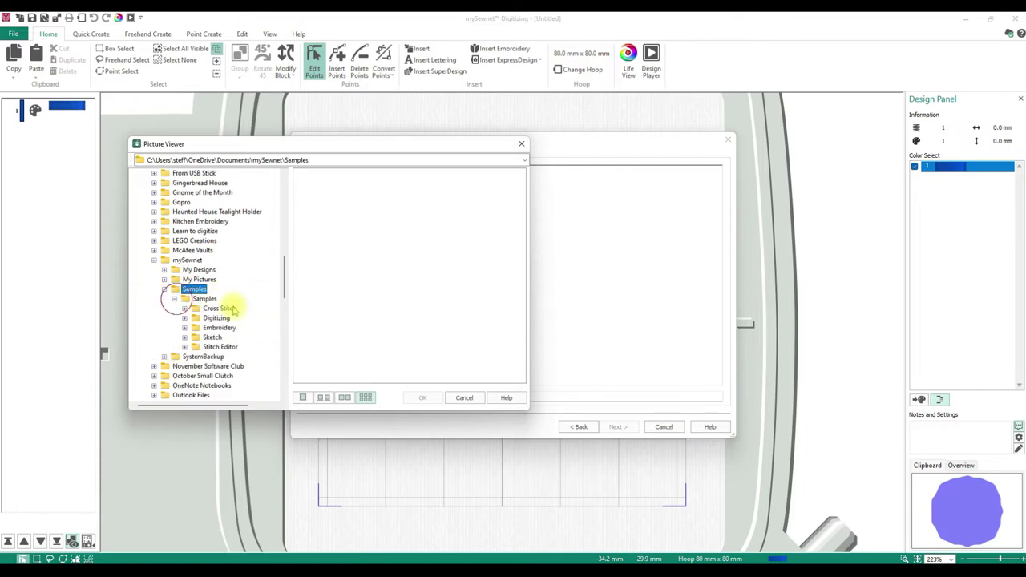
left_click(184, 317)
scroll(224, 327, "down", 1)
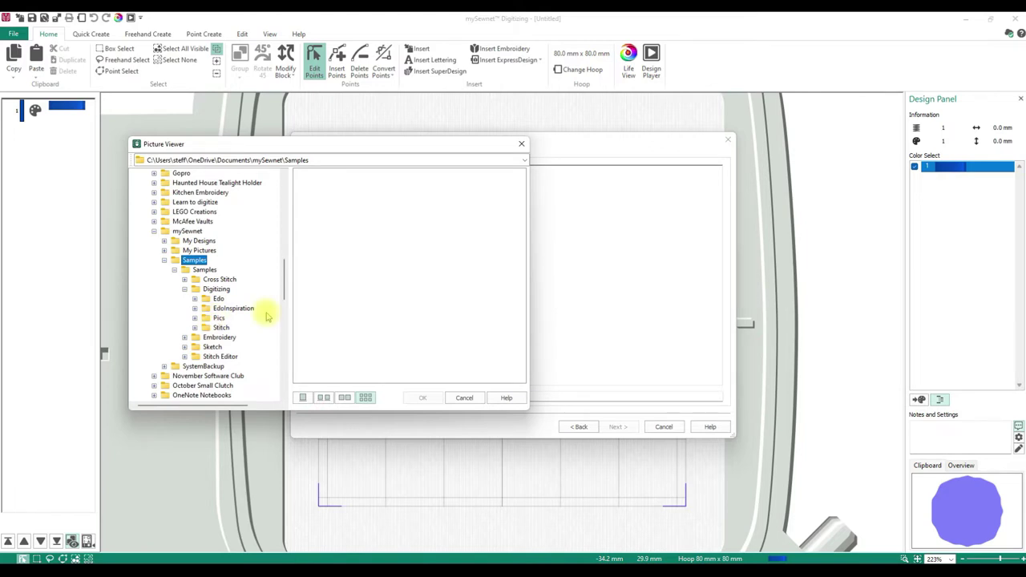
left_click(207, 318)
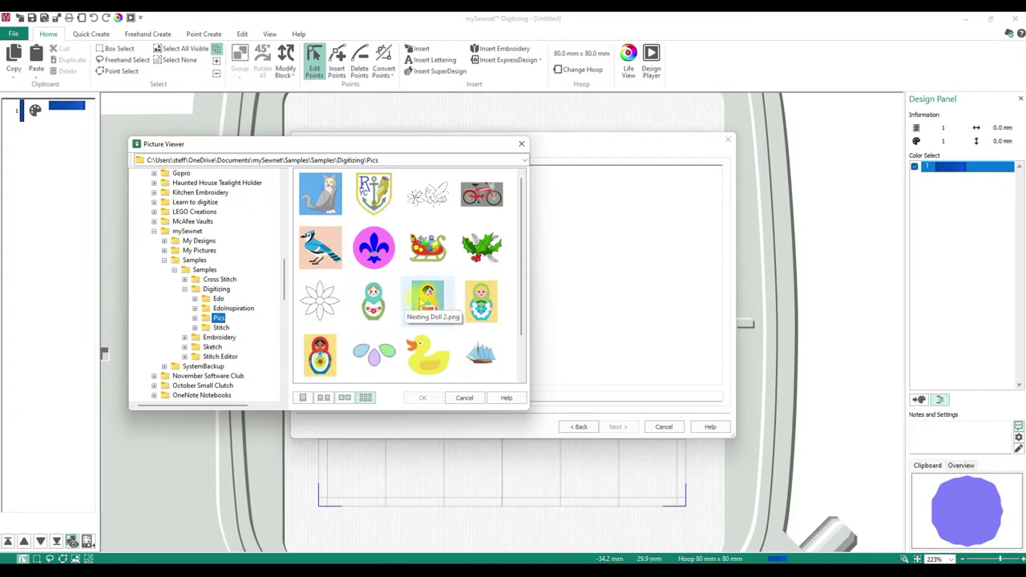
Load Nesting Doll 2.png as the source picture and continue to the rotate and crop page
left_click(419, 298)
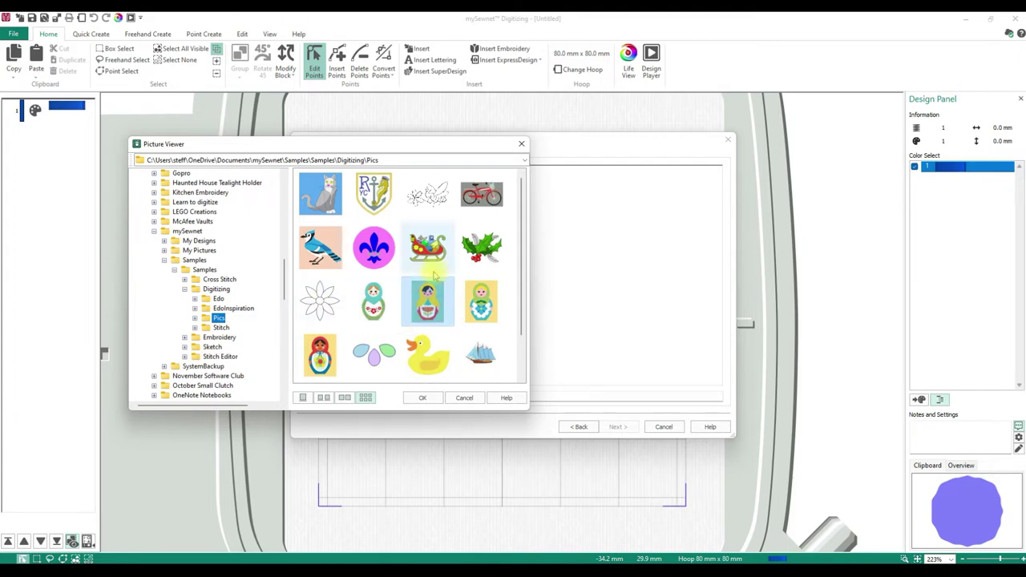
left_click(421, 396)
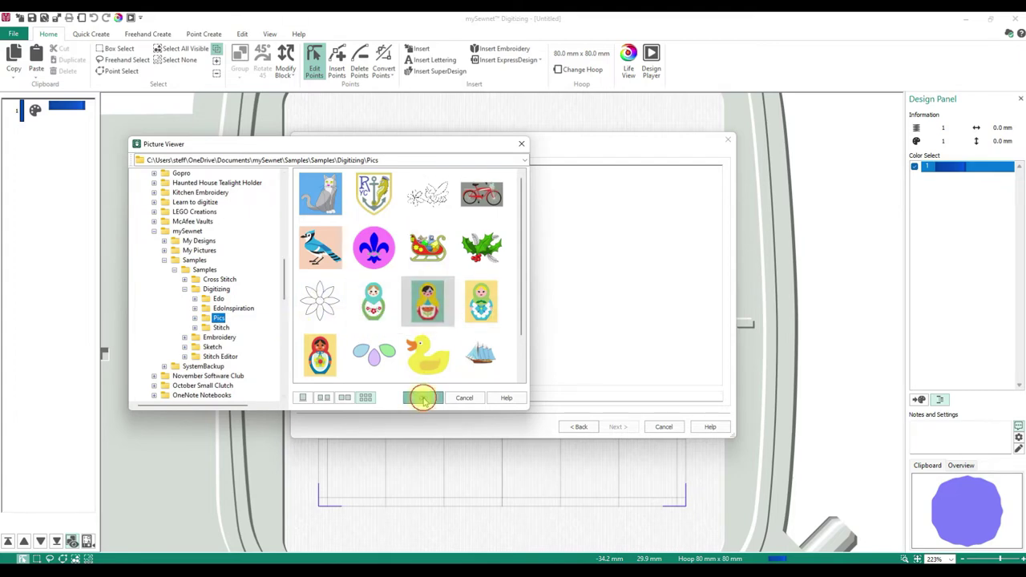
left_click(629, 427)
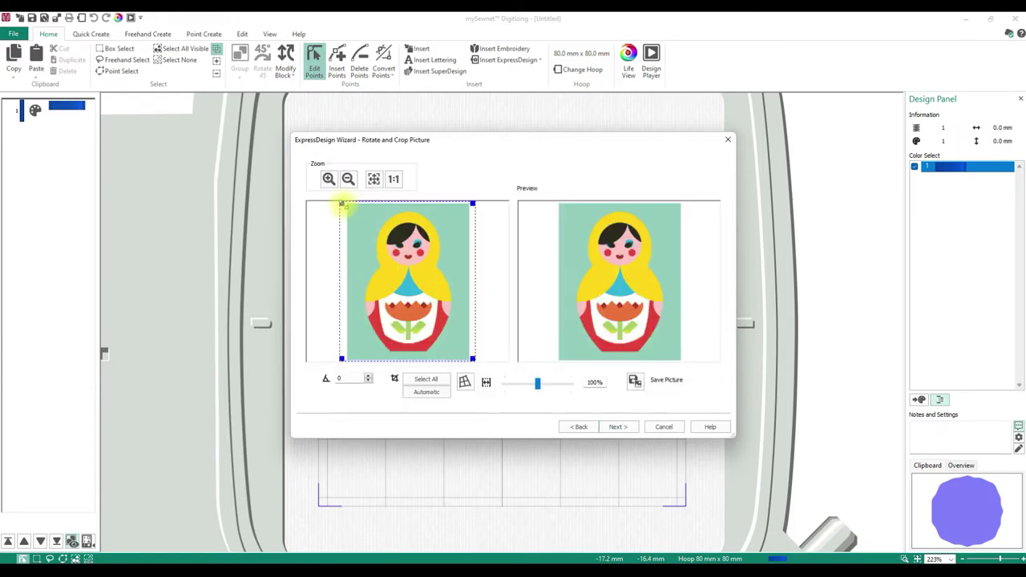
Trim the crop area to the edges of the doll picture's green background and continue to the design size page
left_click(346, 203)
left_click_drag(473, 203, 468, 203)
left_click(617, 426)
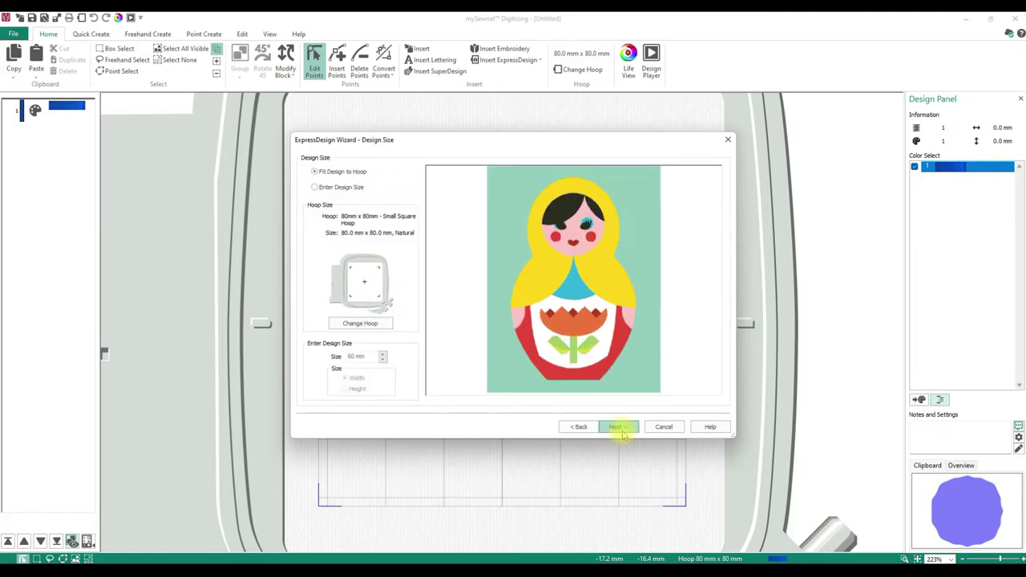
Change the hoop to 120mm x 120mm - Designer Splendid Square Hoop and continue to the thread colors page
left_click(360, 323)
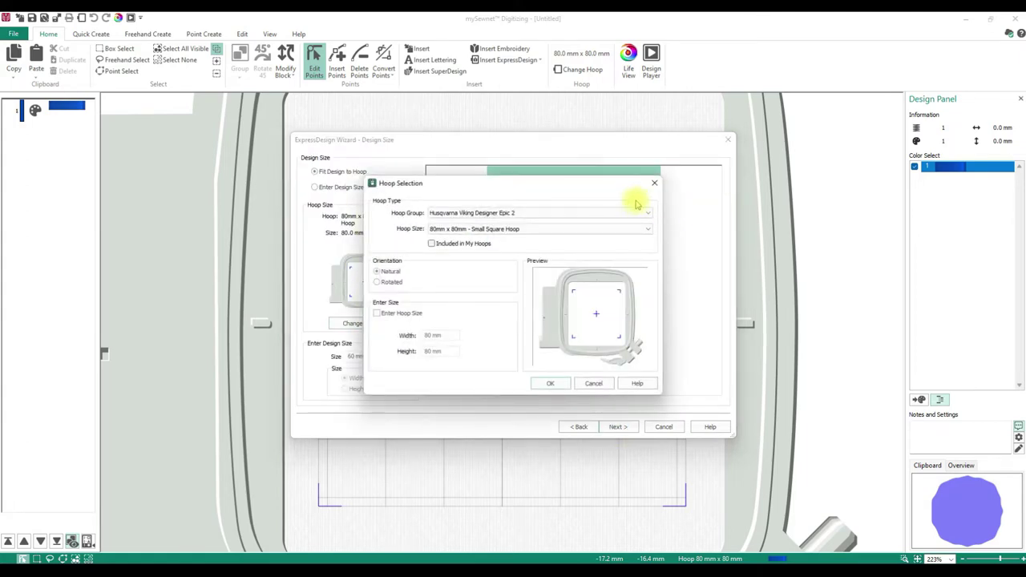
left_click(623, 230)
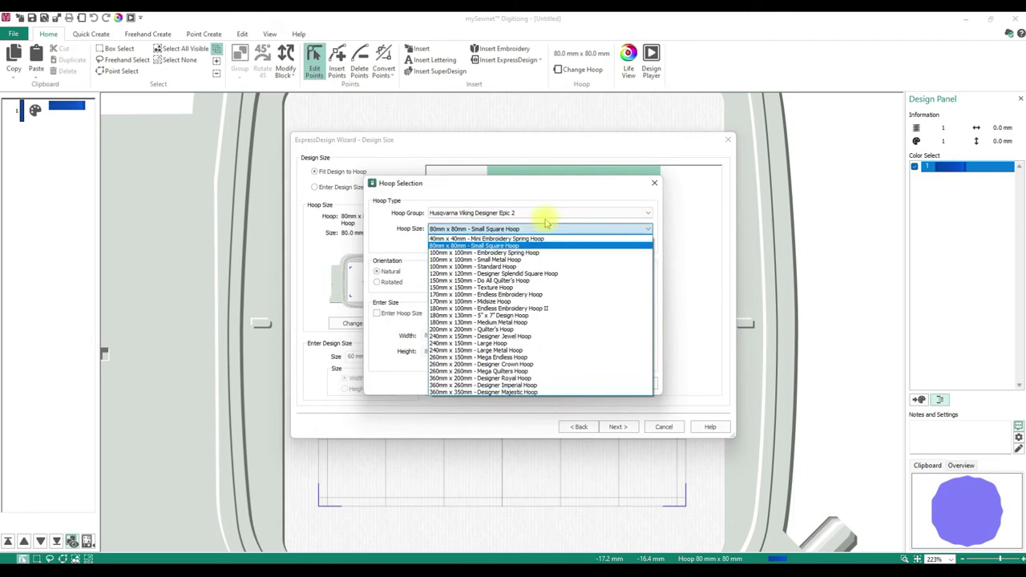
left_click(513, 273)
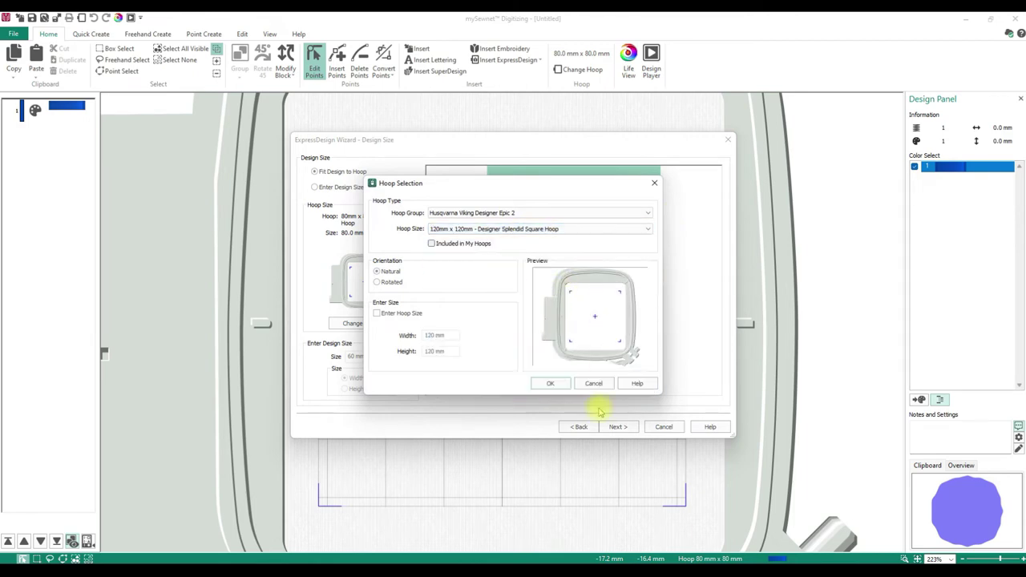
left_click(545, 382)
left_click(610, 427)
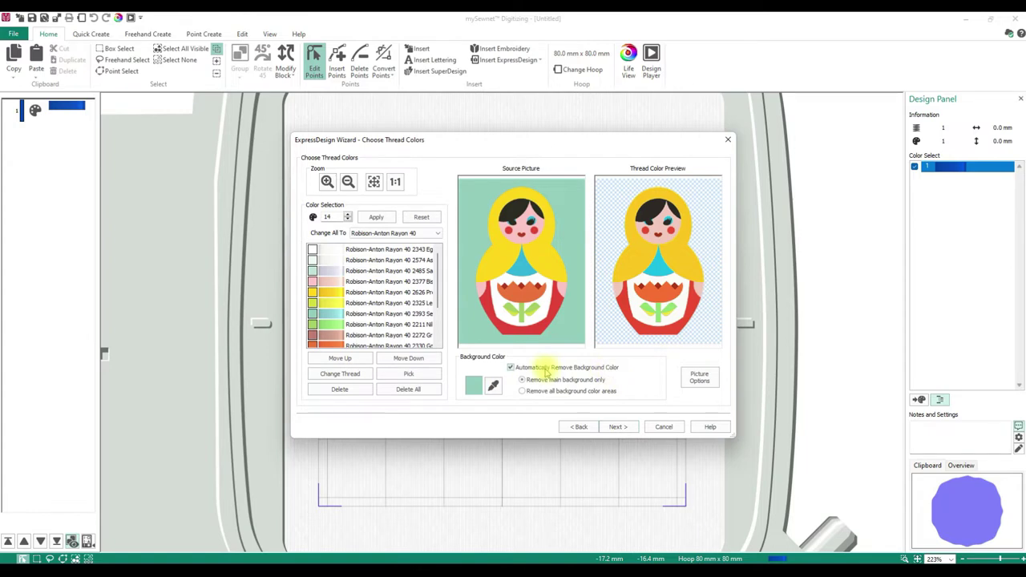
Toggle automatic background removal off and on again, reduce the thread colors to 11, and continue to the fabric options
left_click(510, 369)
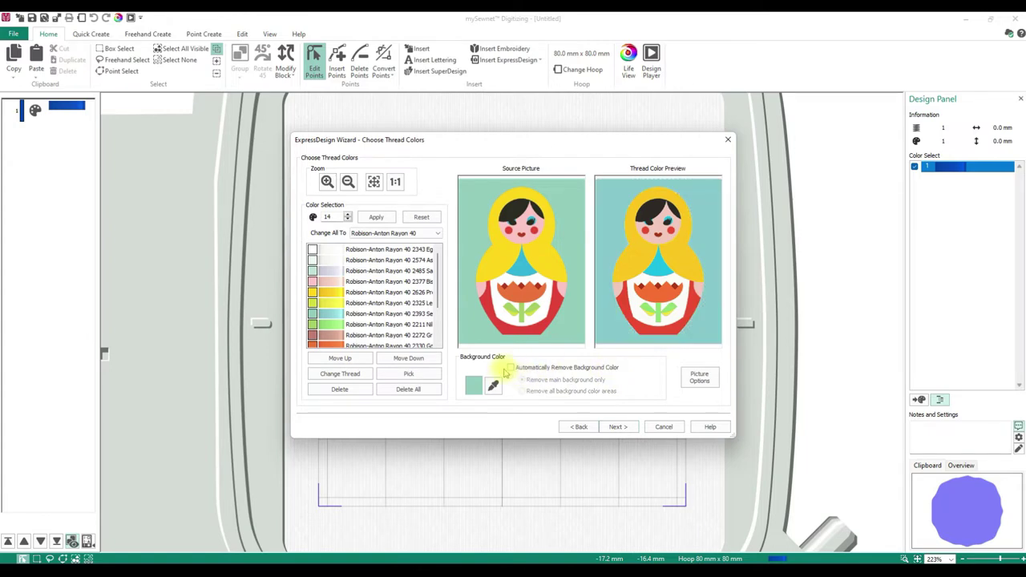
left_click(513, 370)
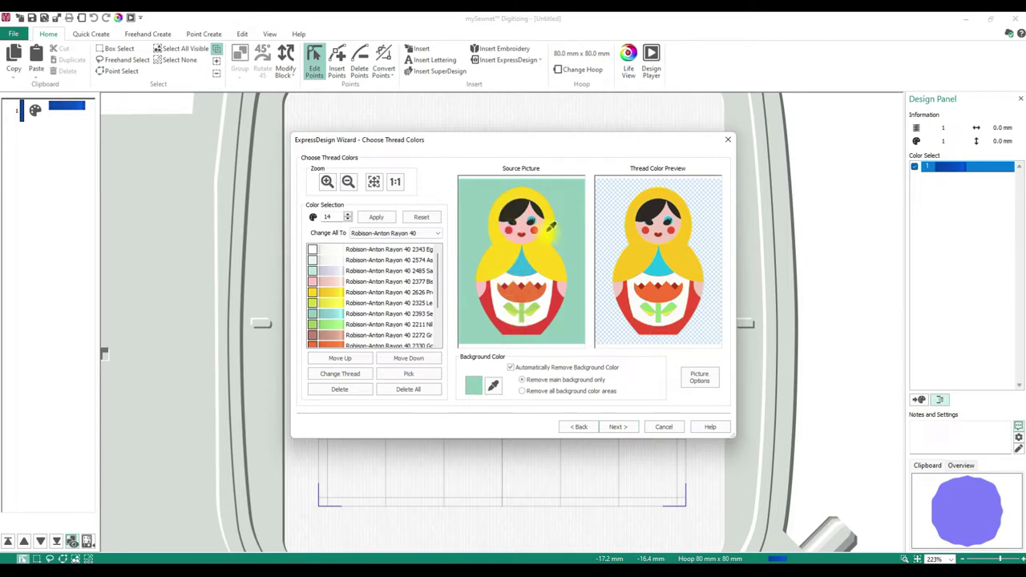
double_click(326, 216)
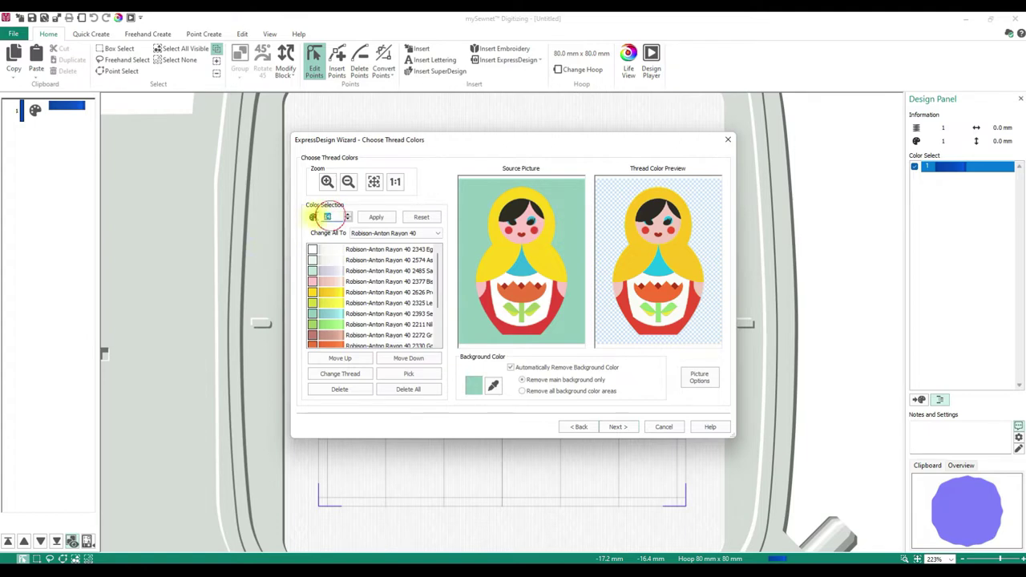
type("11")
left_click(376, 217)
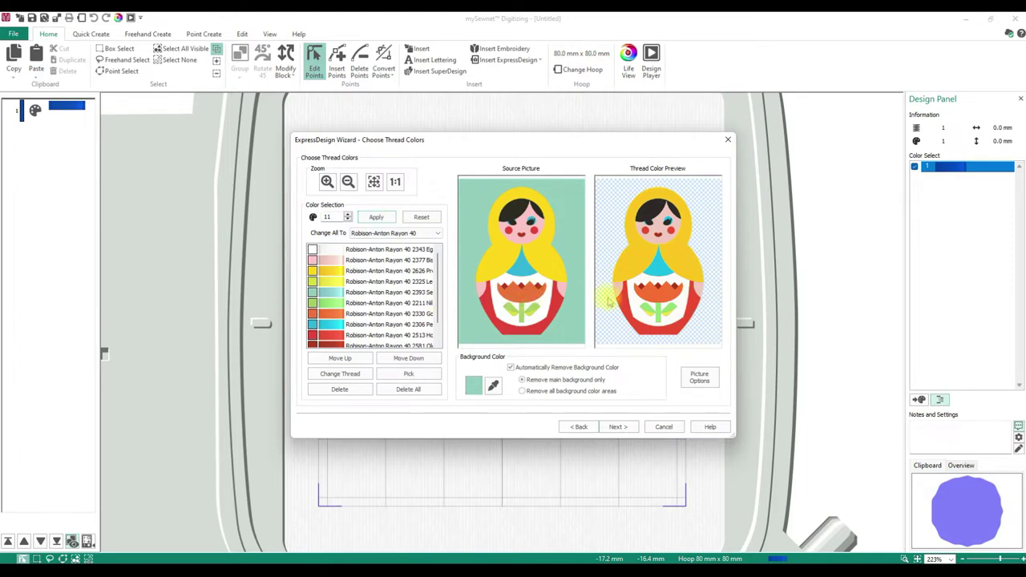
left_click(615, 426)
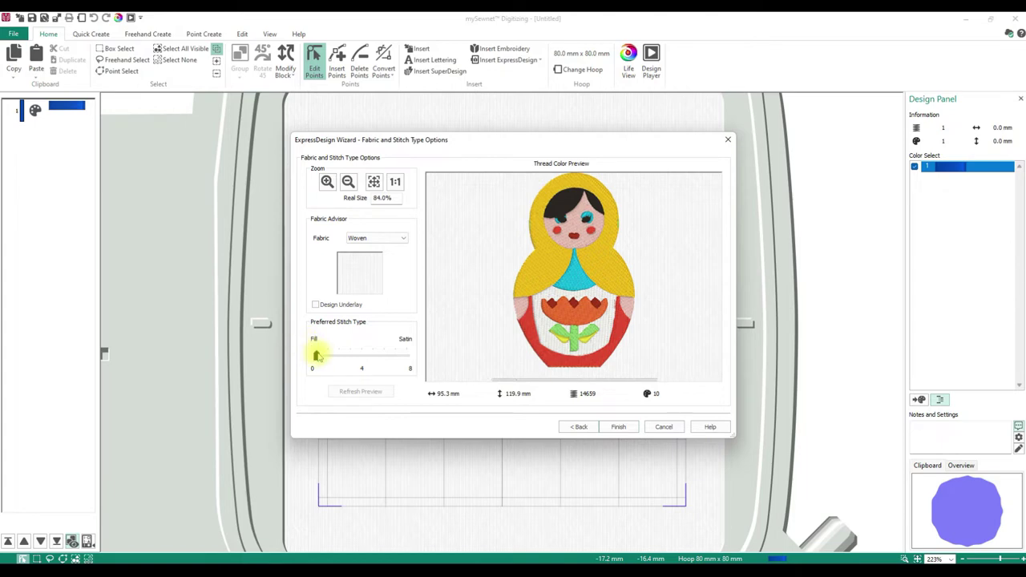
Compare previews with the preferred stitch type at 7 and 4, and return it to 0 for fill
left_click_drag(318, 359, 401, 364)
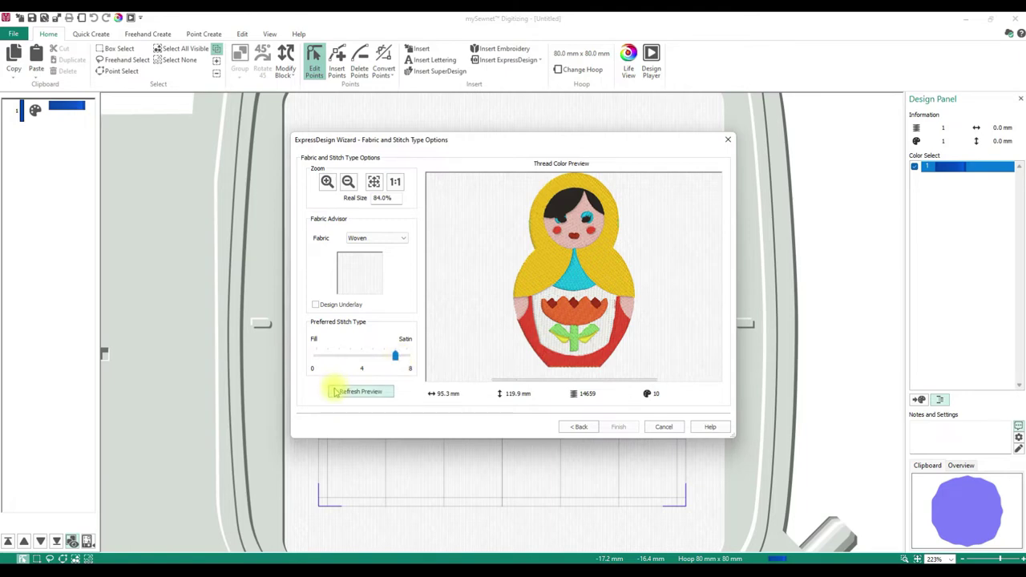
left_click(358, 391)
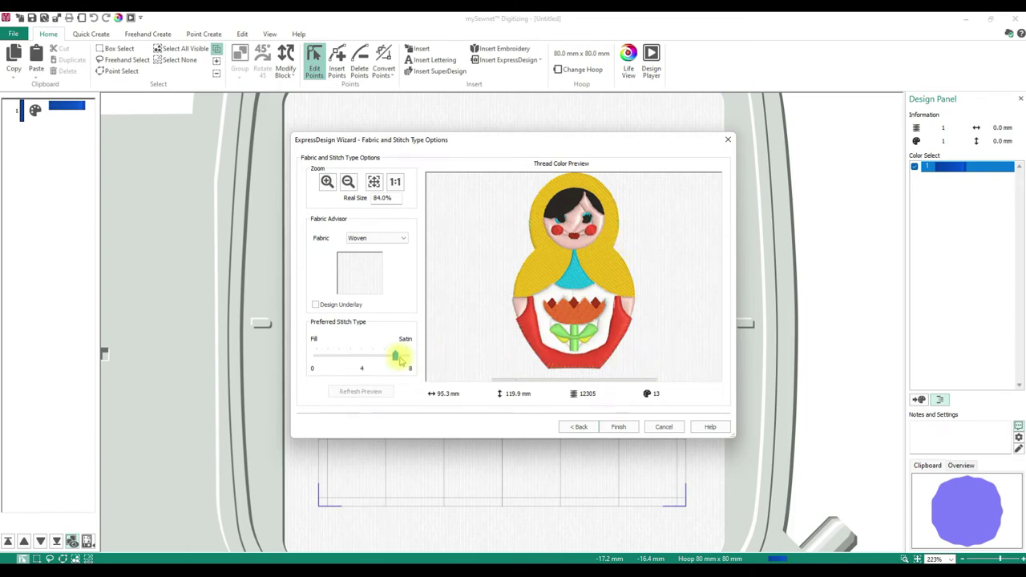
left_click_drag(394, 357, 358, 362)
left_click(360, 391)
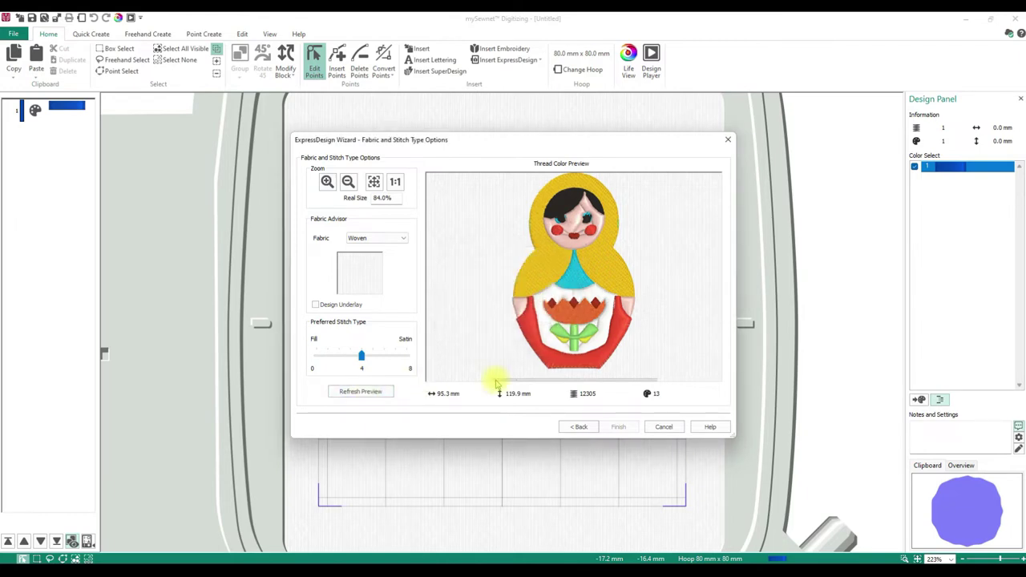
left_click_drag(361, 356, 315, 356)
left_click(380, 395)
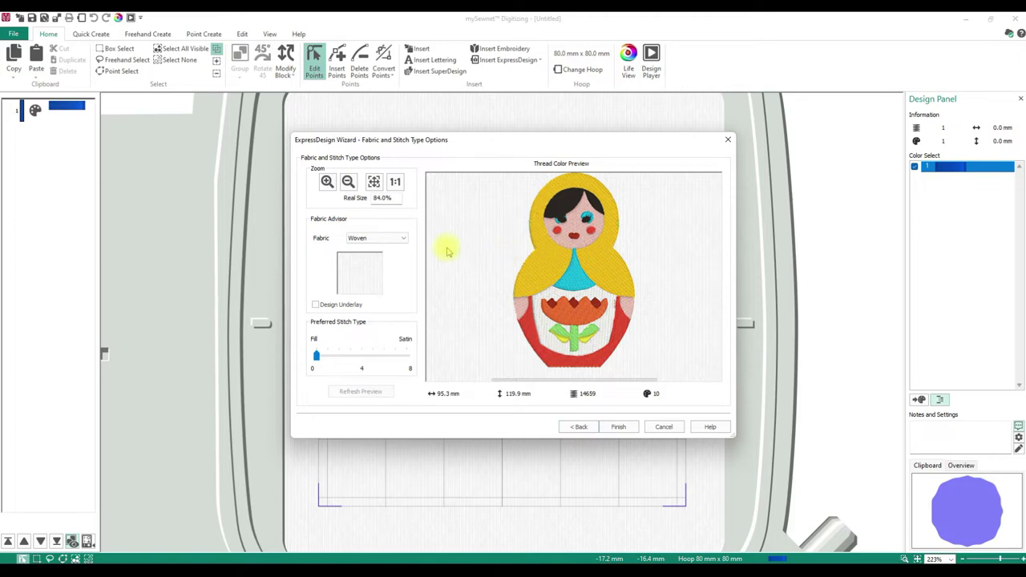
Try Terrycloth as the fabric with Design Underlay turned on
left_click(405, 237)
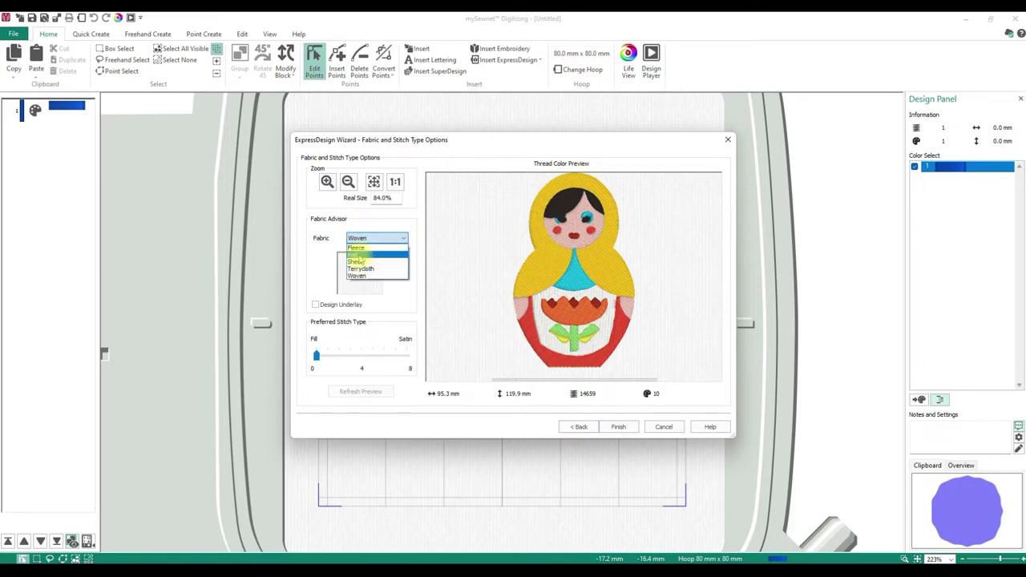
left_click(313, 280)
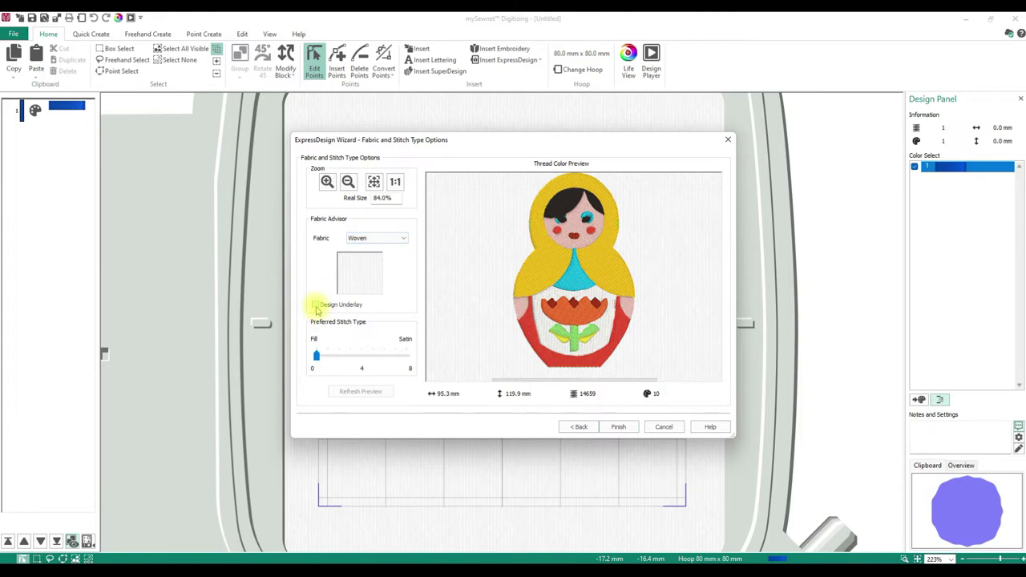
left_click(401, 239)
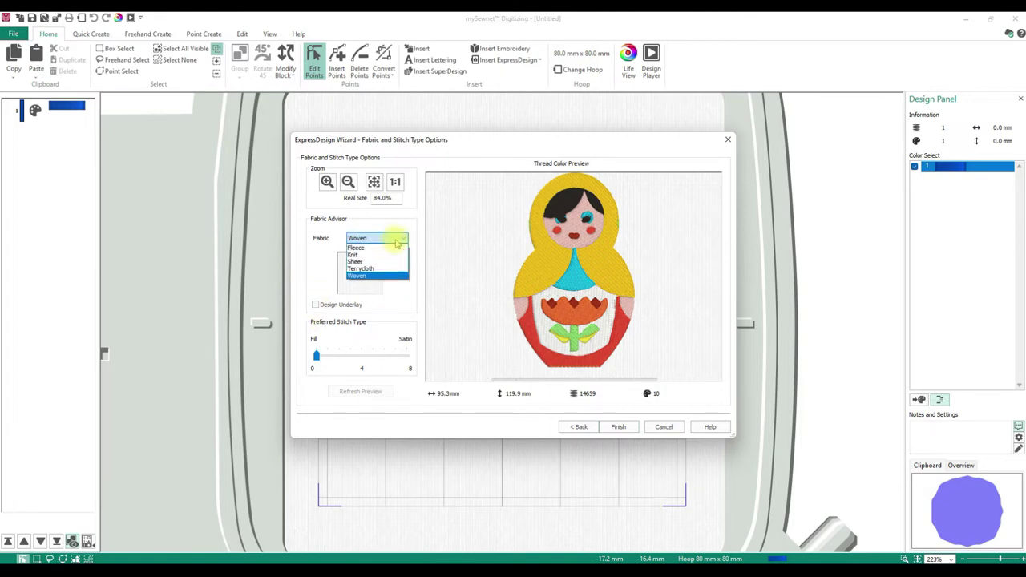
left_click(367, 268)
left_click(315, 305)
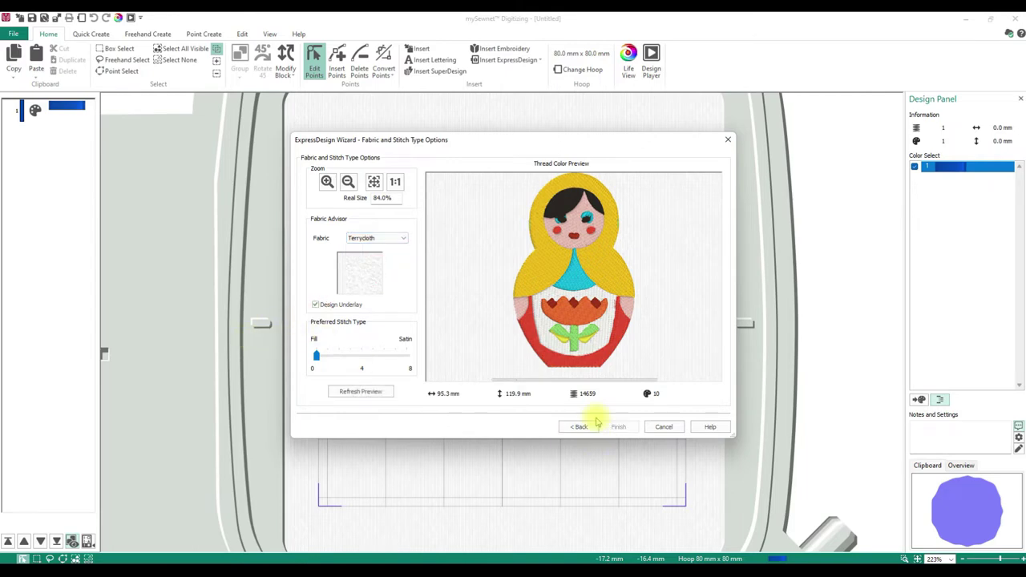
Turn off Design Underlay, set the fabric back to Woven, and refresh the preview
left_click(314, 304)
left_click(406, 238)
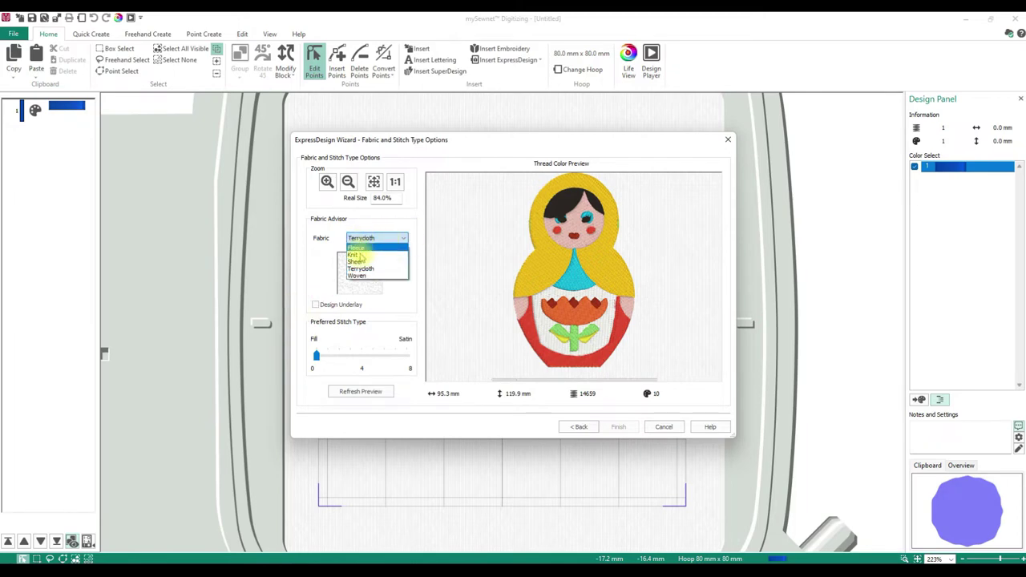
left_click(360, 277)
left_click(376, 238)
left_click(359, 277)
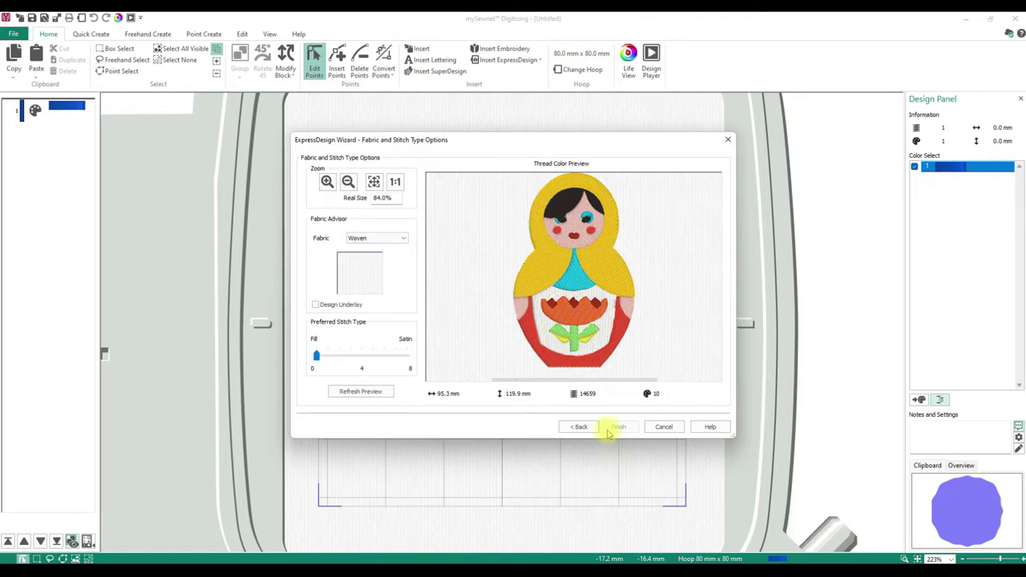
left_click(361, 392)
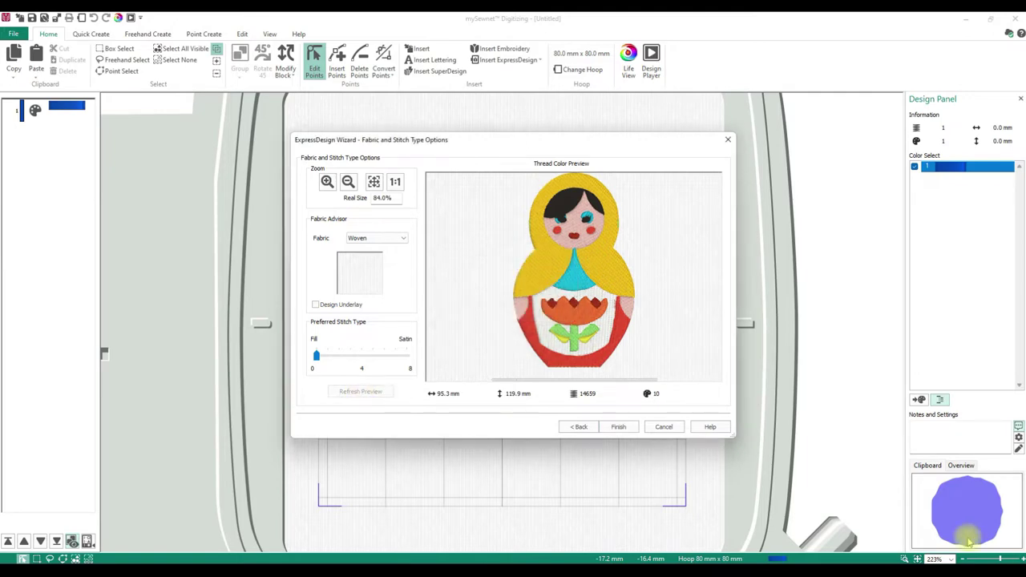
Finish the ExpressDesign Wizard to create the embroidery and delete the two green Double Stitch objects after the leaf fill
left_click(614, 427)
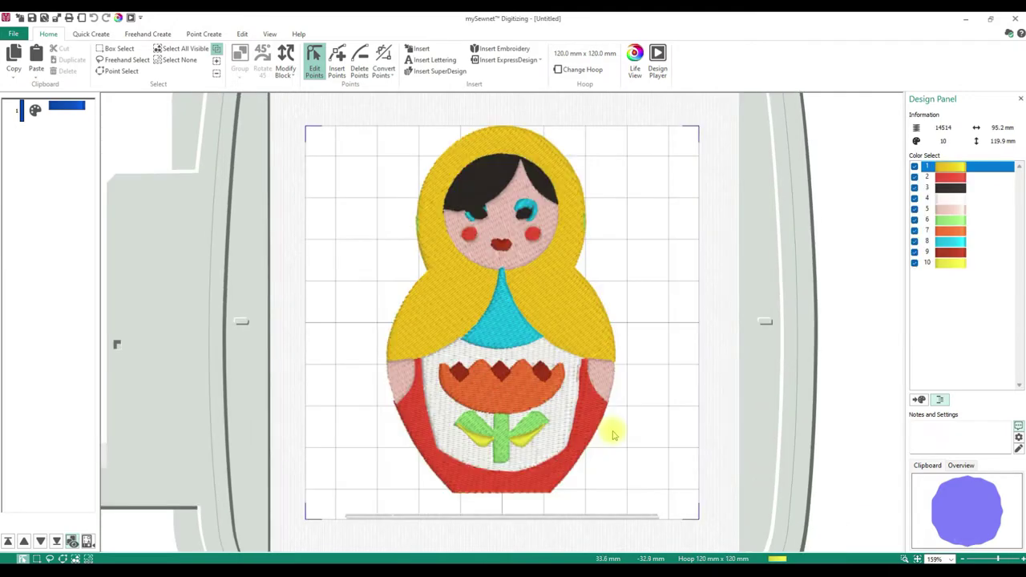
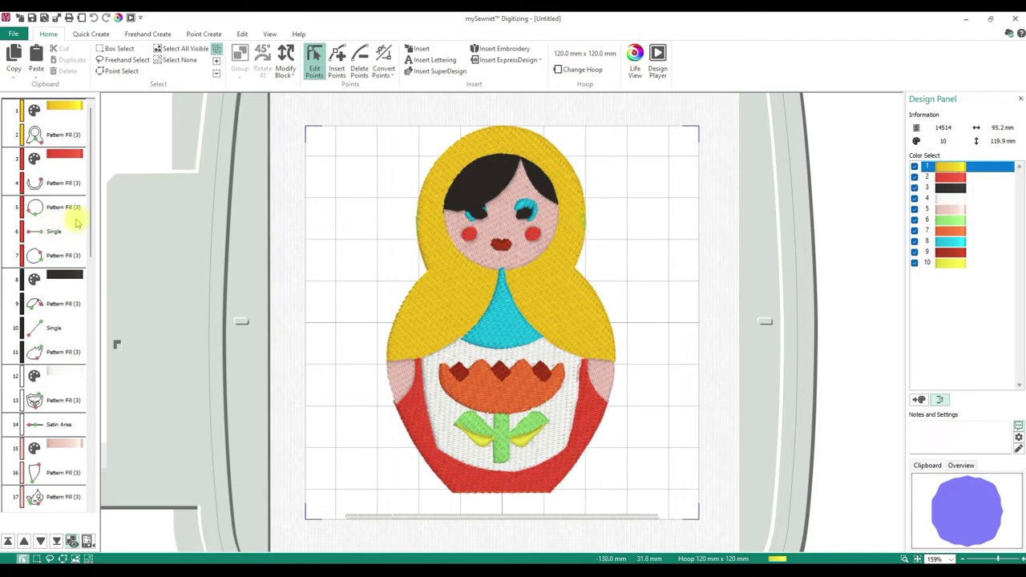
left_click_drag(92, 232, 96, 335)
left_click(58, 365)
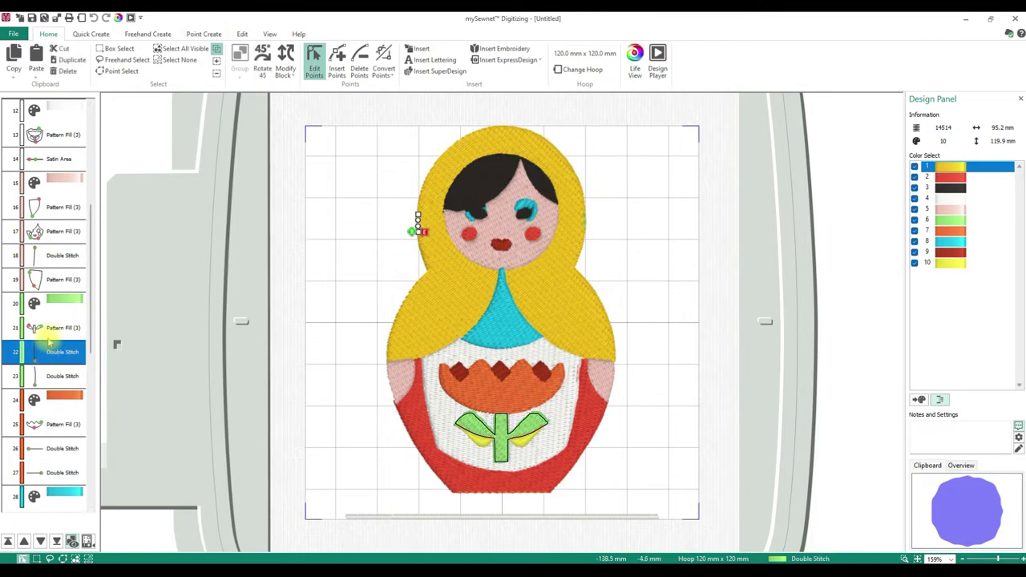
key("Delete")
key("Delete")
left_click(66, 351)
key("Delete")
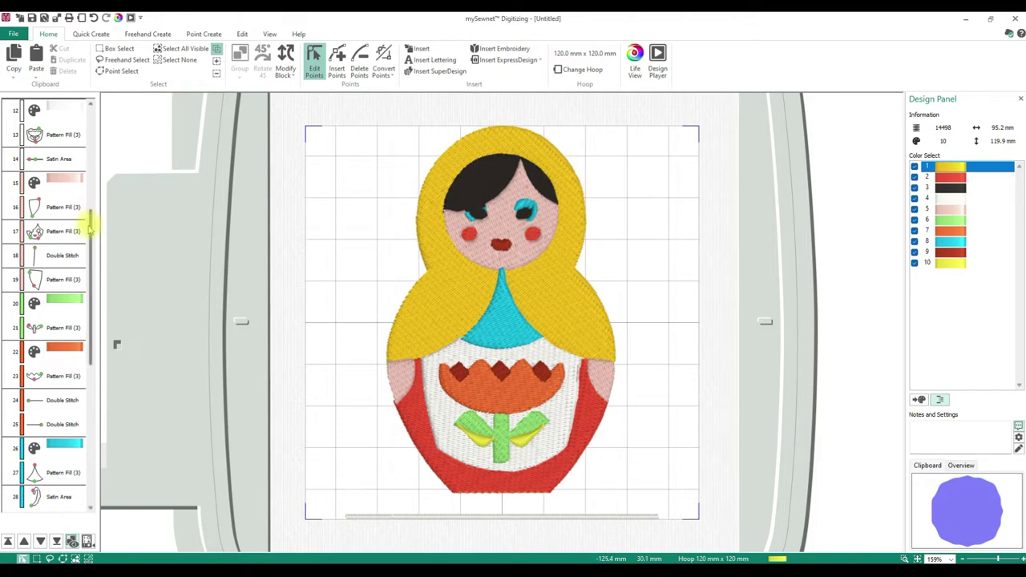
Move the whole light blue color block, from its color change to its last Satin Area, to the start of the stitch order
left_click_drag(90, 224, 87, 108)
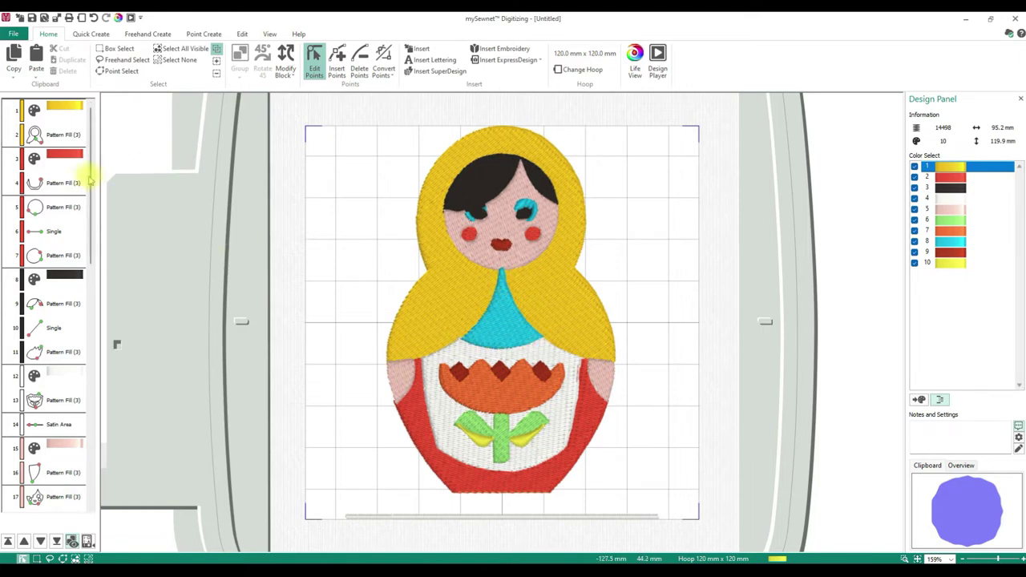
left_click_drag(88, 172, 110, 348)
left_click(60, 278)
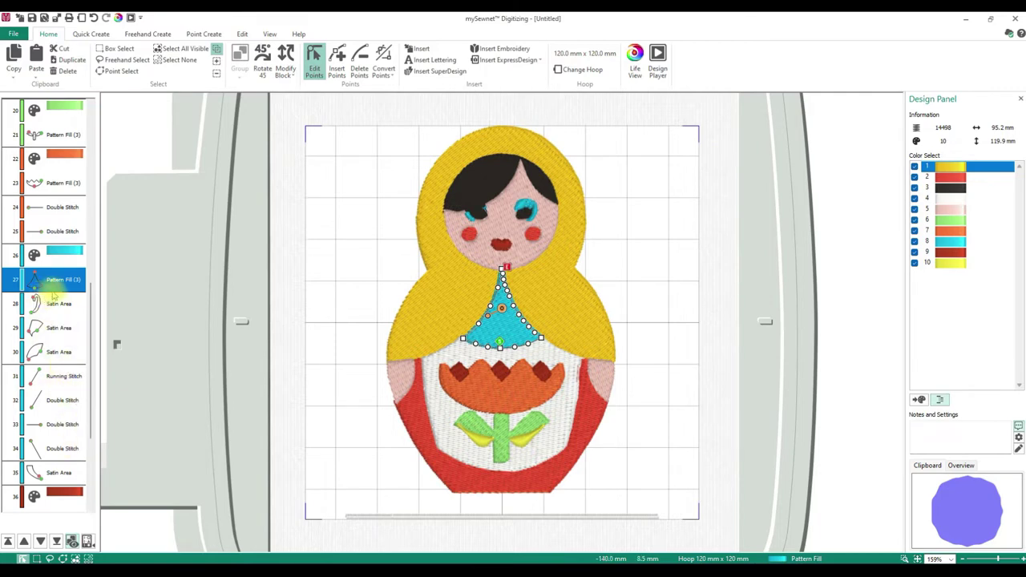
left_click(68, 258)
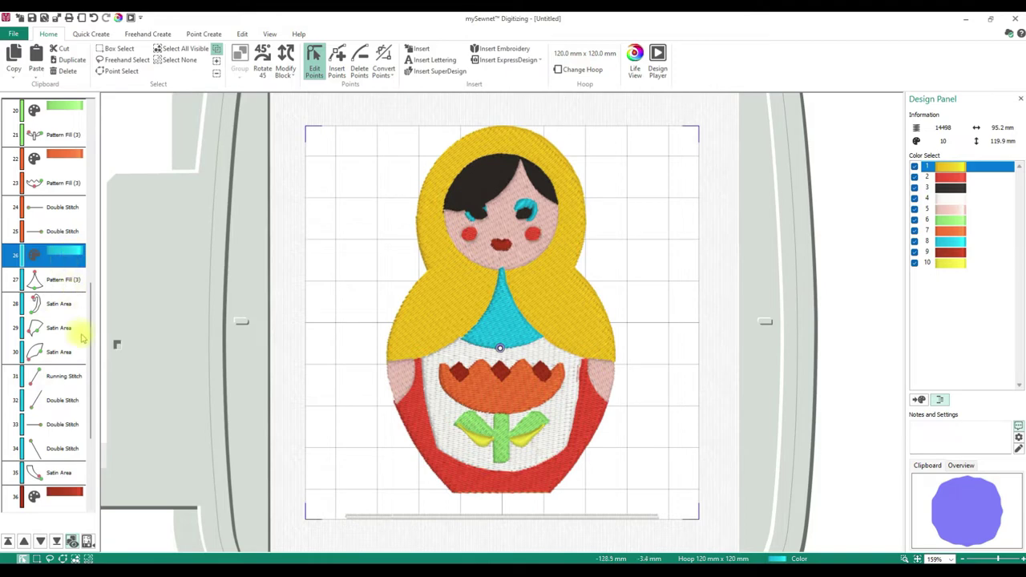
left_click(47, 473, "shift")
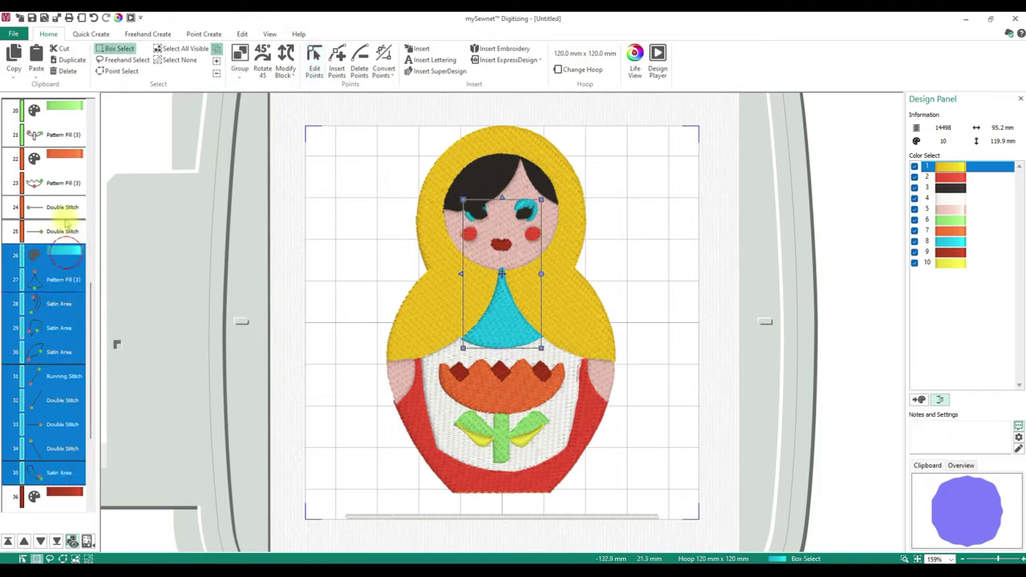
left_click_drag(67, 88, 53, 105)
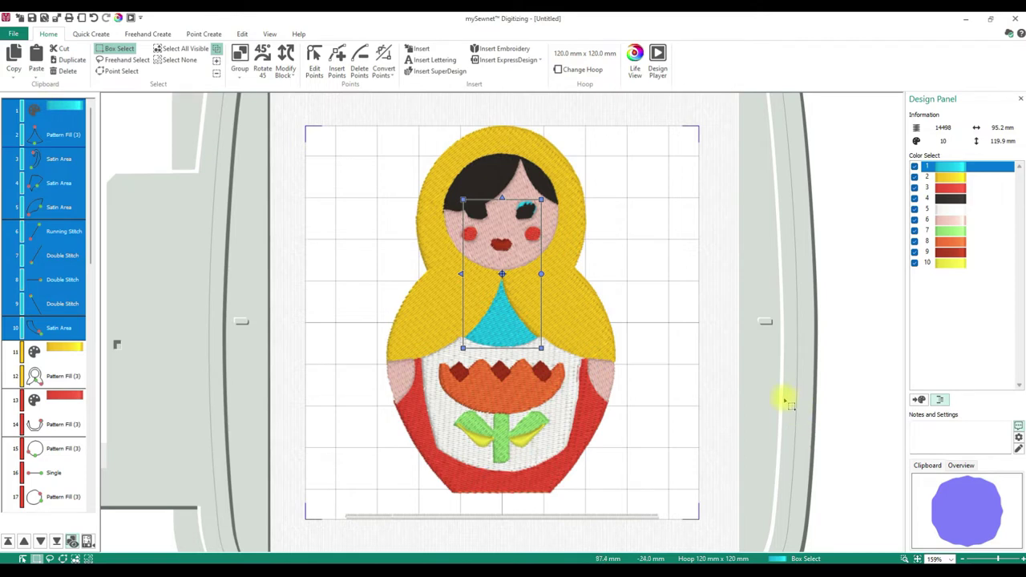
left_click(724, 362)
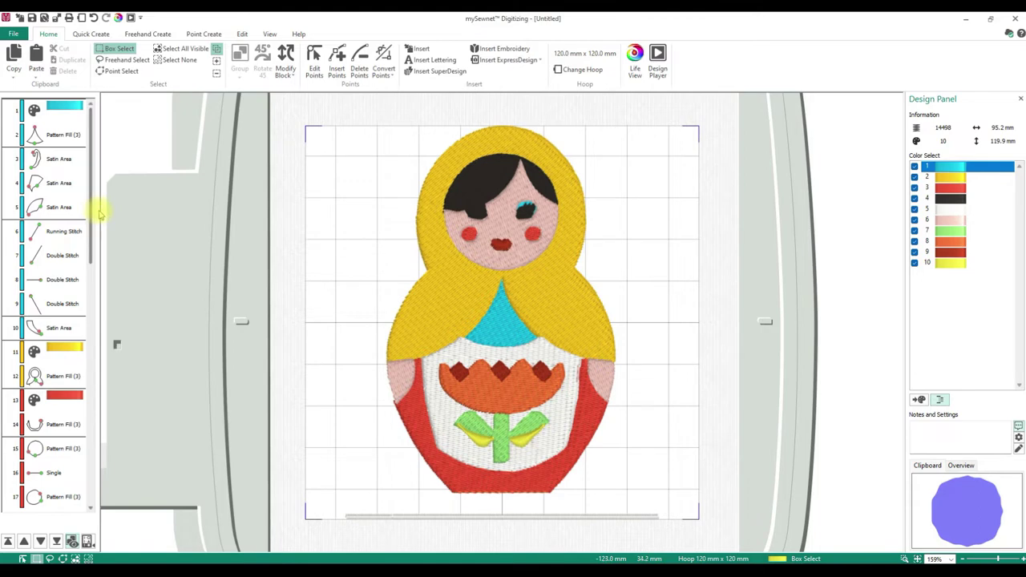
Change the two yellow Satin Area leaf shapes to Pattern Fill with the default settings
left_click_drag(90, 224, 92, 389)
left_click(43, 405)
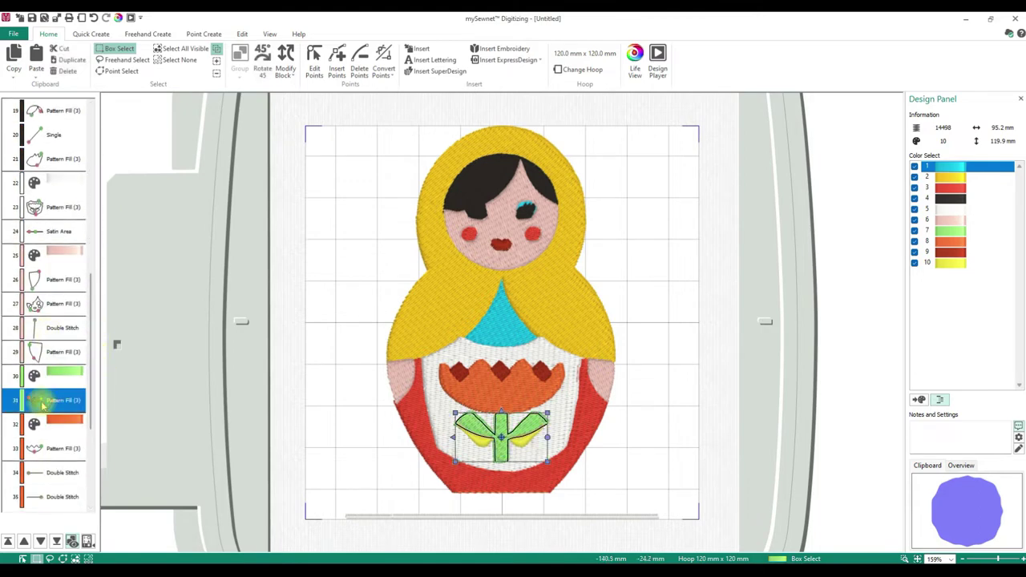
left_click_drag(88, 343, 88, 437)
left_click(44, 472)
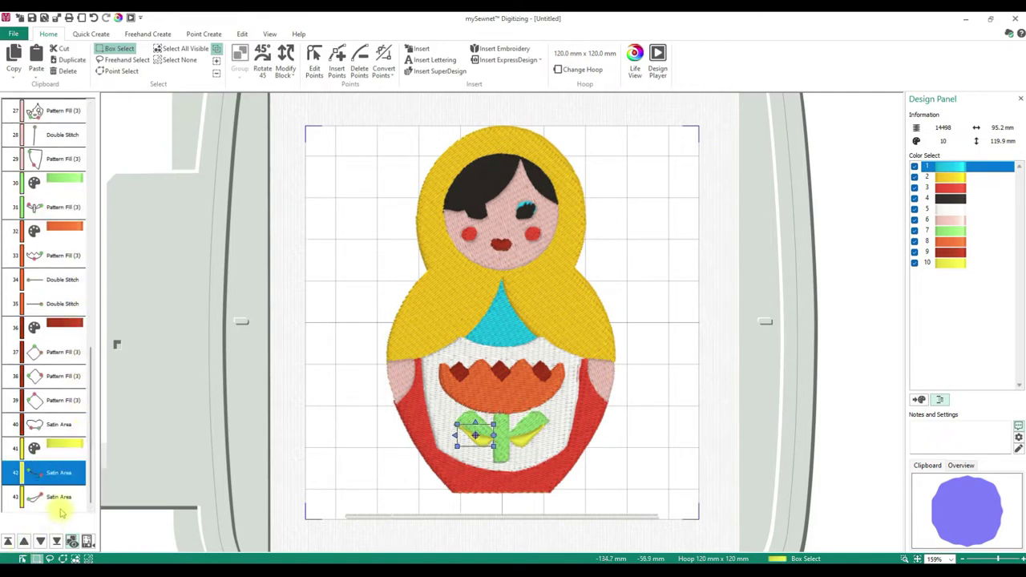
left_click(50, 497, "shift")
right_click(50, 497)
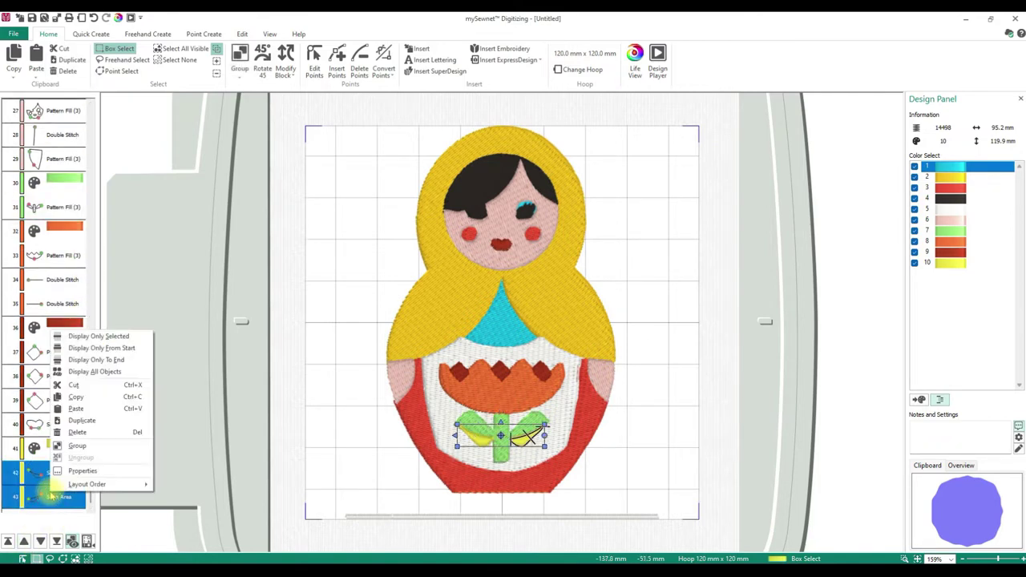
left_click(88, 471)
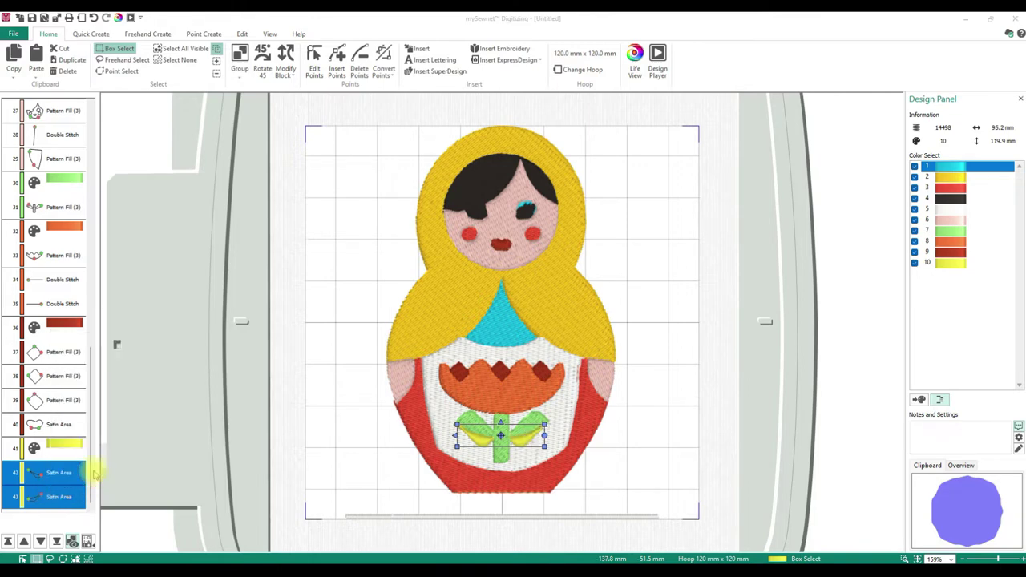
left_click(405, 196)
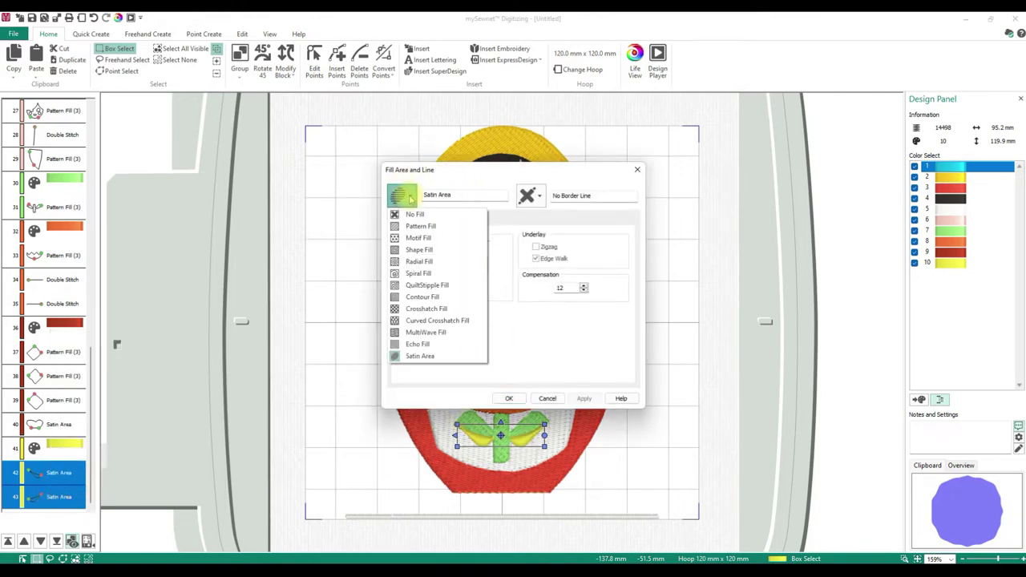
left_click(419, 226)
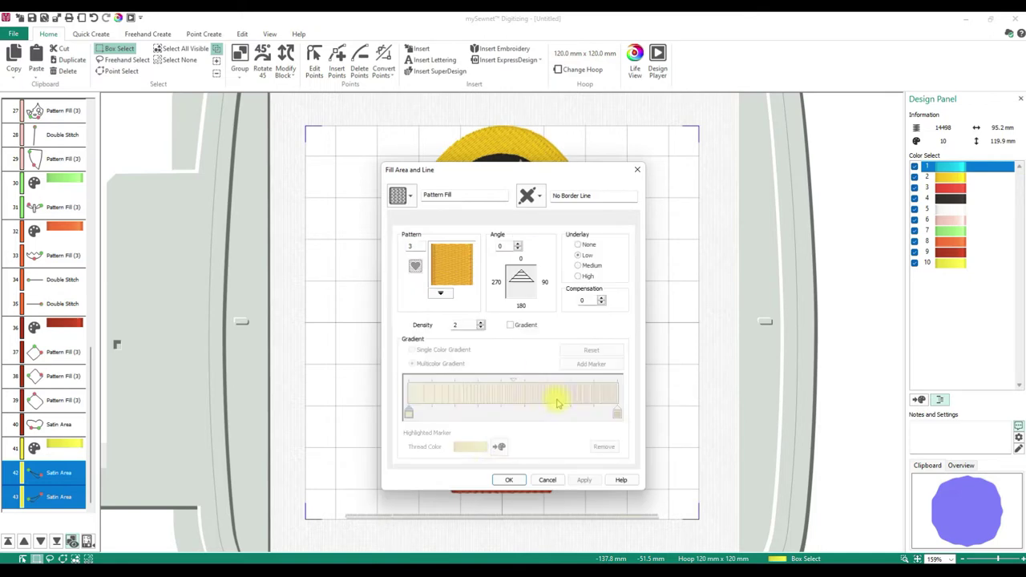
left_click(509, 479)
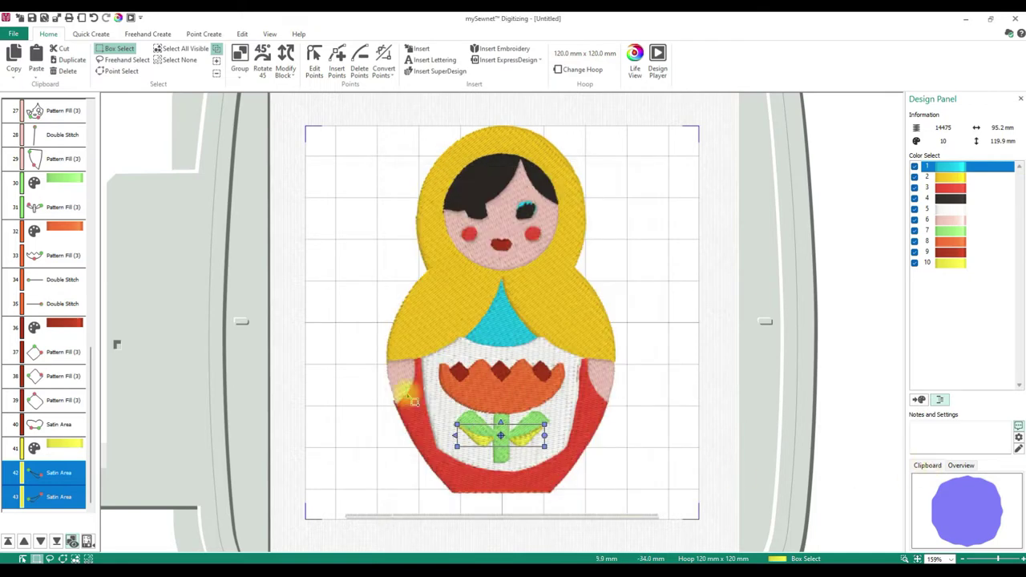
left_click(67, 459)
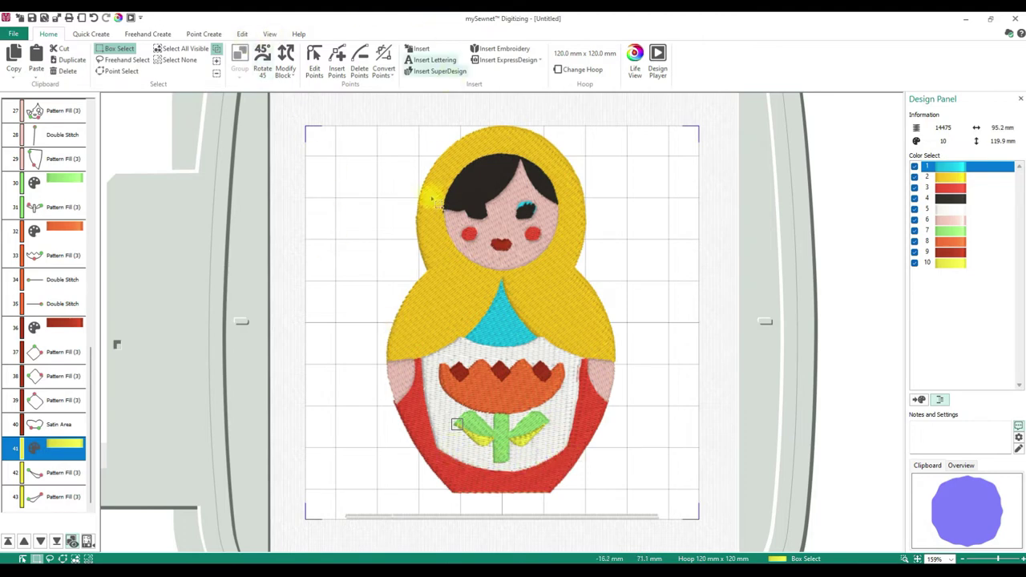
Move the white color block with its Pattern Fill and Satin Area ahead of the yellow headscarf's color block in the stitch order
left_click(313, 59)
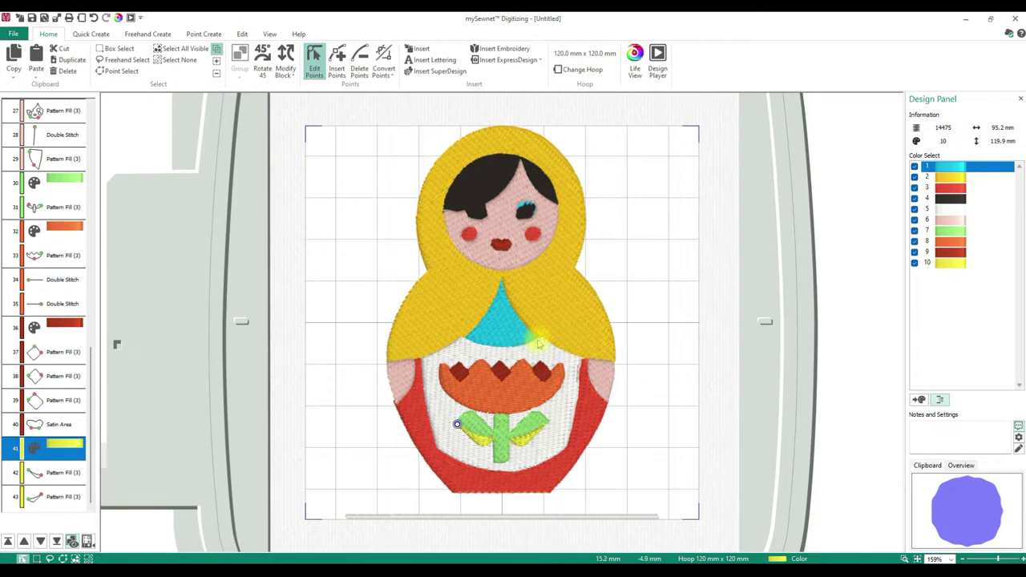
left_click(566, 359)
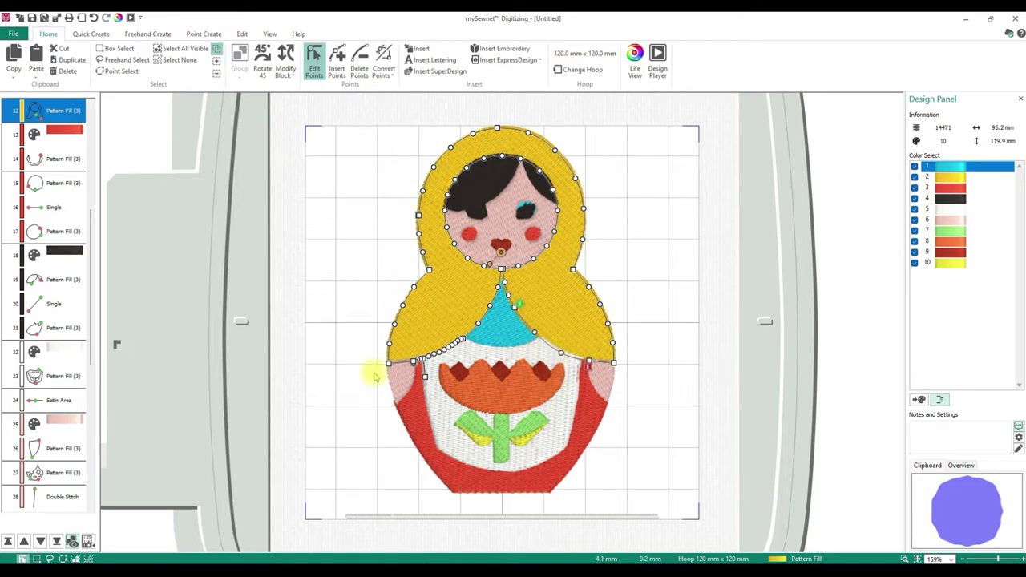
left_click(63, 359)
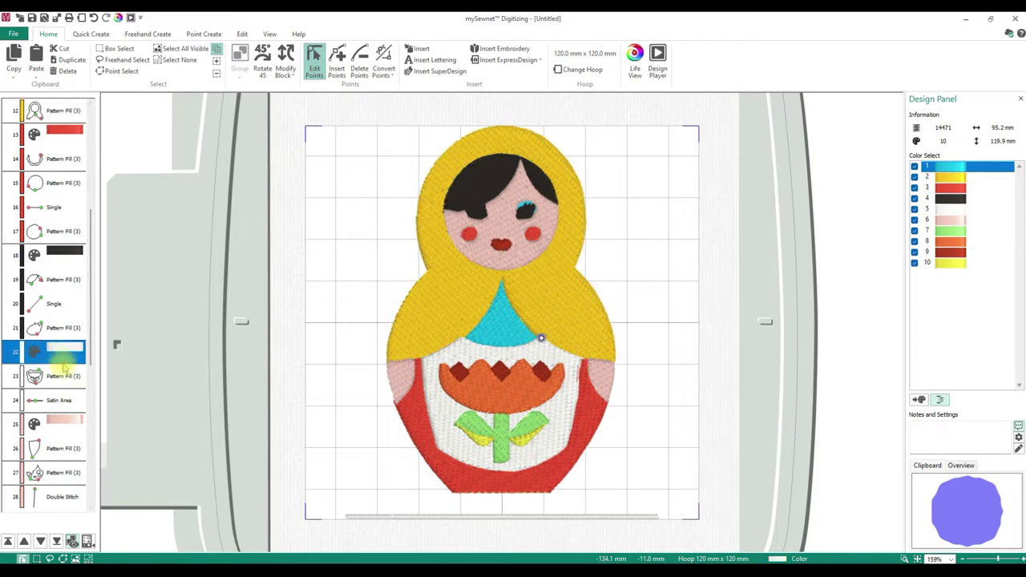
left_click(53, 400, "shift")
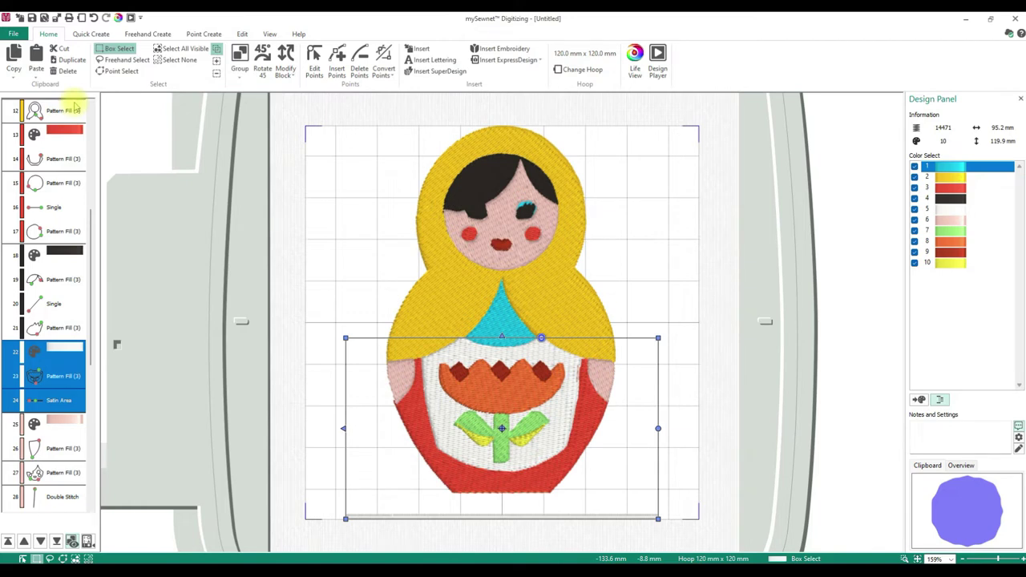
left_click_drag(73, 107, 74, 105)
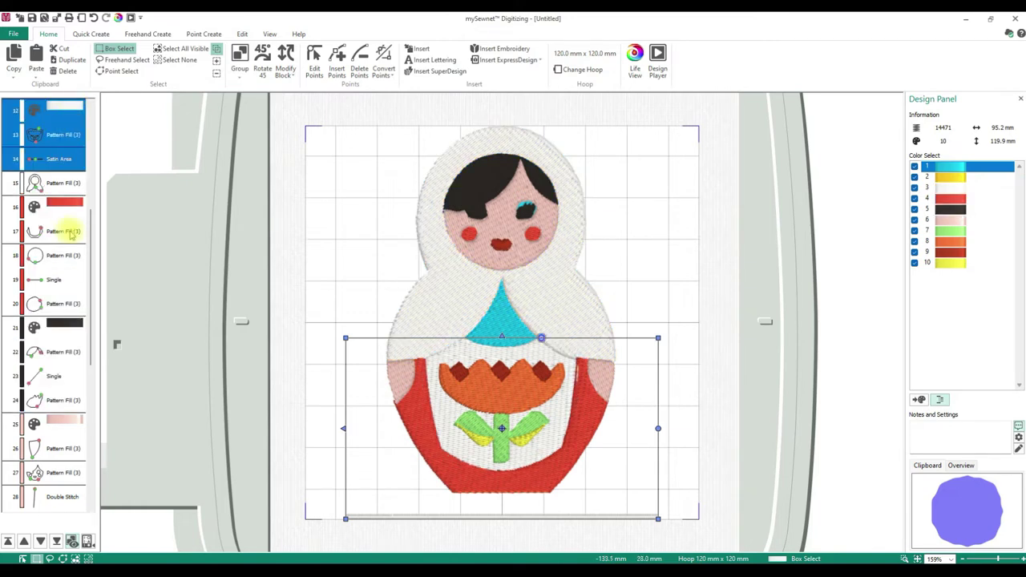
left_click_drag(95, 213, 101, 133)
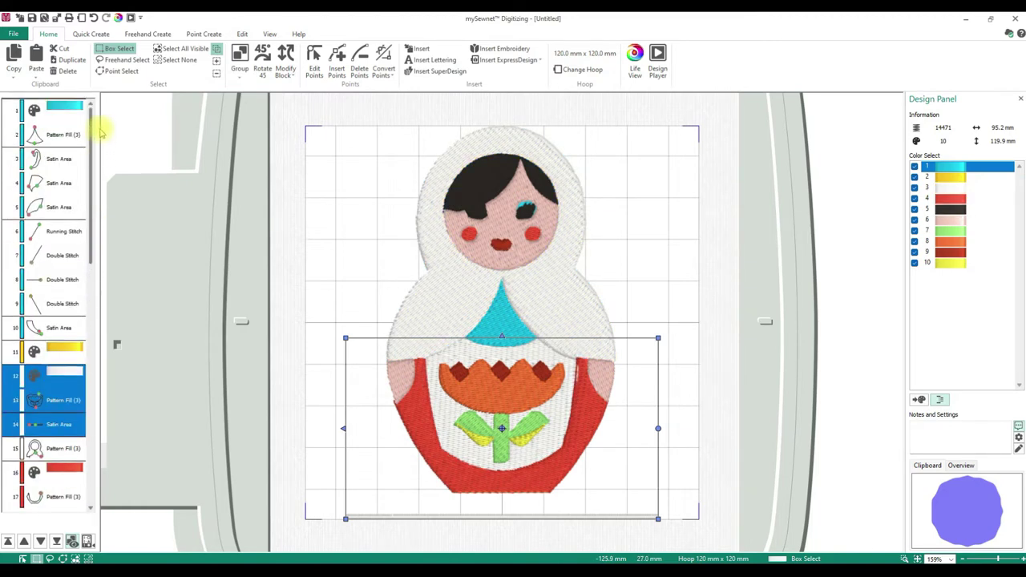
left_click_drag(56, 354, 57, 349)
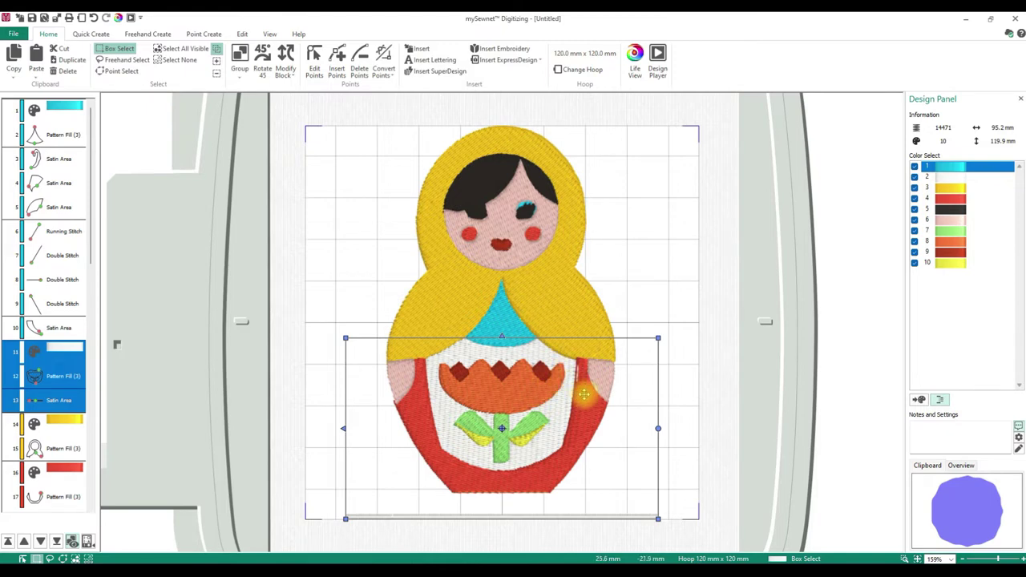
Move the red color block with all its objects ahead of the yellow headscarf's color block in the stitch order
scroll(92, 257, "down", 6)
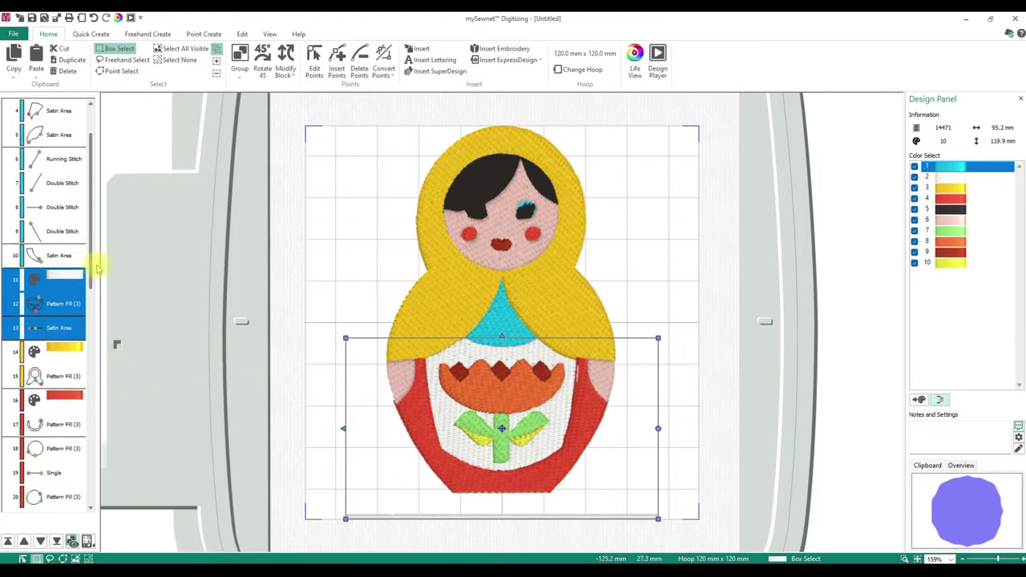
left_click(52, 326)
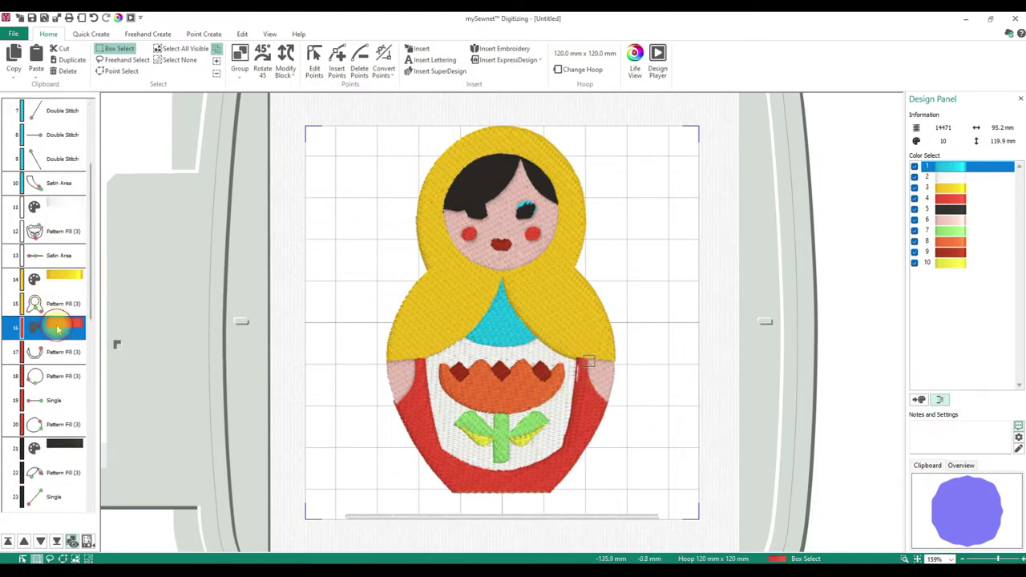
left_click(67, 431, "shift")
left_click_drag(68, 432, 54, 296)
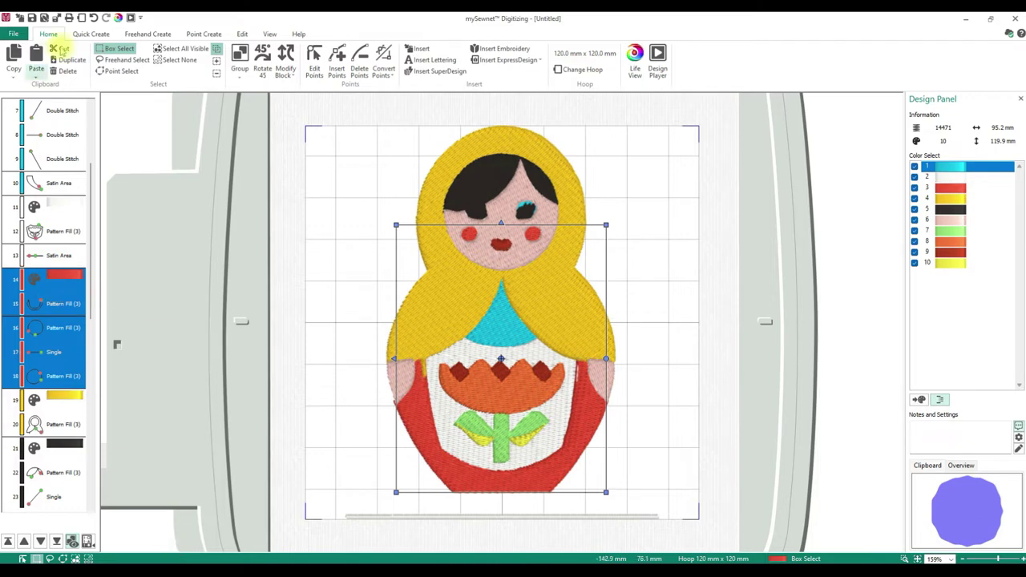
Edit the yellow headscarf's points to pull the spike over the red dress, beside the left hand, up to the scarf's lower edge
left_click(42, 422)
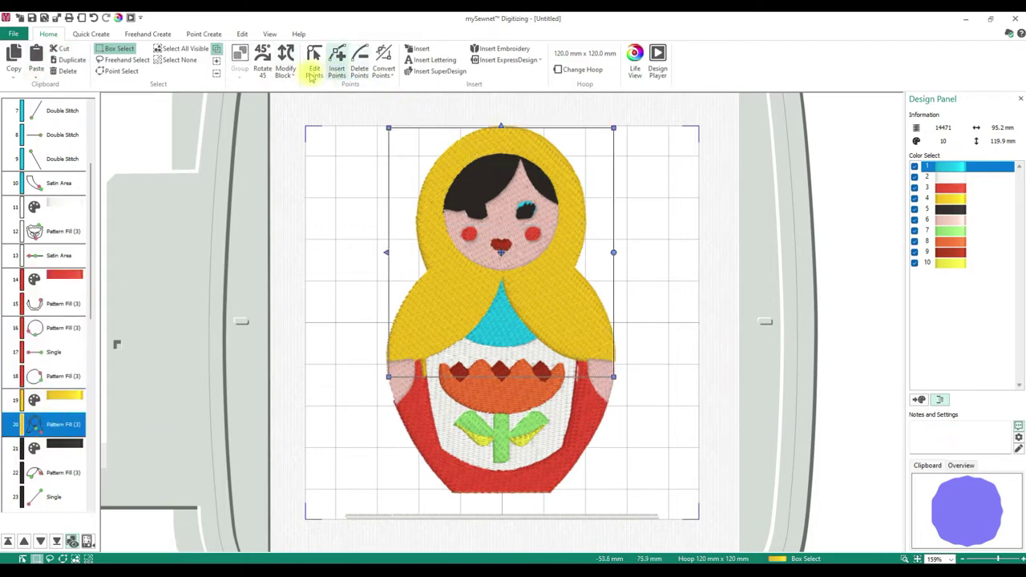
left_click(313, 73)
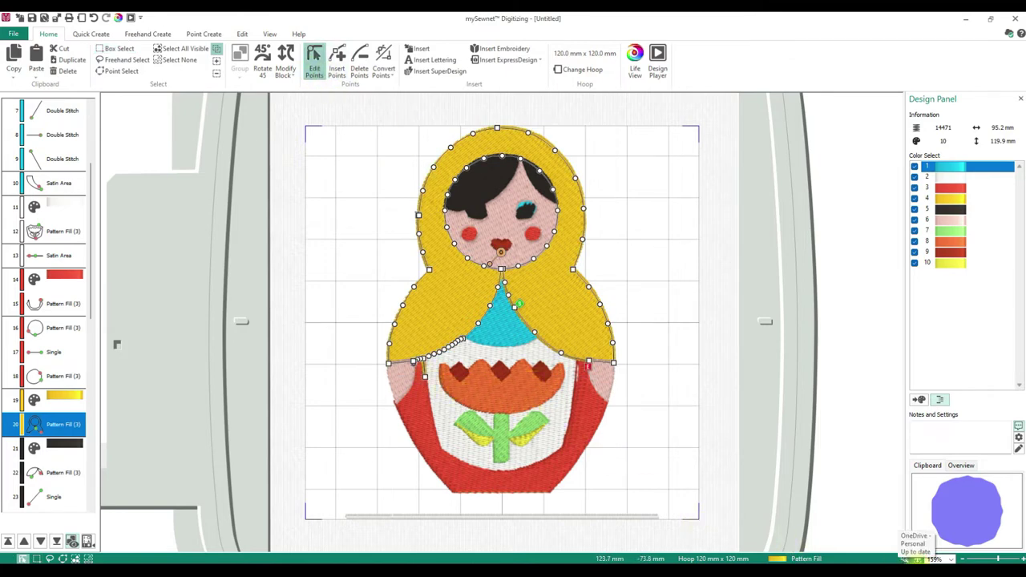
left_click(904, 558)
left_click_drag(389, 328, 449, 396)
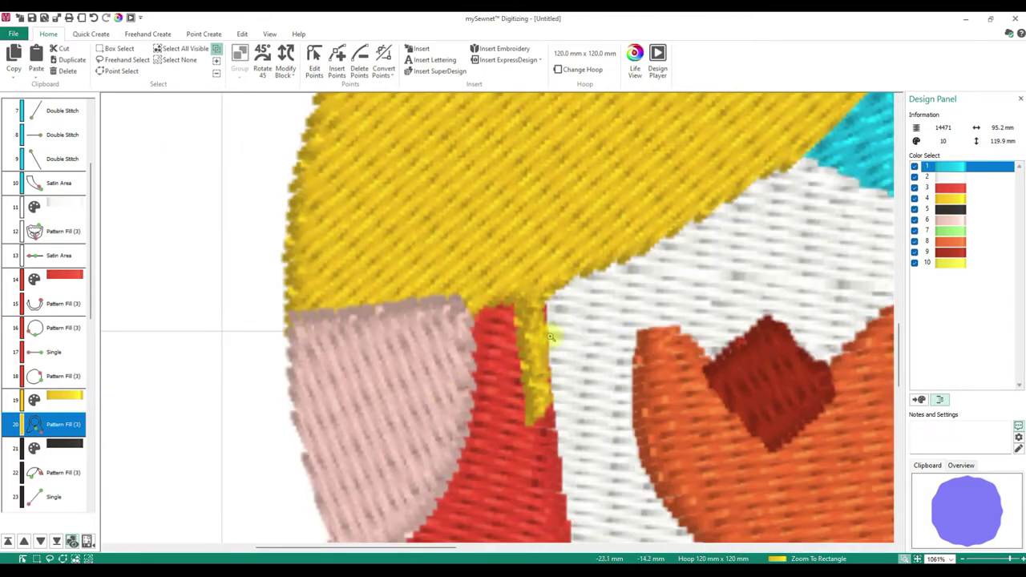
left_click(314, 60)
left_click_drag(541, 418, 530, 296)
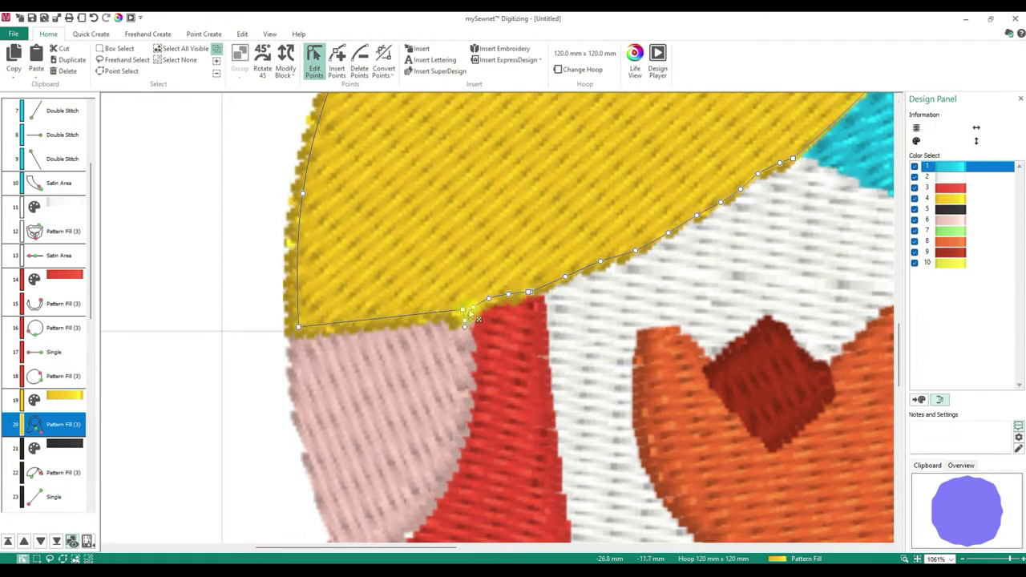
left_click(465, 324)
left_click(468, 314)
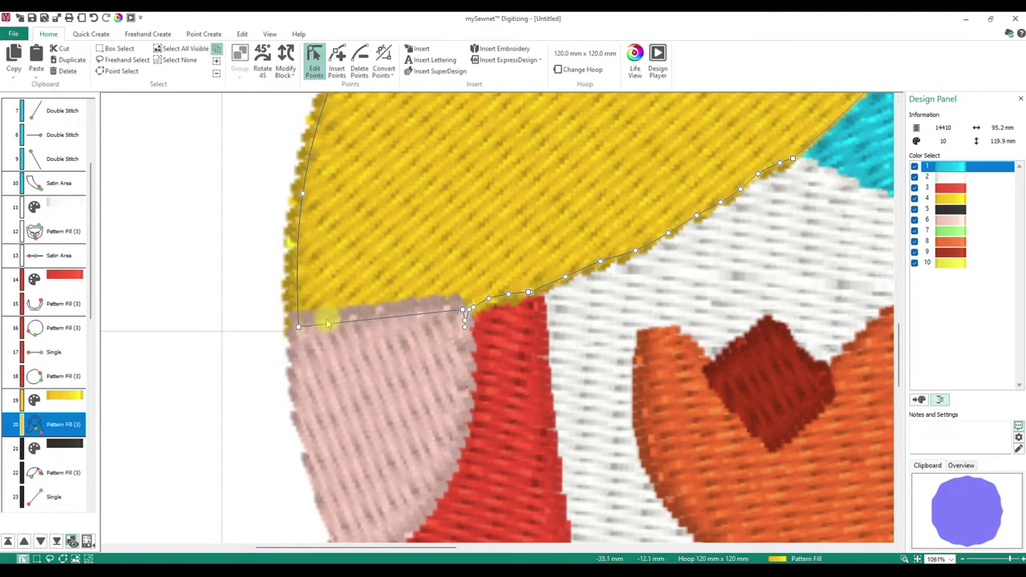
Adjust the two upper corner points of the red dress area beside the left hand to meet the headscarf's lower edge
left_click(520, 312)
left_click(474, 320)
left_click_drag(474, 320, 467, 305)
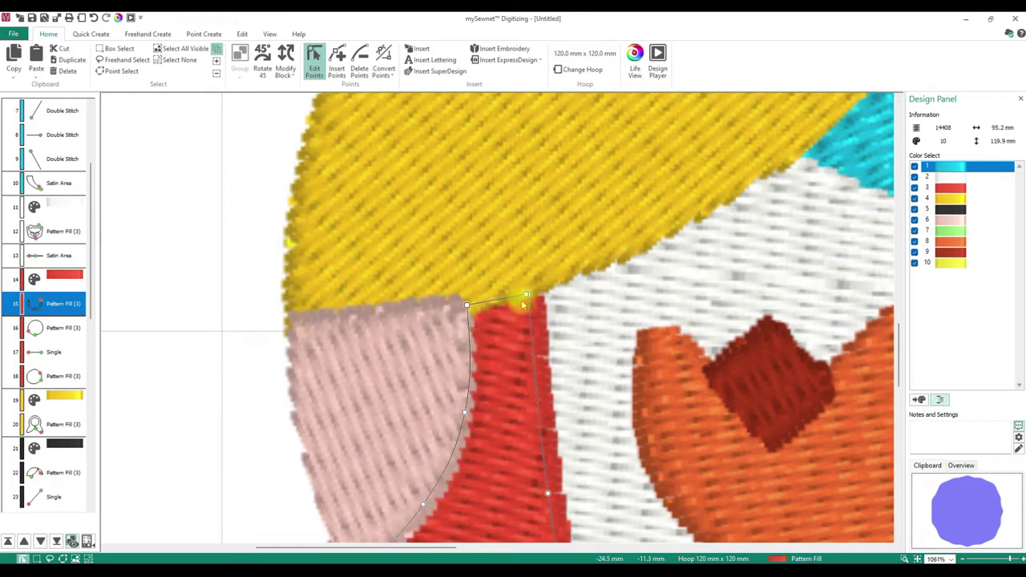
left_click_drag(528, 296, 528, 294)
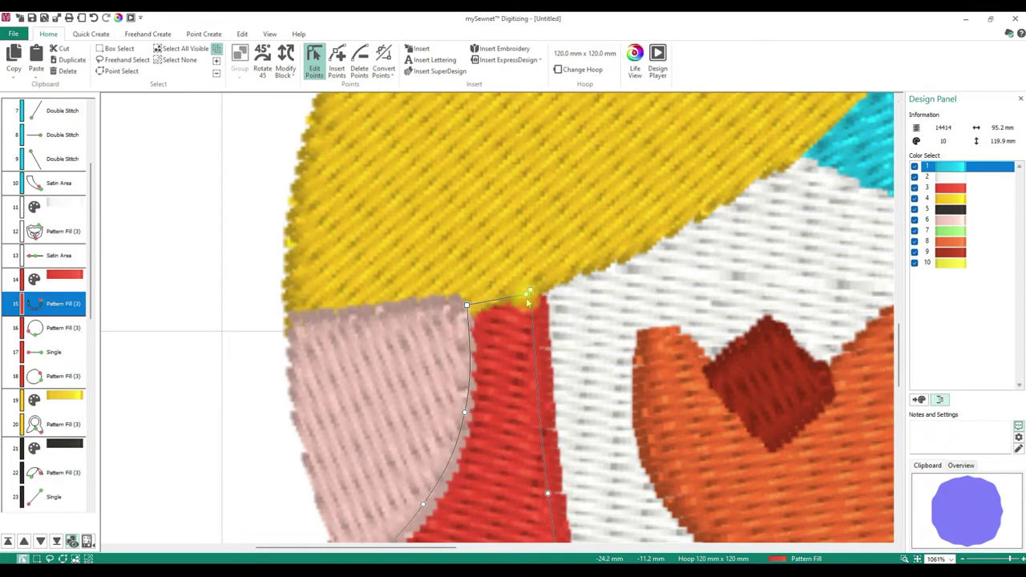
Refine the red dress's upper corner beside the left hand and move the headscarf's low stray point up onto its lower edge
left_click_drag(528, 294, 527, 290)
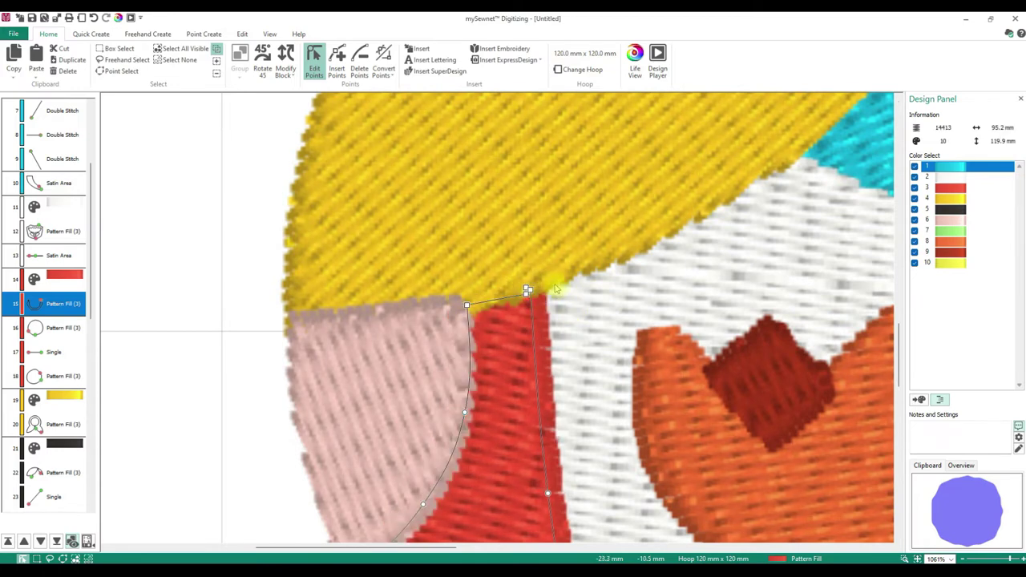
left_click(572, 239)
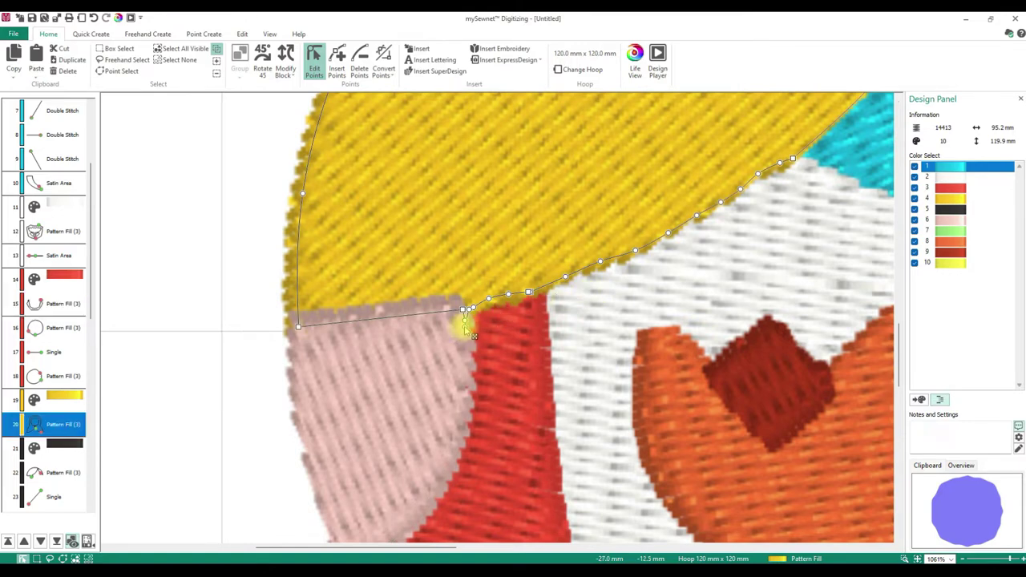
left_click_drag(464, 326, 469, 309)
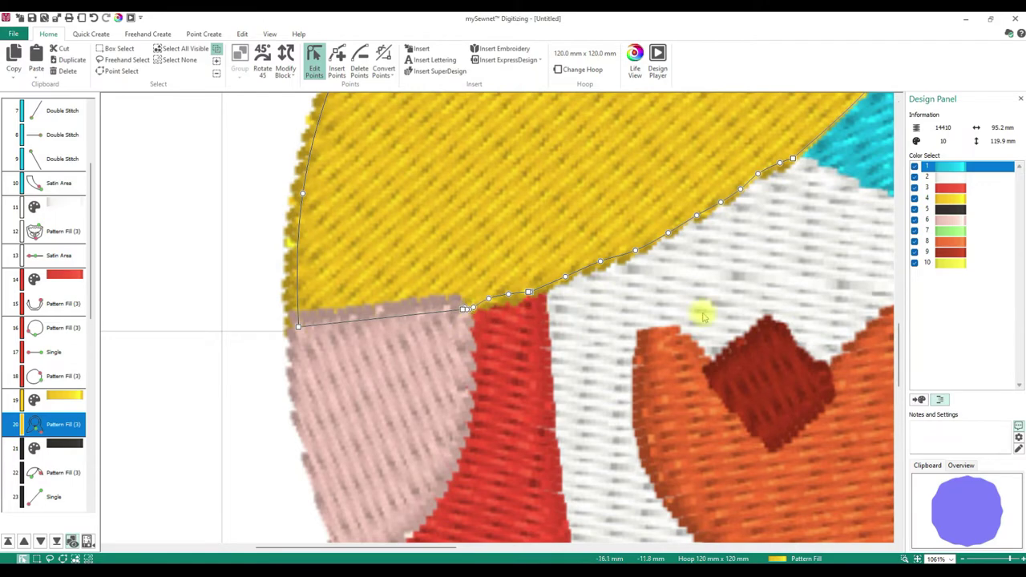
Adjust the bottom outline points of the white apron so its curved lower edge reaches into the red dress area
left_click(411, 546)
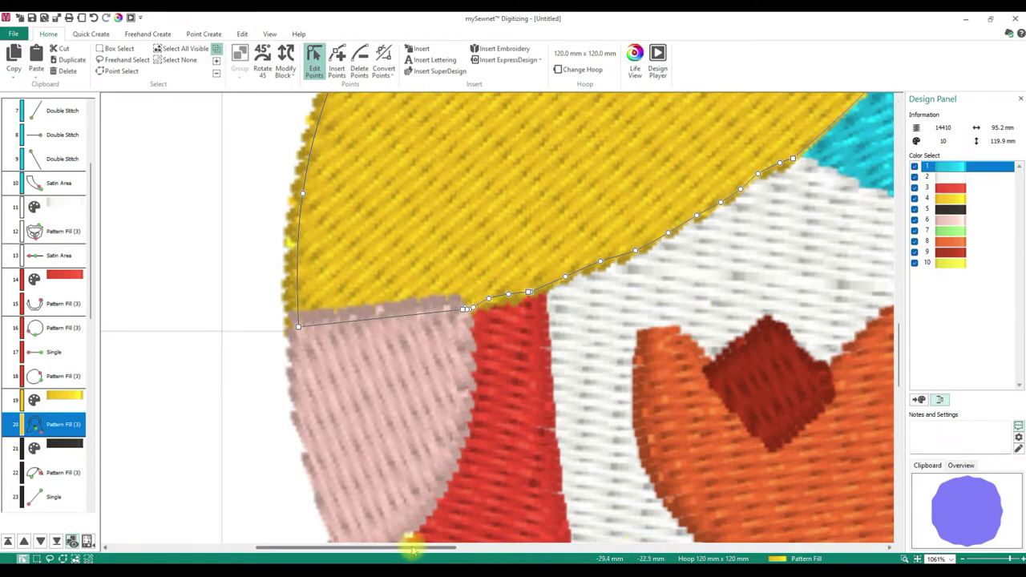
scroll(435, 458, "down", 5)
left_click(371, 366)
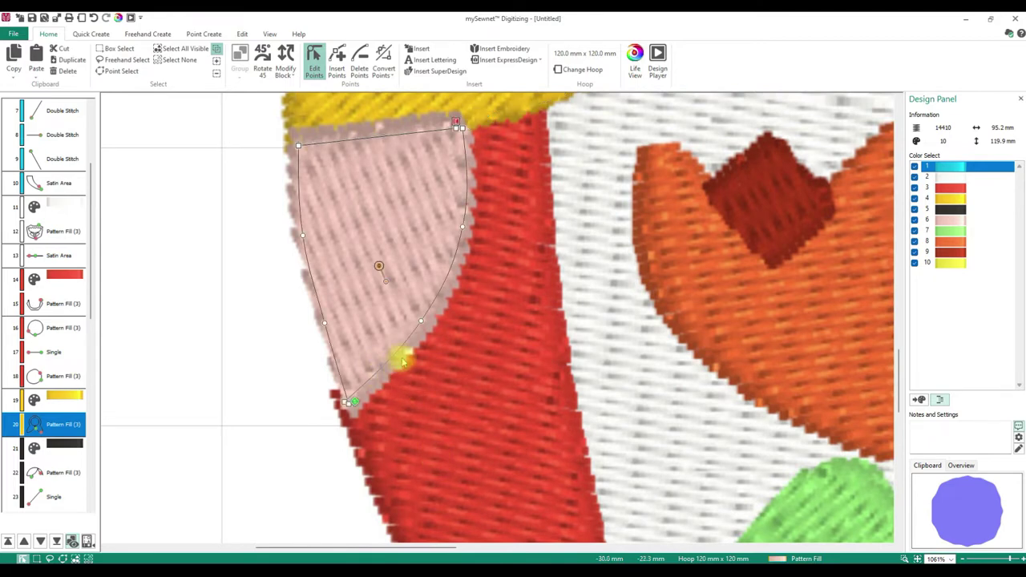
left_click(449, 347)
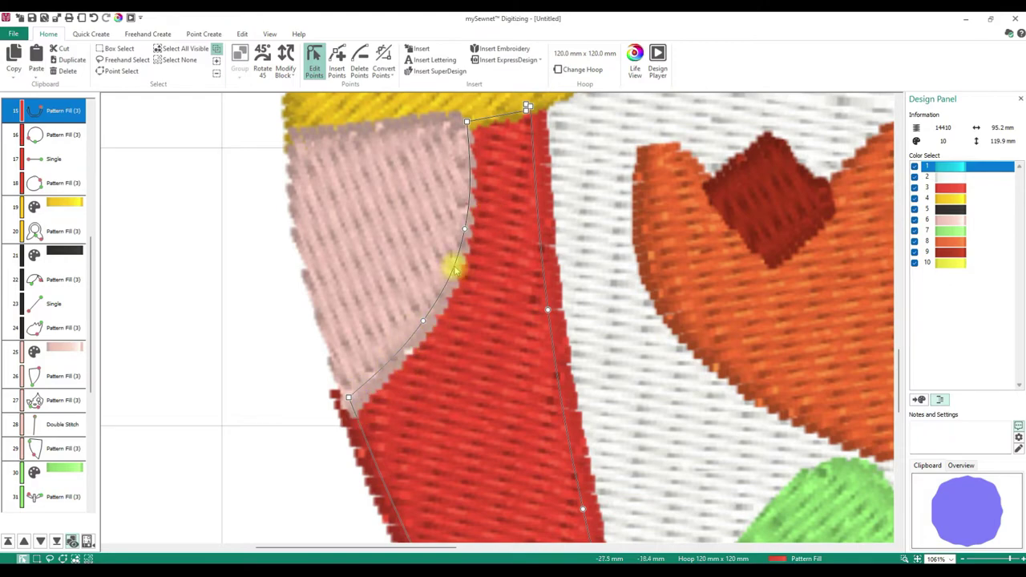
scroll(830, 449, "down", 3)
scroll(830, 448, "down", 3)
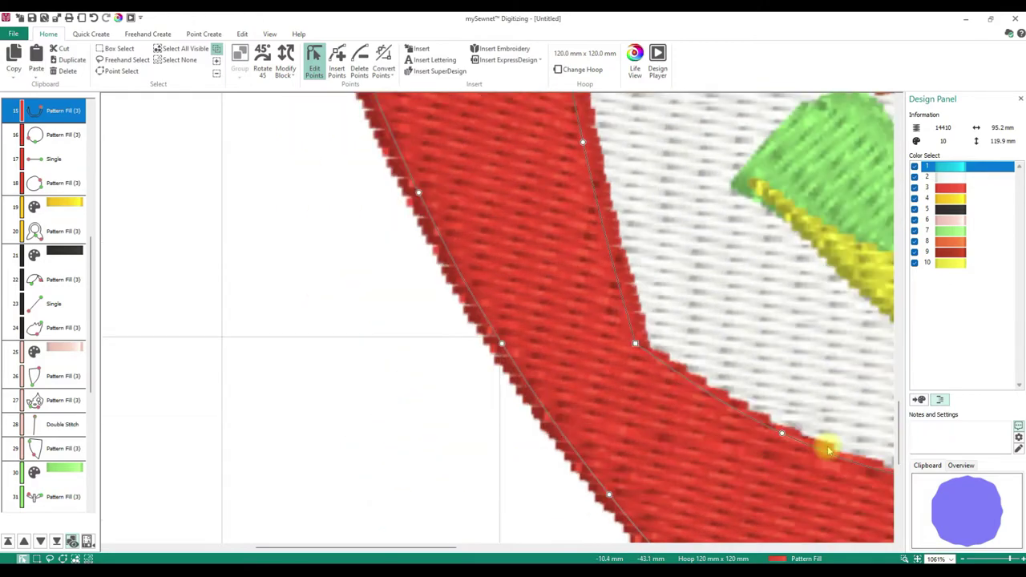
left_click(702, 307)
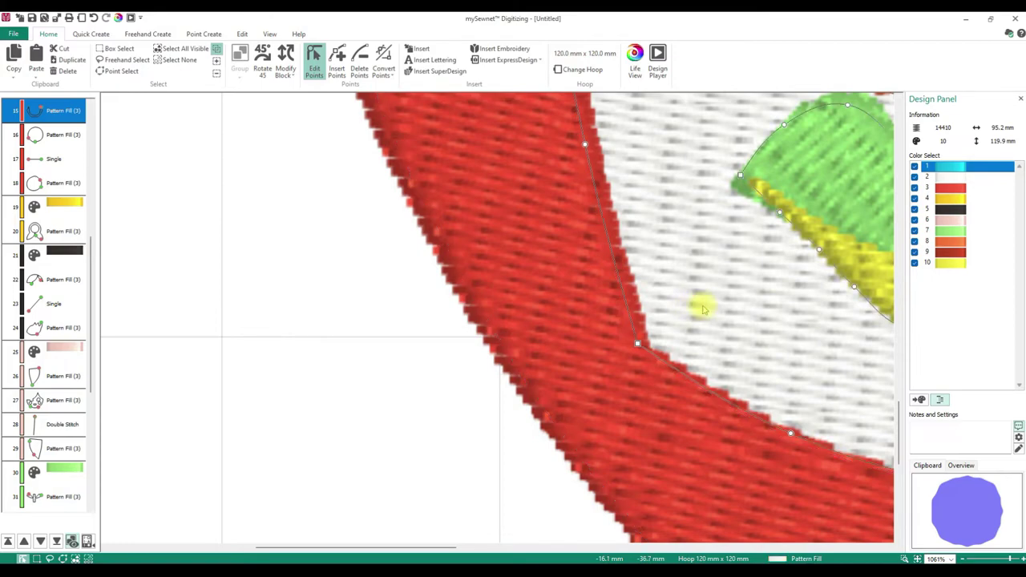
left_click_drag(343, 542, 479, 550)
left_click_drag(318, 481, 313, 488)
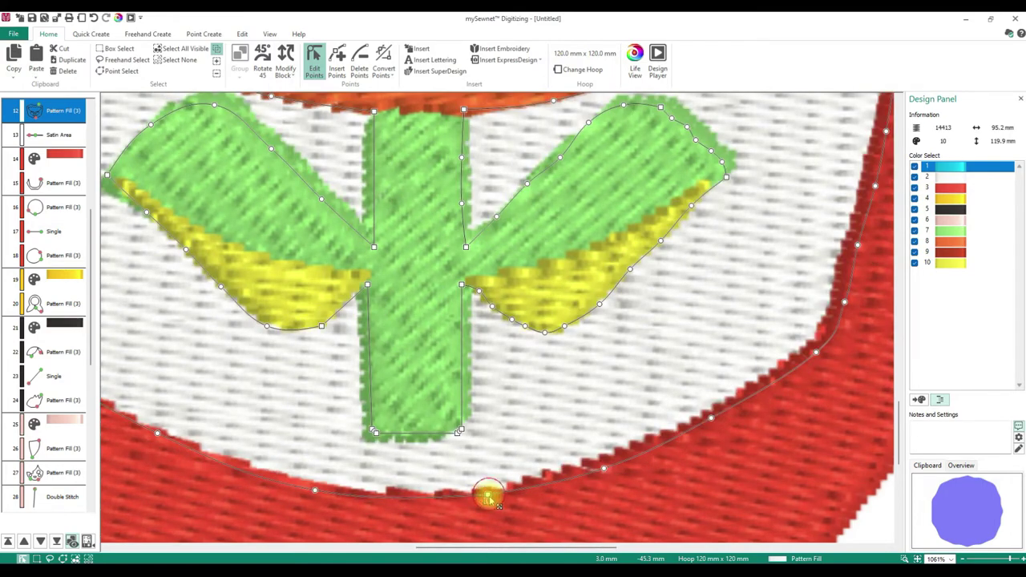
Adjust the white apron's upper outline point beside the blue neckline so it runs along the headscarf's edge
scroll(754, 461, "up", 5)
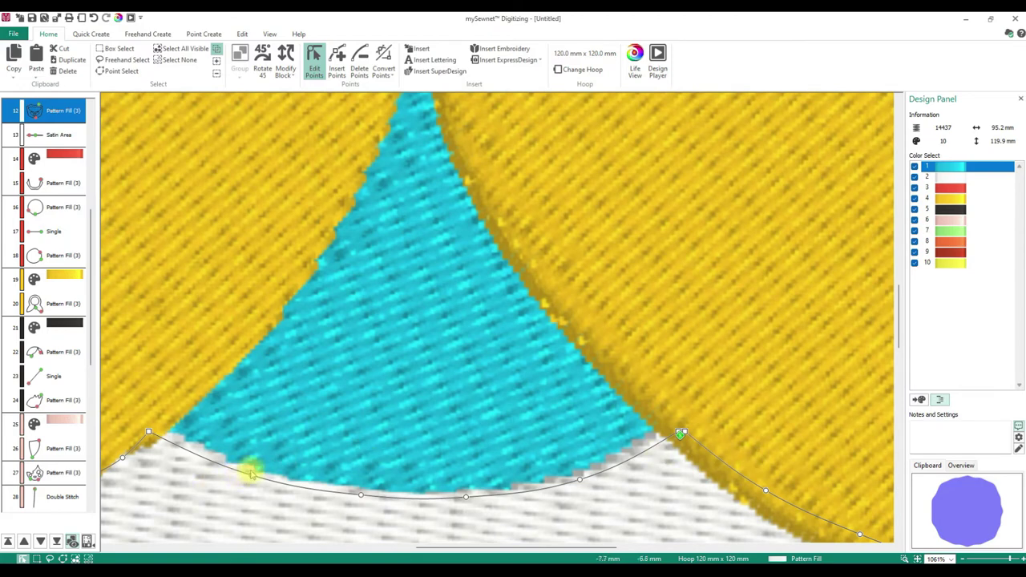
left_click(422, 433)
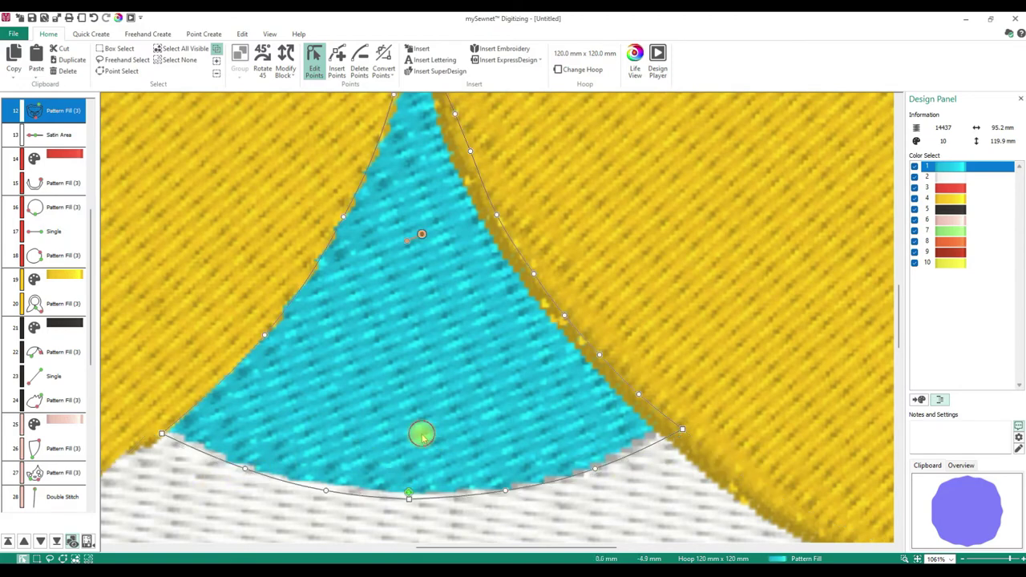
left_click(284, 488)
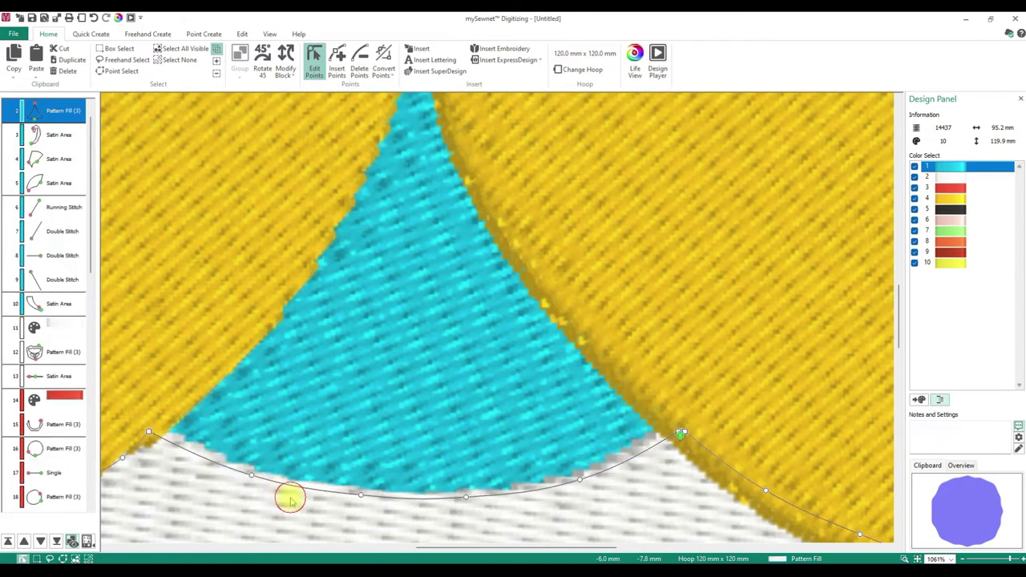
left_click(119, 458)
key("ctrl+z")
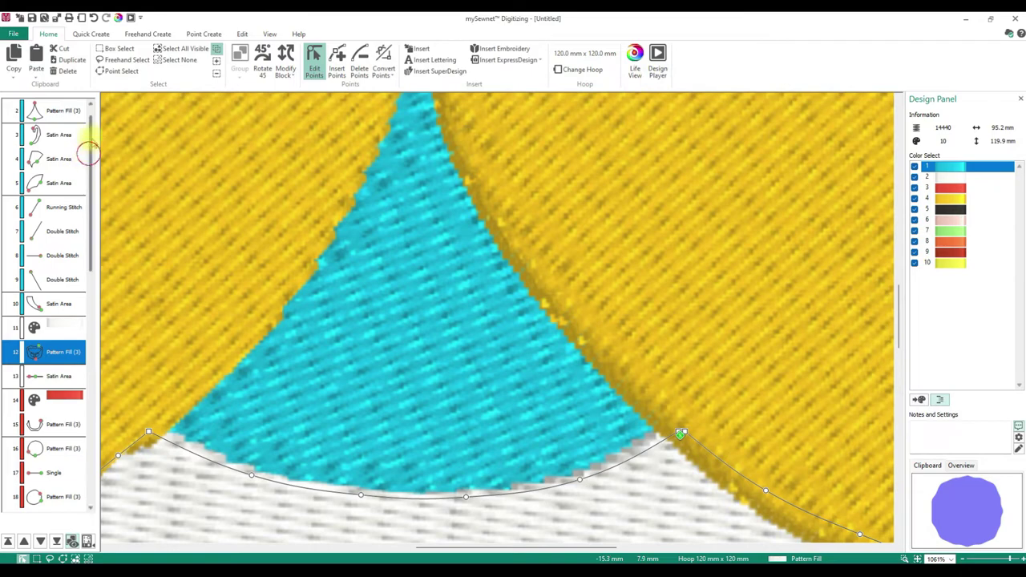
scroll(87, 152, "up", 1)
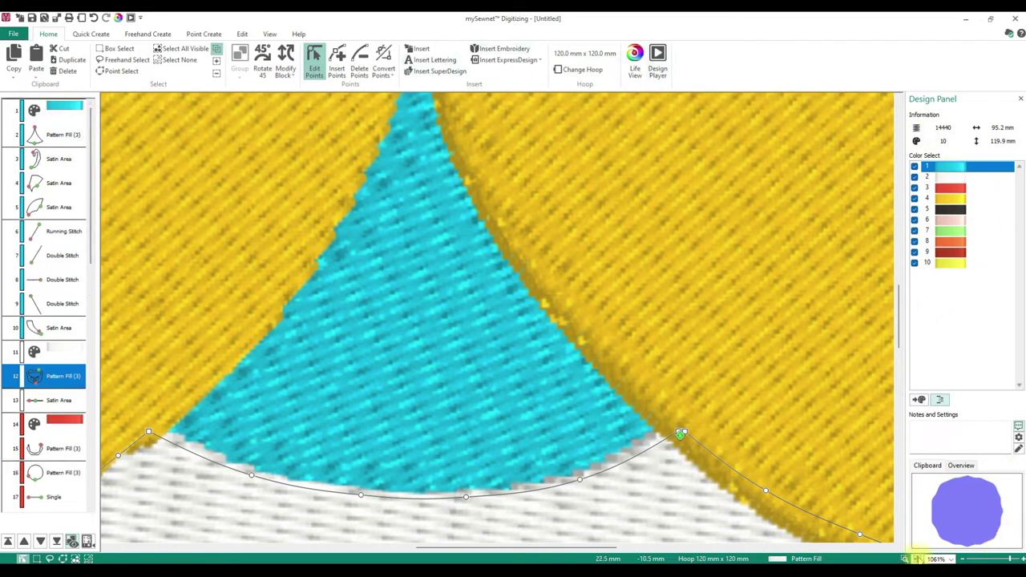
left_click(916, 558)
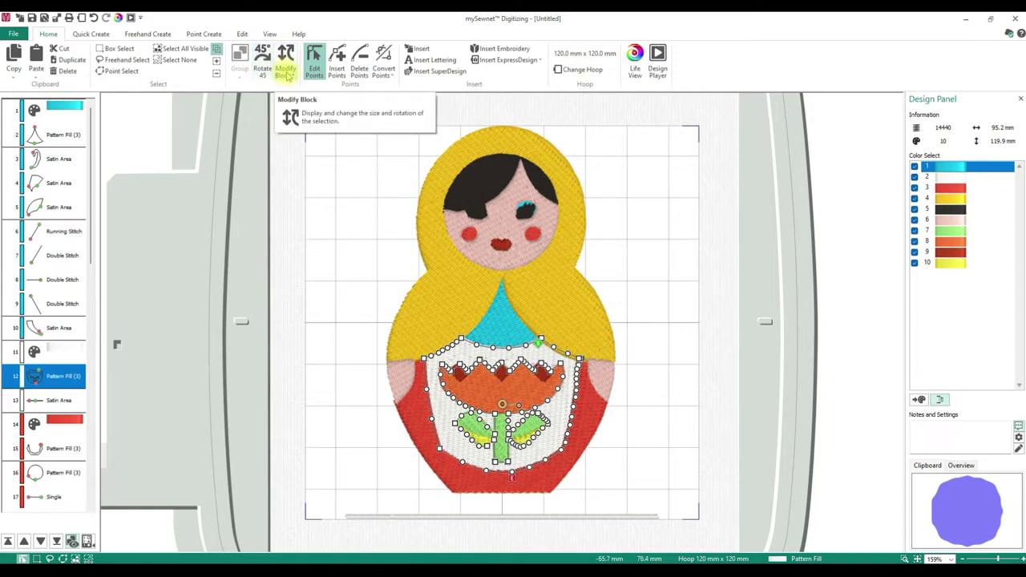
Resize the whole doll design to a width of 50 mm with Change Design Size
left_click(287, 76)
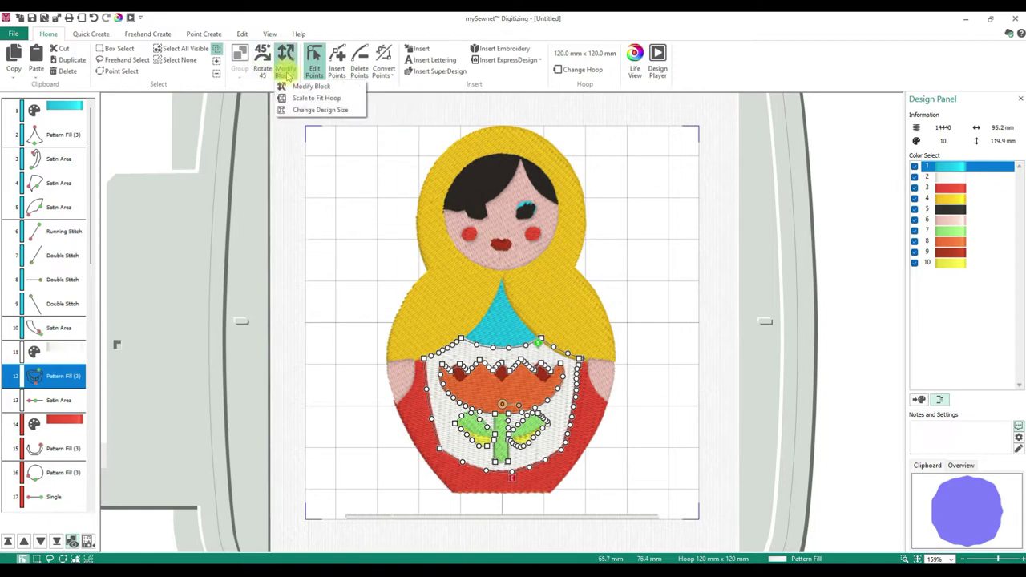
left_click(308, 110)
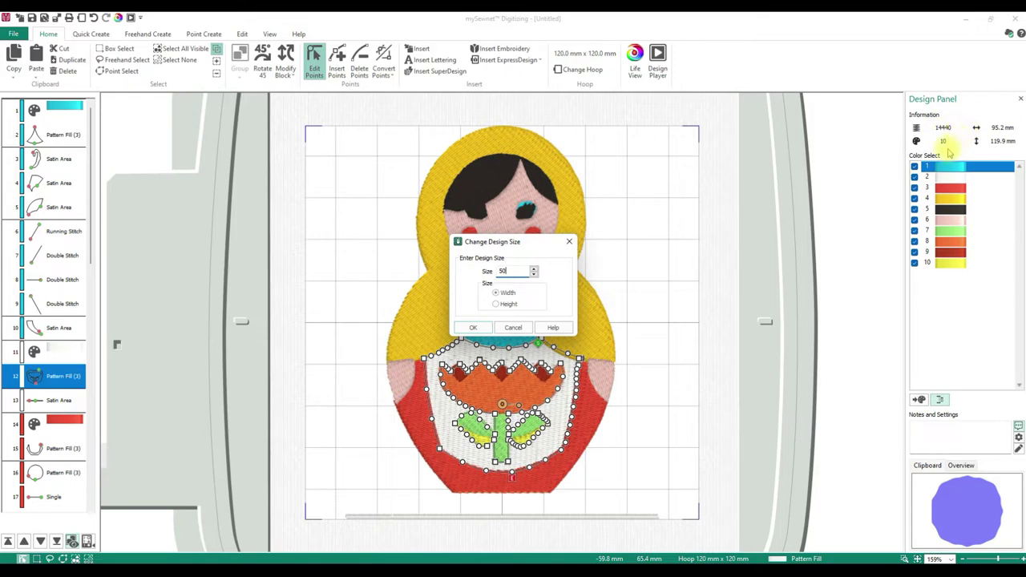
left_click(477, 328)
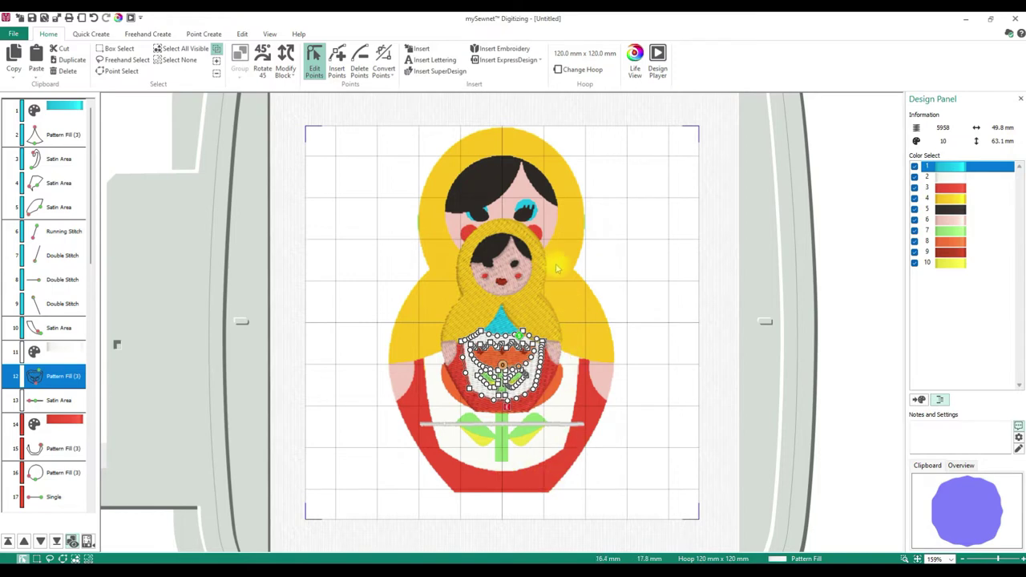
Delete the stray white horizontal Satin Area line below the doll
left_click(489, 427)
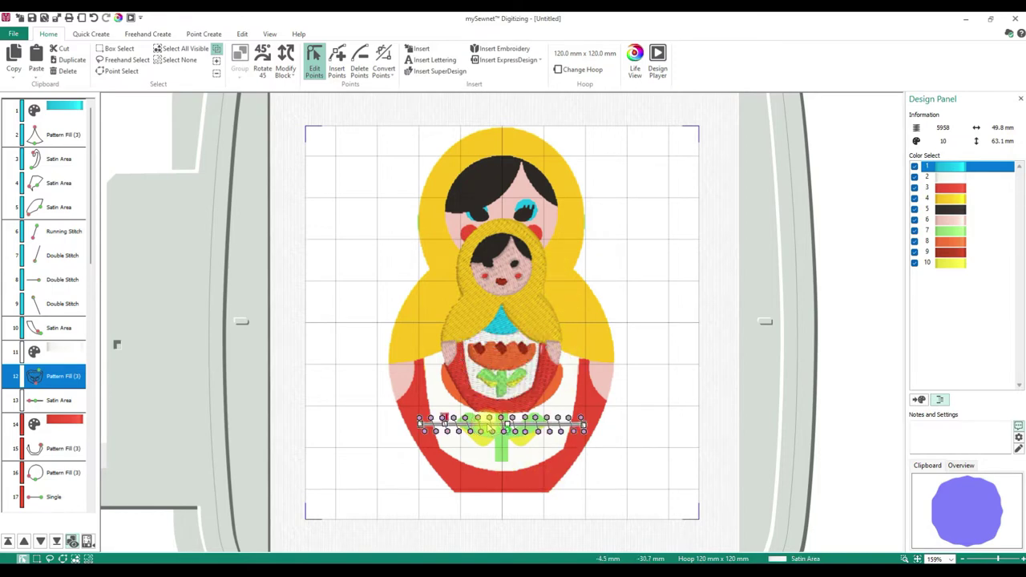
left_click_drag(92, 250, 95, 296)
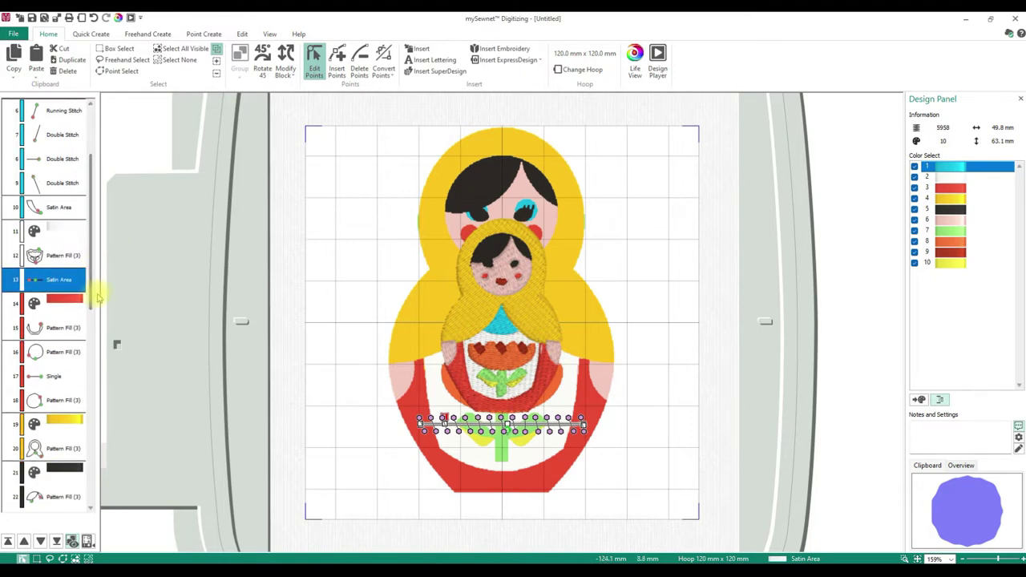
key("Delete")
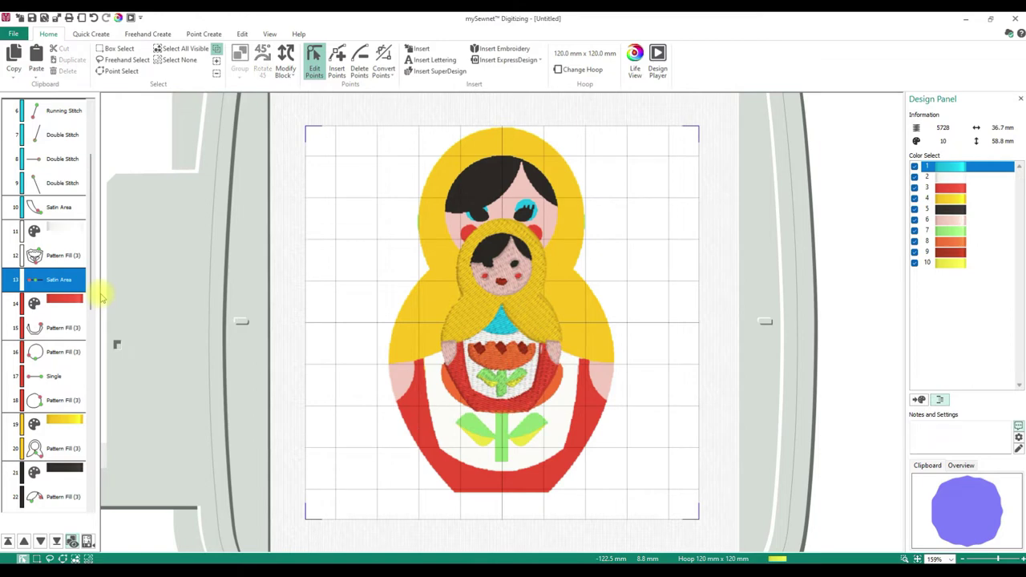
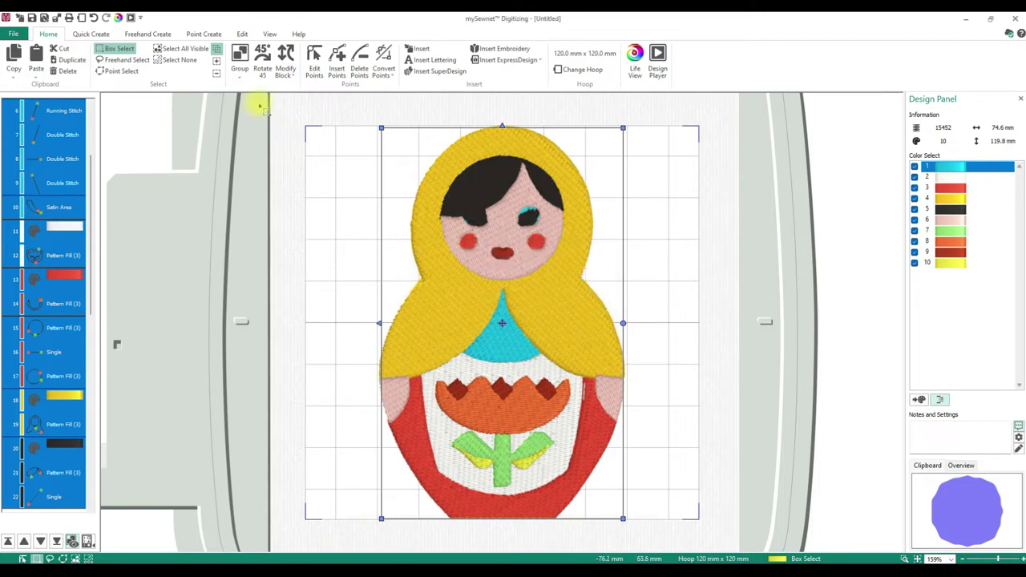
Try to enlarge the whole doll design to a width of 91 mm within the 120 x 120 mm hoop
left_click(286, 73)
left_click(306, 110)
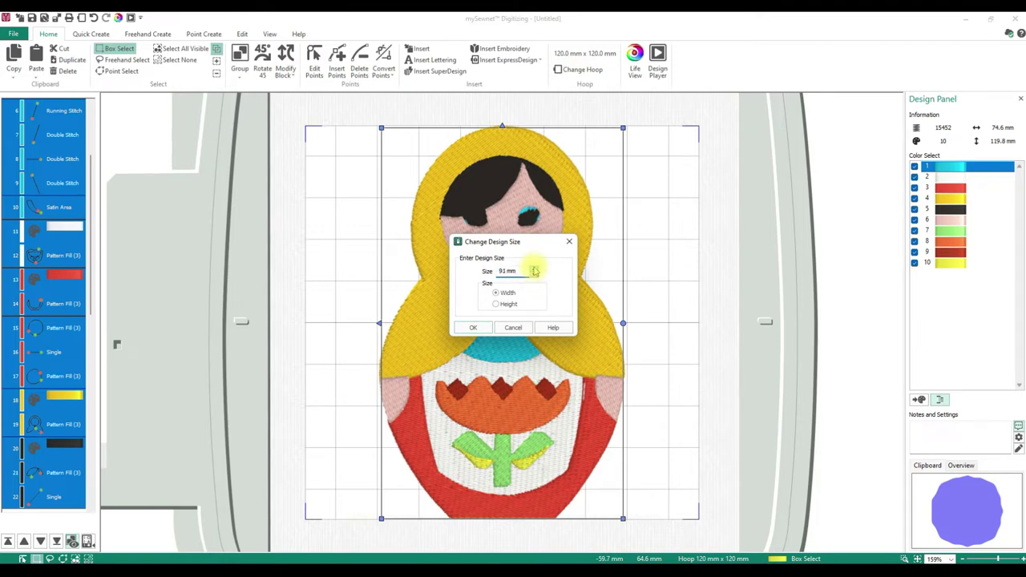
left_click(473, 327)
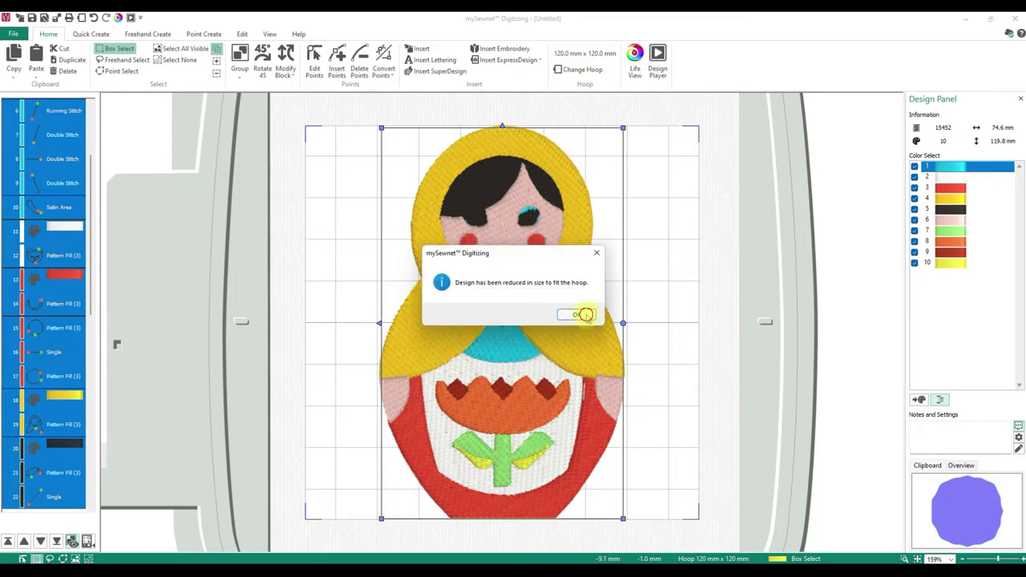
left_click(583, 315)
Change the hoop to the 240mm x 150mm - Designer Jewel Hoop
left_click(579, 69)
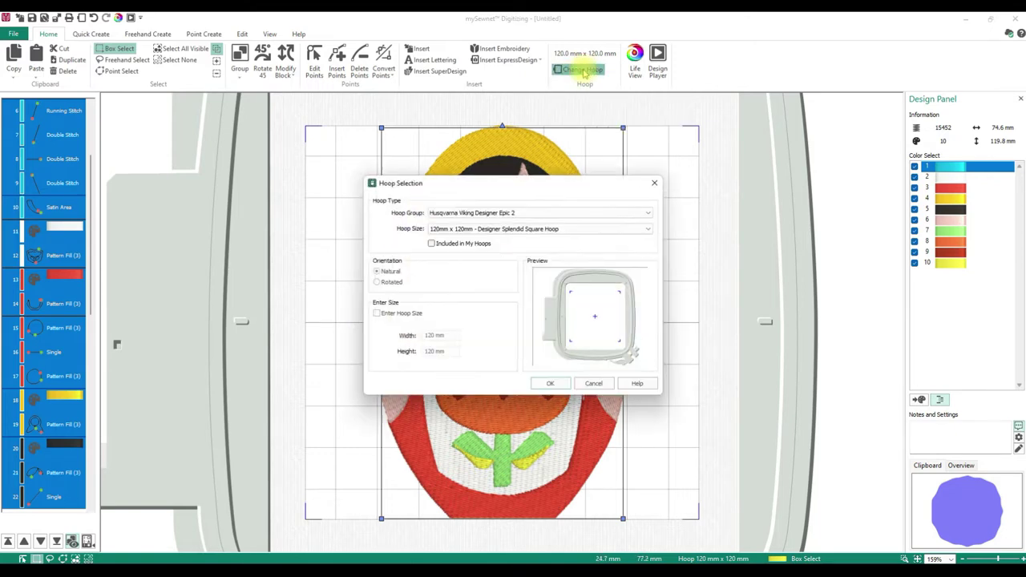
left_click(551, 229)
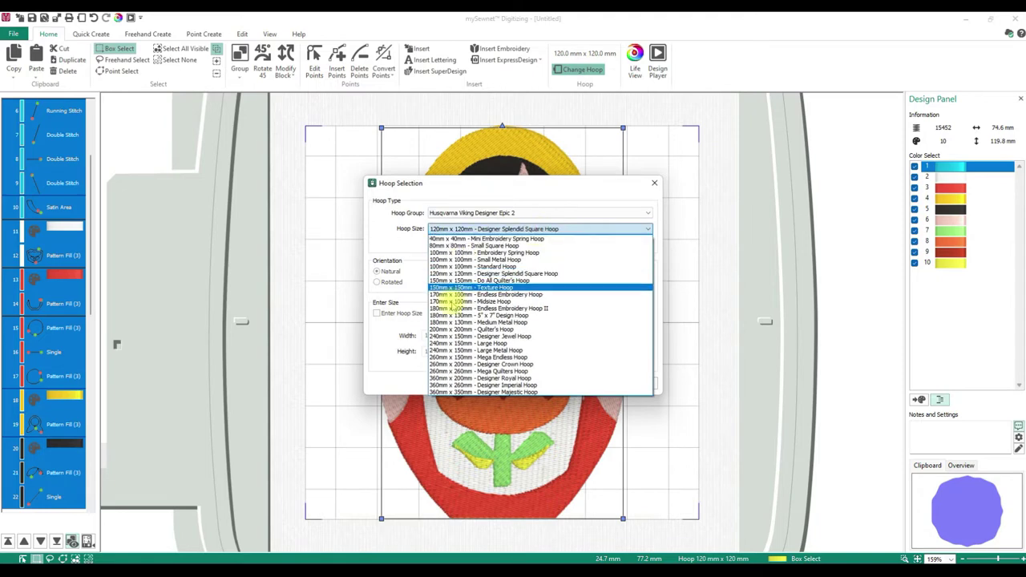
left_click(456, 337)
left_click(551, 383)
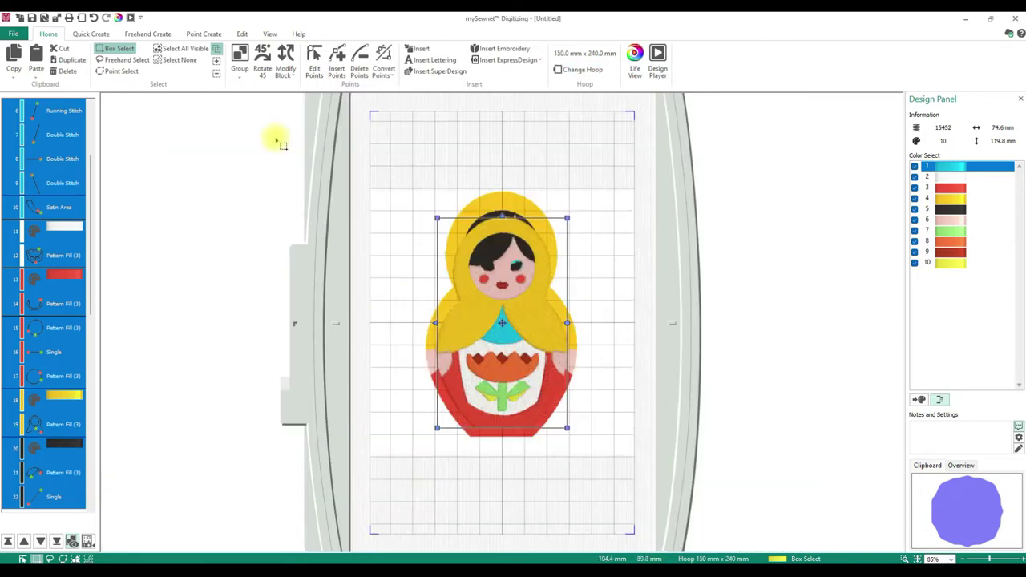
Resize the whole doll design to a width of 120 mm with Change Design Size
left_click(286, 70)
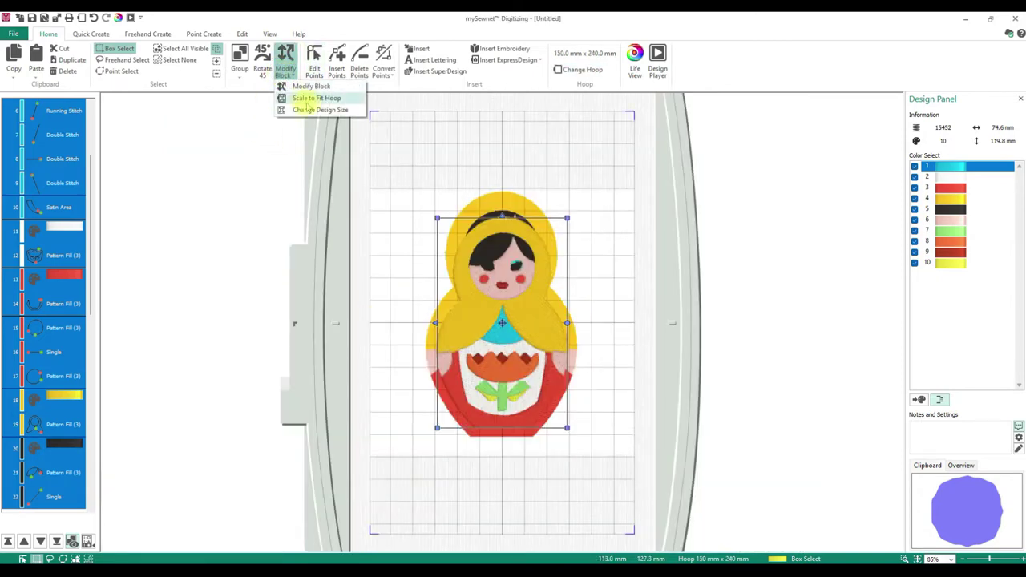
left_click(288, 96)
type("8")
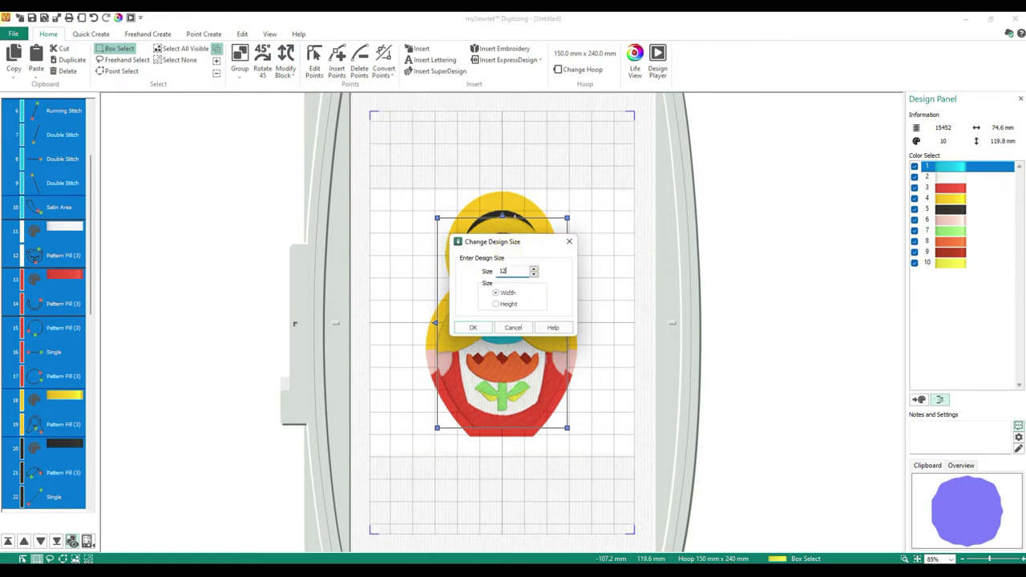
left_click(461, 328)
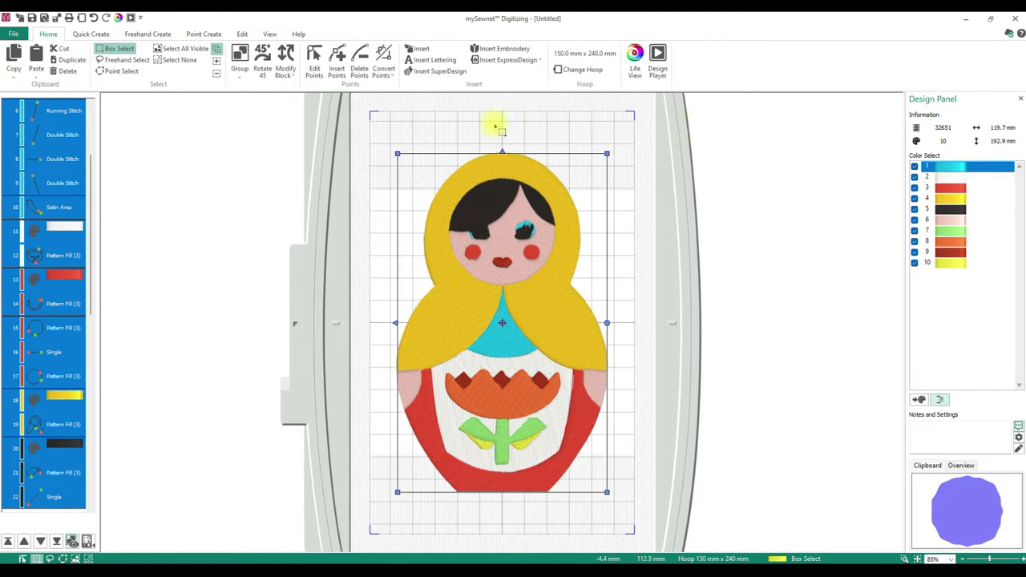
Group the white and red color blocks' objects, from the white color change through the last red Pattern Fill, and move them beside the doll
left_click(177, 90)
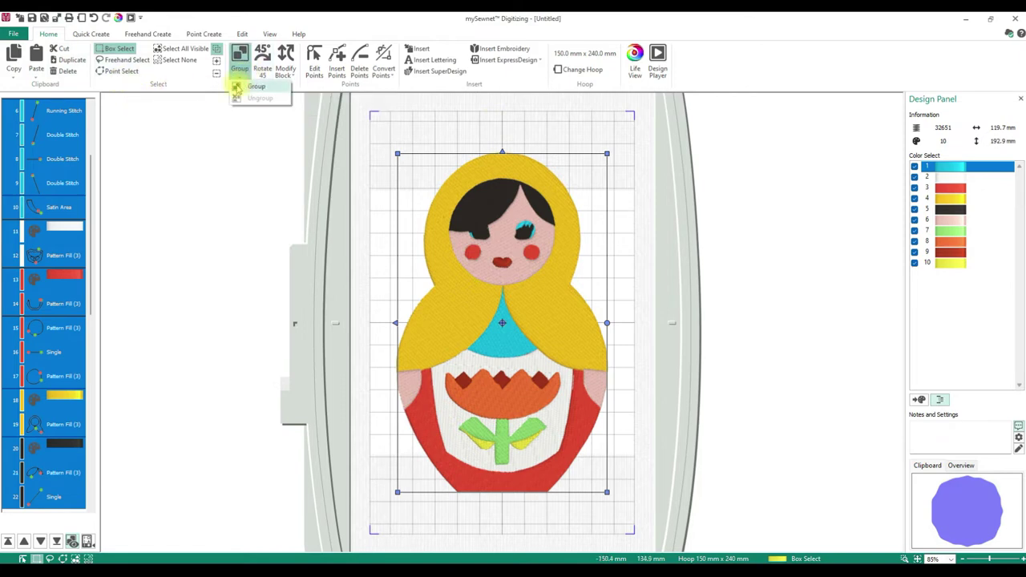
left_click(218, 170)
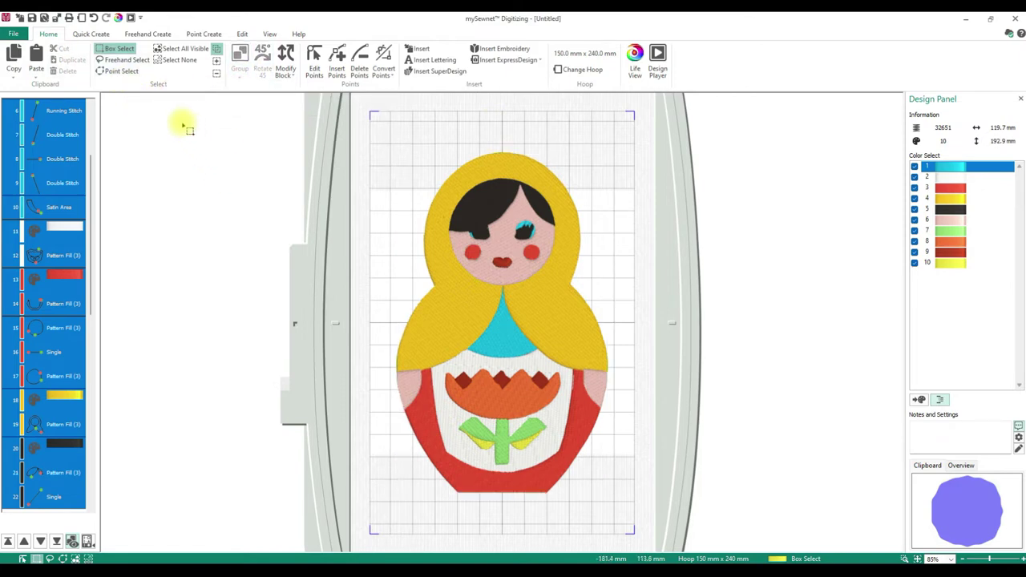
left_click(56, 231)
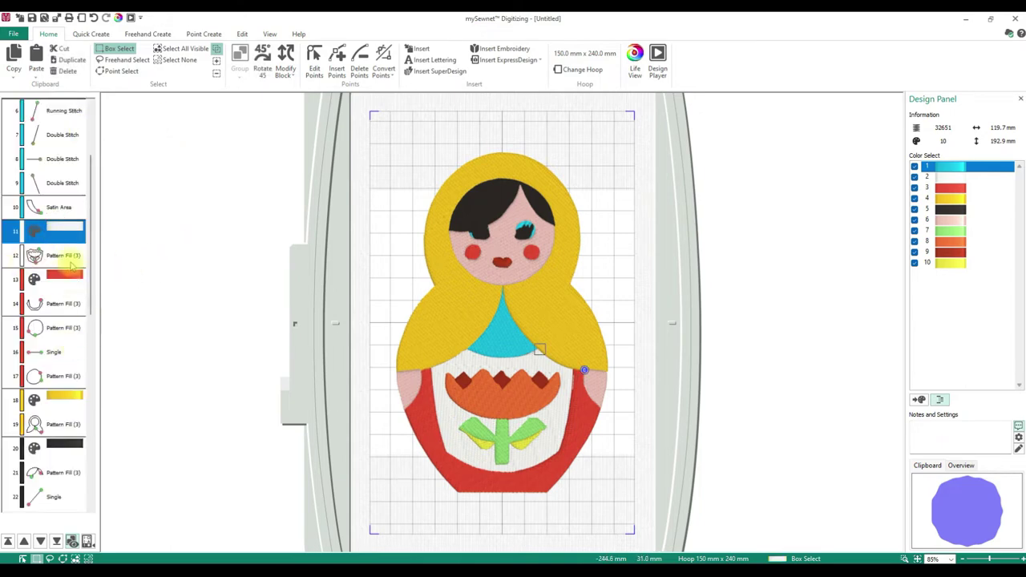
left_click(58, 376, "shift")
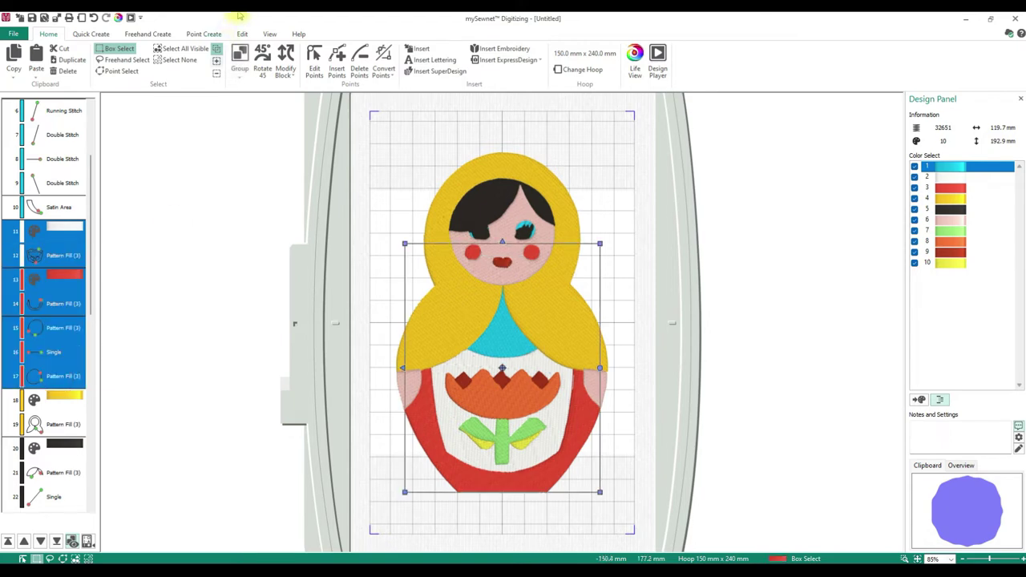
left_click_drag(496, 265, 691, 280)
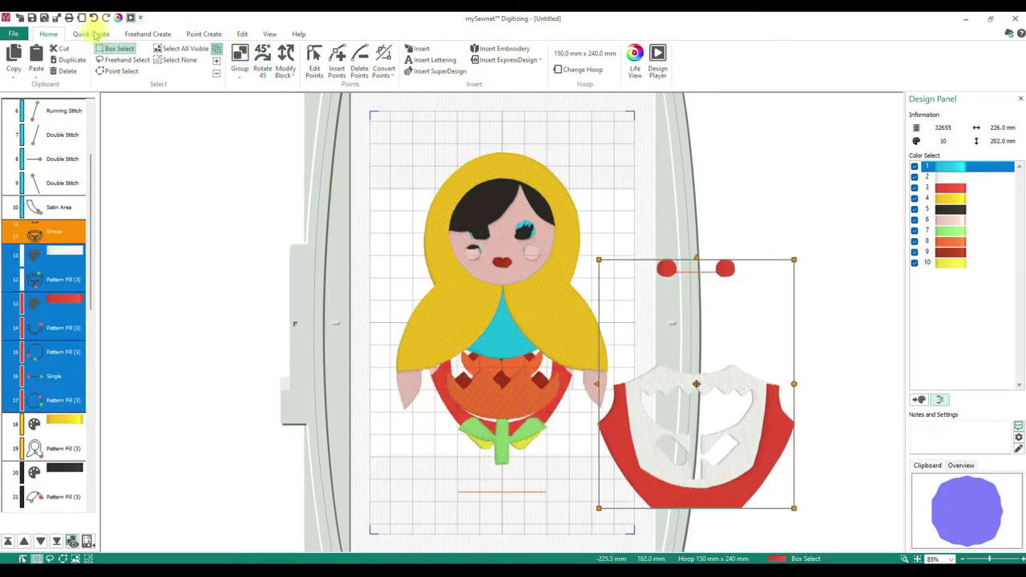
Undo the move of the grouped white and red objects and ungroup them
left_click(94, 18)
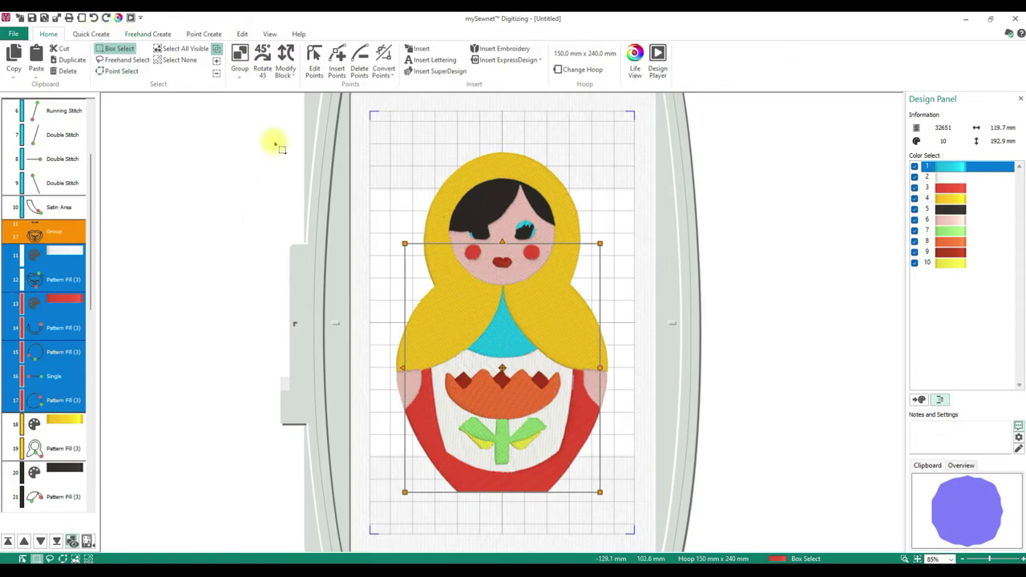
left_click(239, 69)
left_click(250, 100)
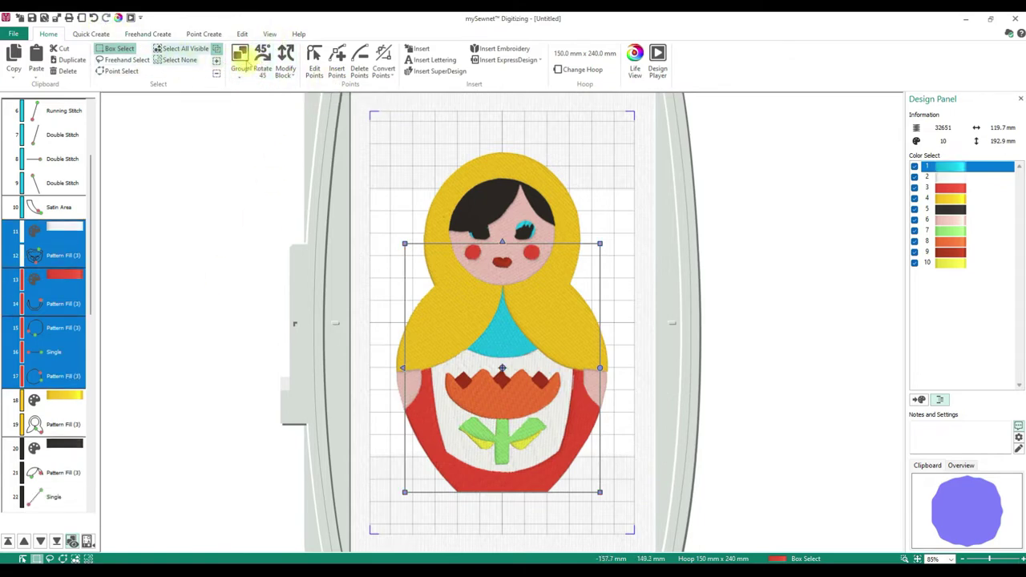
Try rotating the selected white and red objects twice by 45 degrees, and undo both rotations
left_click(262, 58)
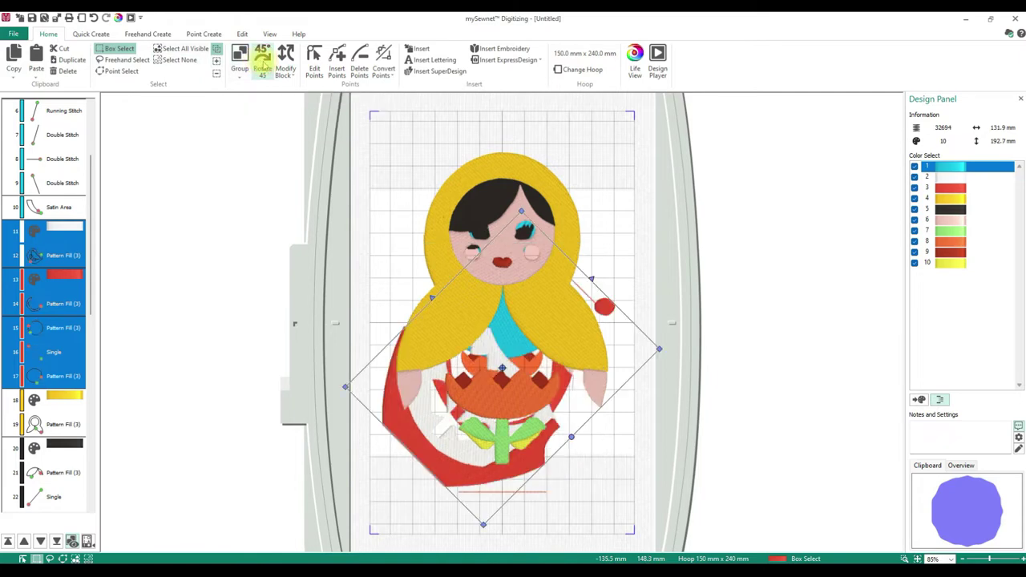
left_click(262, 62)
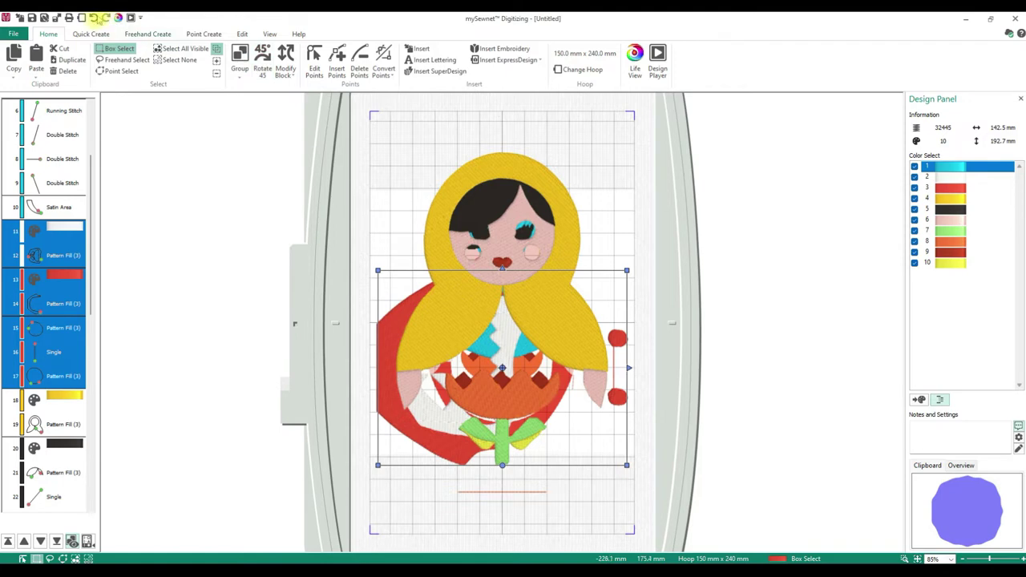
left_click(93, 18)
left_click(94, 17)
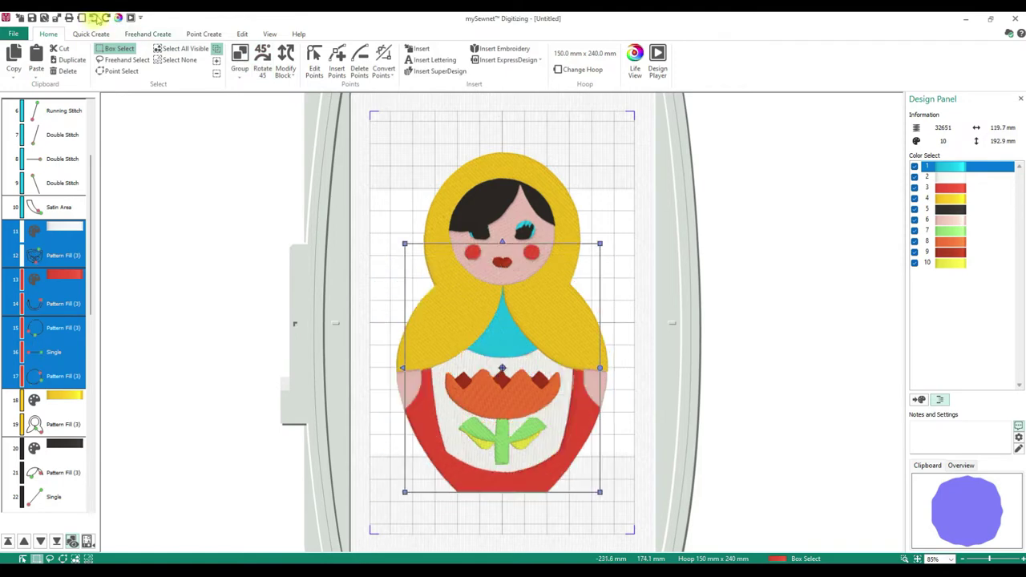
Review the Modify Block size and rotation options for the black hair Pattern Fill
left_click(492, 209)
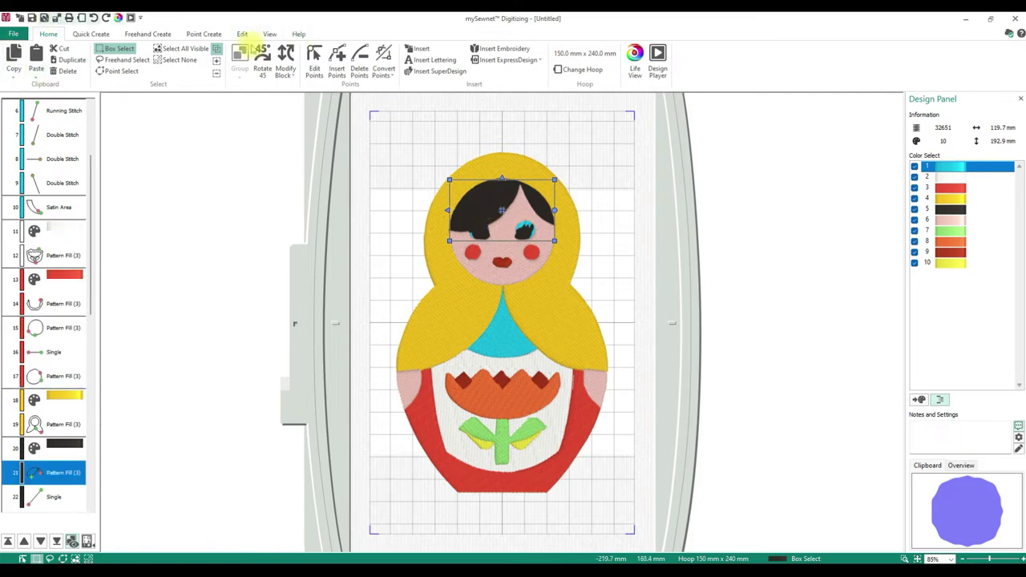
left_click(286, 73)
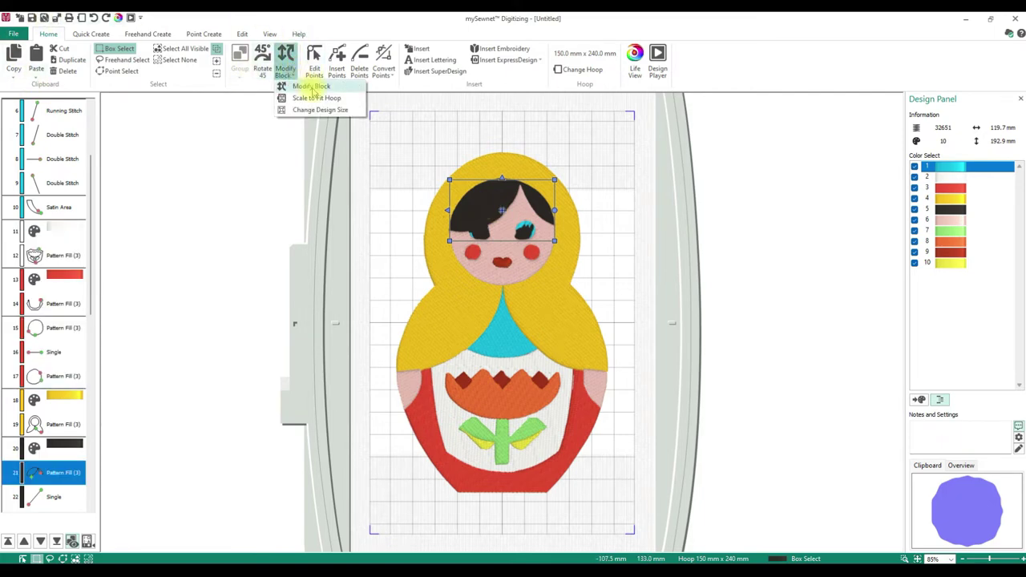
left_click(311, 87)
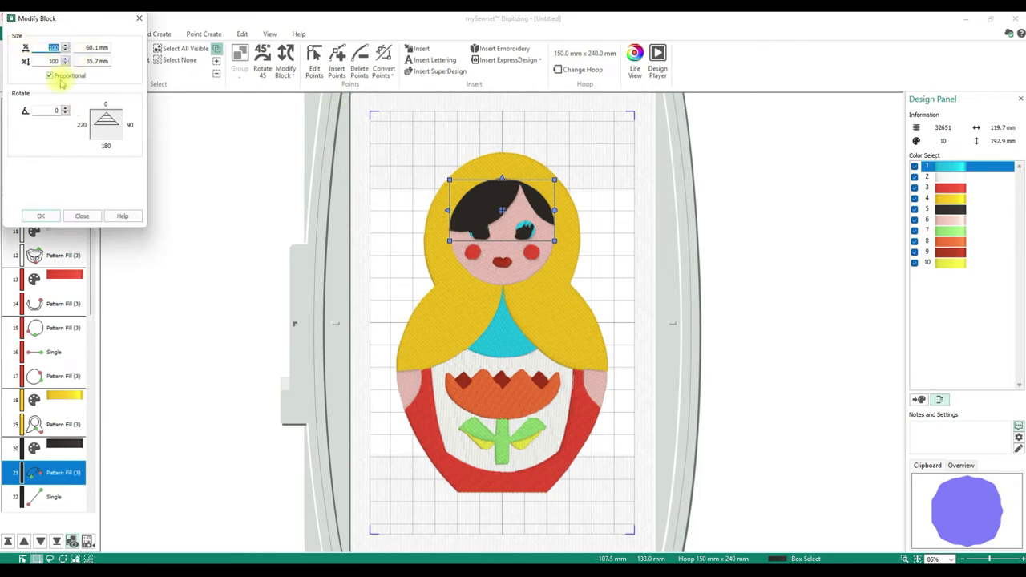
left_click(82, 216)
Scale the whole doll design to fit the 150 x 240 mm hoop
left_click(285, 70)
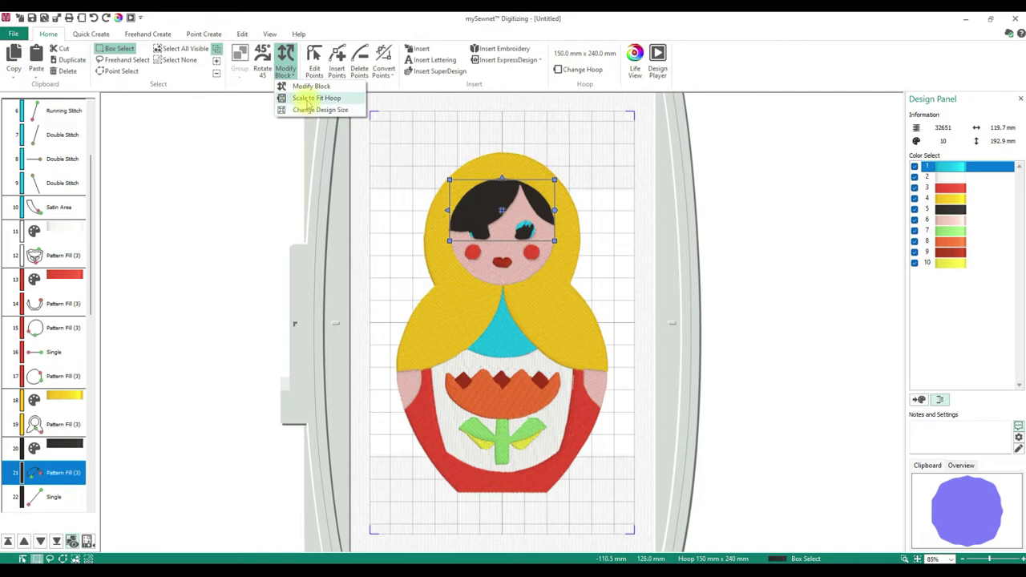
left_click(307, 100)
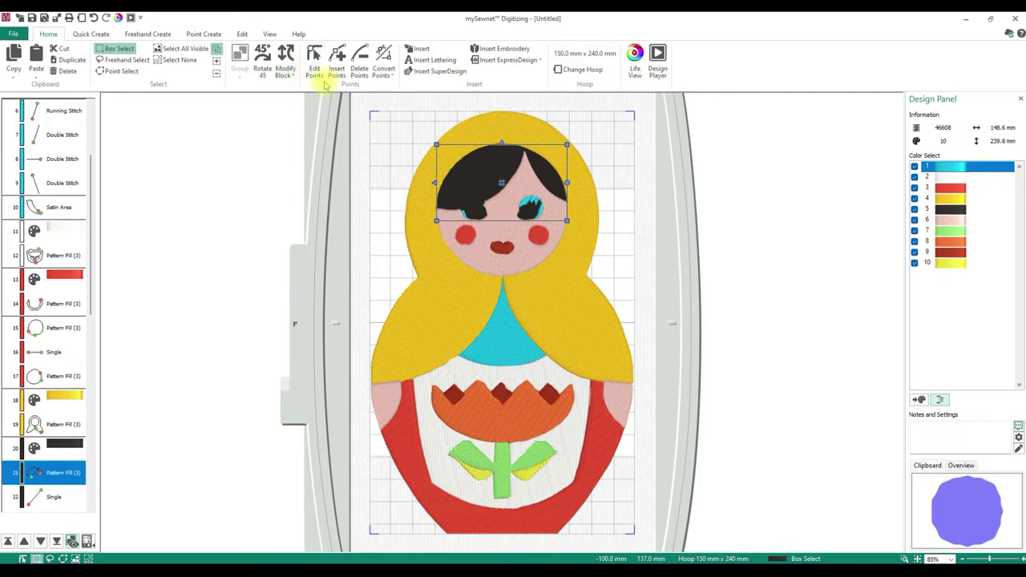
left_click(286, 64)
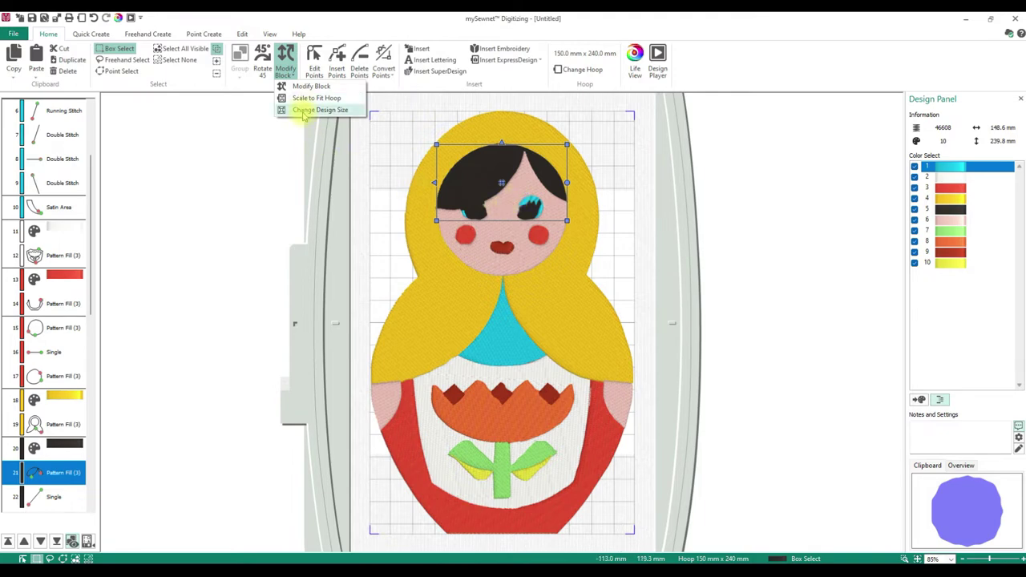
Try inserting two points on the upper edge of the black hair and pulling them up into peaks, and undo both
left_click(315, 60)
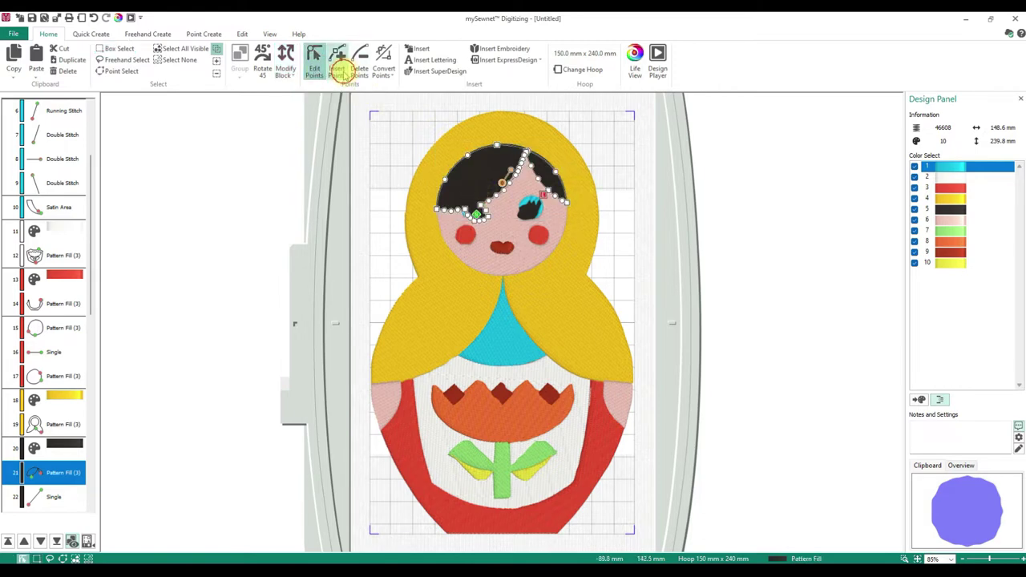
left_click(343, 72)
left_click_drag(529, 153, 544, 125)
left_click_drag(481, 149, 473, 118)
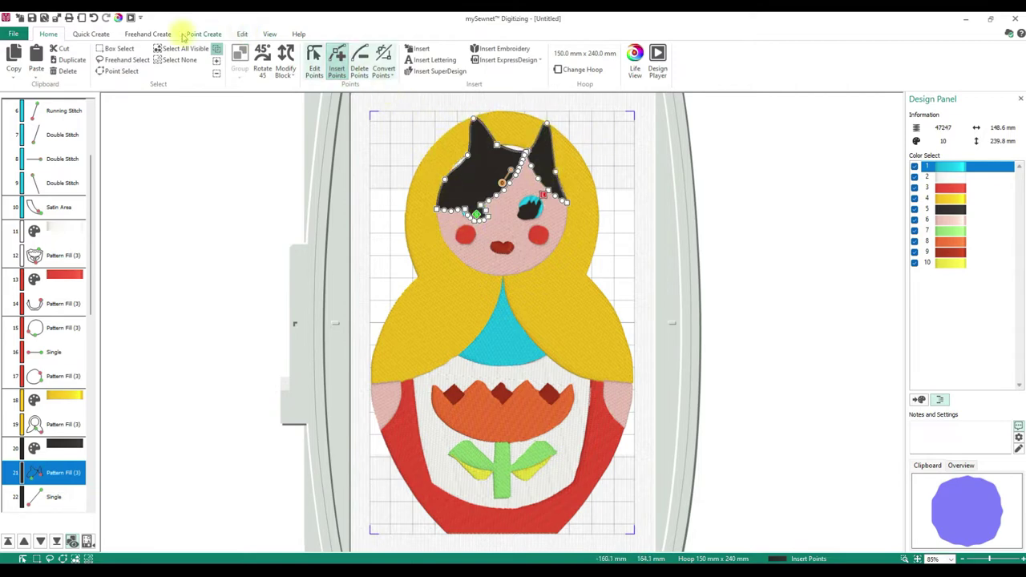
left_click(94, 18)
left_click(93, 18)
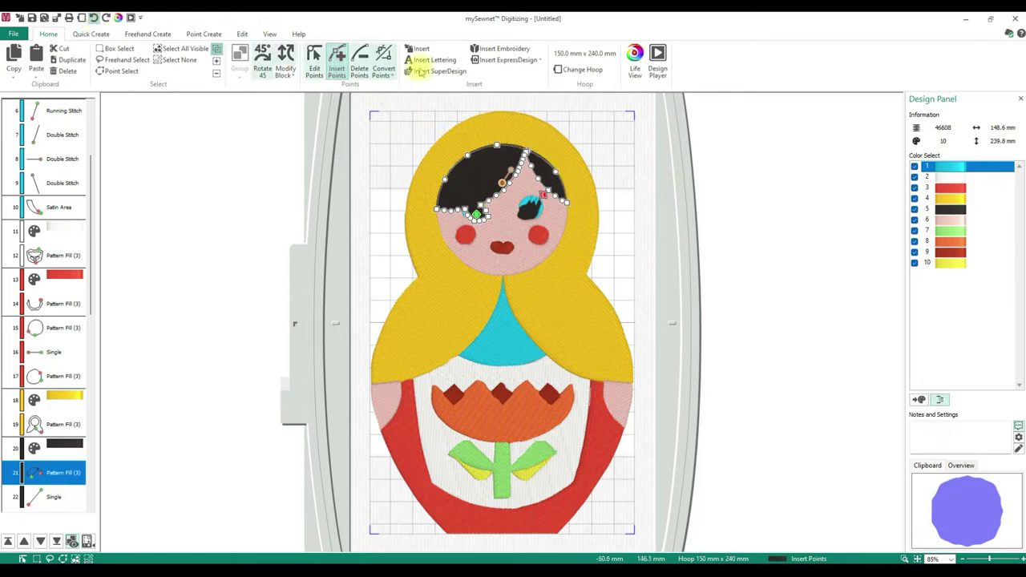
Try deleting a point on the upper edge of the black hair outline, and undo the deletion
left_click(362, 72)
left_click(482, 150)
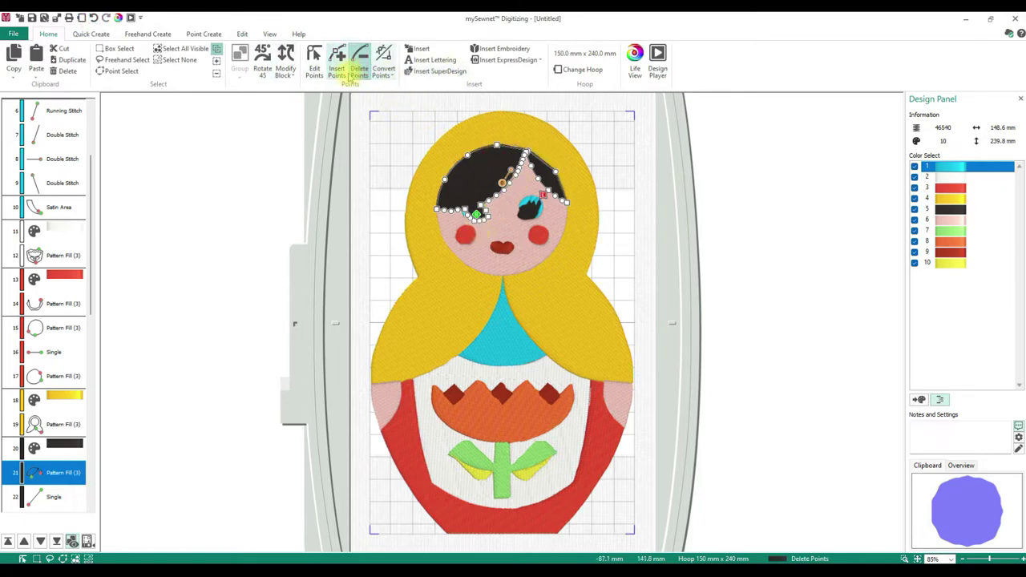
left_click(92, 18)
Try the Convert Points to Corner, Smooth and Symmetric tools on the point-line outline of the black hair
left_click(383, 68)
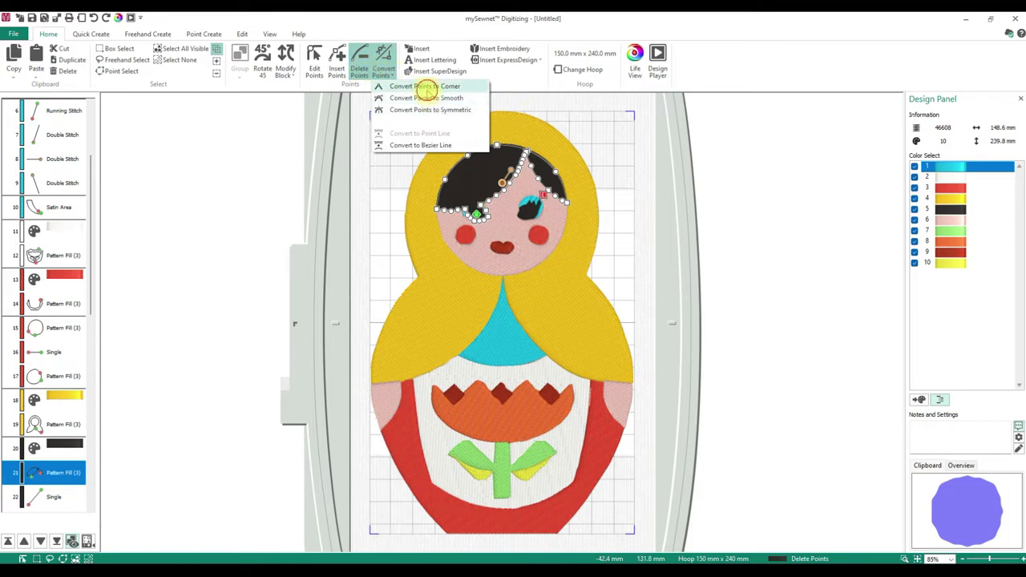
left_click(385, 86)
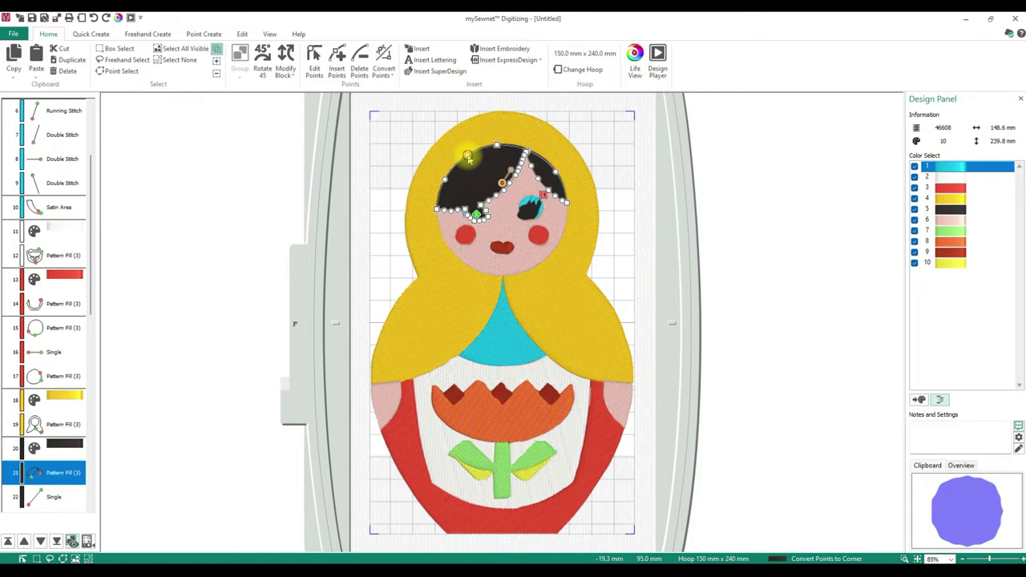
left_click(383, 63)
left_click(407, 87)
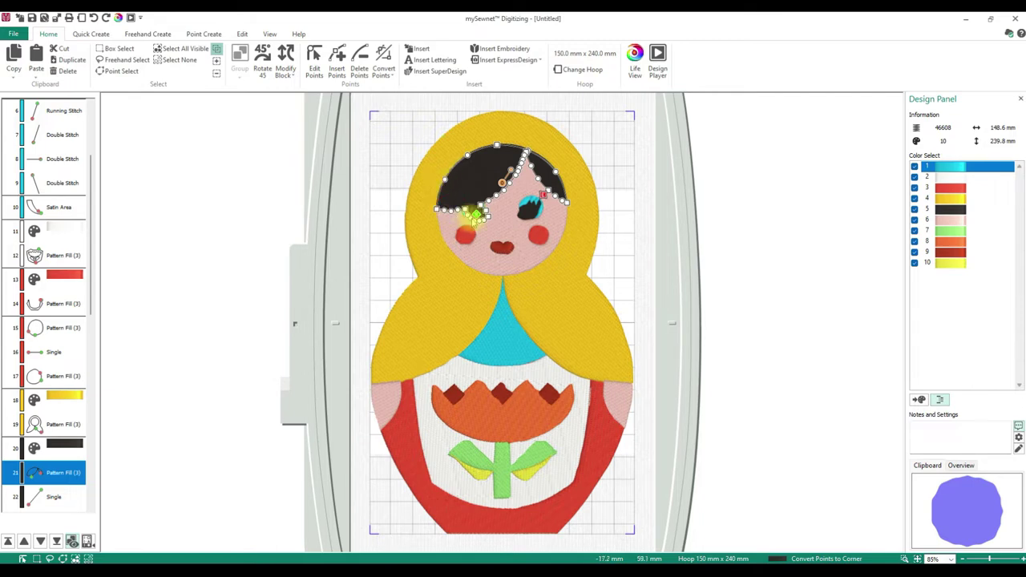
left_click(383, 70)
left_click(399, 96)
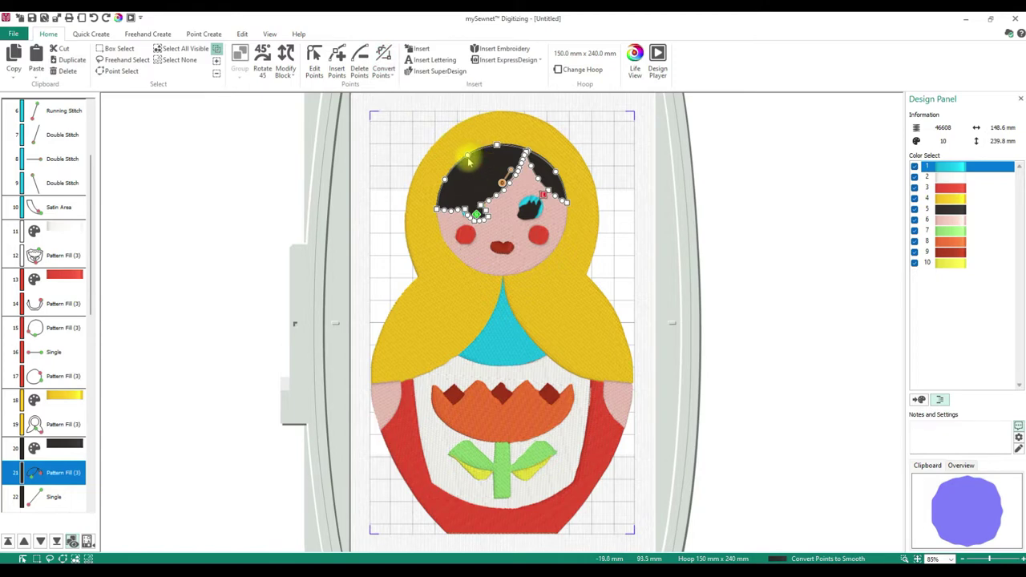
left_click(385, 70)
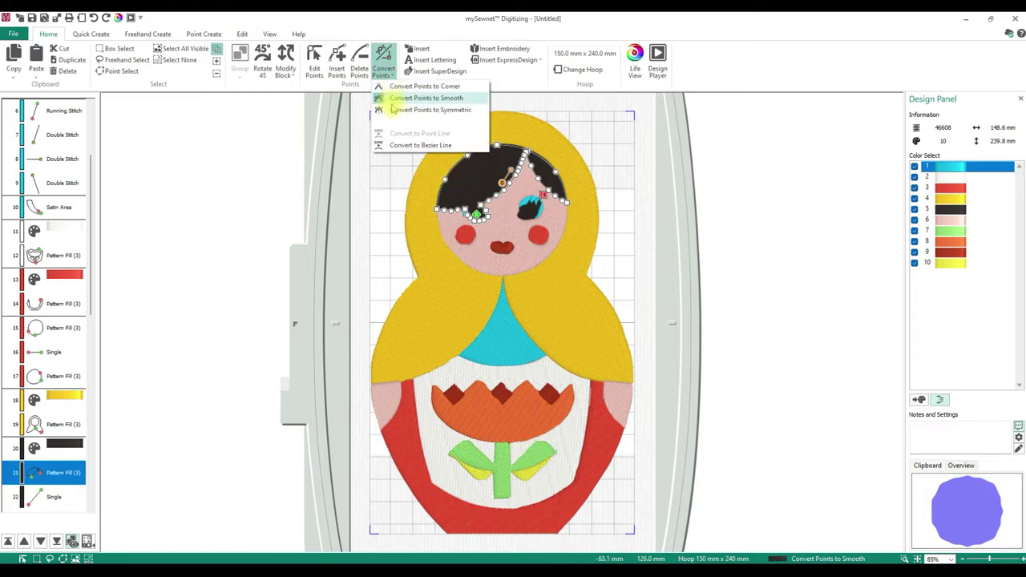
left_click(393, 112)
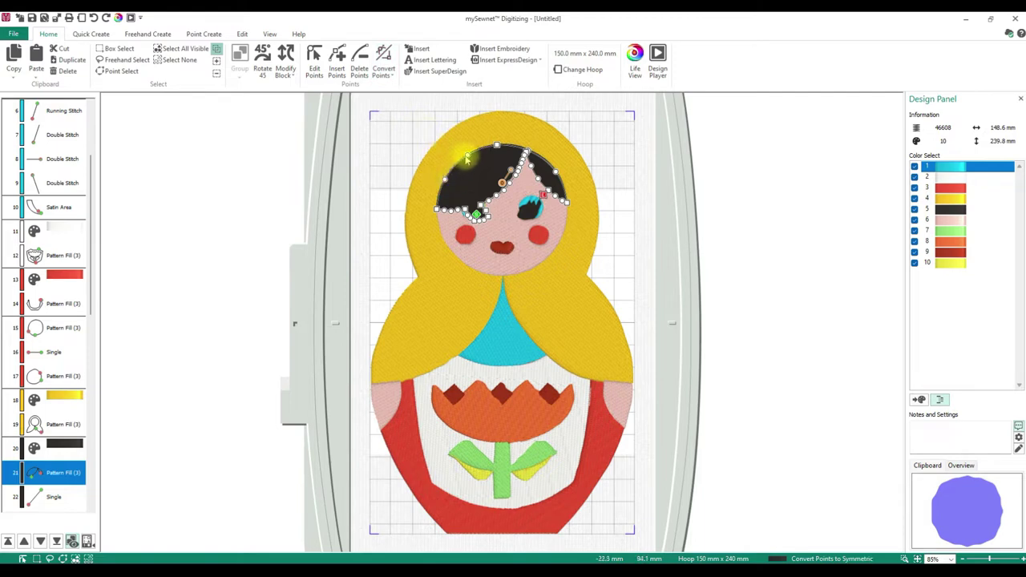
left_click(315, 60)
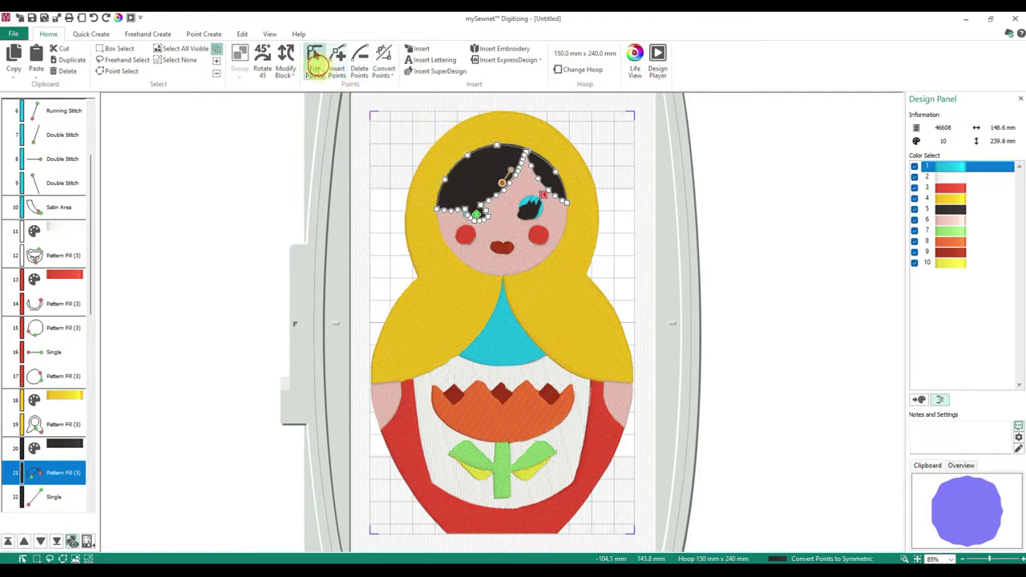
left_click(383, 64)
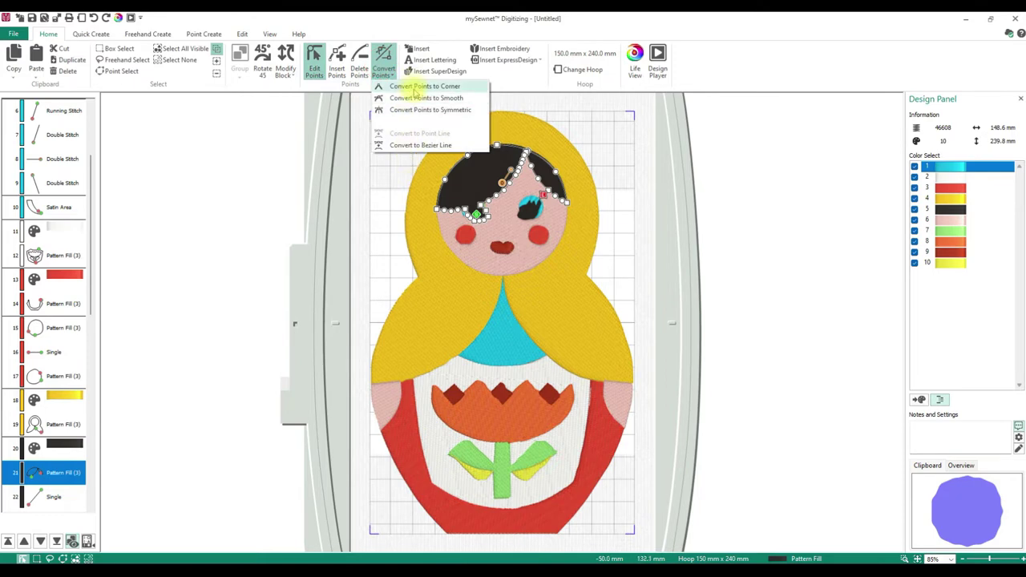
left_click(397, 86)
left_click(314, 60)
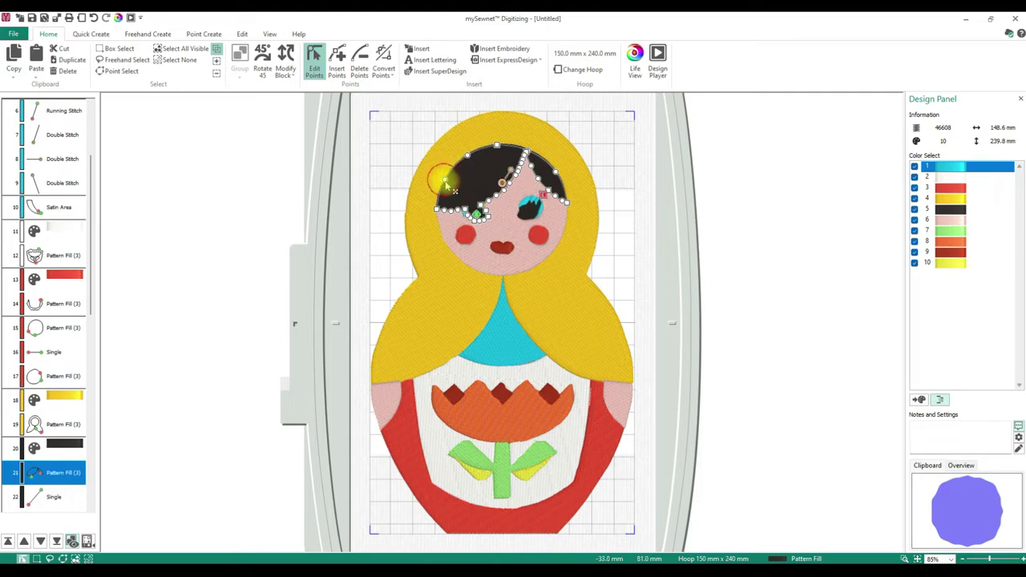
Convert the black hair Pattern Fill's outline to a Bezier line
left_click(383, 64)
left_click(419, 145)
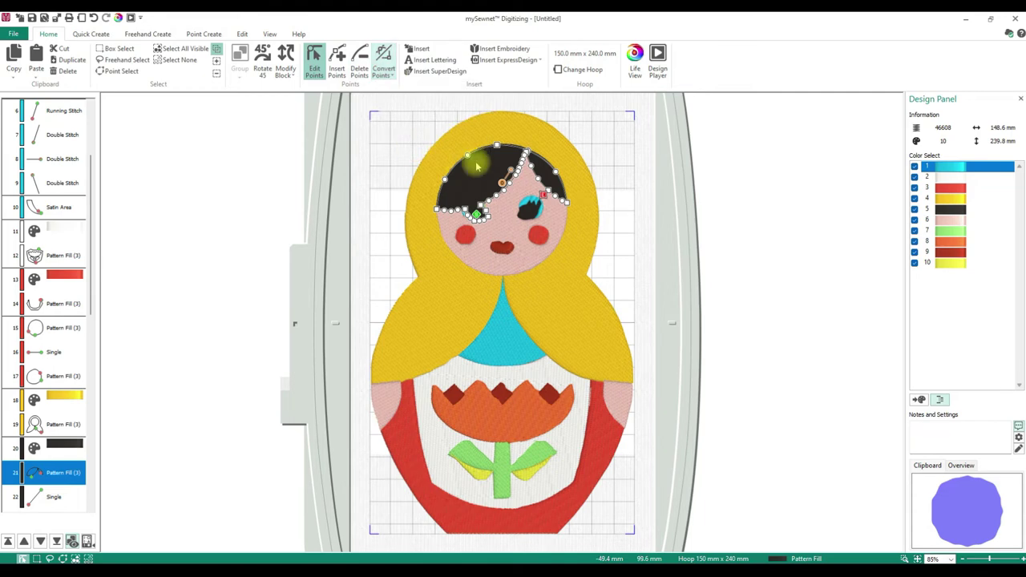
left_click(383, 64)
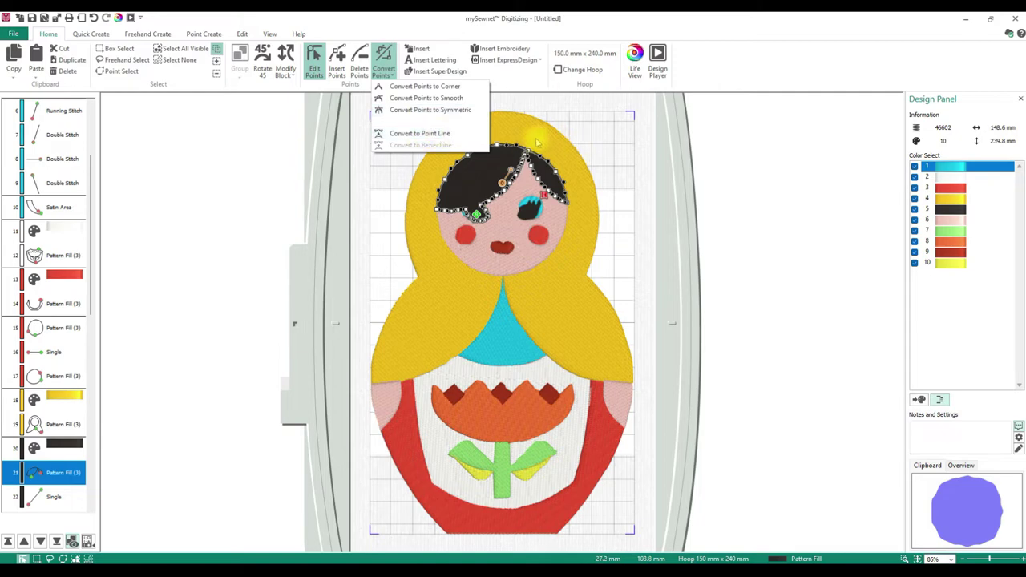
left_click(514, 81)
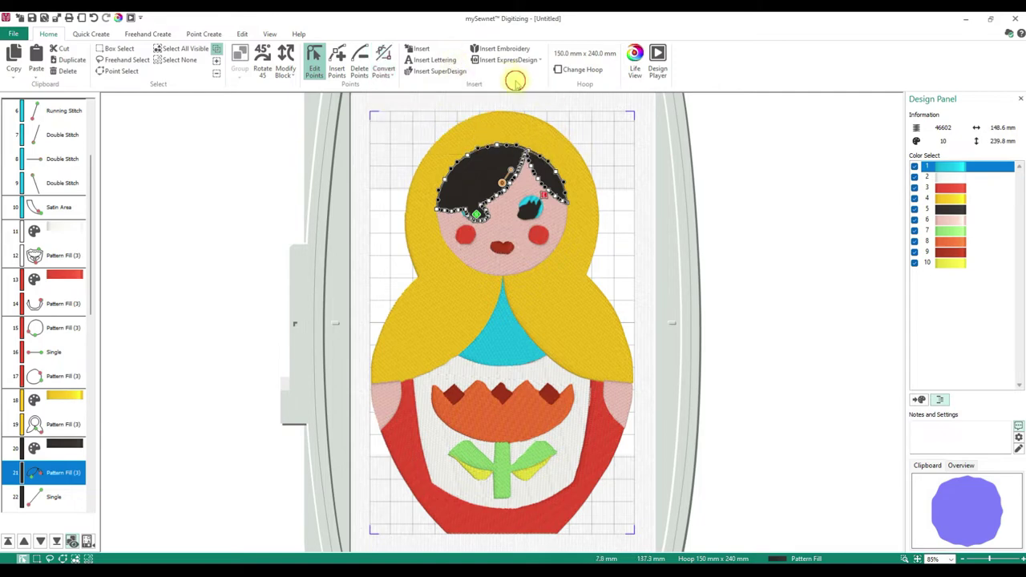
Reshape the black hair's outline by adjusting the Bezier handles along its upper edge and near the parting
left_click(480, 151)
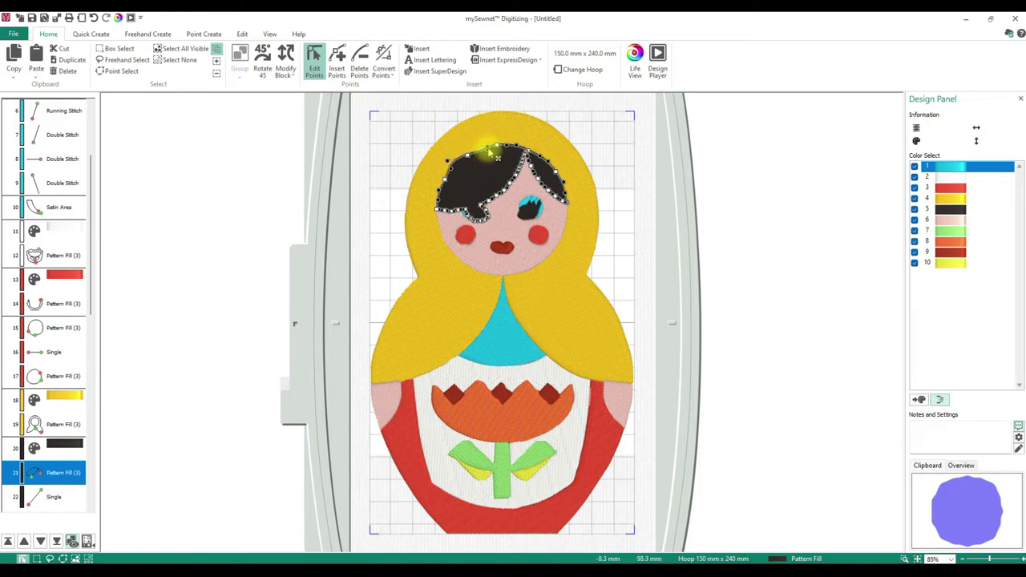
left_click(494, 144)
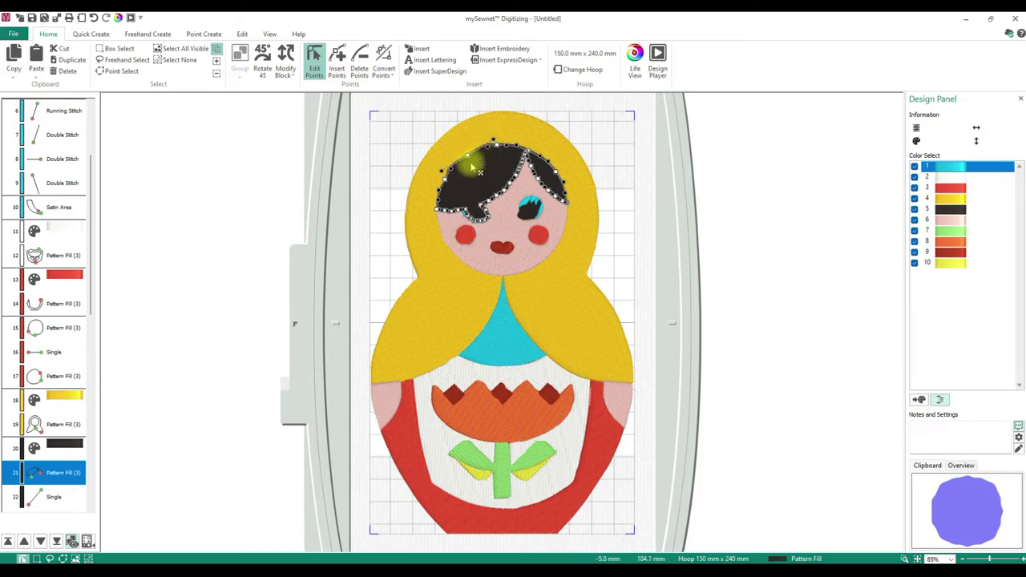
left_click(440, 192)
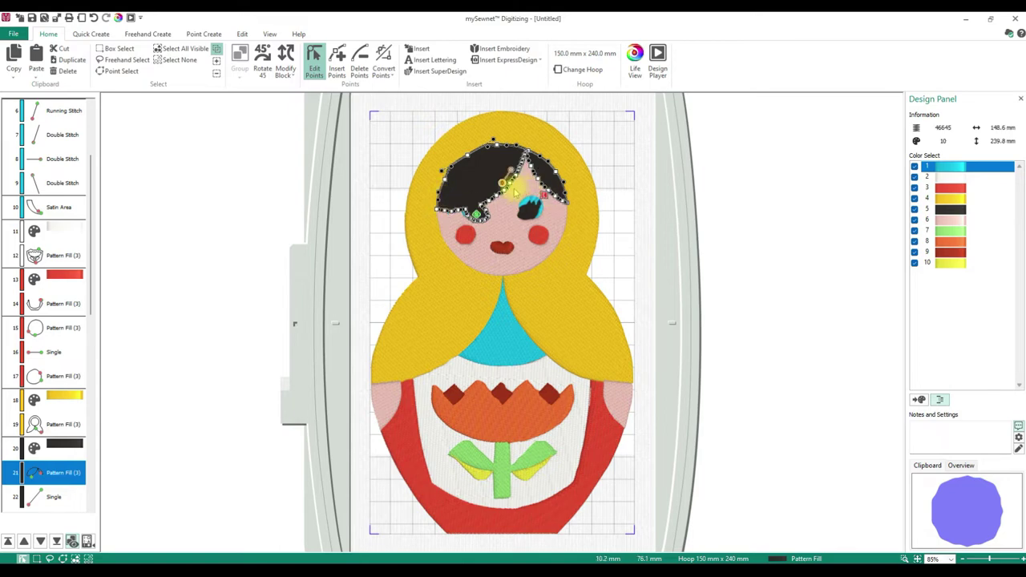
left_click(510, 171)
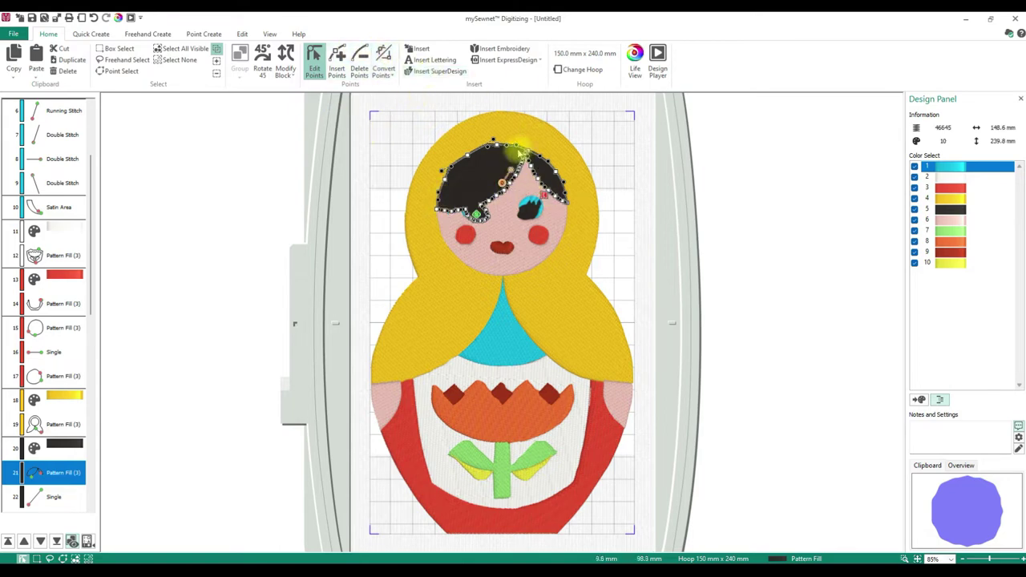
left_click(522, 158)
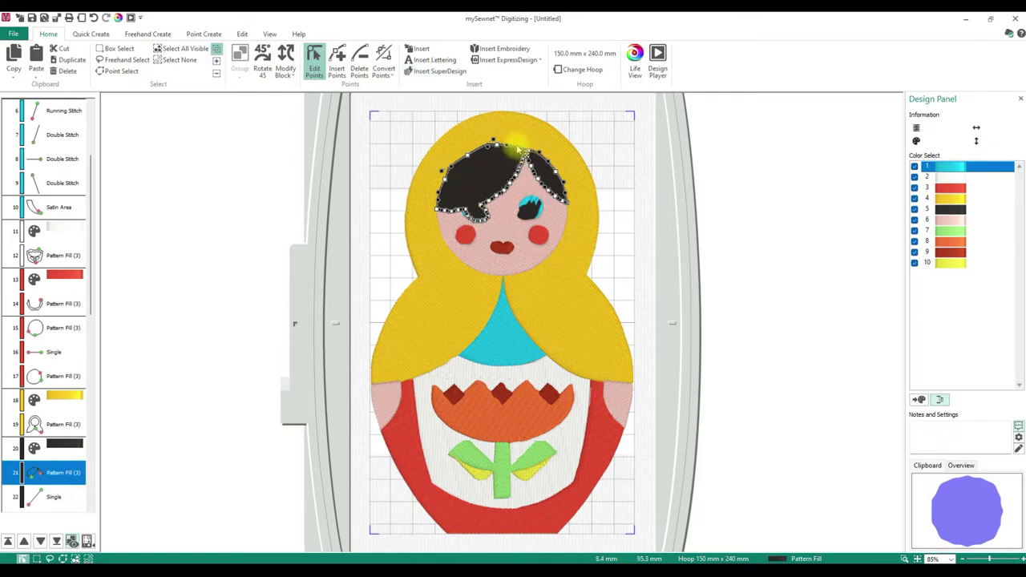
left_click(518, 146)
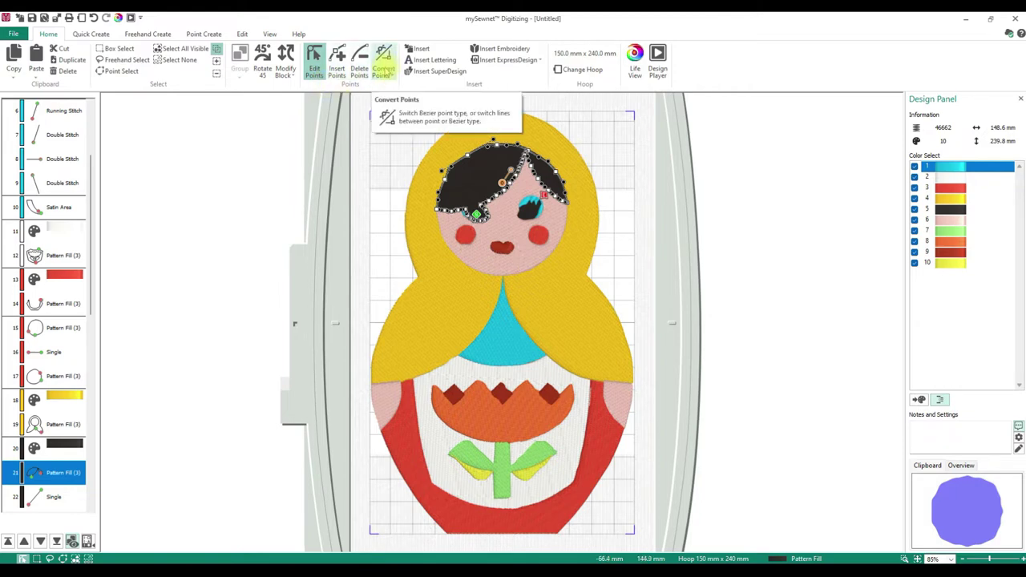
Try the Convert Points to Corner tool on the yellow shawl's Pattern Fill, at the outline point below the chin
left_click(383, 71)
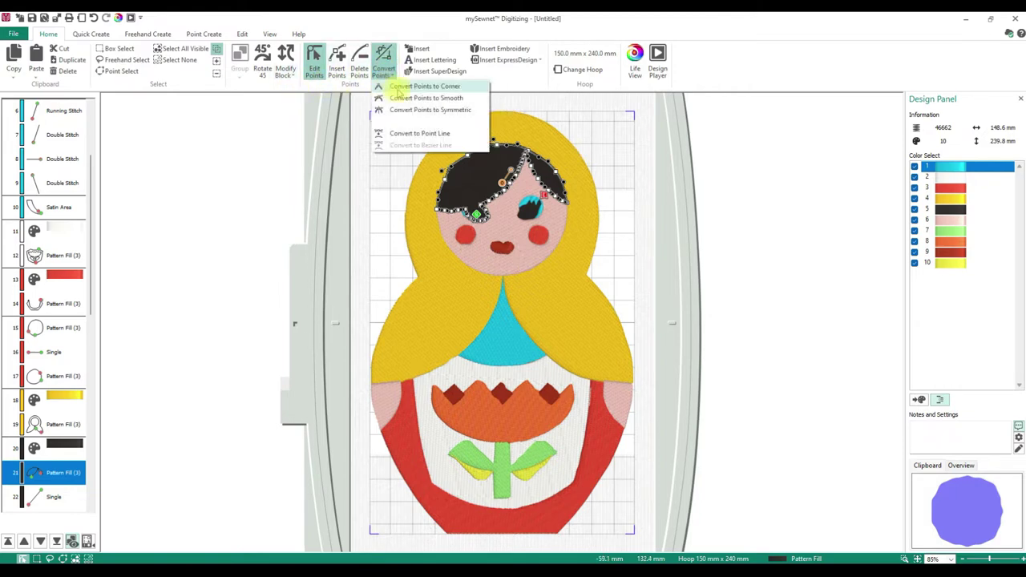
left_click(397, 88)
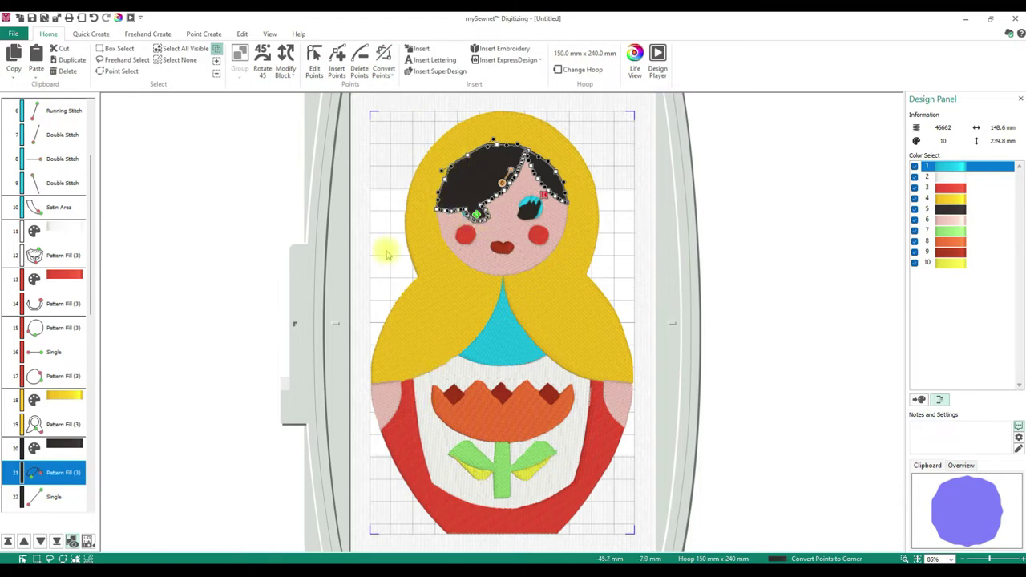
left_click(314, 60)
left_click(455, 338)
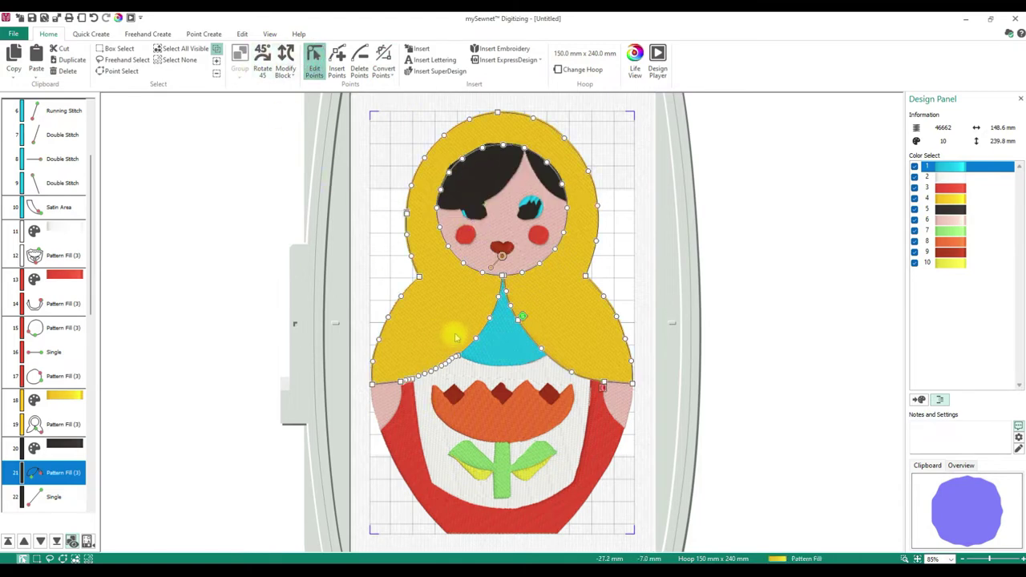
left_click(384, 71)
left_click(394, 86)
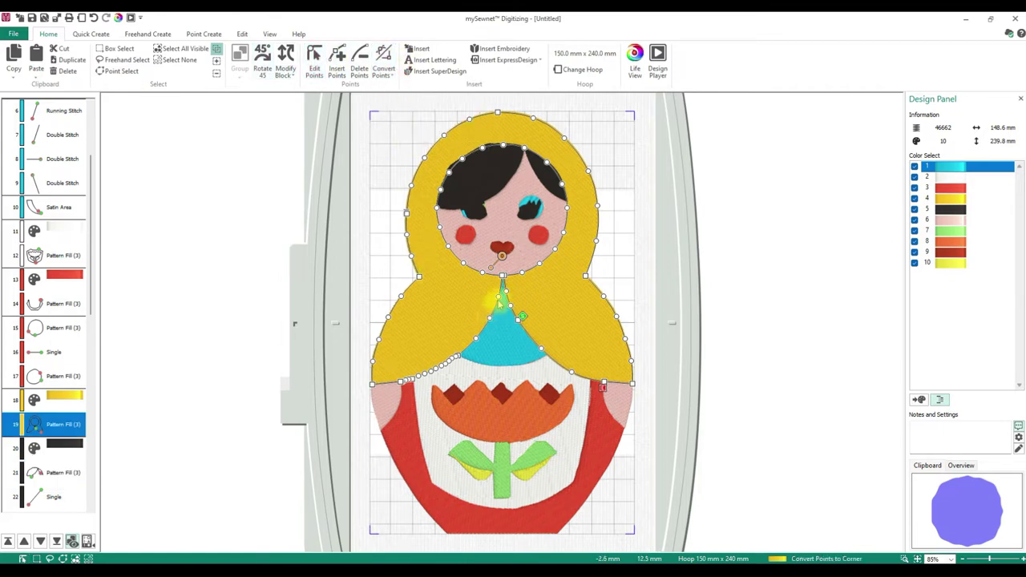
left_click(501, 277)
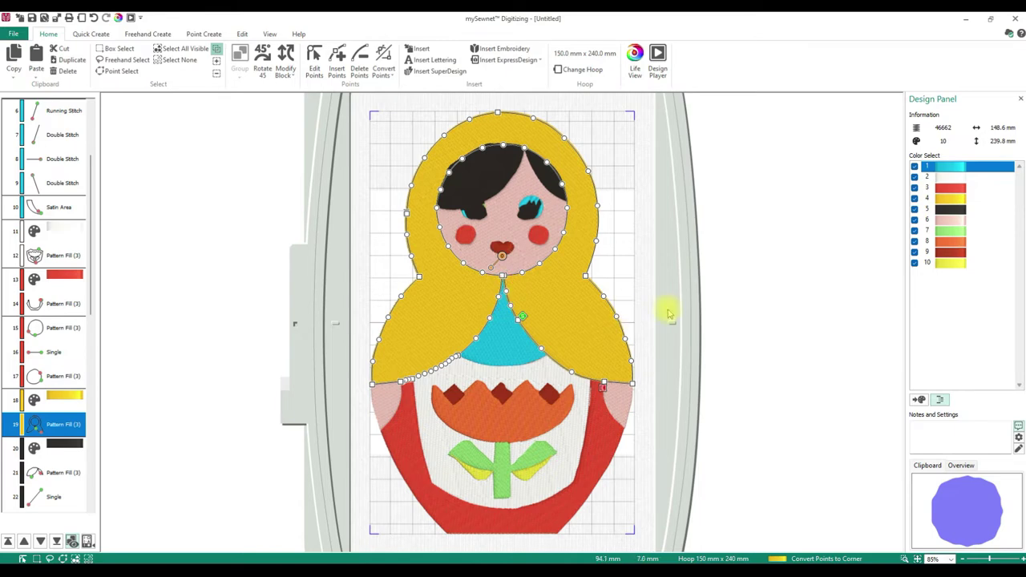
left_click(393, 74)
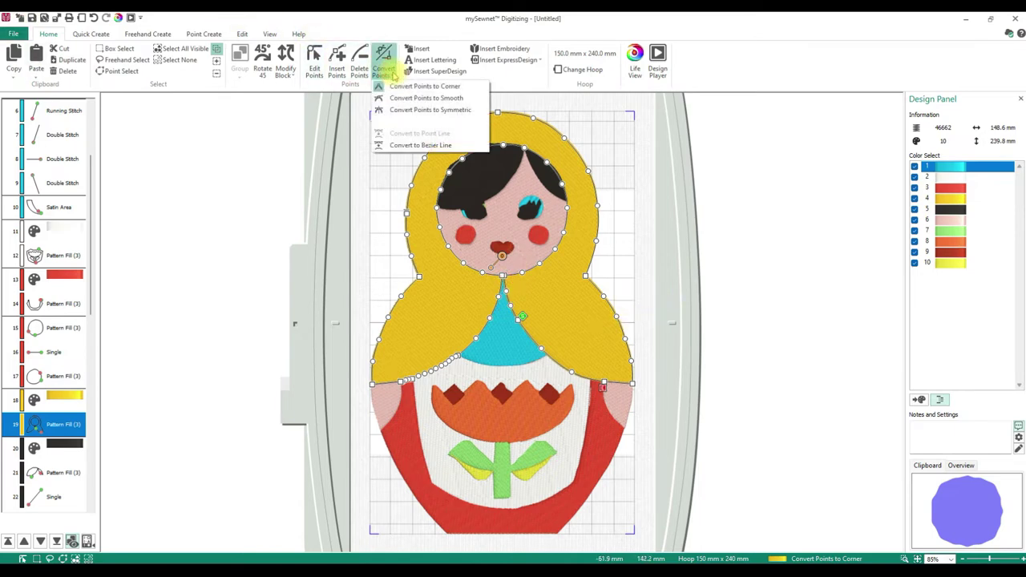
left_click(425, 86)
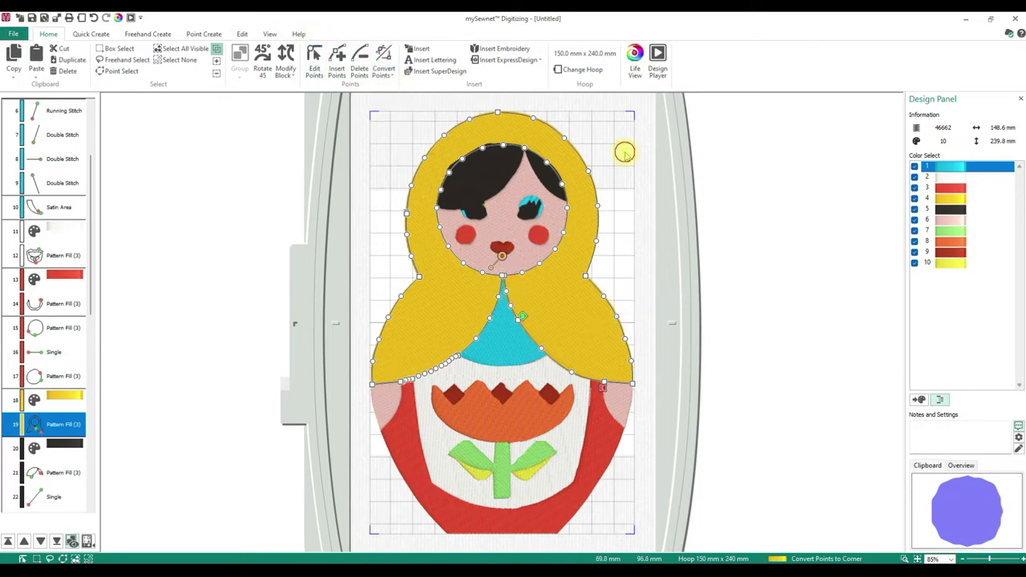
View the design files offered for insertion and the font categories of Insert Lettering, without inserting anything
left_click(417, 49)
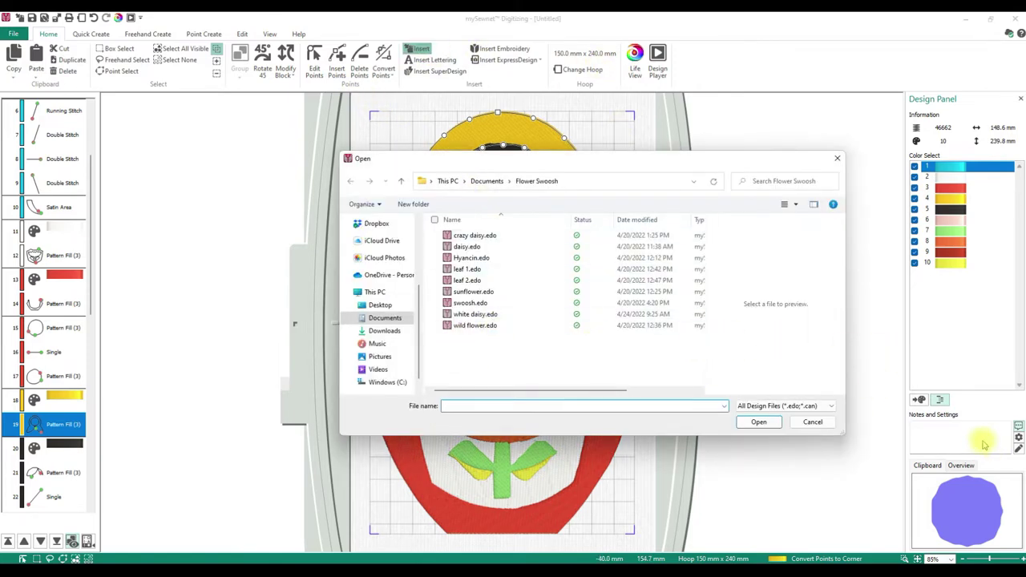
left_click(816, 422)
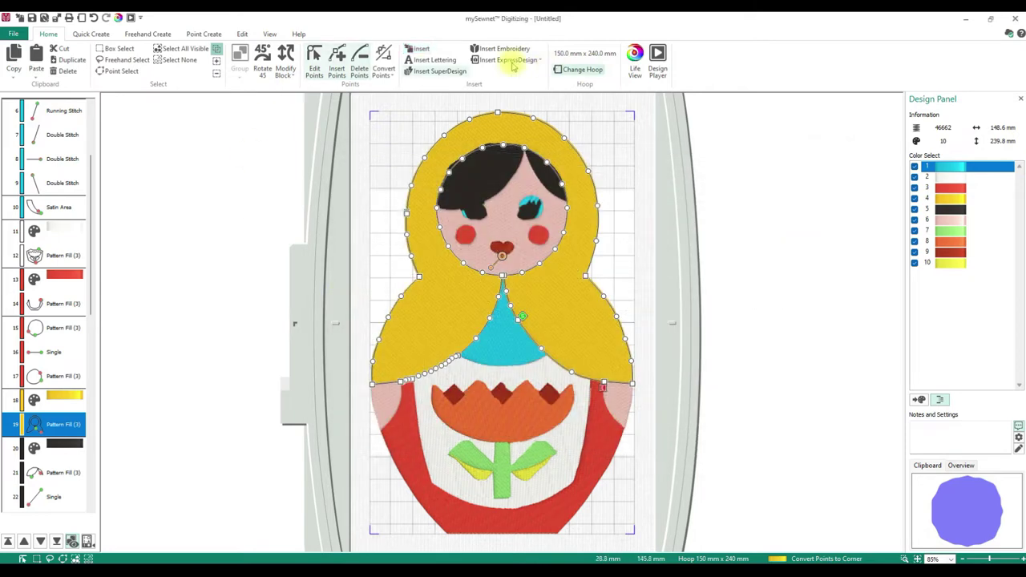
left_click(426, 60)
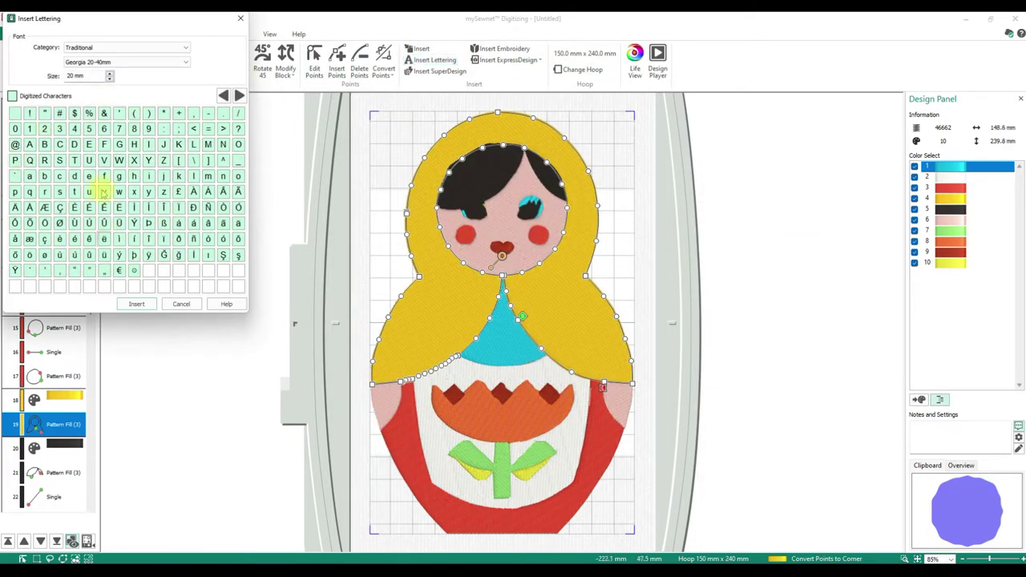
left_click(131, 47)
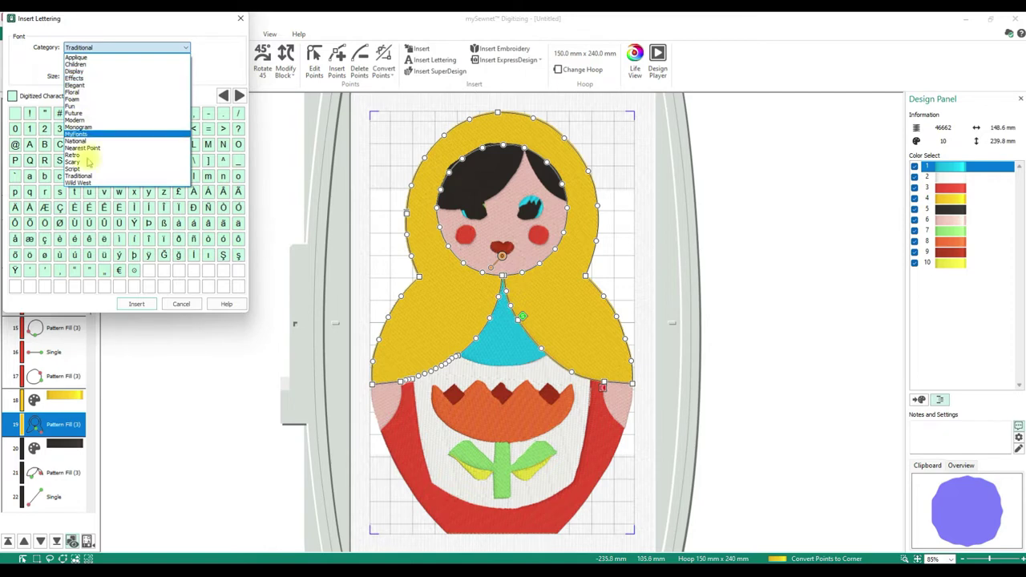
left_click(103, 47)
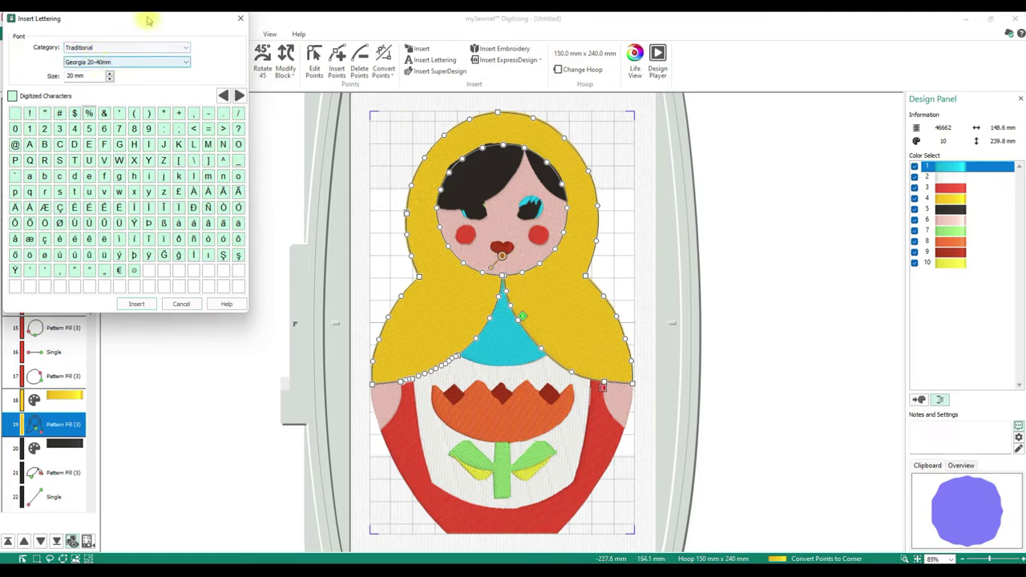
left_click(239, 20)
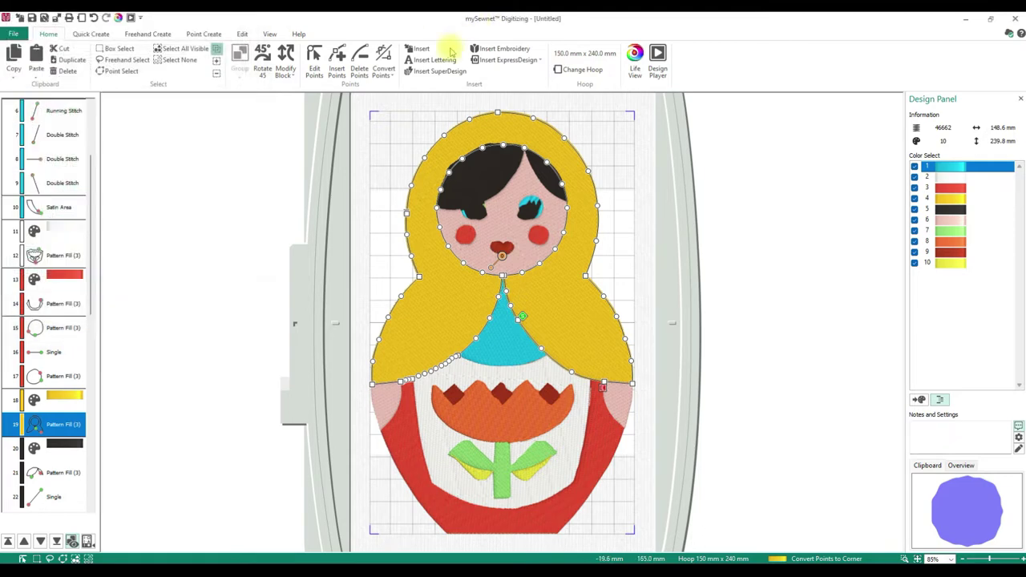
Insert the yellow flower SuperDesign from the Borders category at 20 mm and place it on the upper right edge of the headscarf
left_click(436, 71)
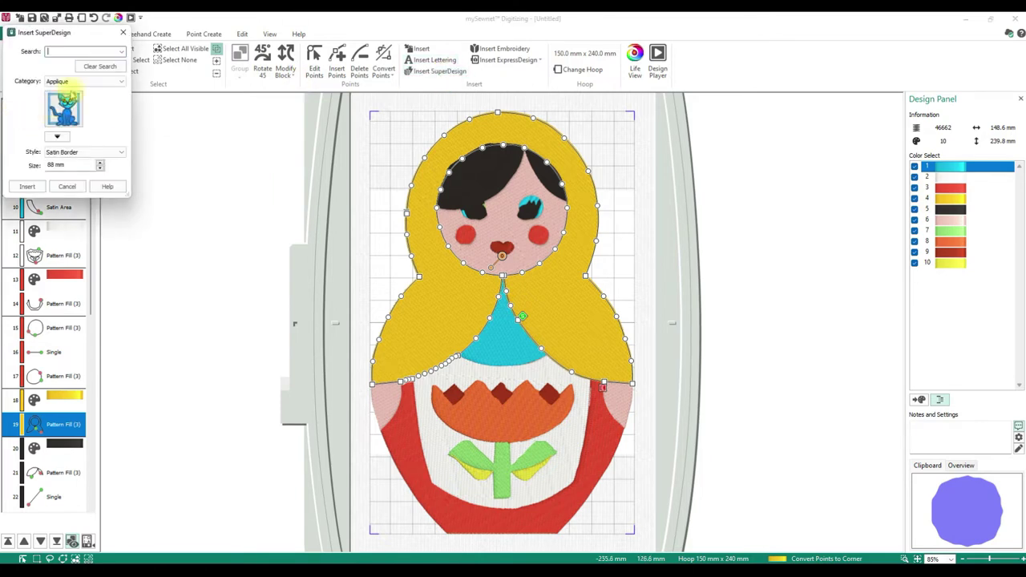
left_click(119, 53)
left_click(122, 52)
left_click(81, 81)
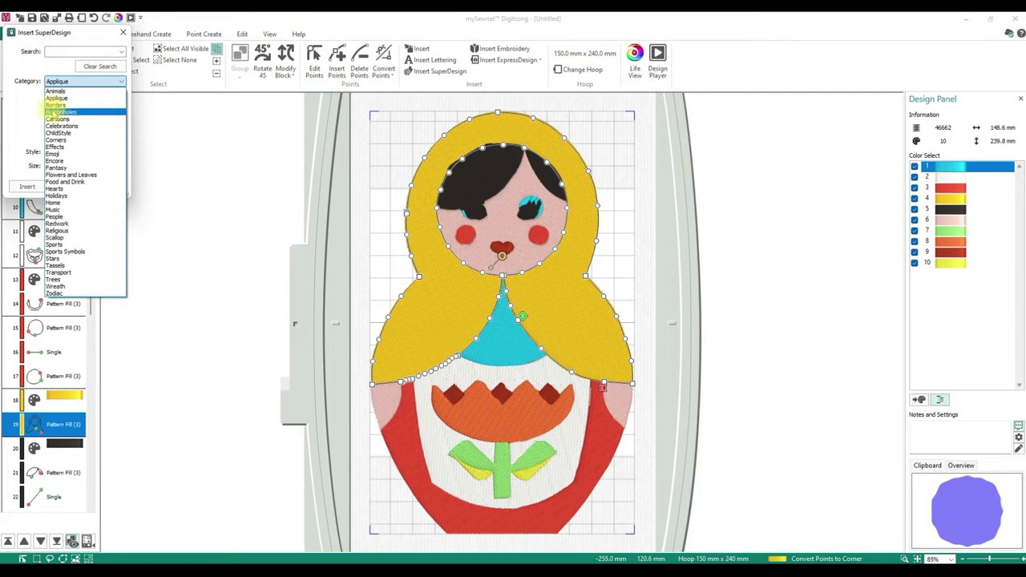
left_click(56, 105)
left_click(57, 136)
left_click(225, 156)
left_click(27, 185)
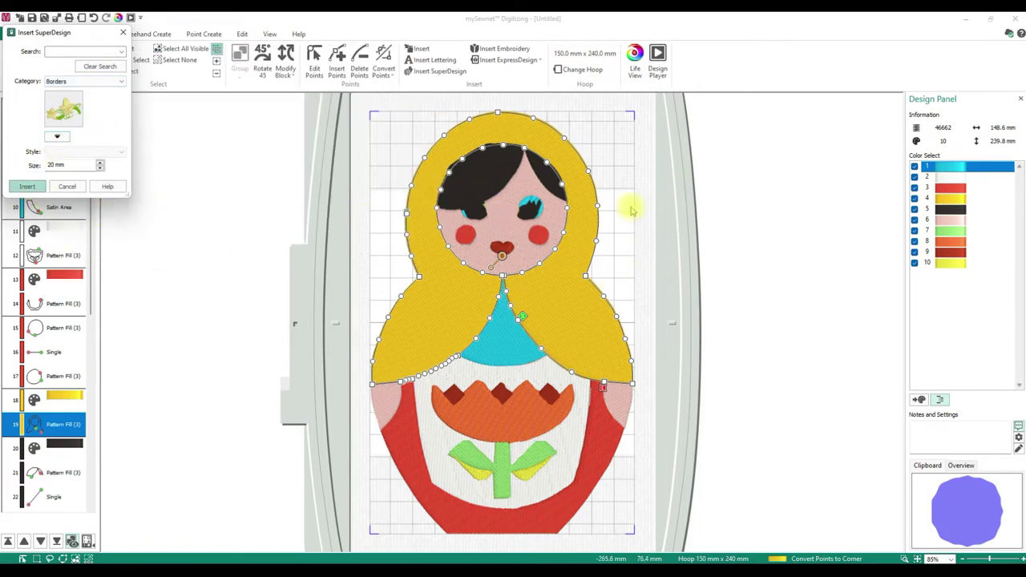
left_click_drag(499, 324, 587, 146)
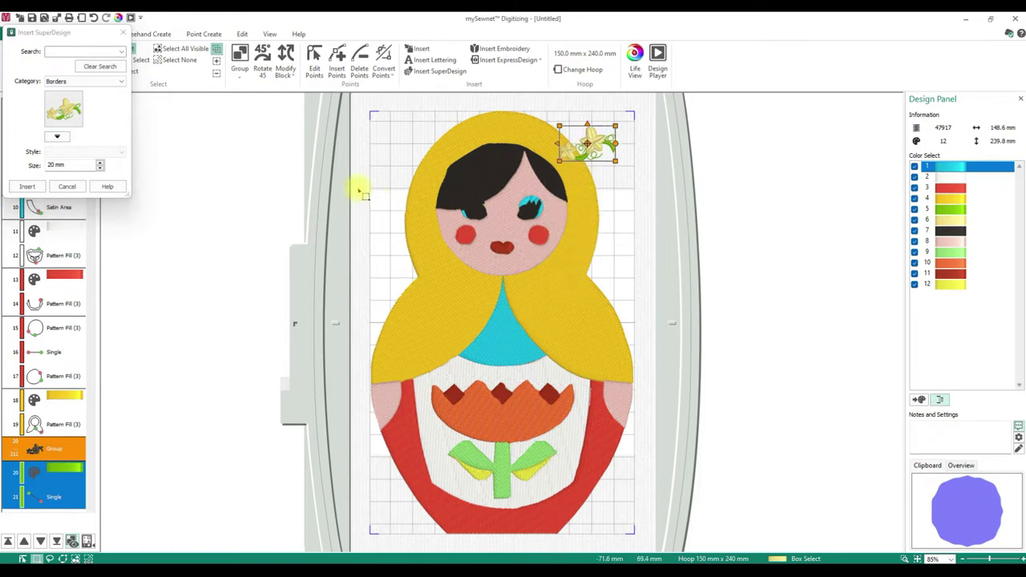
left_click(122, 32)
Compare the files and file types offered by Insert Embroidery and by Insert, without inserting any
left_click(498, 48)
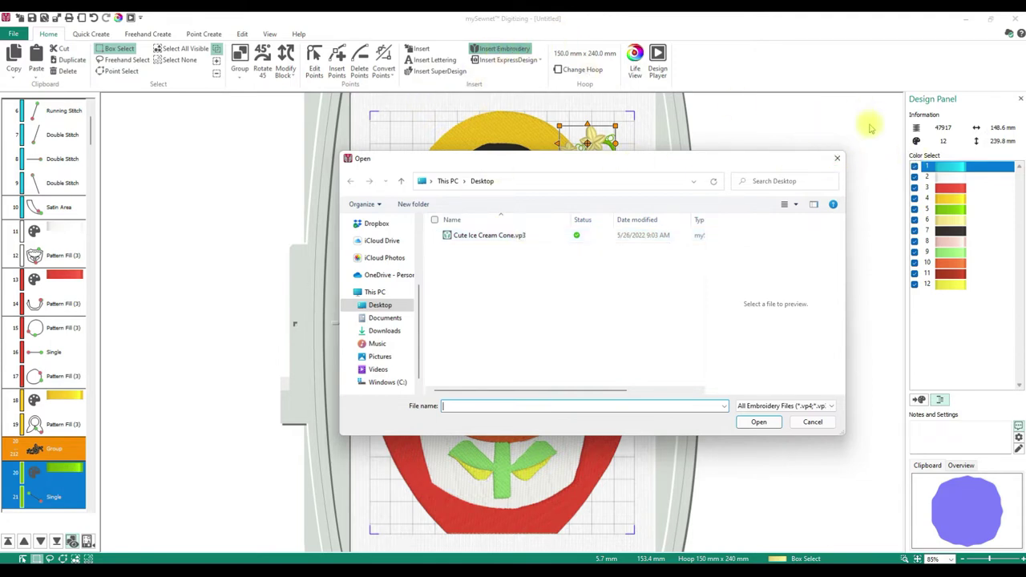
left_click(837, 158)
left_click(421, 53)
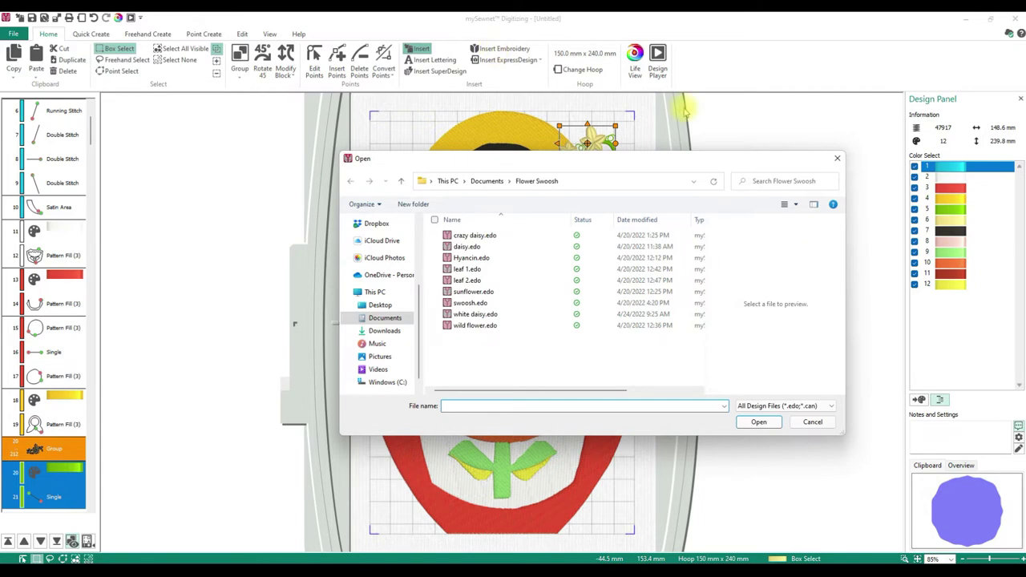
left_click(837, 158)
left_click(502, 48)
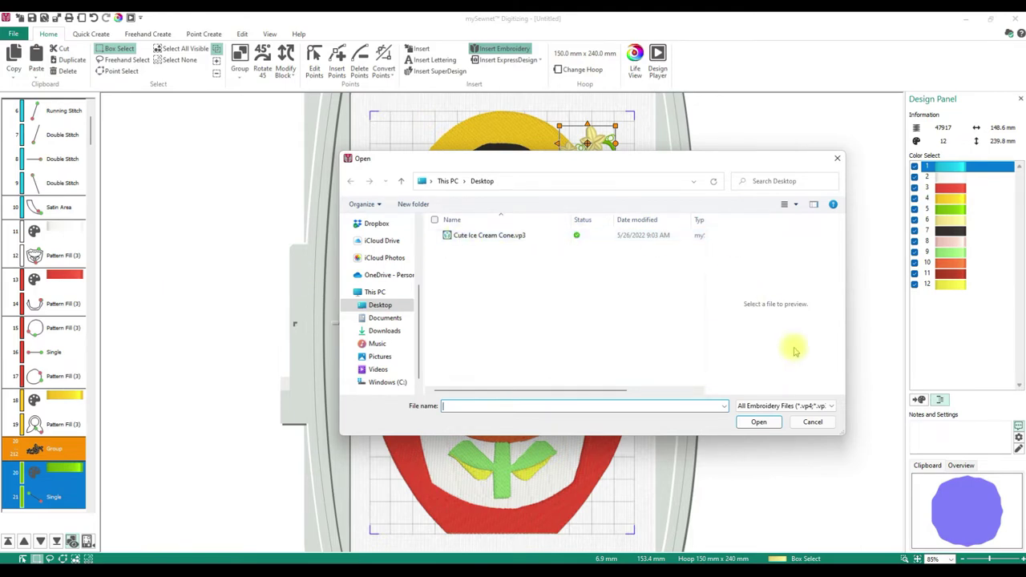
left_click(806, 429)
Select all visible objects of the nesting doll design and delete them
left_click(457, 298)
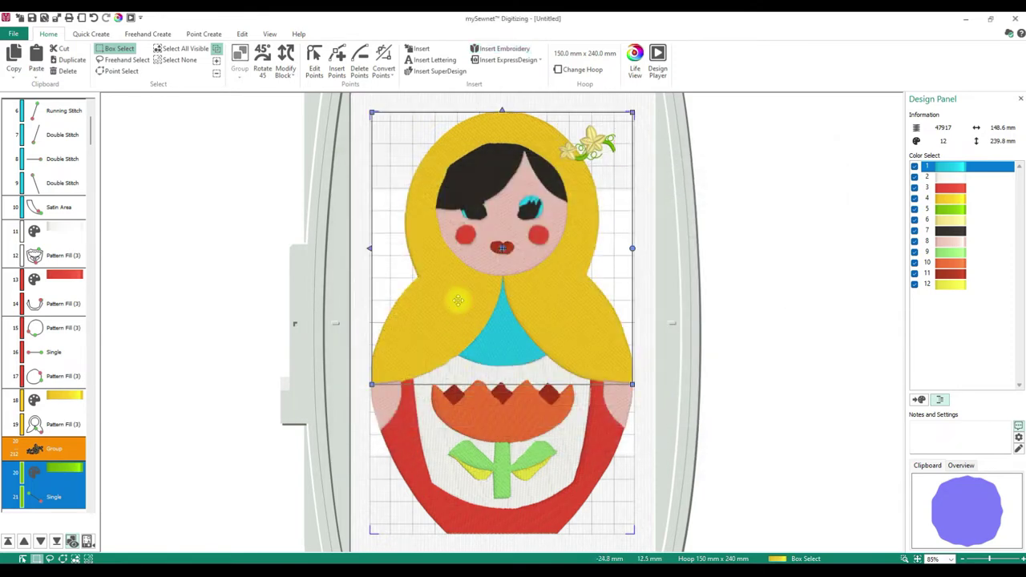
left_click(159, 49)
key("Delete")
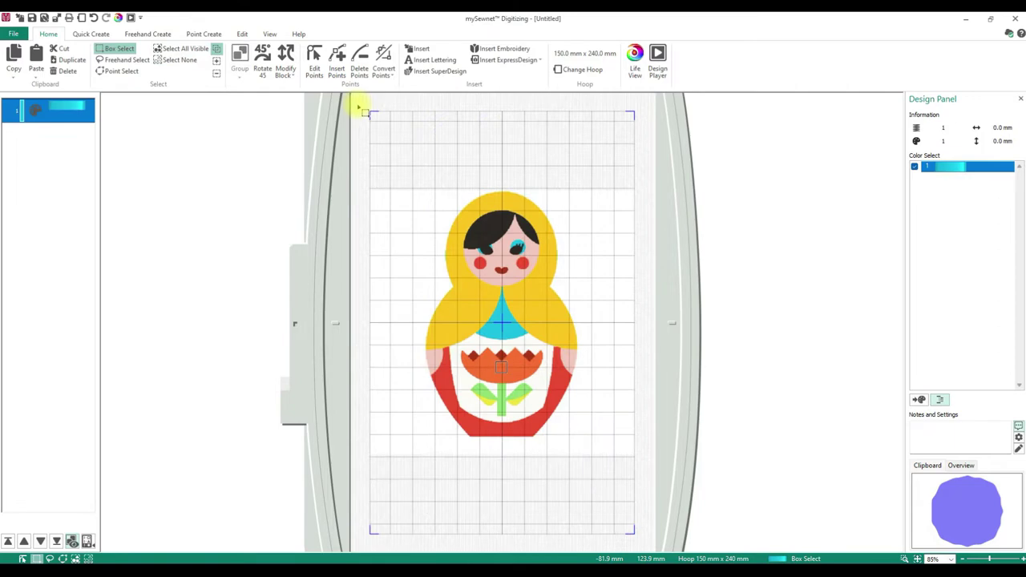
Fade the nesting doll background picture out completely
left_click(269, 34)
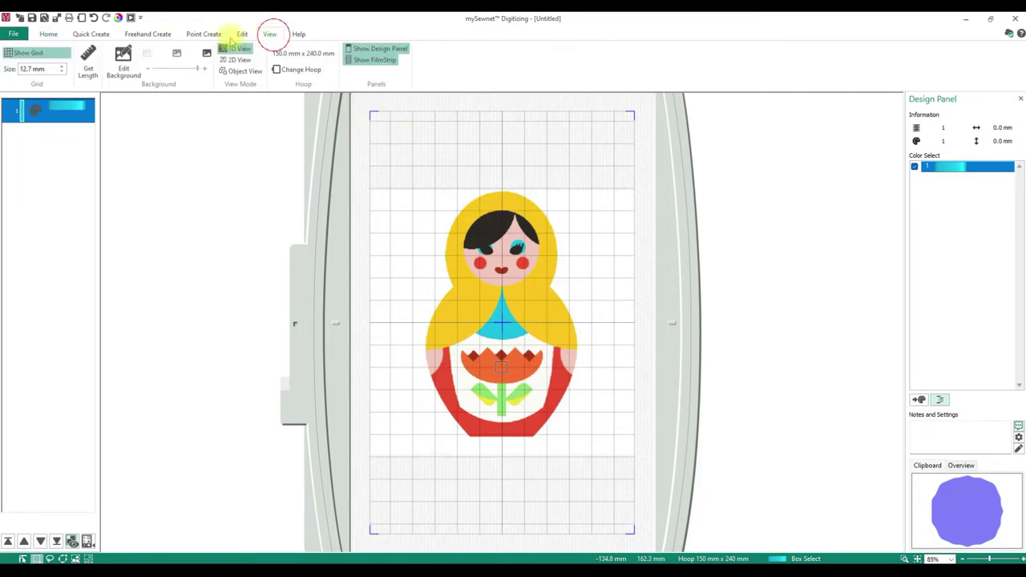
left_click(122, 64)
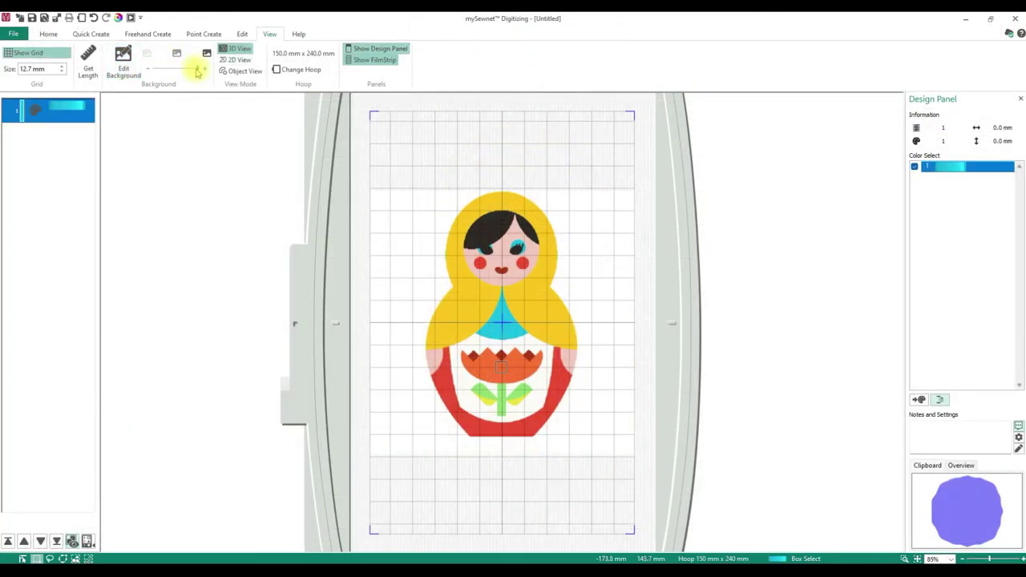
left_click_drag(198, 71, 153, 69)
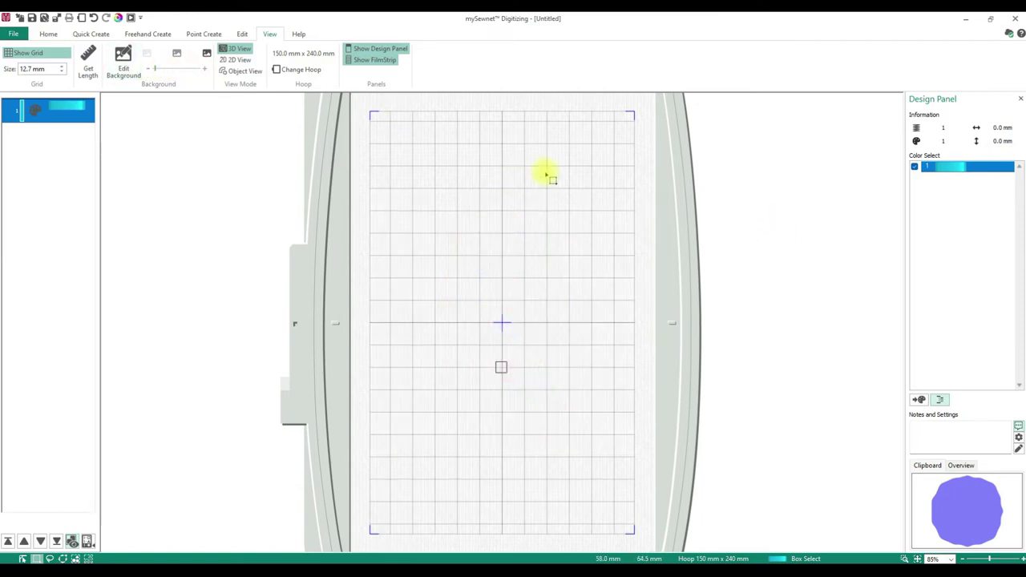
Insert the design file Cute ice cream cone.edo from the Desktop and move it to the upper left corner of the hoop
left_click(48, 34)
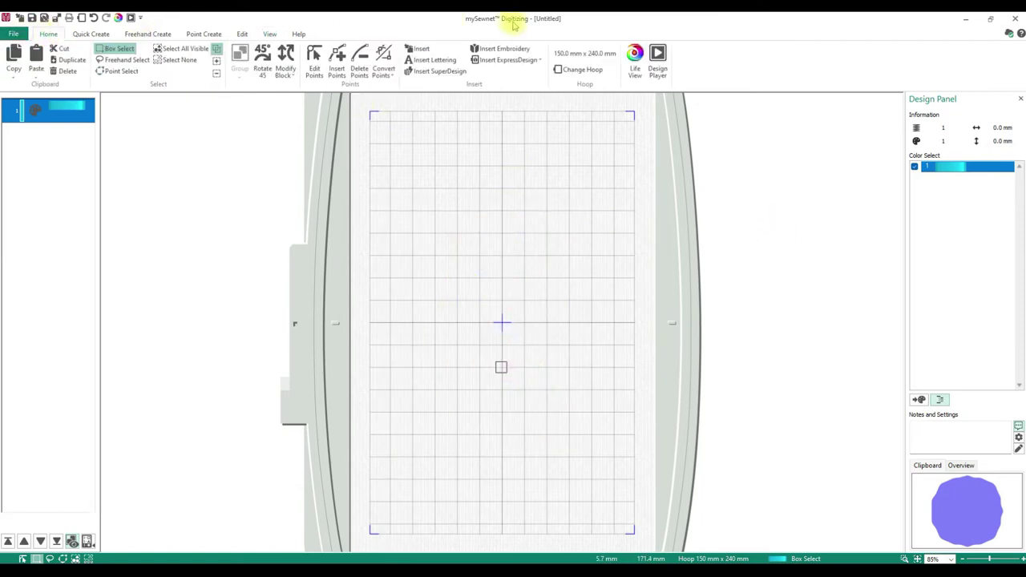
left_click(417, 49)
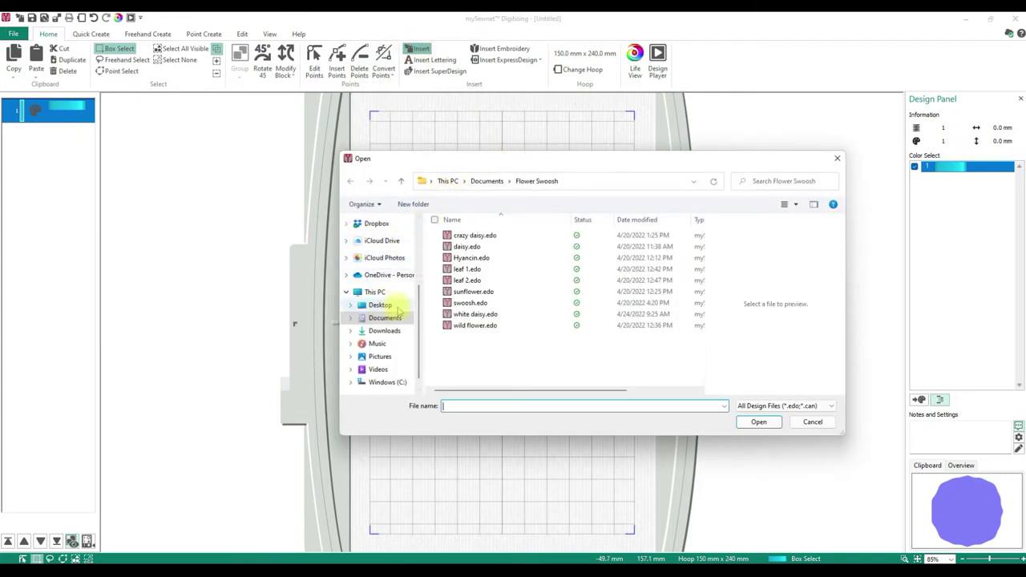
left_click(380, 305)
left_click(490, 234)
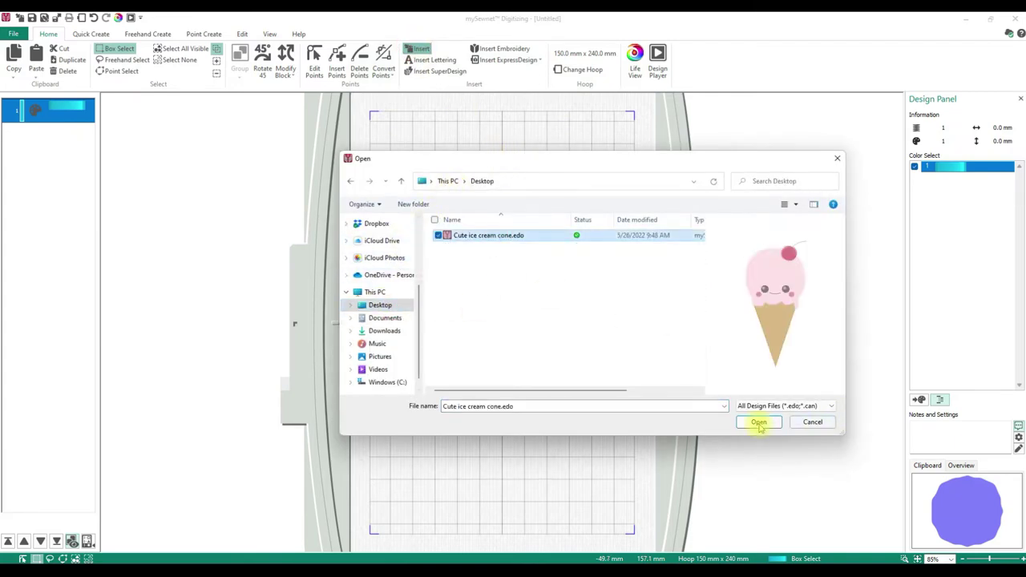
left_click(758, 422)
left_click_drag(522, 374, 428, 239)
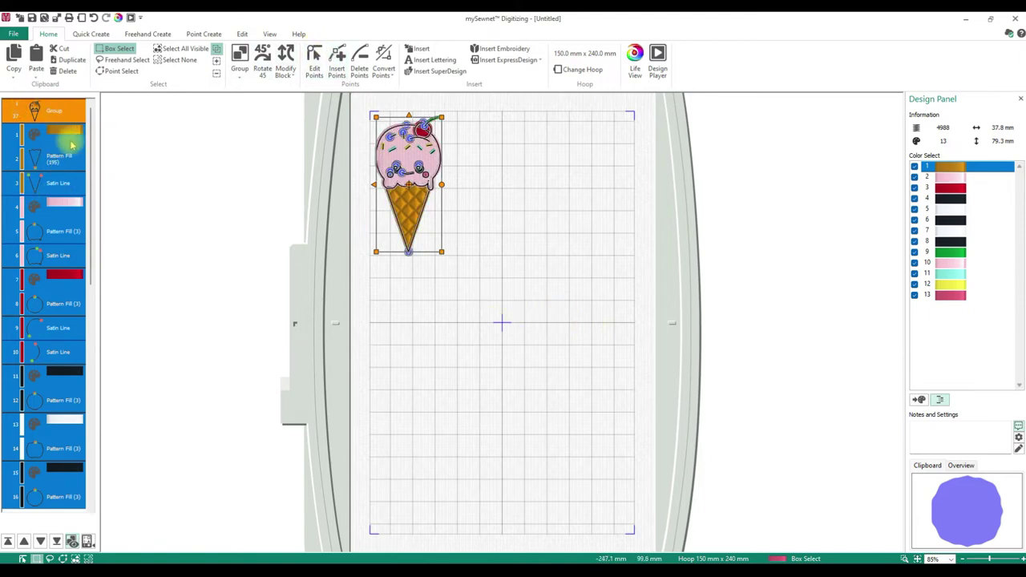
Review the inserted ice cream cone's object list down to its end and select the last Pattern Fill, object 37
left_click_drag(89, 145, 95, 277)
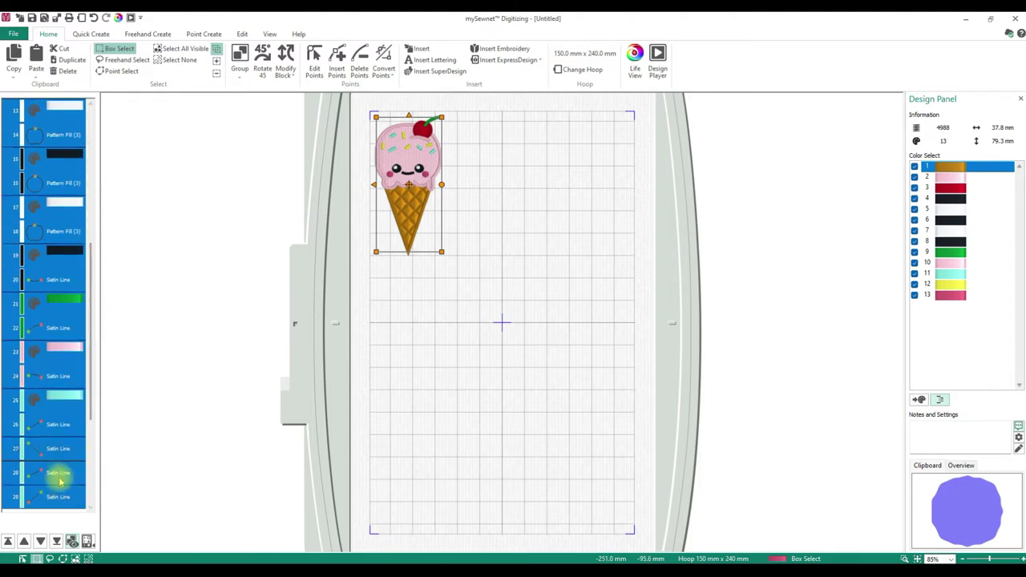
left_click_drag(92, 372, 103, 474)
left_click(344, 327)
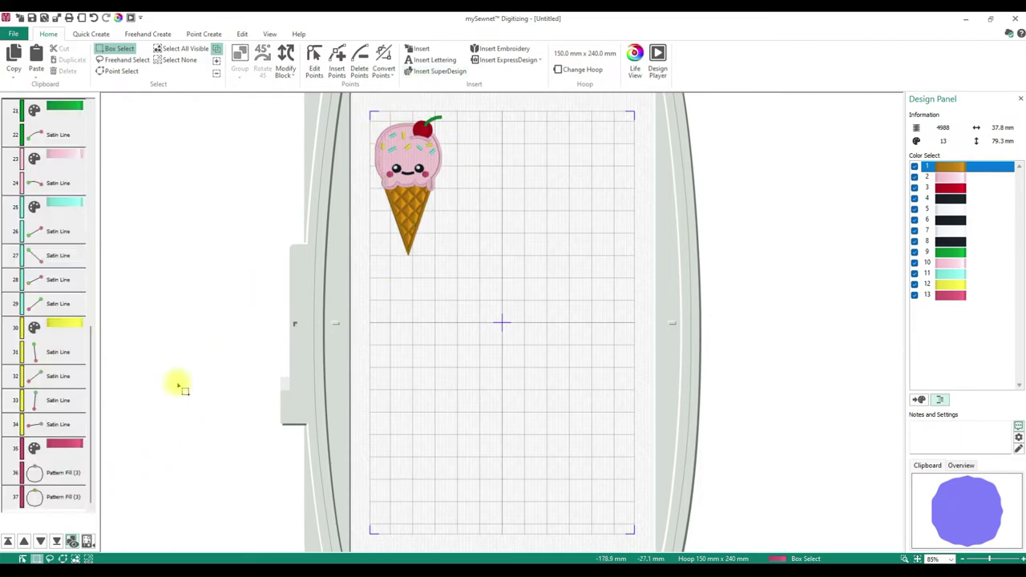
left_click(60, 496)
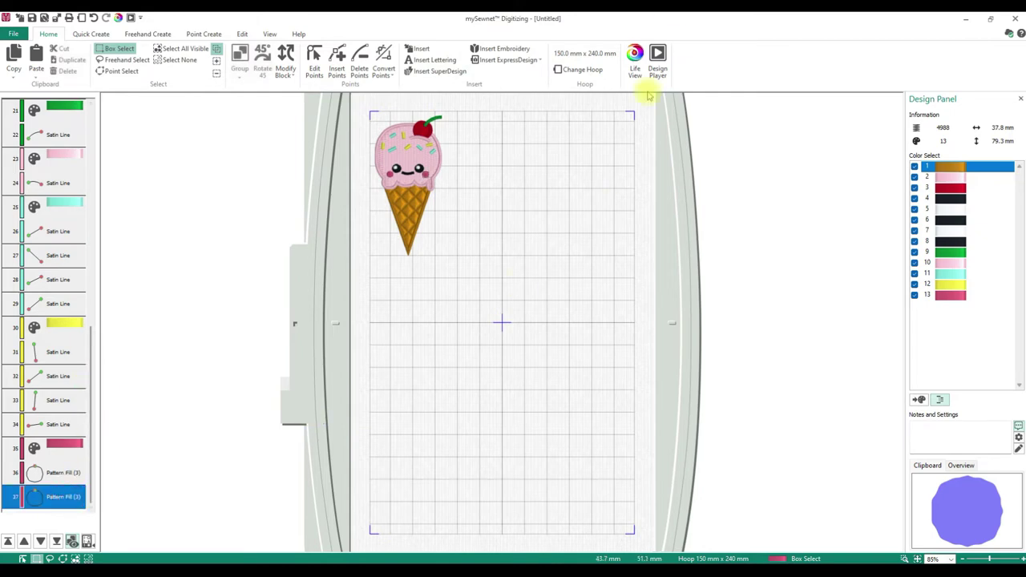
Insert the embroidery file Cute Ice Cream Cone.vp3 from the Desktop into the hoop
left_click(503, 48)
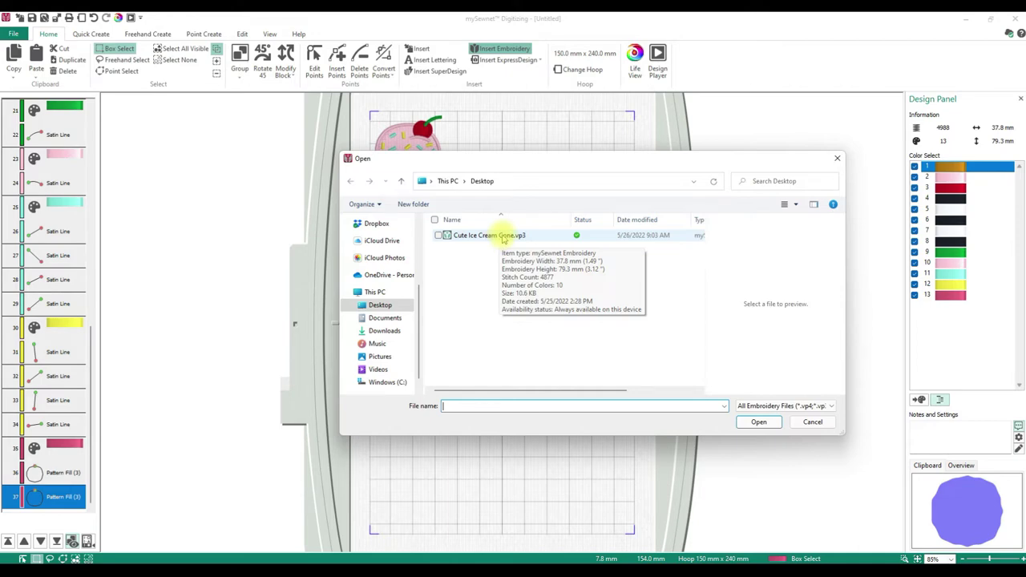
left_click(503, 237)
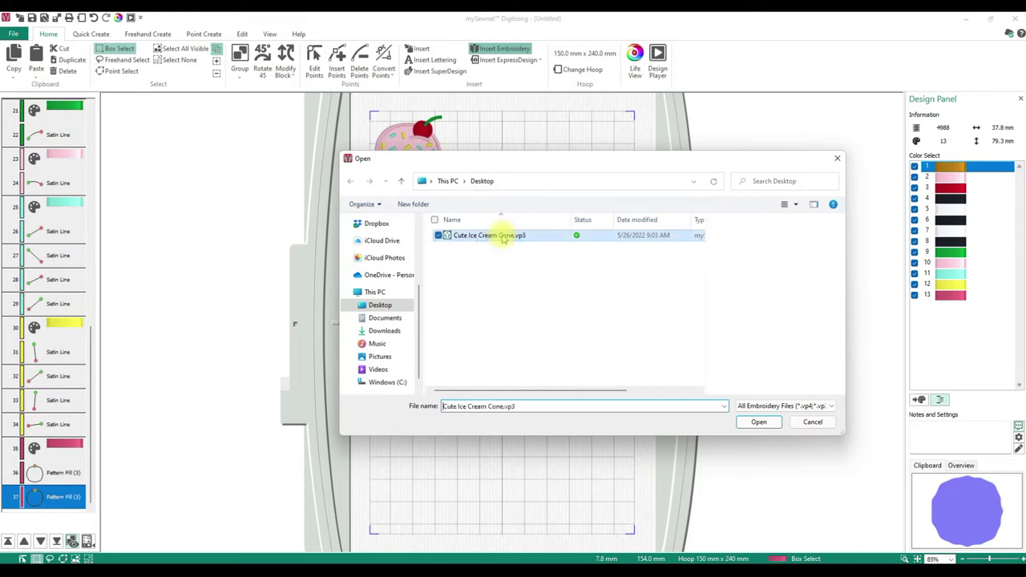
left_click(757, 422)
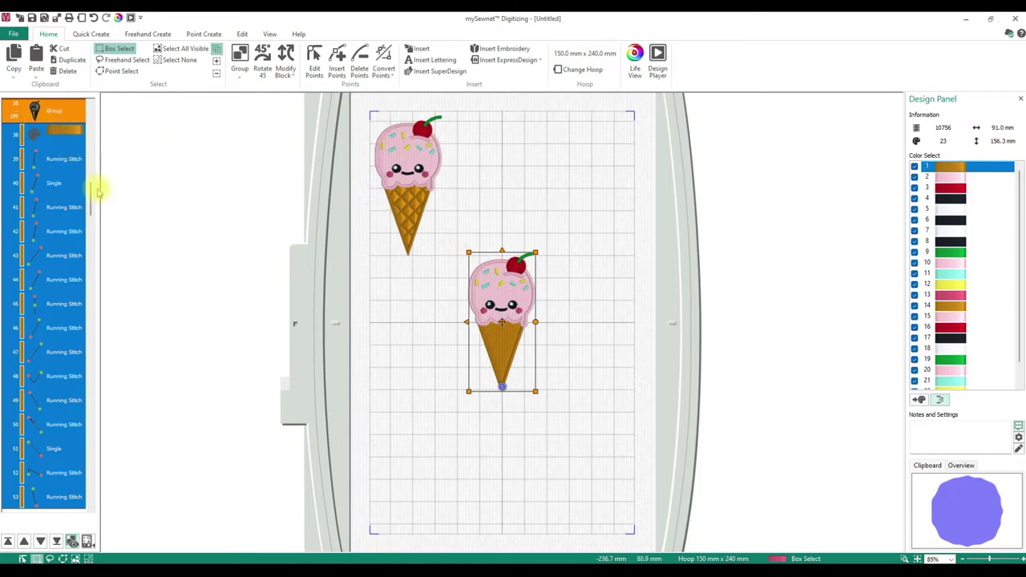
Compare the object lists of the design-file cone and the embroidery cone, reviewing from the first object to the last, 199
left_click_drag(91, 195, 90, 112)
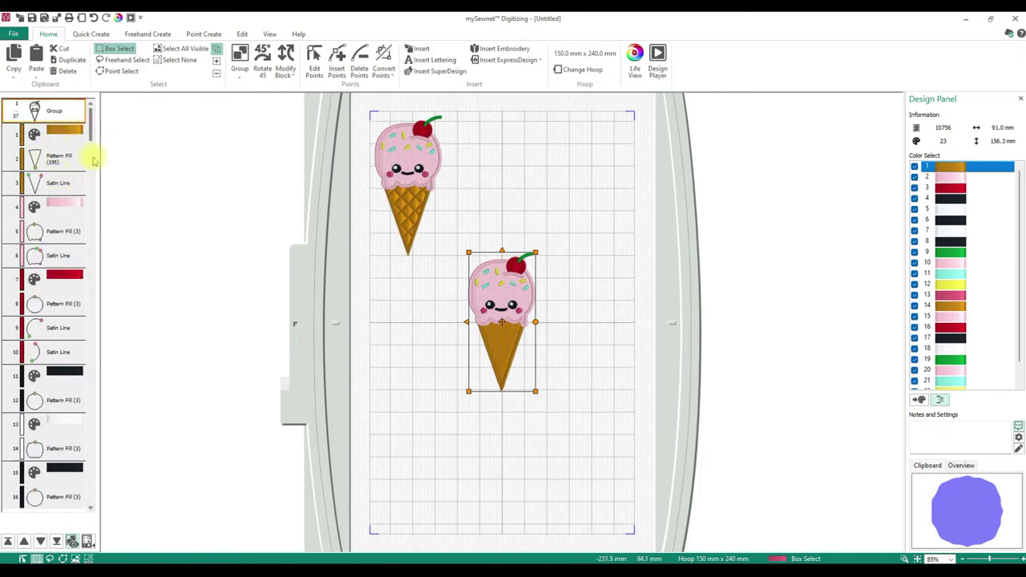
left_click_drag(91, 137, 91, 290)
left_click(44, 230)
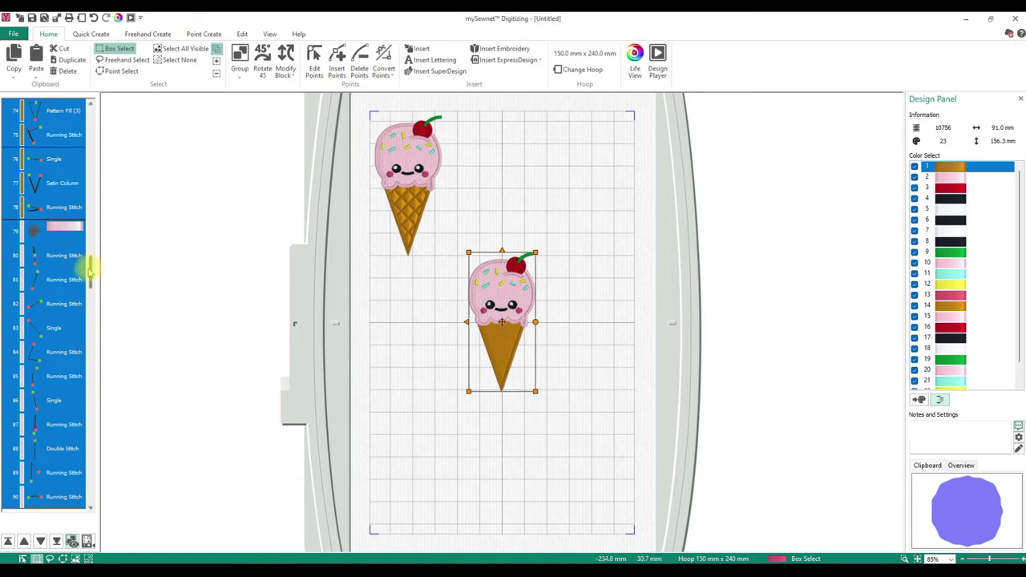
left_click_drag(91, 267, 92, 485)
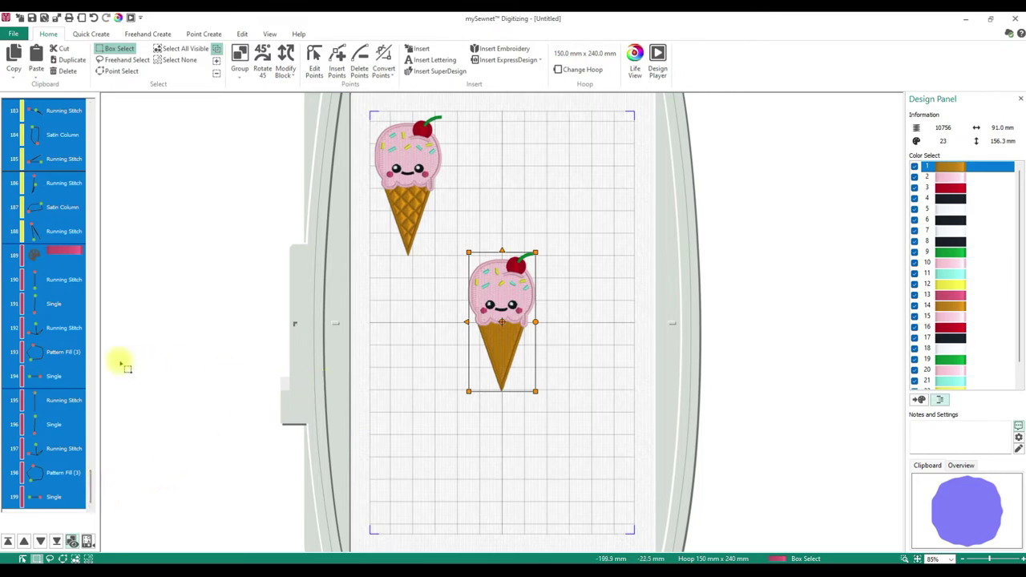
left_click_drag(88, 473, 87, 104)
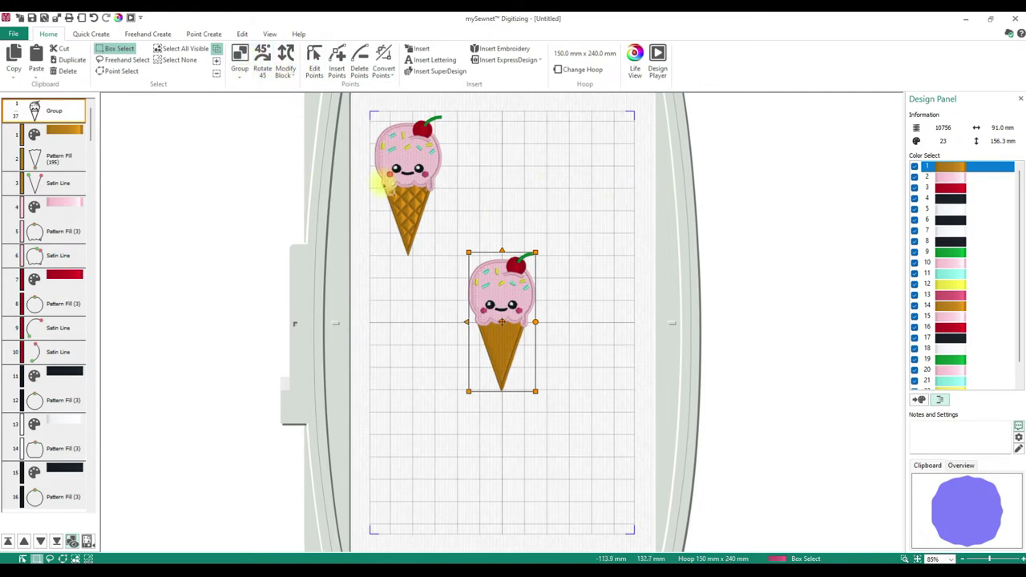
Move the embroidery cone to the right half of the hoop and enlarge both ice cream cones to nearly the hoop's height
left_click_drag(513, 338, 598, 337)
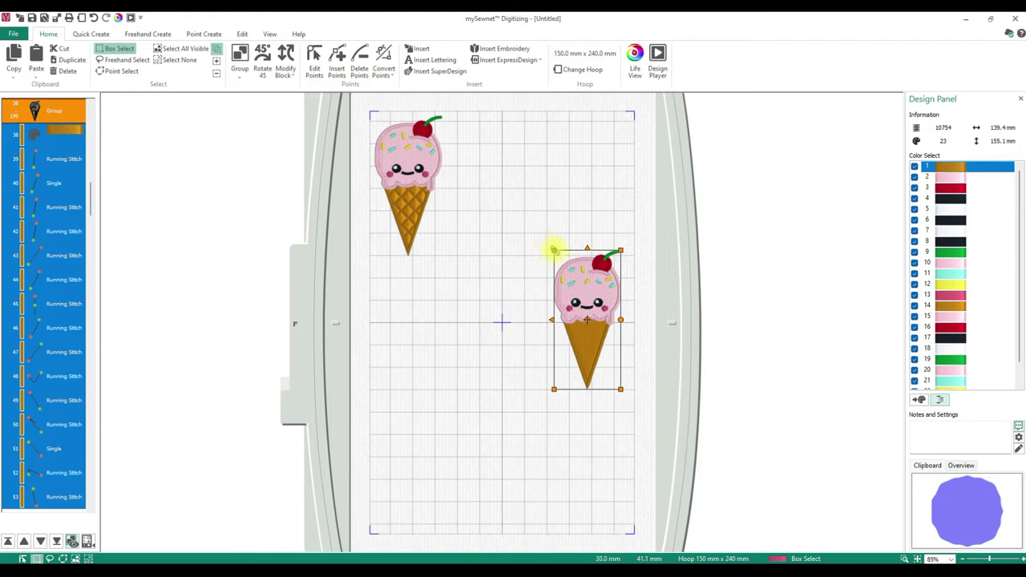
left_click_drag(553, 250, 518, 206)
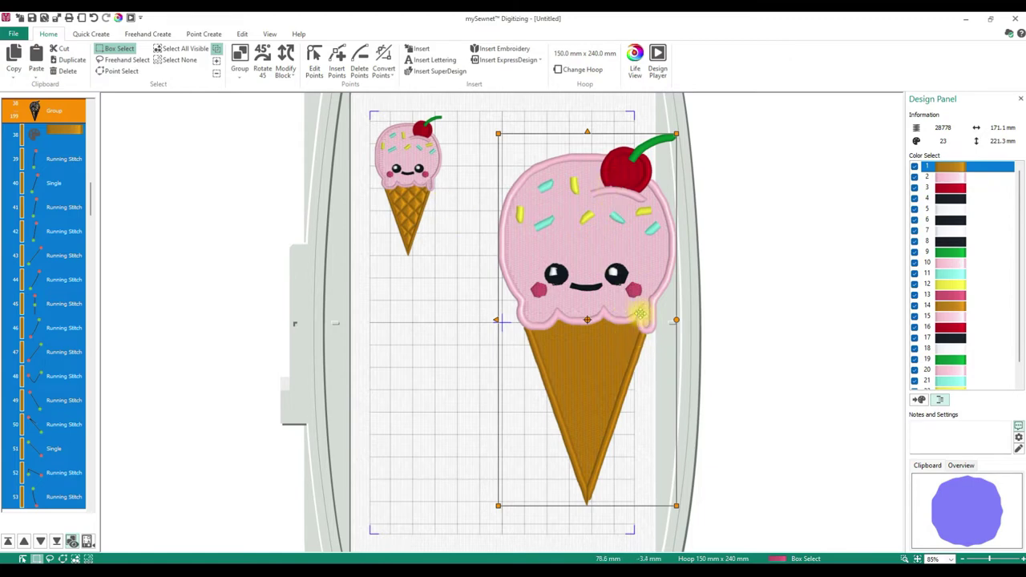
left_click(397, 191)
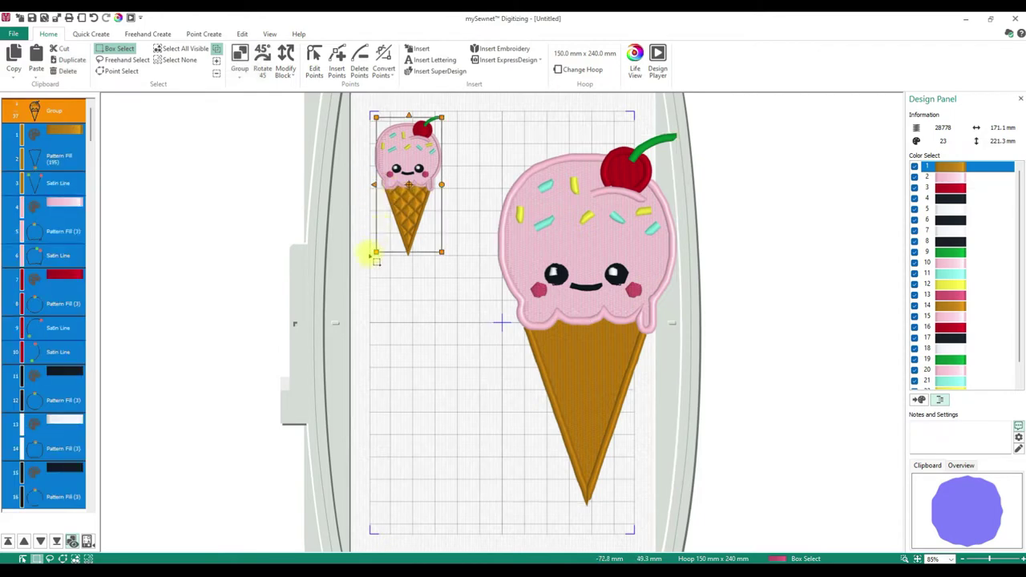
left_click_drag(377, 254, 290, 350)
left_click_drag(459, 358, 457, 415)
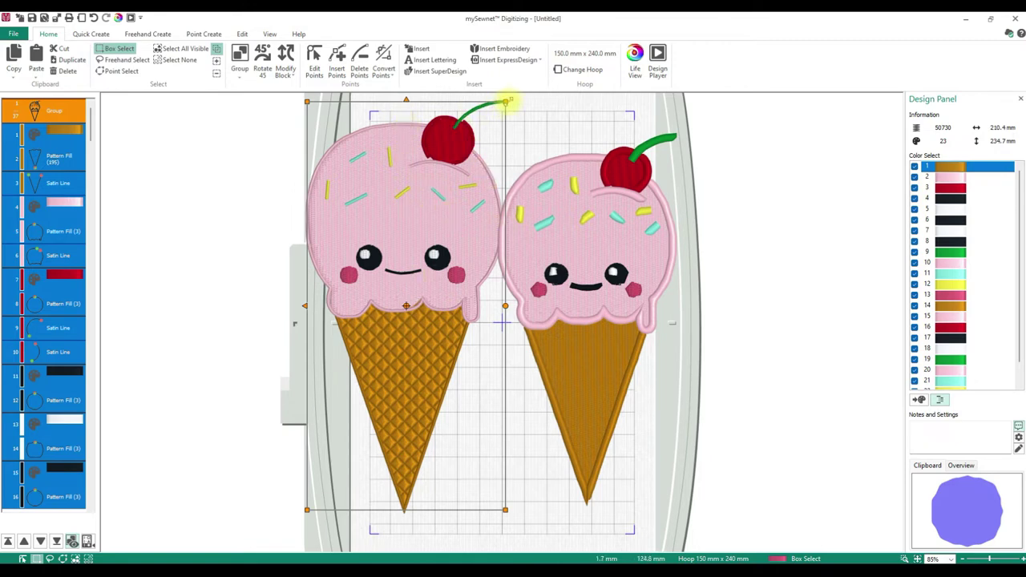
Rescale both cones so the waffle-patterned one is the larger, and shift the embroidery cone toward the hoop's vertical centre line
left_click_drag(505, 102, 454, 178)
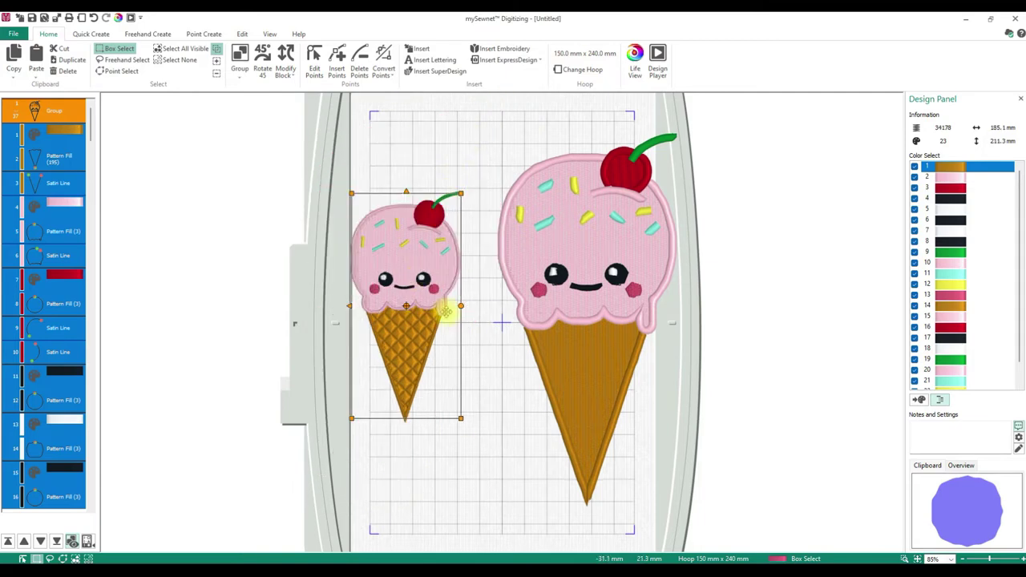
left_click(584, 269)
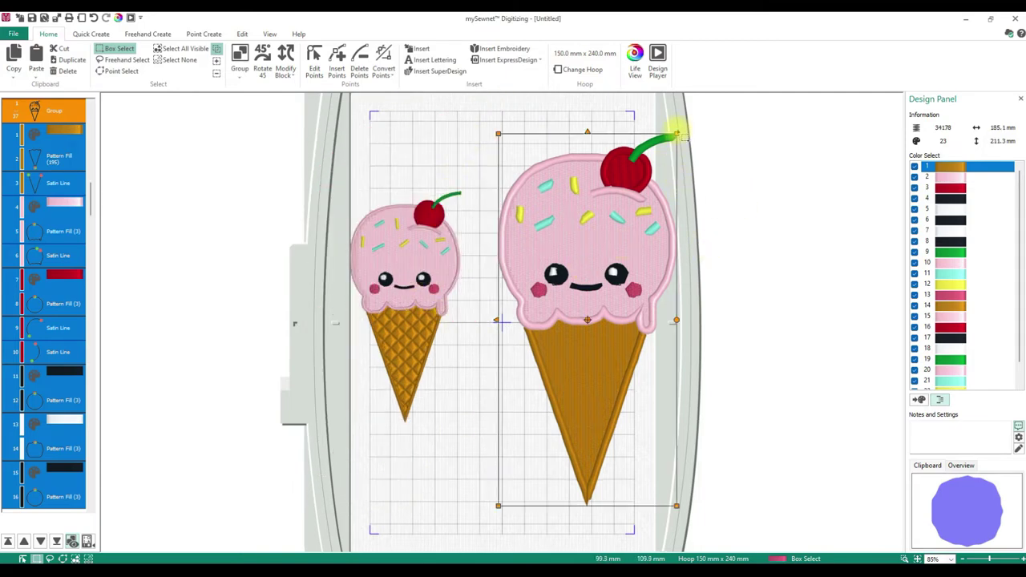
left_click_drag(677, 134, 652, 188)
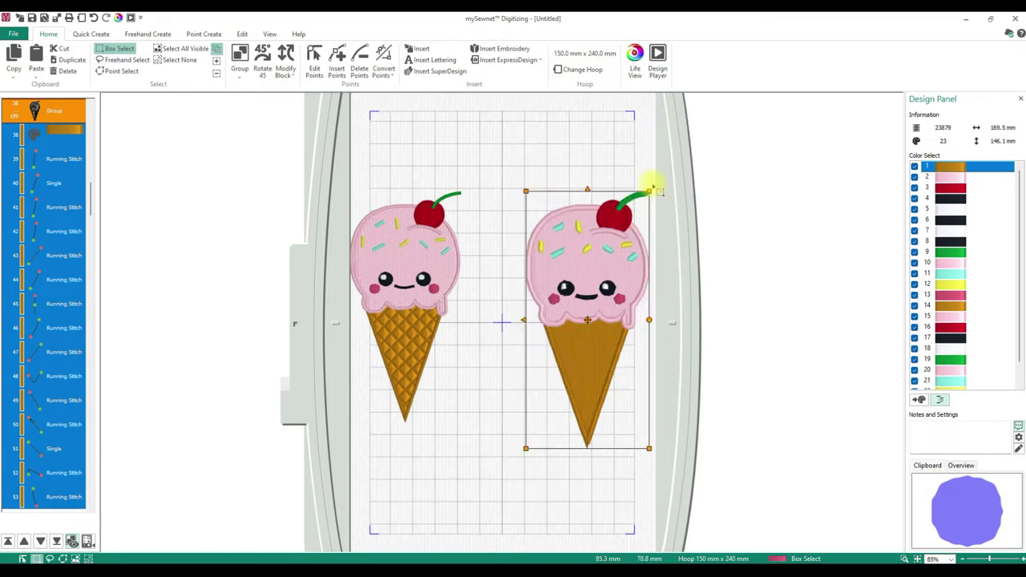
left_click_drag(614, 268, 585, 268)
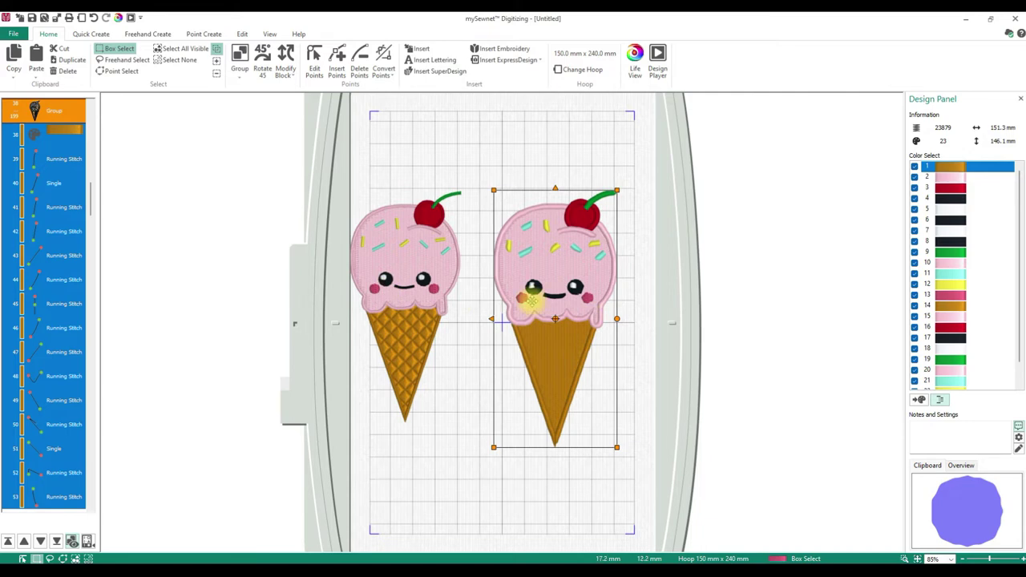
left_click(391, 250)
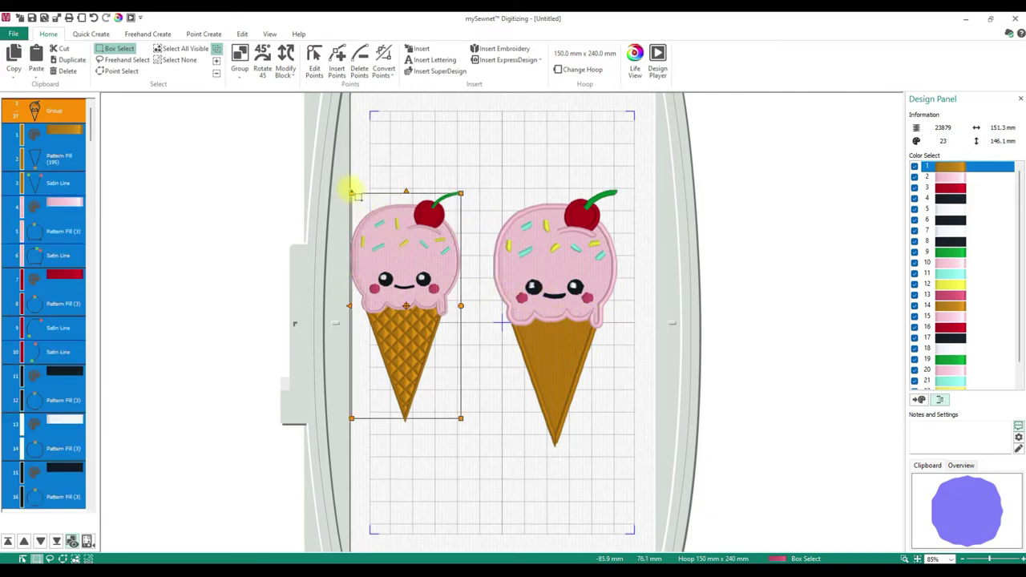
left_click_drag(350, 193, 312, 163)
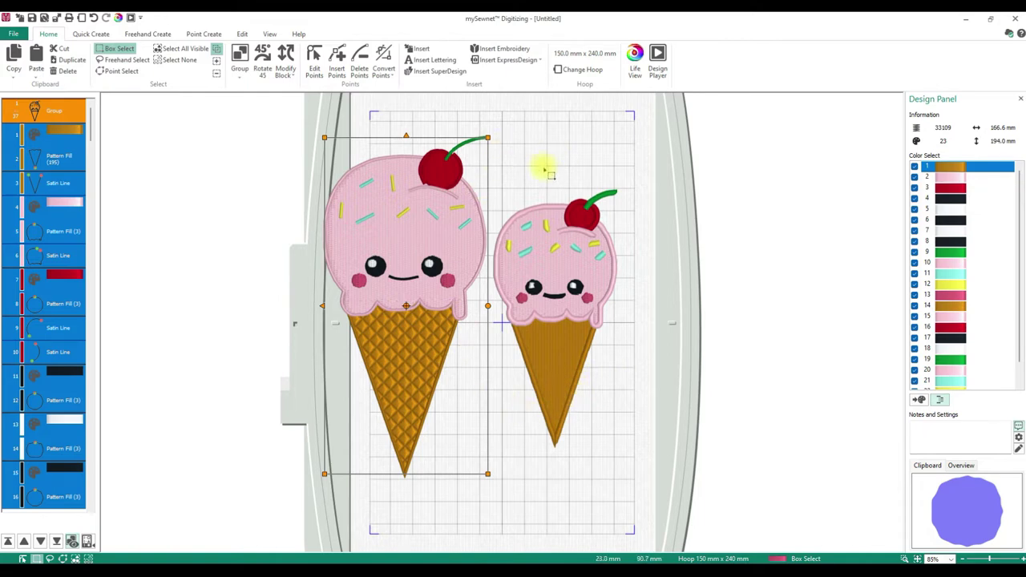
Delete both ice cream cones from the hoop, leaving only the color change object
key("Delete")
left_click(572, 286)
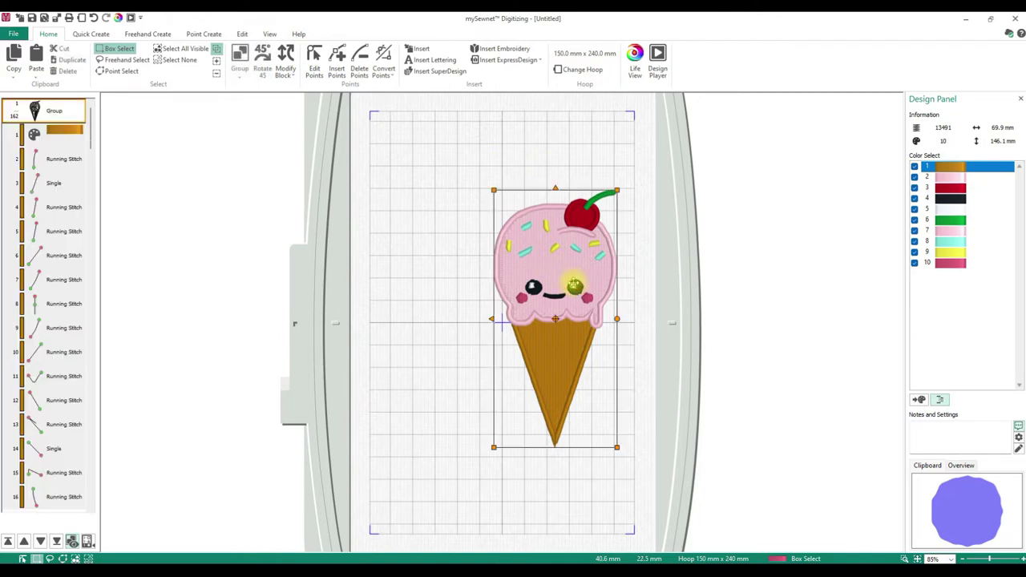
key("Delete")
left_click(69, 110)
left_click(254, 122)
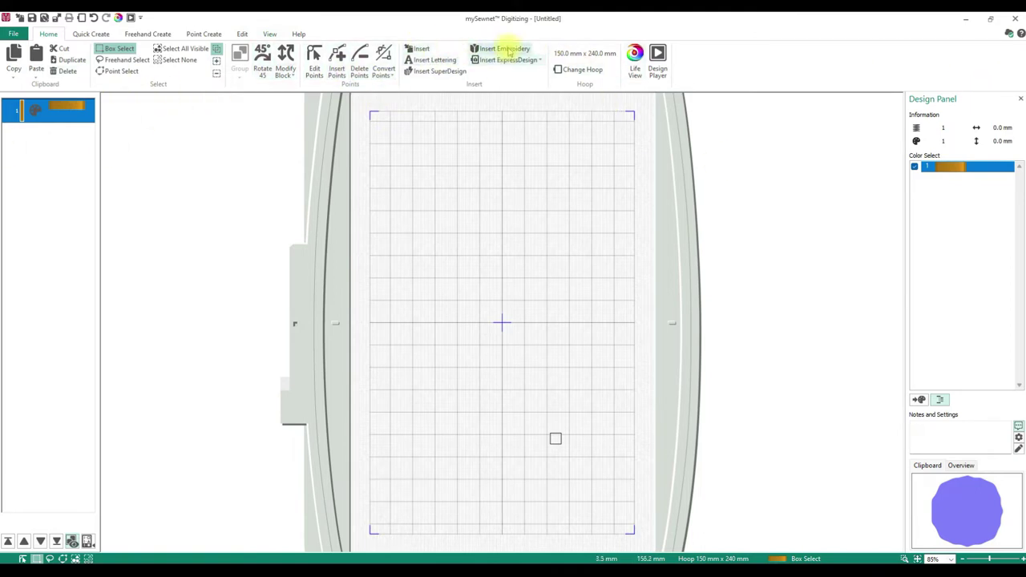
Look through the ExpressDesign wizard for inserting into the hoop, from Create Express Embroidery to the Choose Picture page, and cancel it
left_click(535, 62)
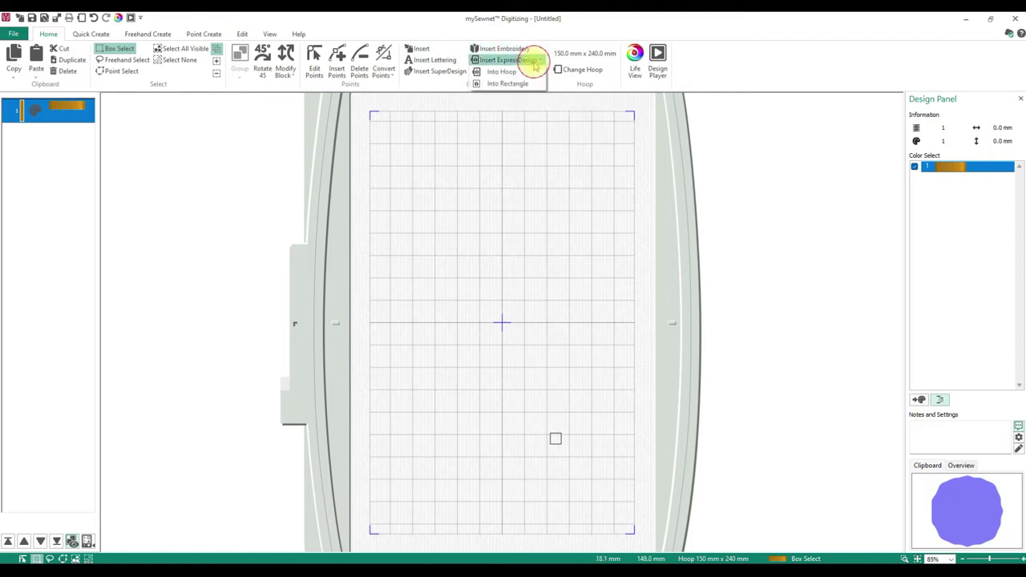
left_click(499, 72)
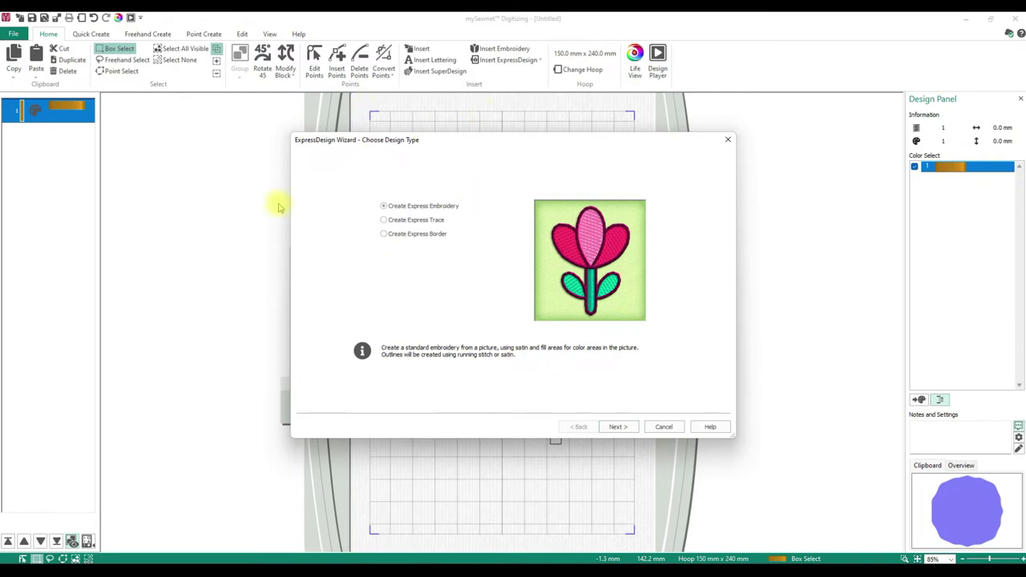
left_click(615, 426)
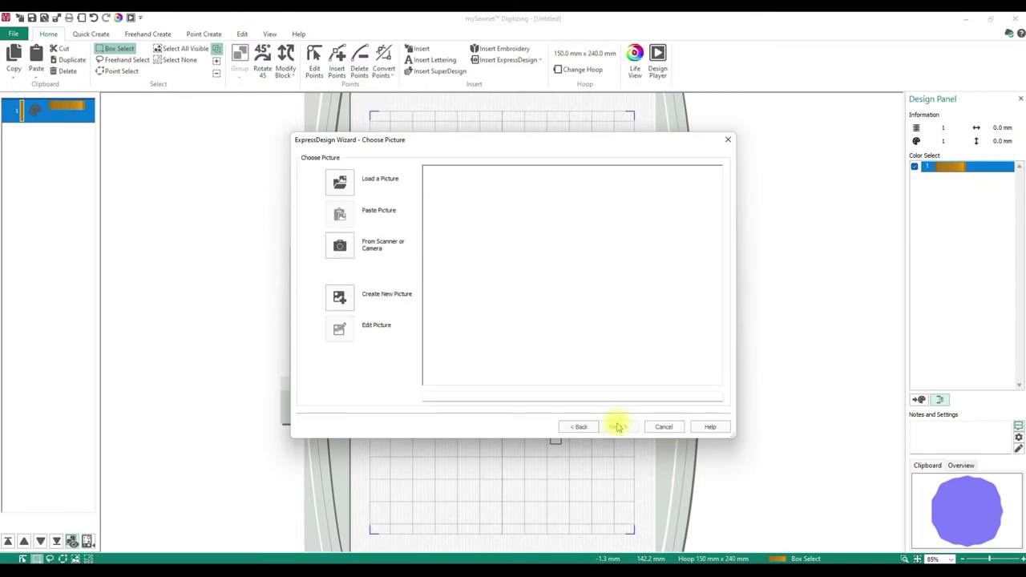
left_click(663, 428)
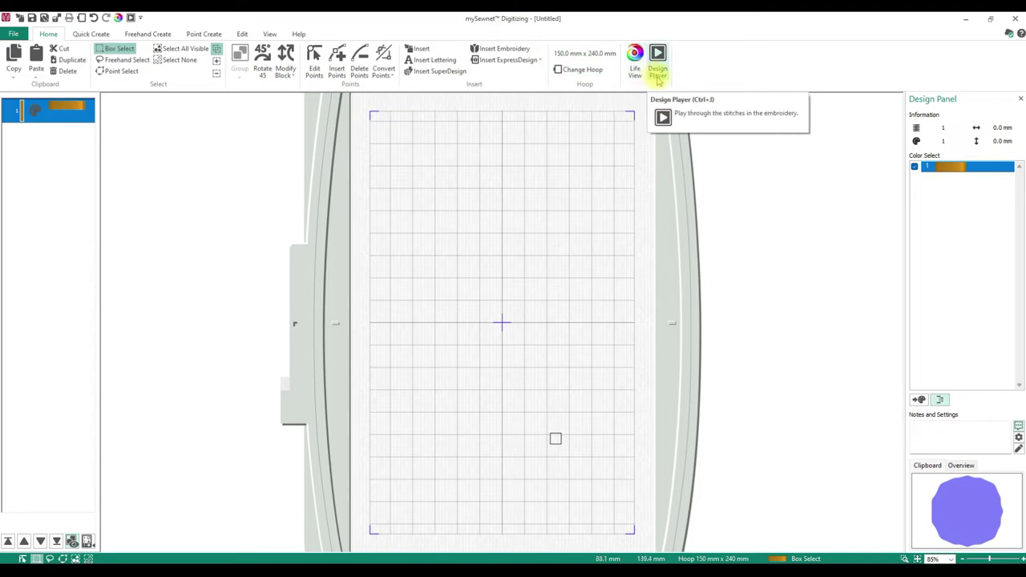
Examine the Quick Create, Freehand Create and Point Create tool sets, including the available fill types and border line types
left_click(88, 35)
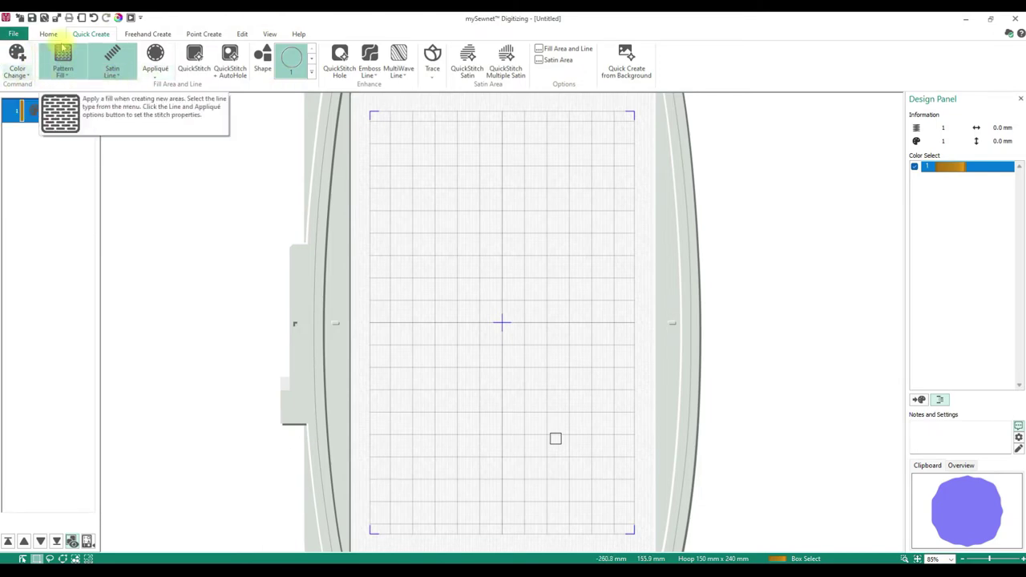
left_click(152, 34)
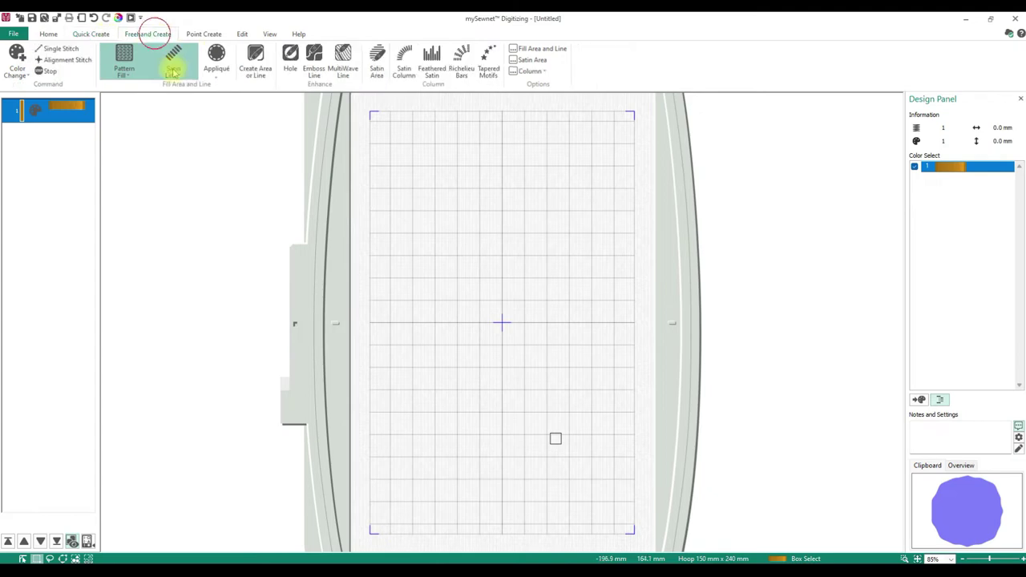
left_click(197, 34)
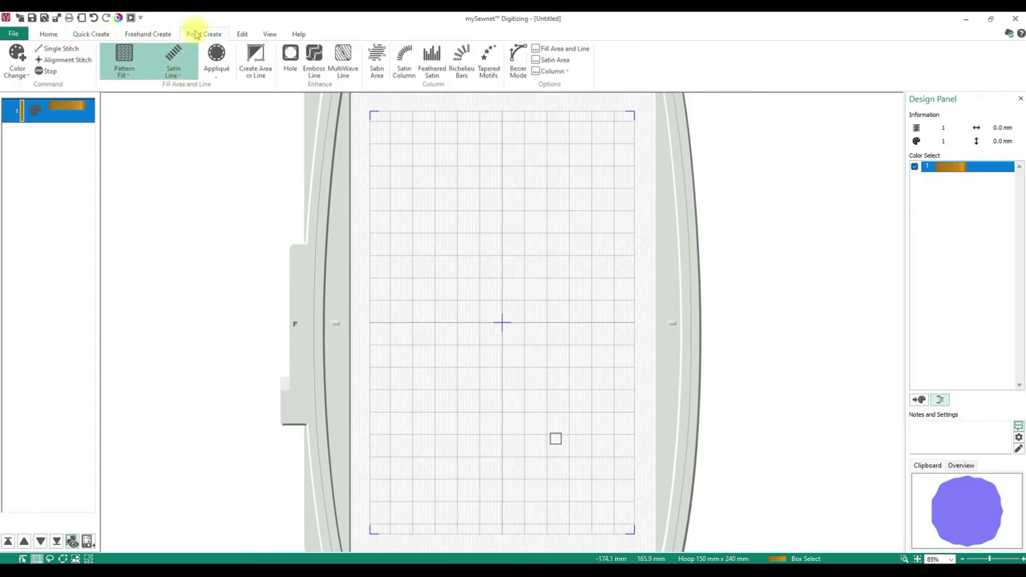
left_click(83, 33)
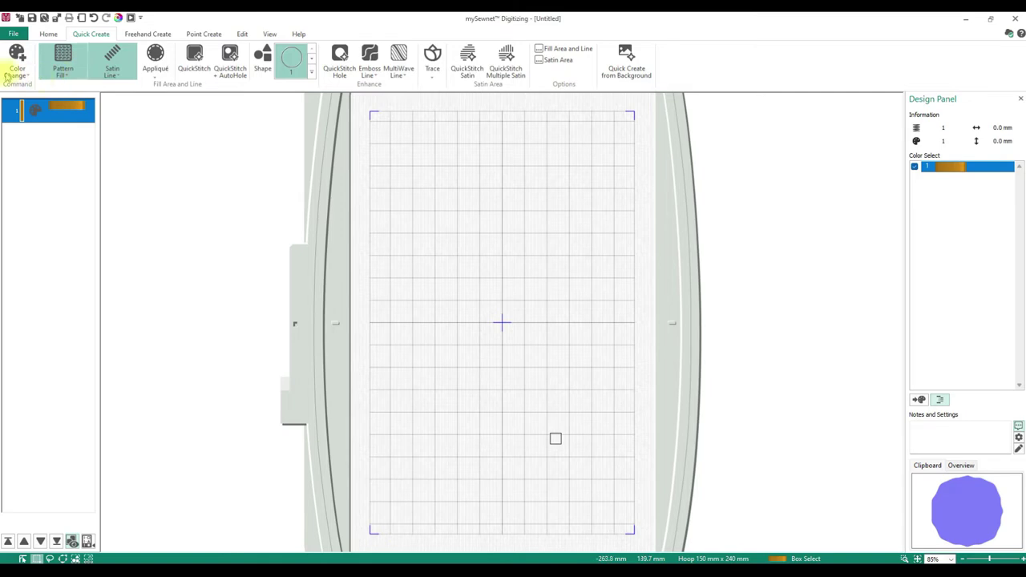
left_click(72, 74)
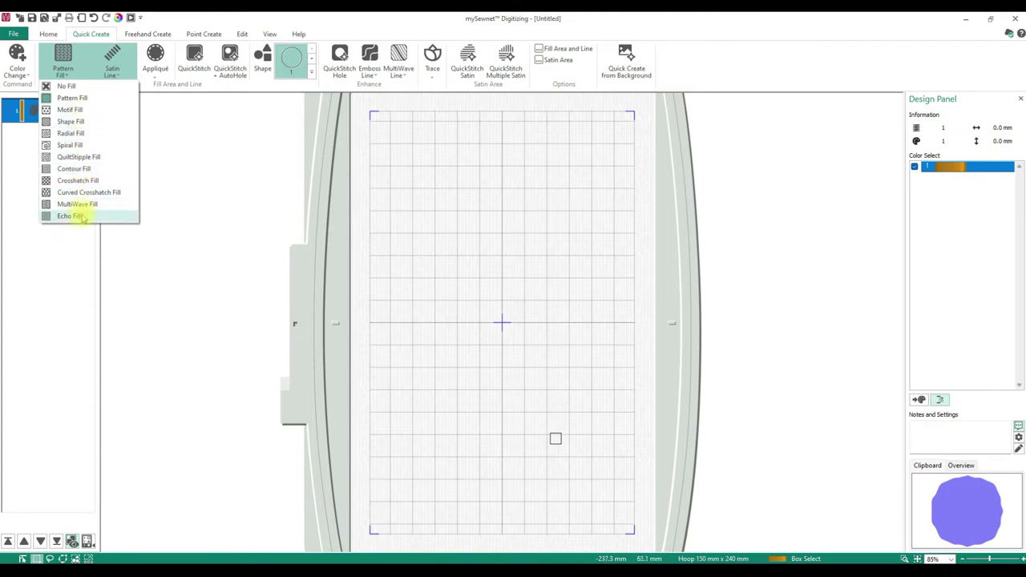
left_click(62, 74)
left_click(112, 71)
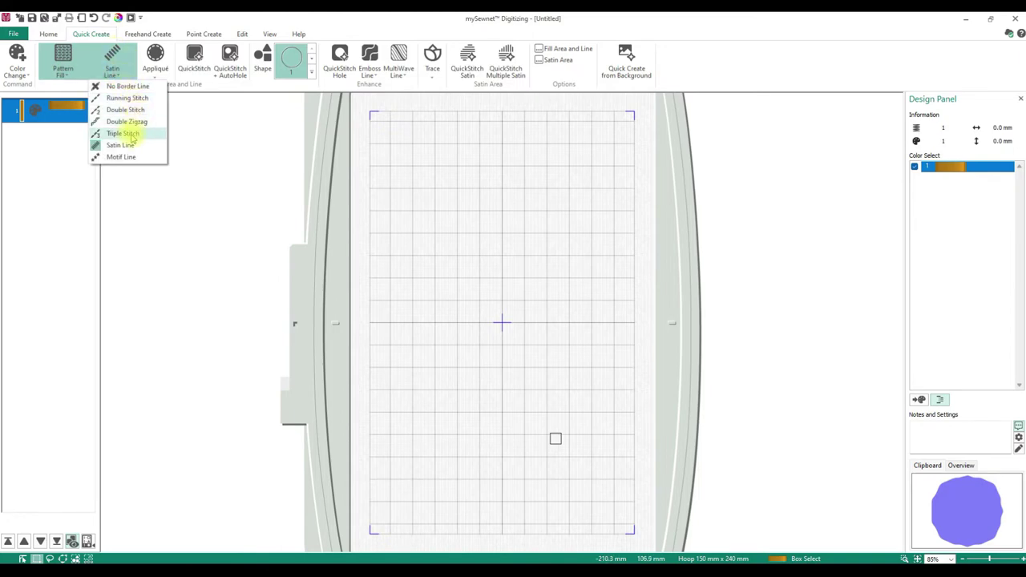
left_click(111, 64)
left_click(124, 76)
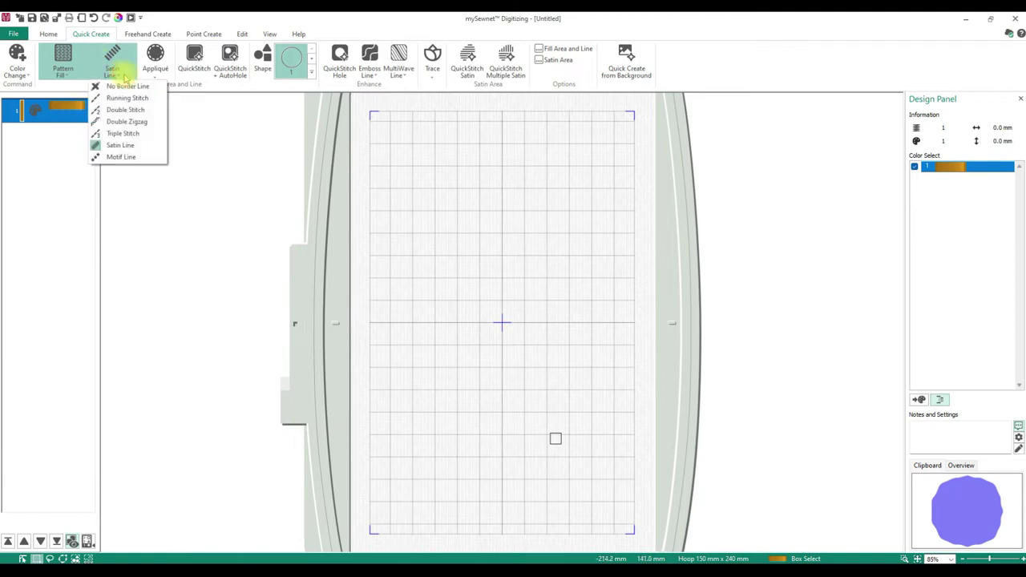
Turn off Pattern Fill for new areas and enable a Satin Line border with Appliqué
left_click(116, 73)
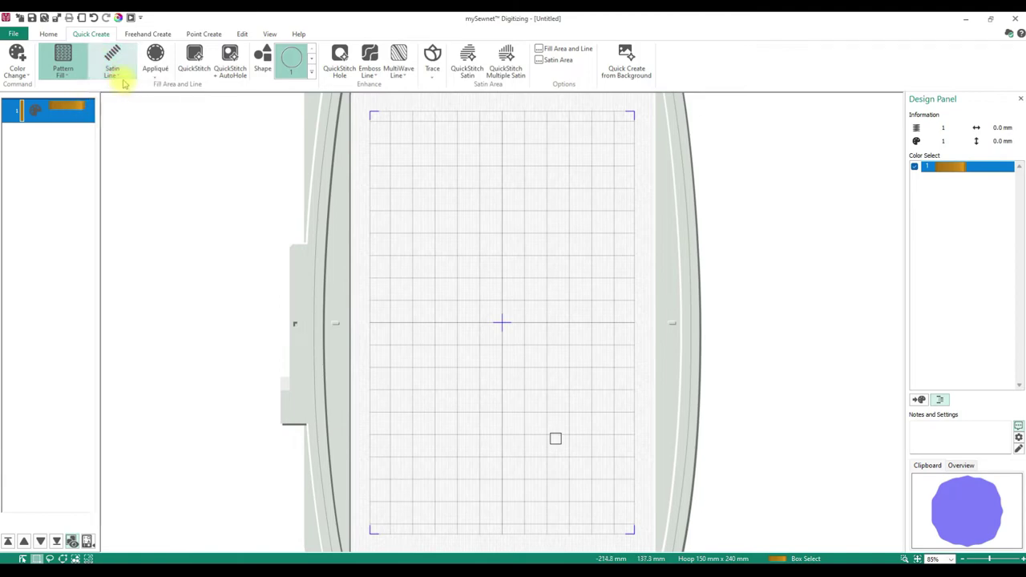
left_click(64, 74)
left_click(65, 85)
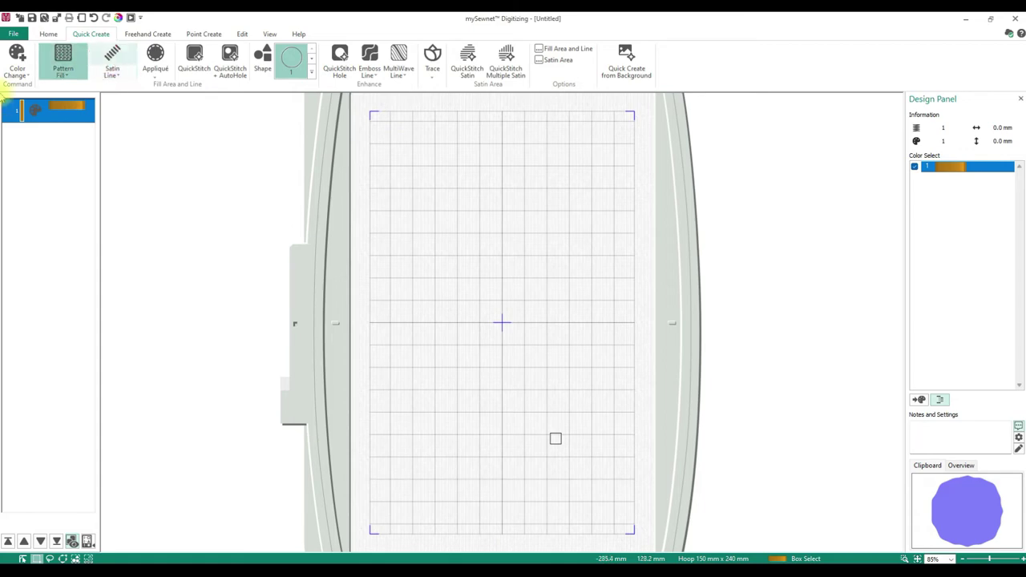
left_click(61, 74)
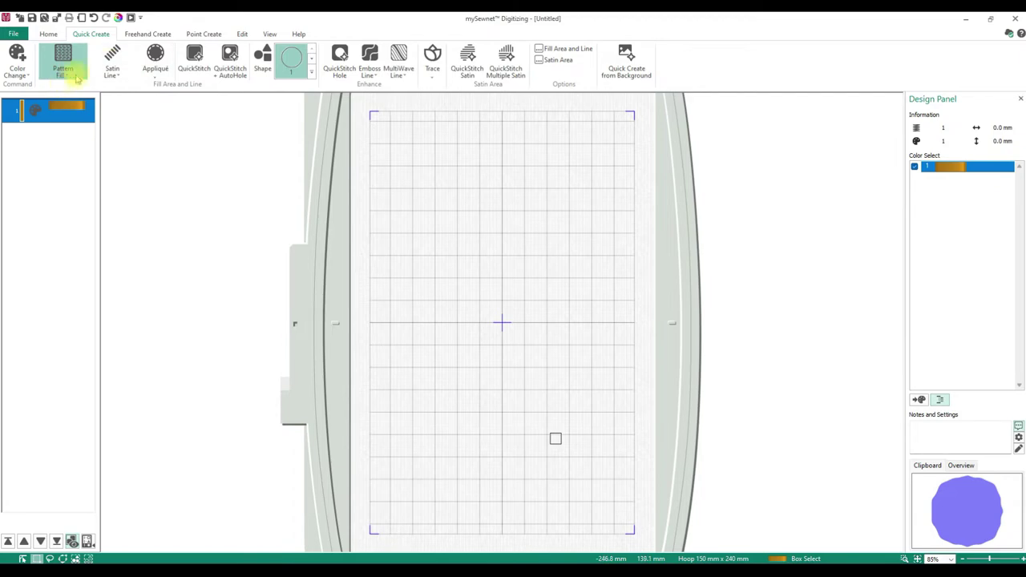
left_click(112, 62)
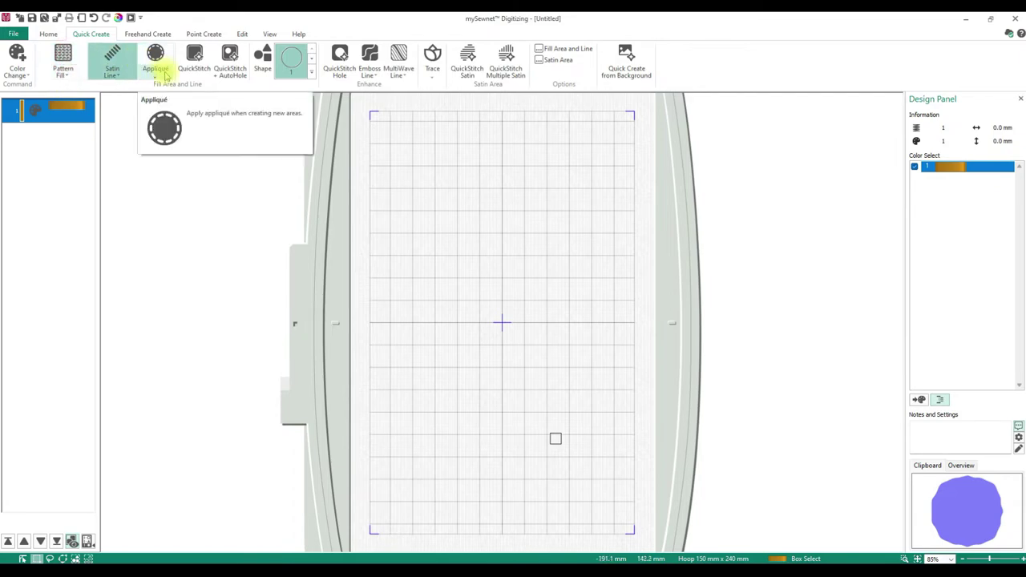
left_click(166, 75)
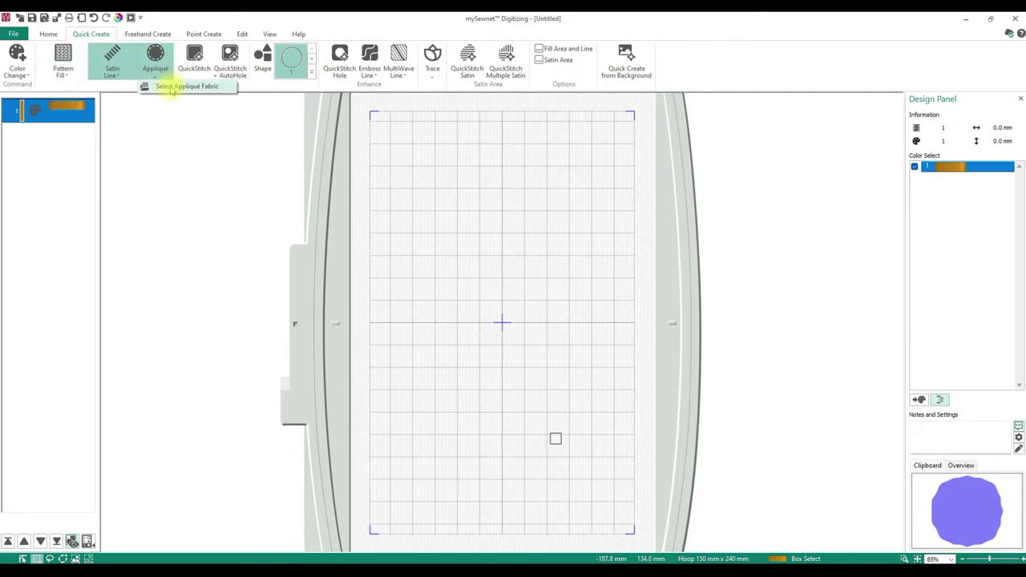
left_click(155, 56)
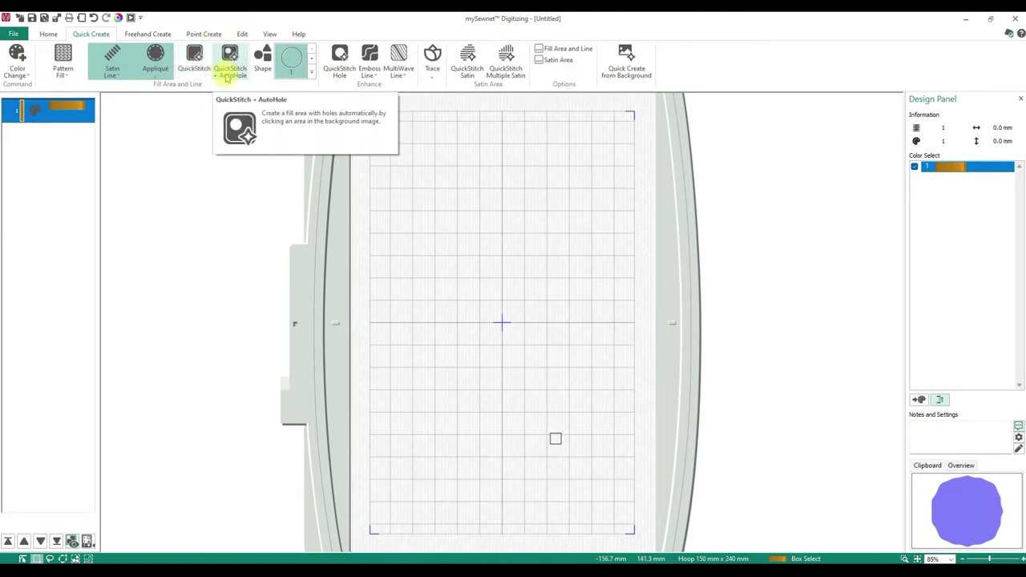
Fade the nesting doll background picture back in to nearly full strength
left_click(269, 34)
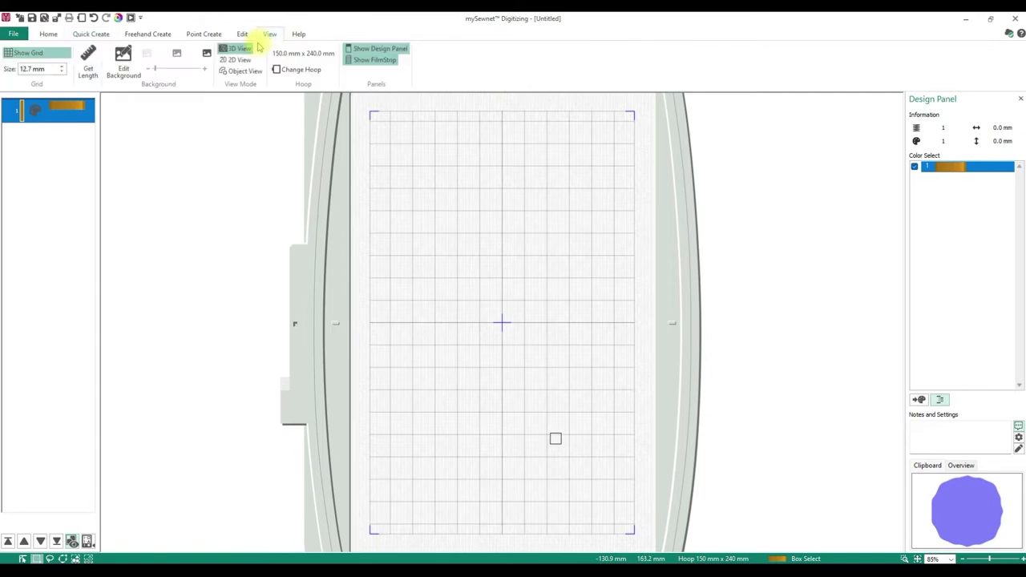
left_click_drag(157, 70, 198, 69)
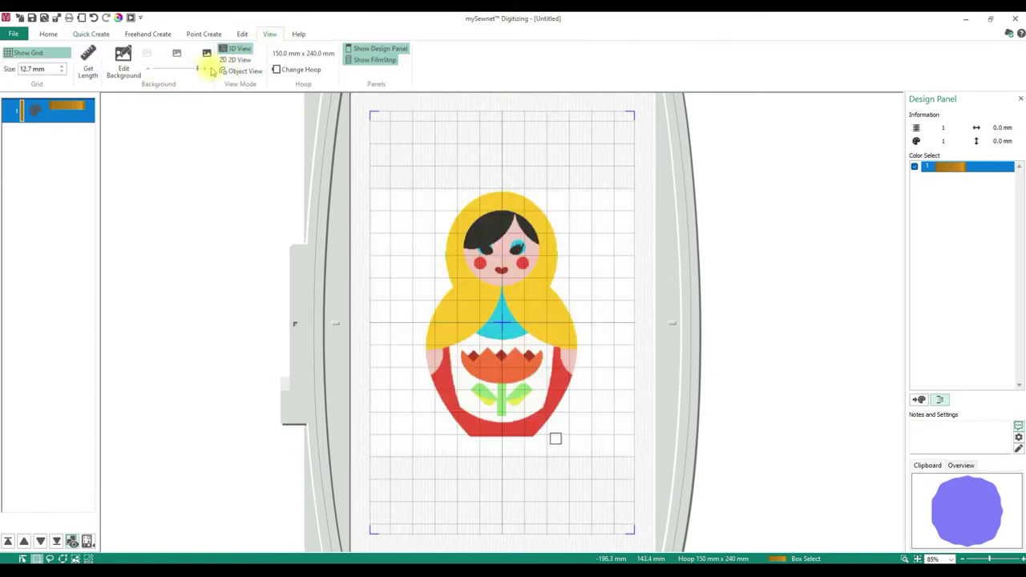
Try a QuickStitch Satin Line appliqué on the doll's yellow headscarf, and undo it
left_click(103, 35)
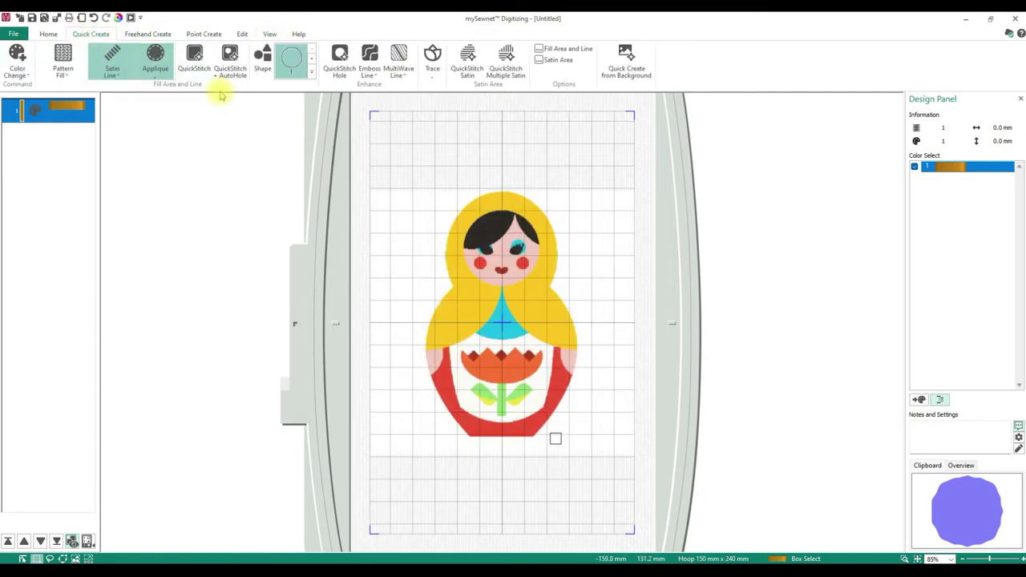
left_click(149, 56)
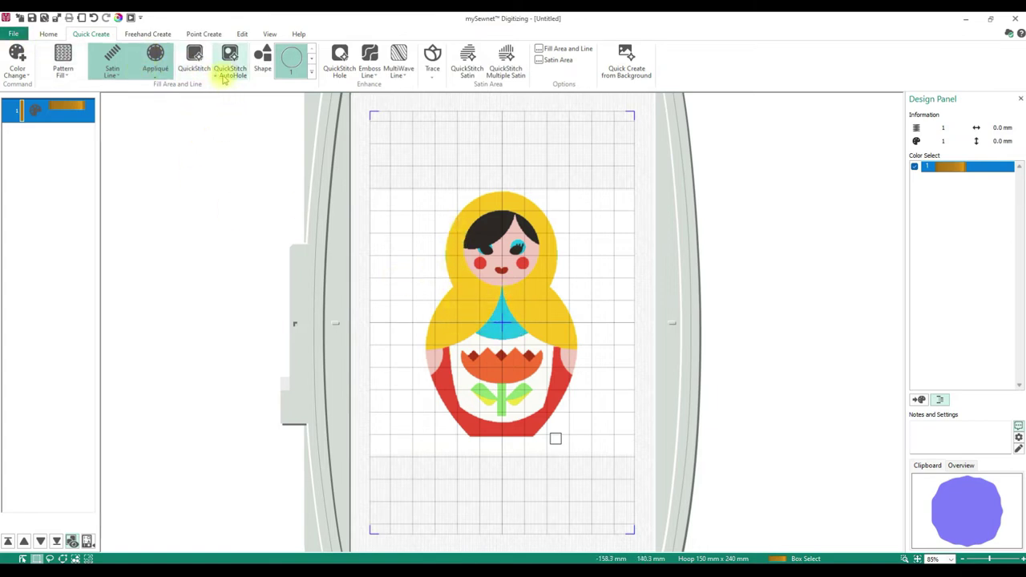
left_click(196, 60)
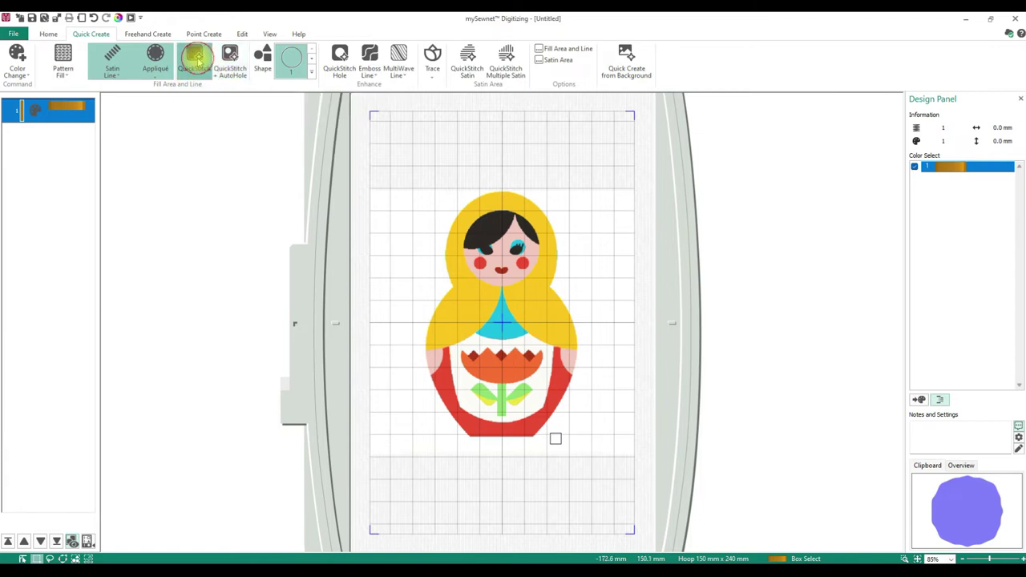
left_click(459, 232)
left_click_drag(533, 239, 718, 236)
left_click(677, 324)
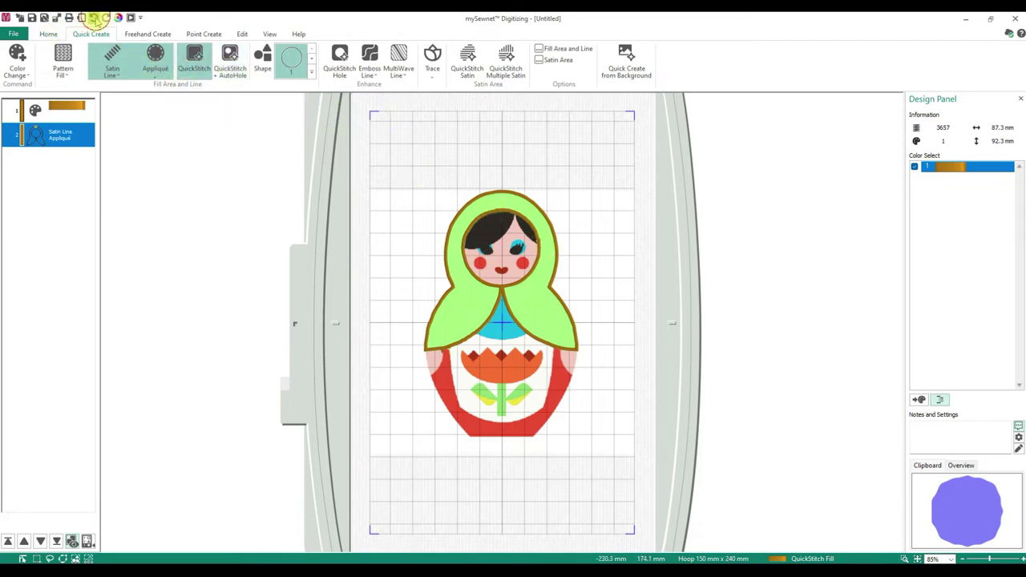
left_click(94, 18)
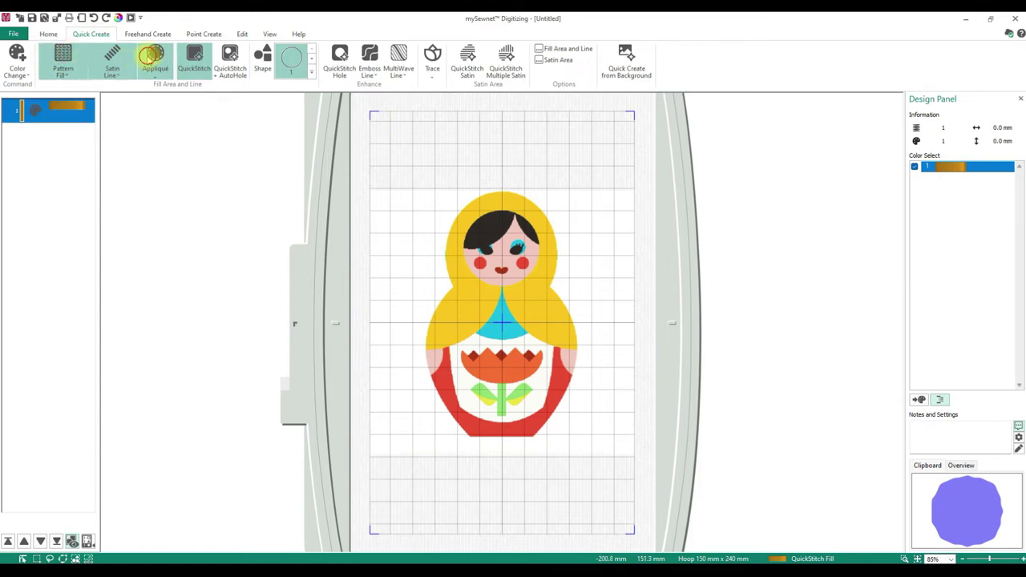
Use QuickStitch to create the doll's yellow headscarf as a Pattern Fill area, with Satin Line and Appliqué turned off
left_click(194, 56)
left_click(544, 302)
left_click(490, 329)
left_click_drag(517, 239, 680, 224)
left_click(663, 312)
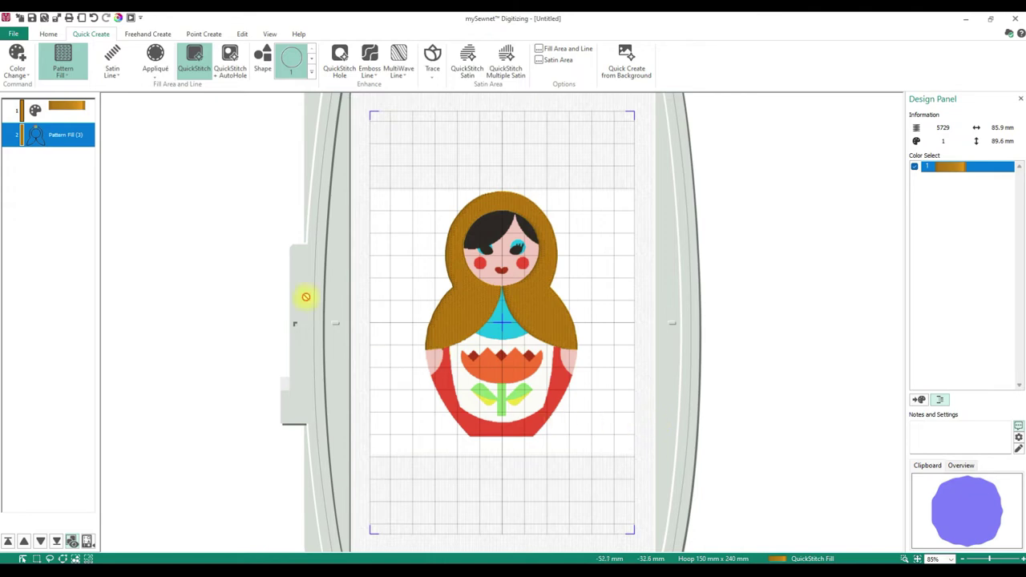
Preview the QuickStitch outline of the red dress without creating it, and examine the headscarf's stitched edge and the face up close
left_click(480, 429)
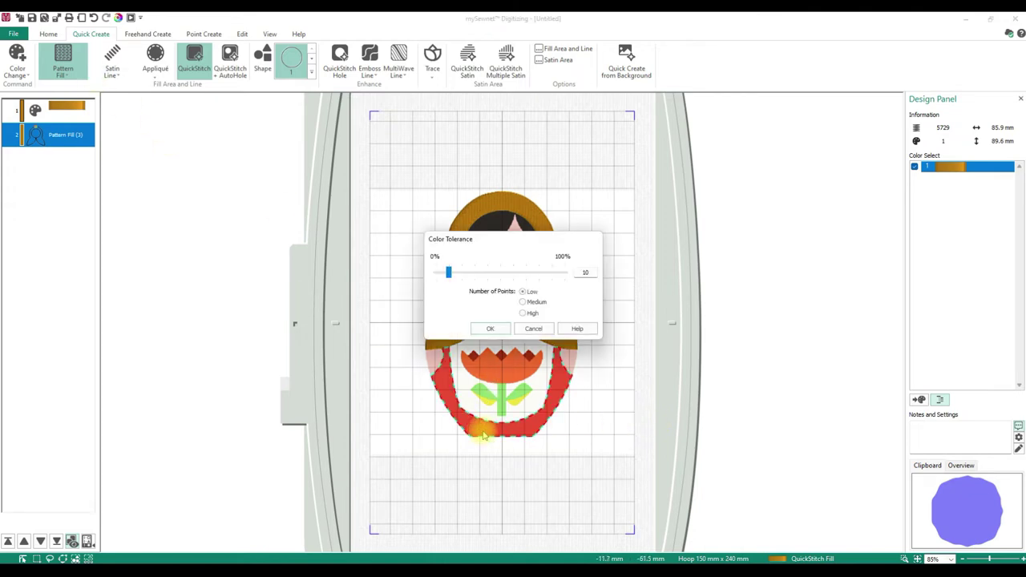
left_click(534, 332)
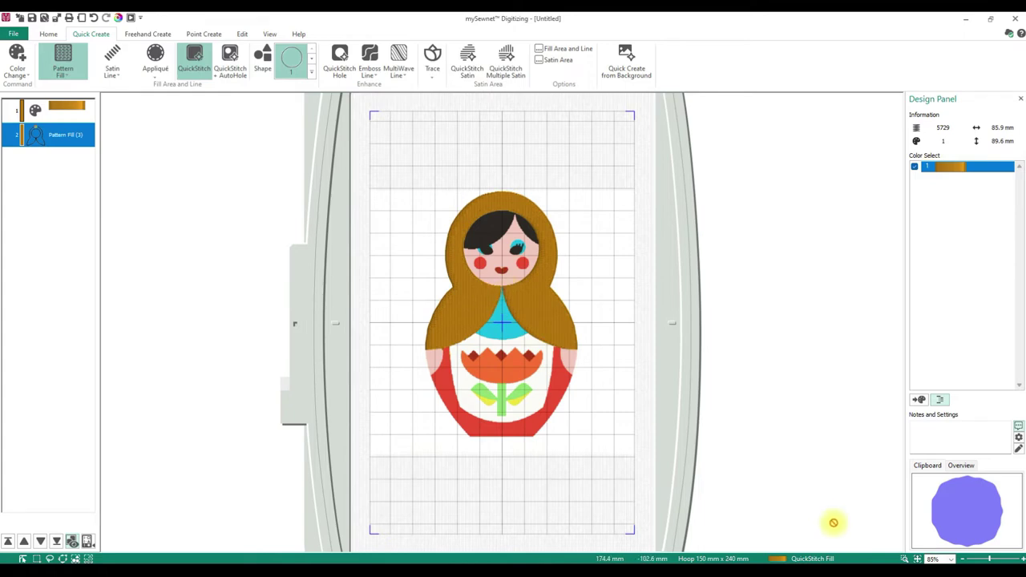
left_click(904, 558)
left_click_drag(479, 266, 520, 301)
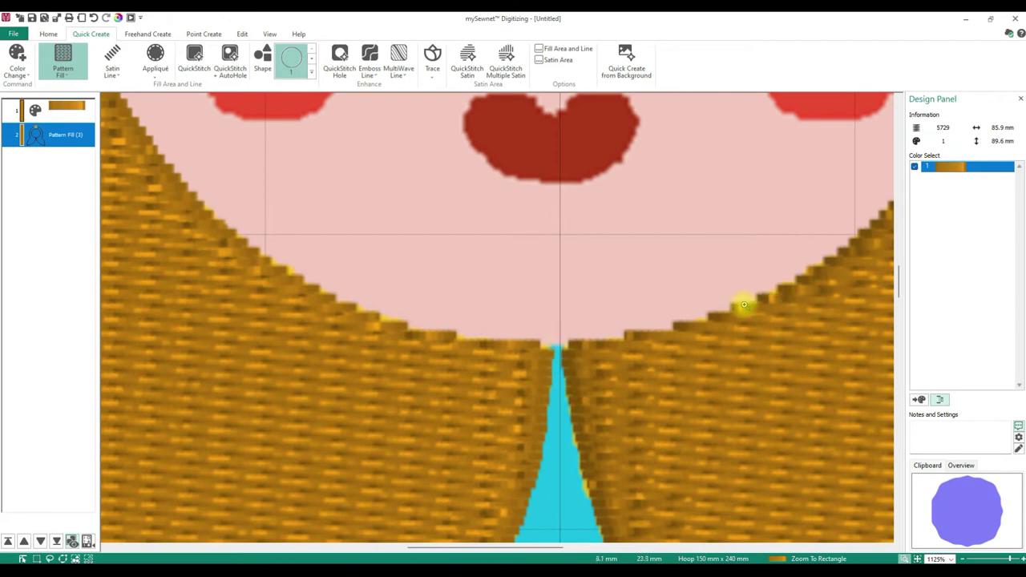
scroll(658, 302, "up", 5)
scroll(663, 303, "down", 5)
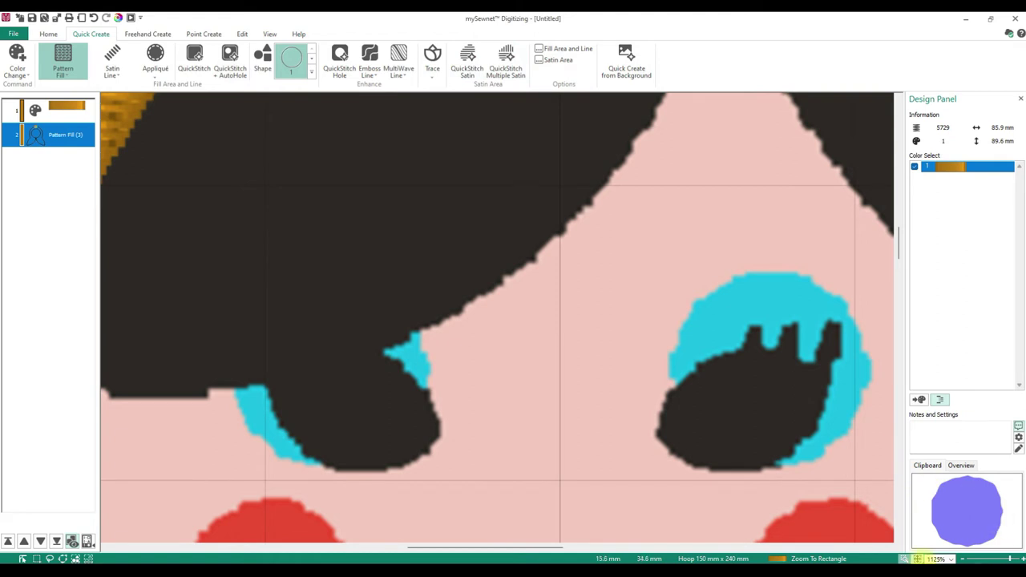
left_click(918, 559)
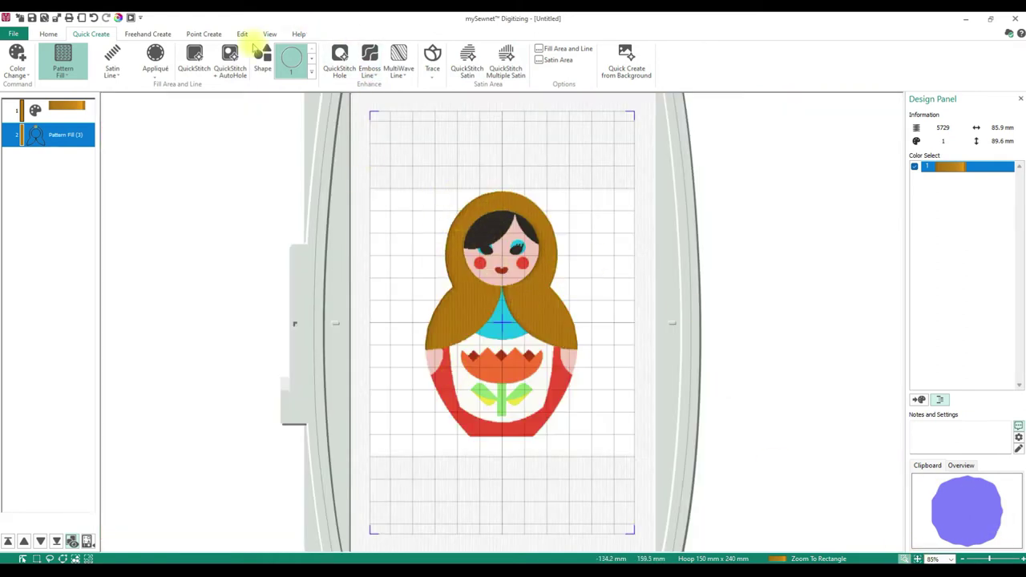
left_click(226, 72)
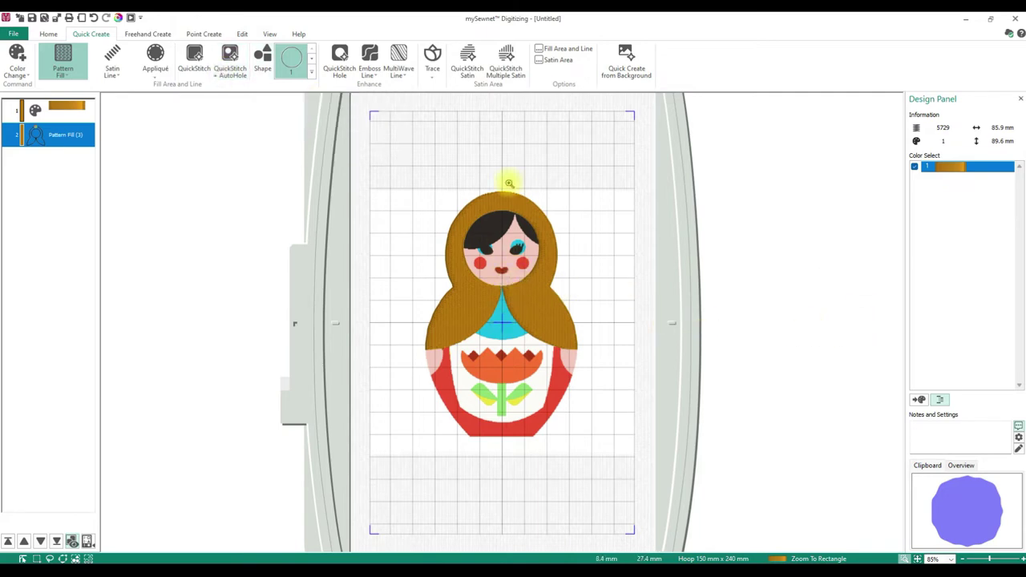
left_click(65, 74)
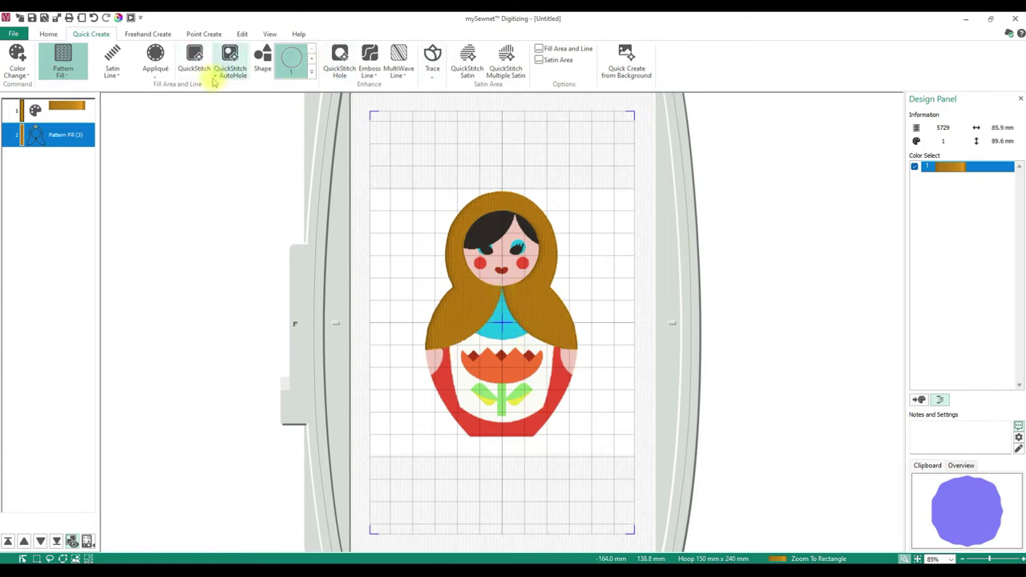
Add two Pattern Fill circles, one shrunk to a small dot beside the doll's head and one default-sized in the hoop's upper-left corner
left_click(291, 60)
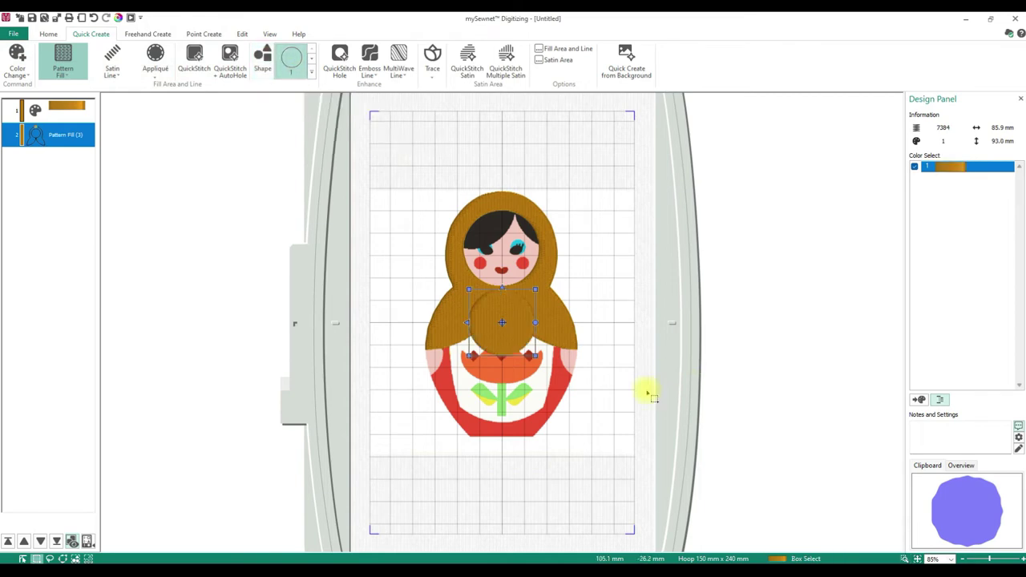
left_click_drag(519, 342, 591, 484)
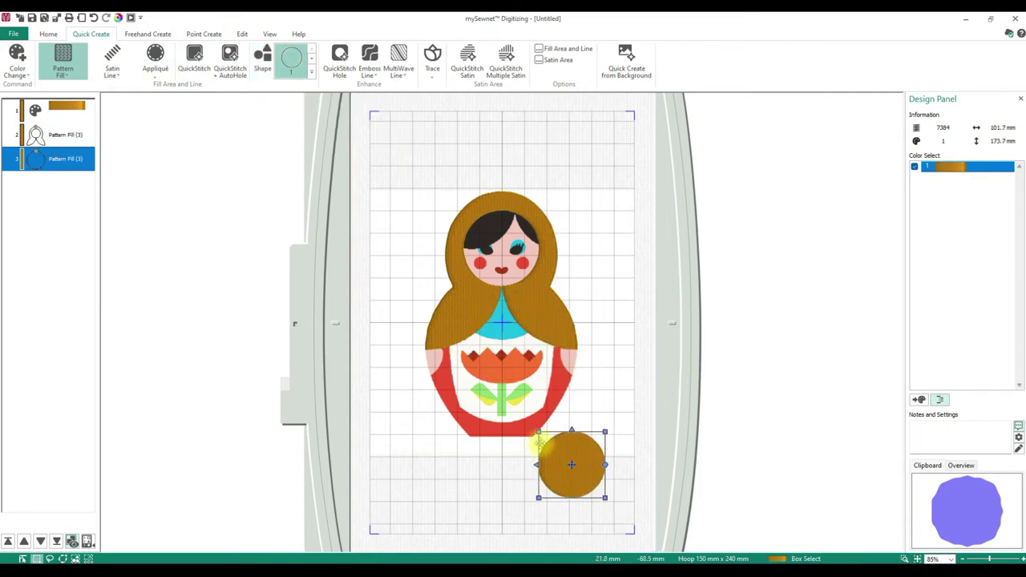
left_click_drag(540, 431, 371, 298)
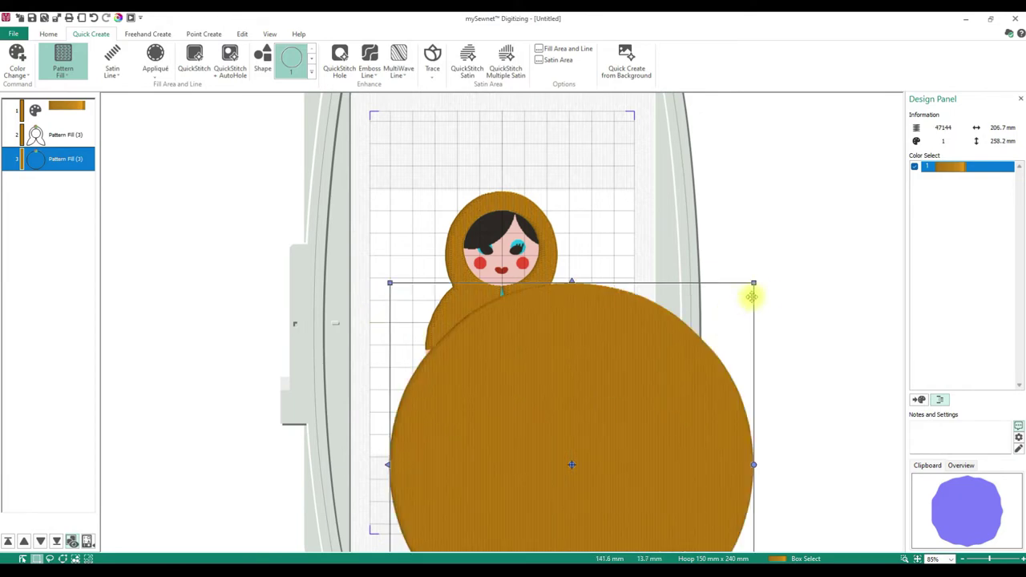
left_click_drag(753, 282, 575, 463)
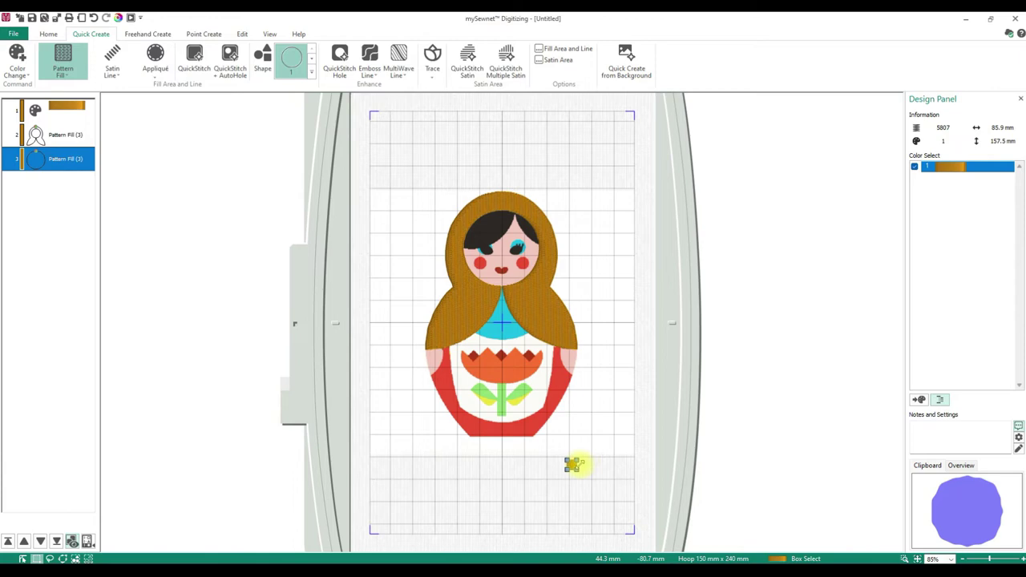
left_click_drag(570, 465, 584, 196)
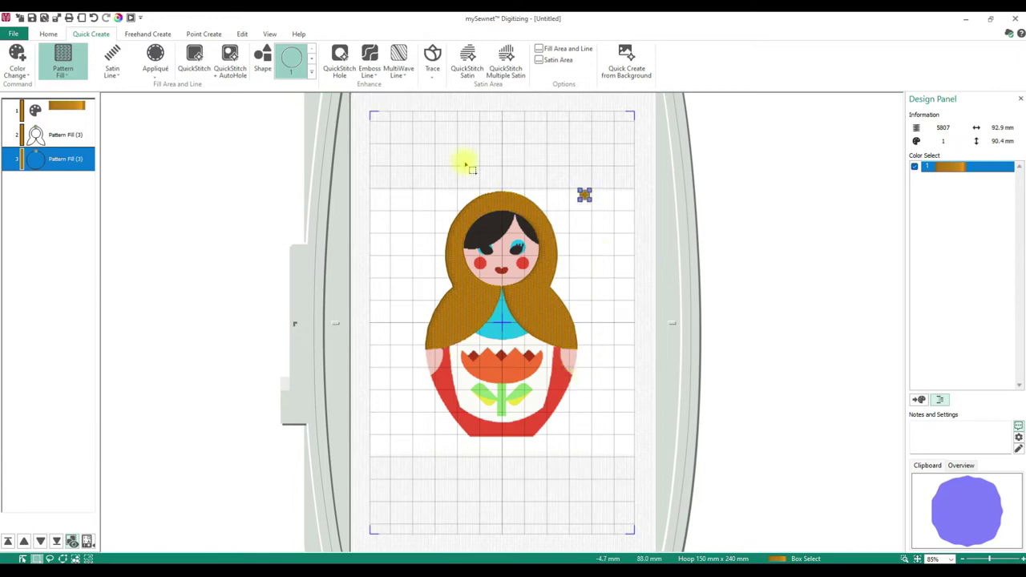
left_click(261, 74)
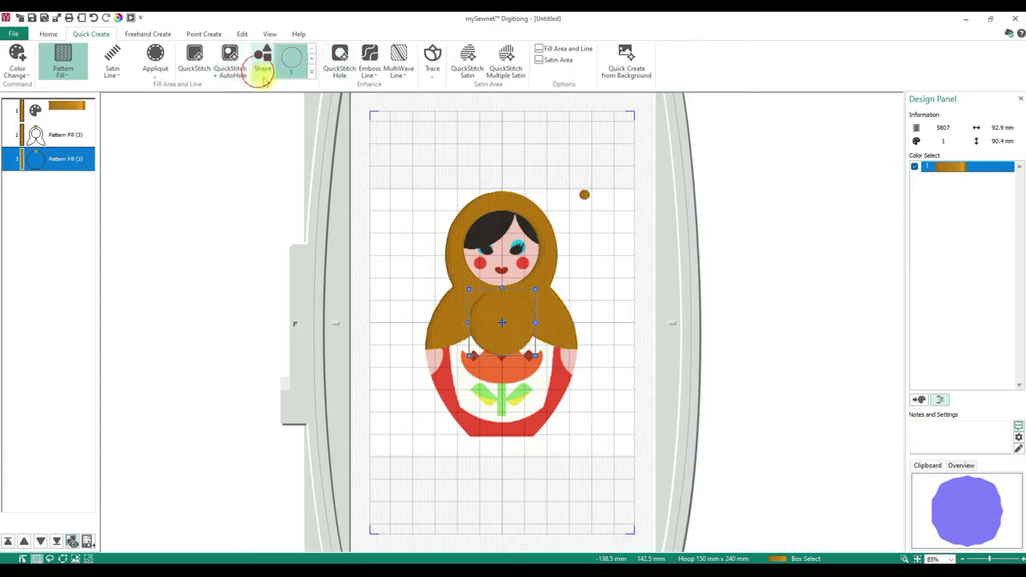
left_click_drag(532, 325, 429, 155)
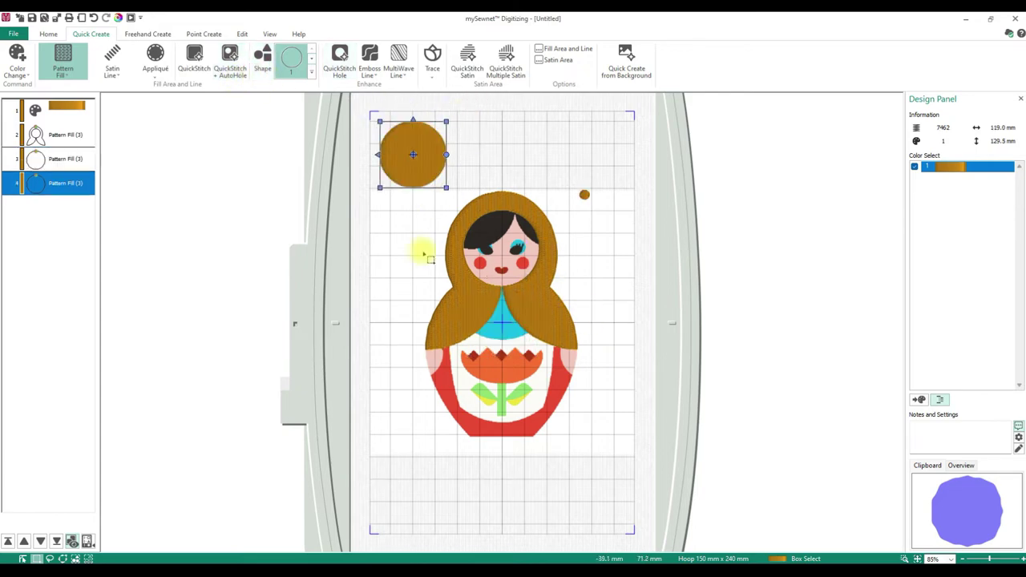
Add lightning bolt shape 32 as a Pattern Fill and place it near the hoop's lower-right corner
left_click(309, 72)
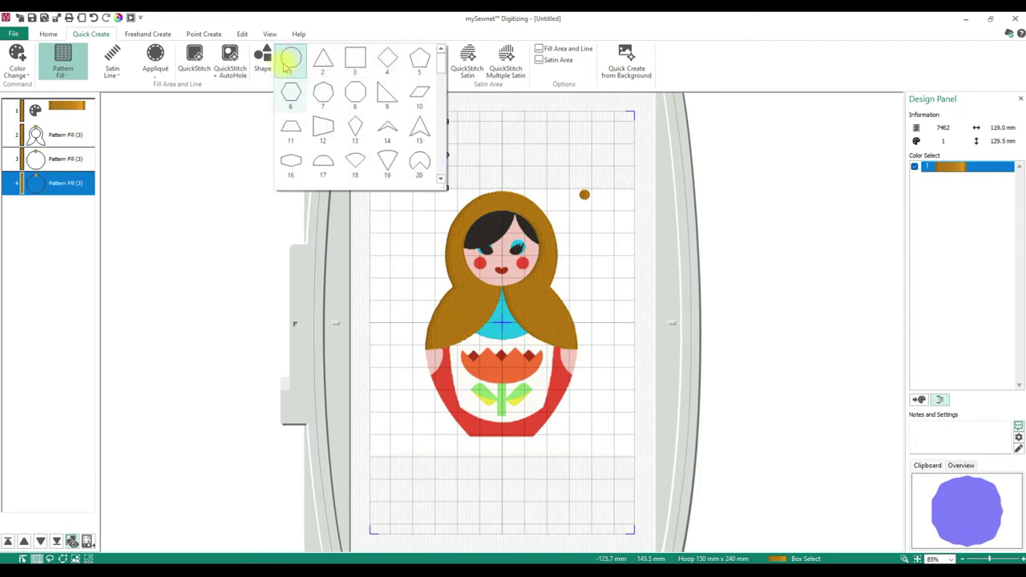
left_click(291, 58)
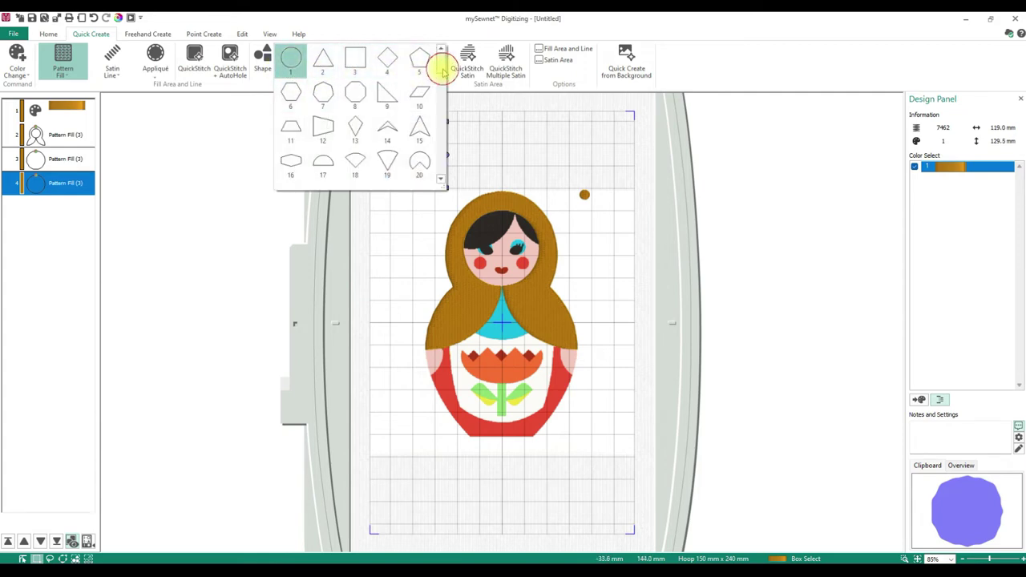
scroll(337, 152, "down", 3)
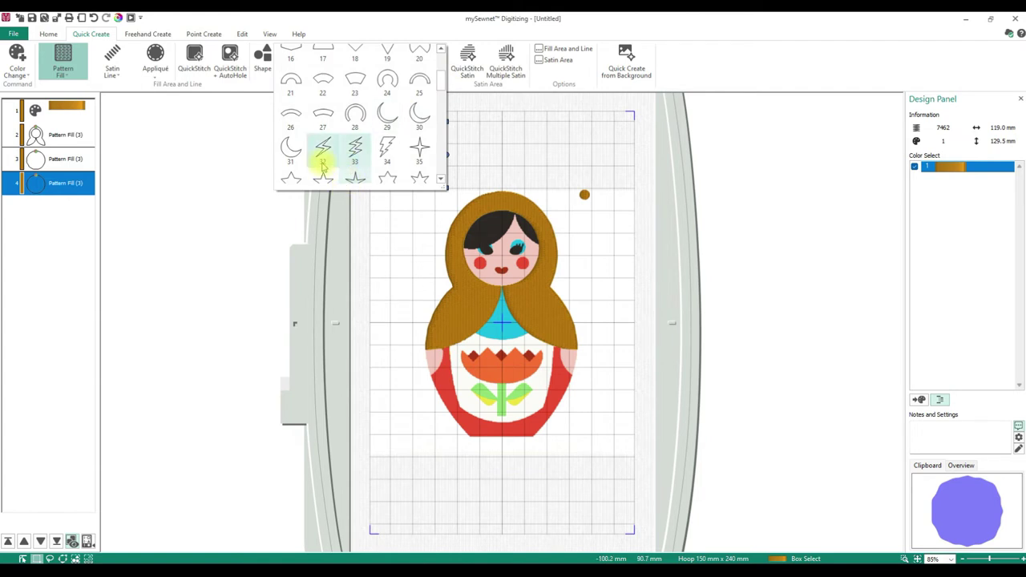
left_click(323, 160)
left_click(261, 63)
left_click_drag(501, 303, 602, 455)
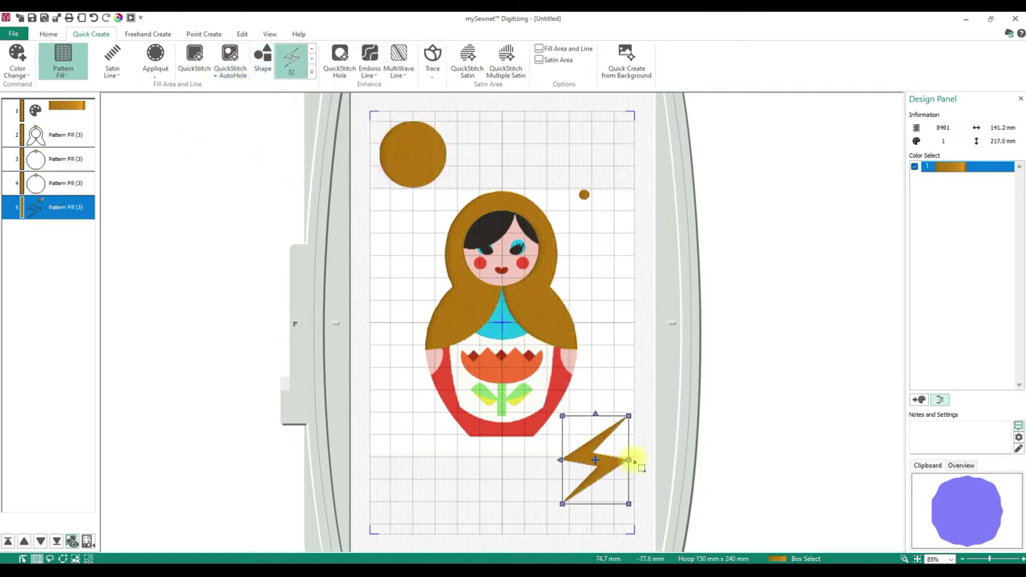
Add a color change to bright green from the Quick Colors after the lightning bolt
left_click(23, 77)
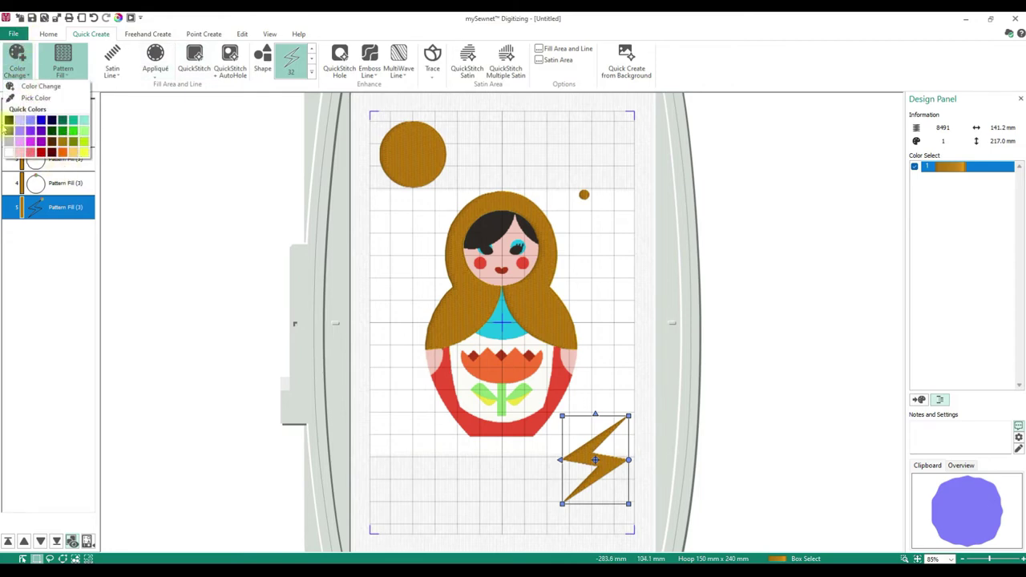
left_click(18, 74)
left_click(21, 78)
left_click(72, 137)
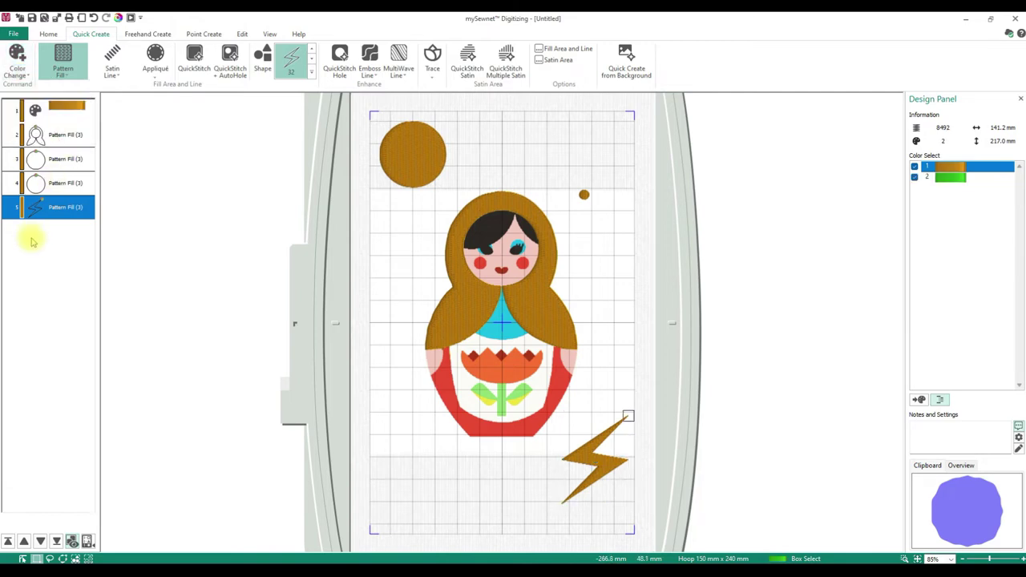
Insert a color change to Robison-Anton Rayon 40 thread 2296 Black directly after the small circle
left_click(56, 159)
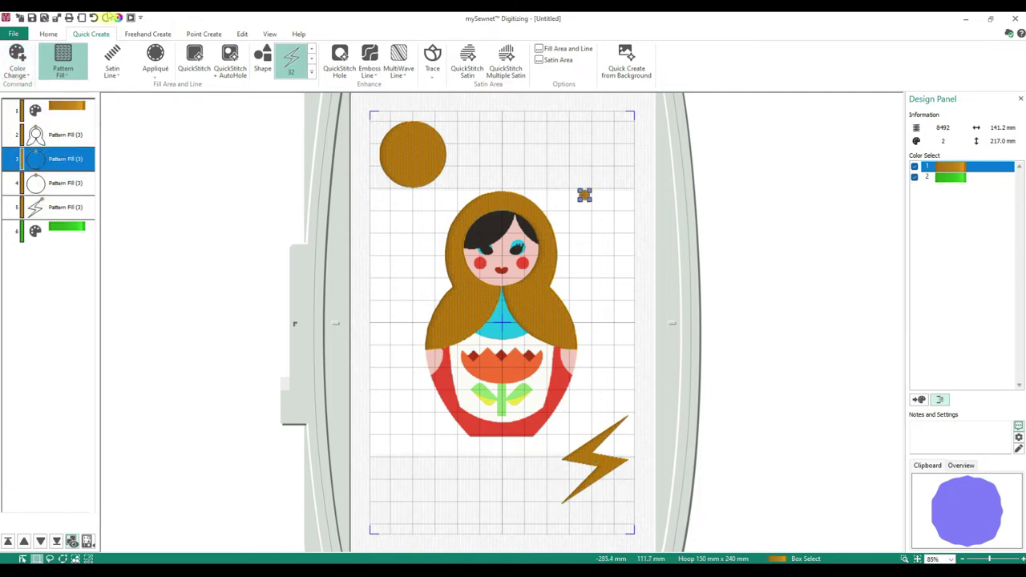
left_click(18, 56)
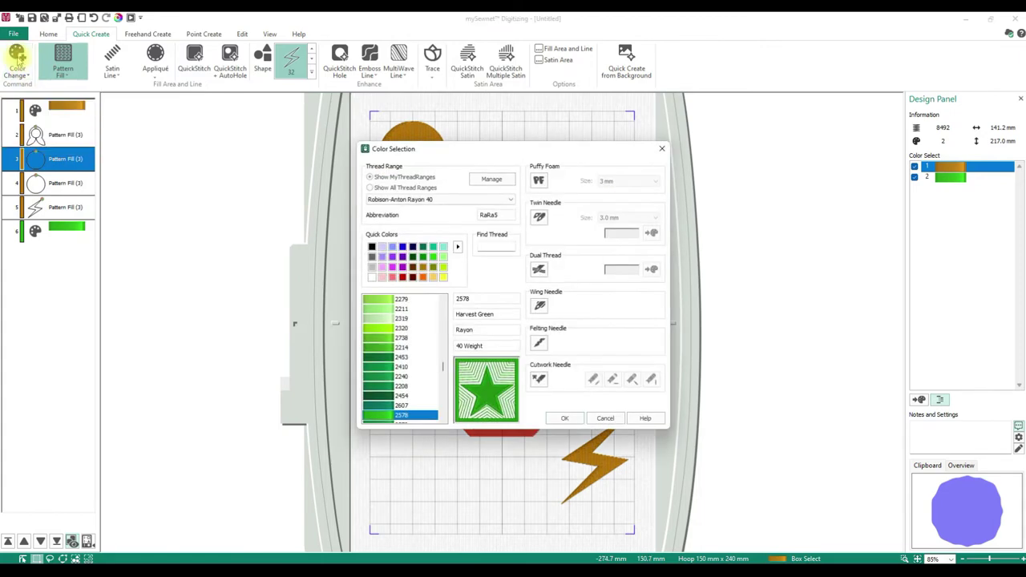
left_click(492, 244)
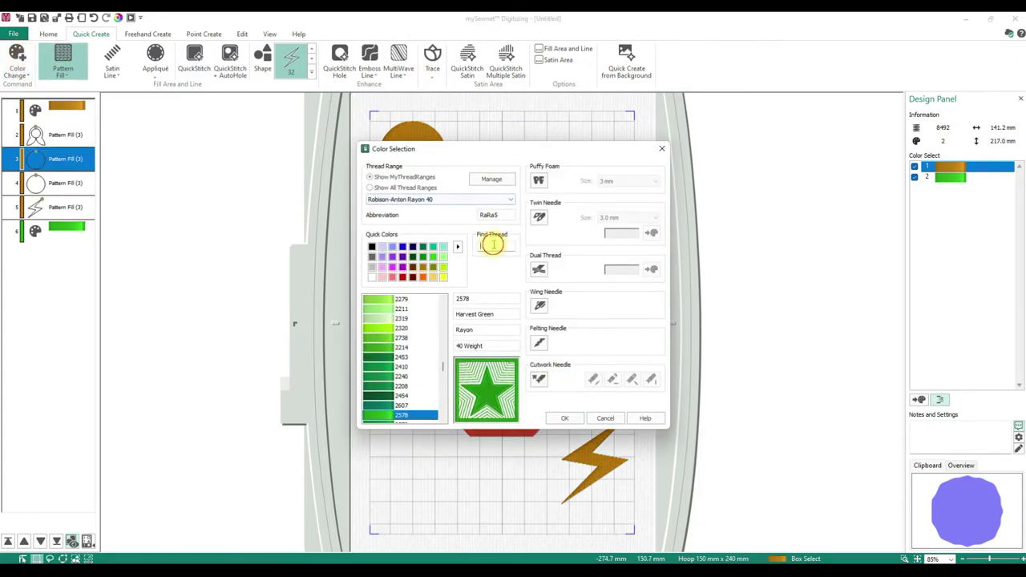
type("2294")
key("Return")
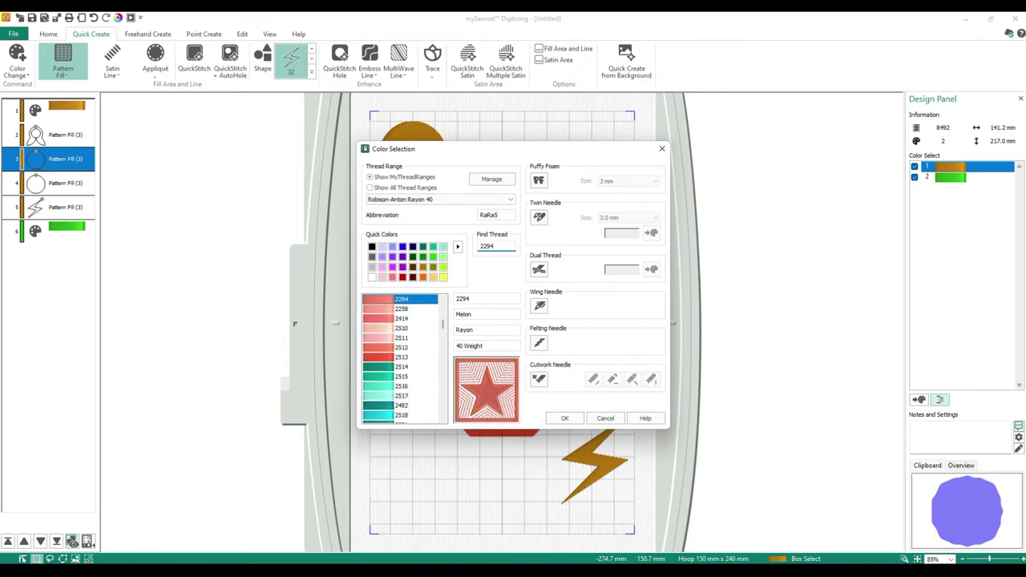
type("6")
key("Return")
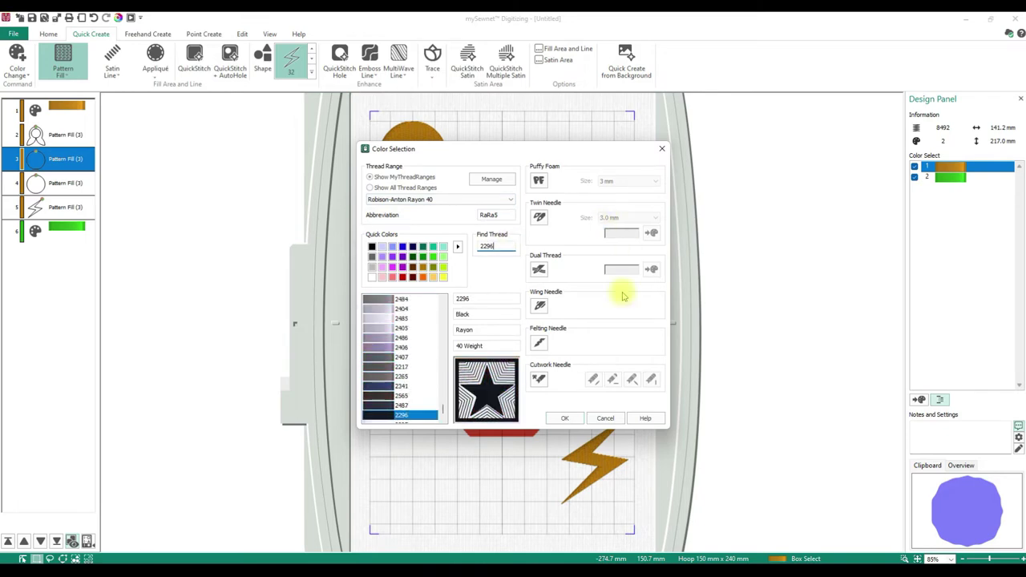
left_click(565, 414)
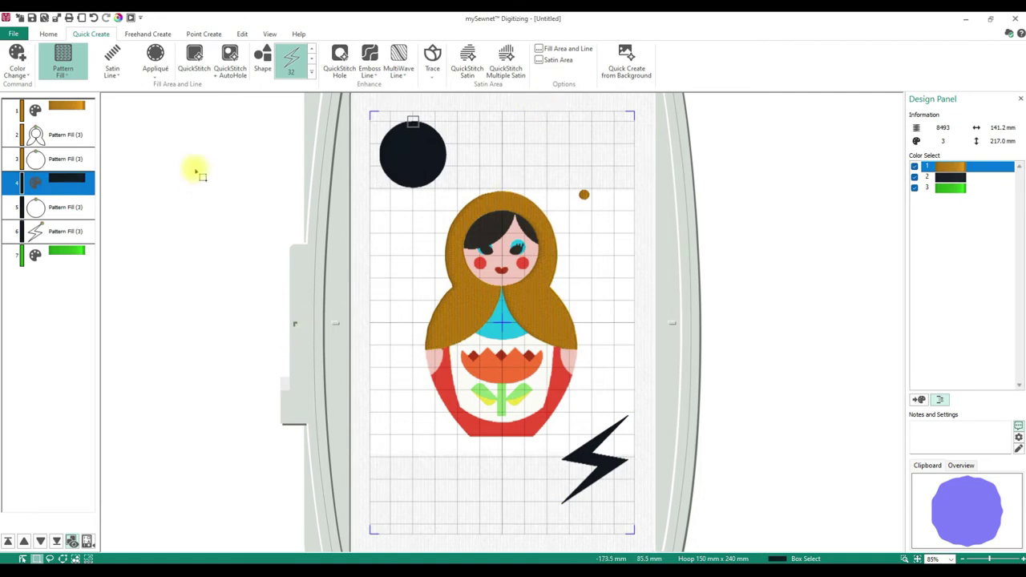
Try to cut a QuickStitch Hole with the large black Pattern Fill circle selected
left_click(340, 72)
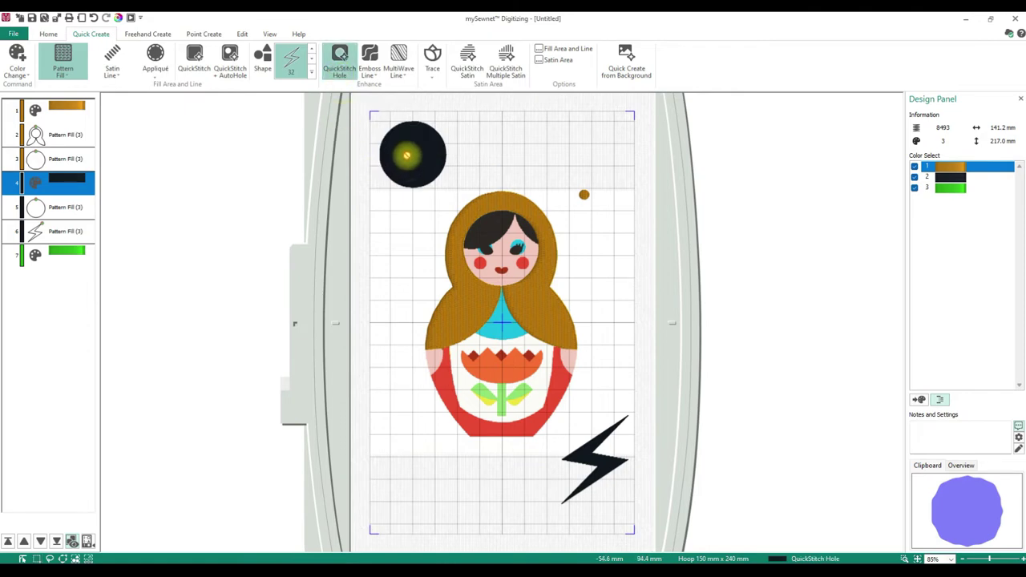
left_click(46, 210)
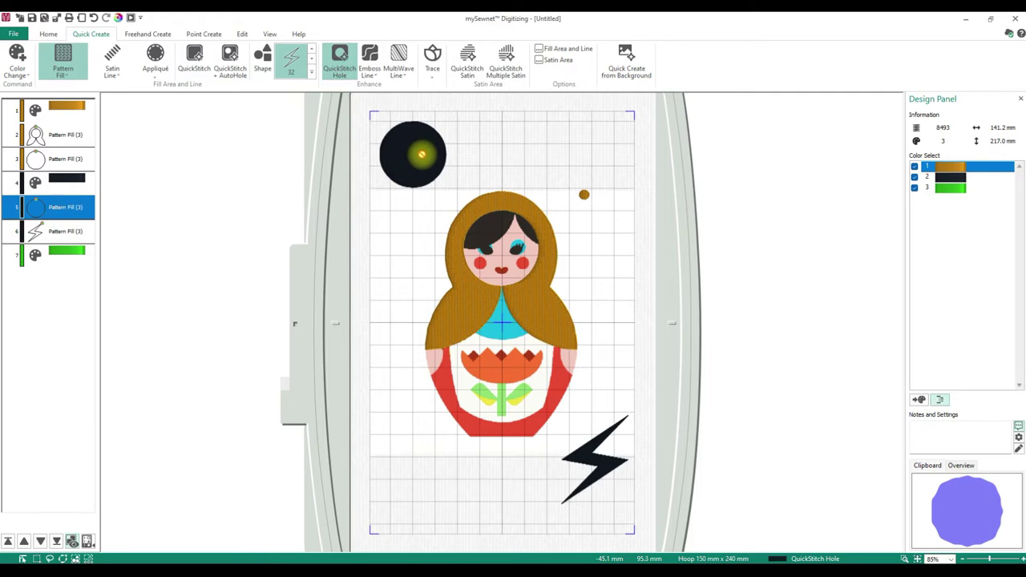
left_click(550, 231)
left_click(489, 328)
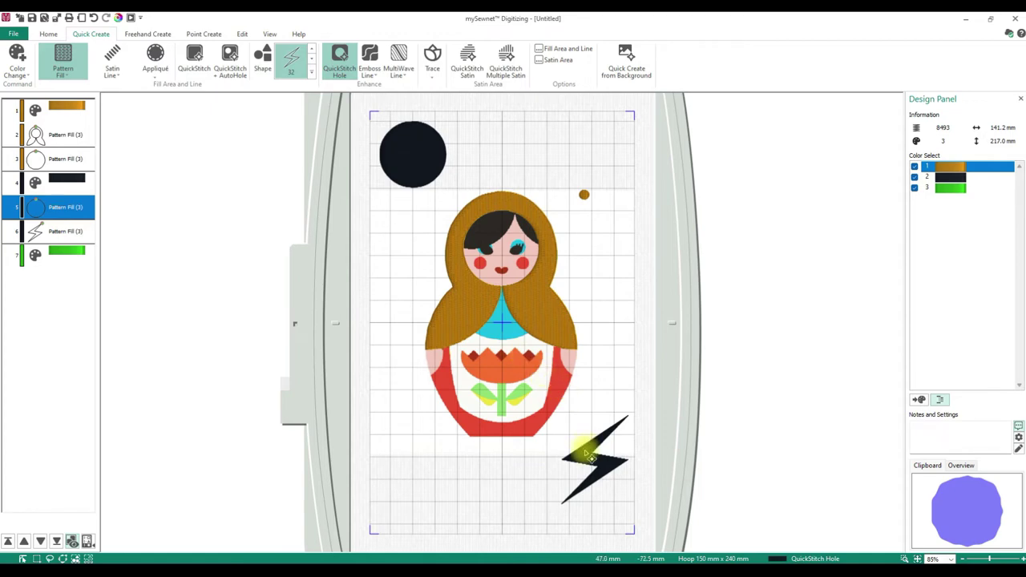
Cut a QuickStitch Hole in the headscarf Pattern Fill over the picture's yellow scarf area and undo it
left_click(60, 136)
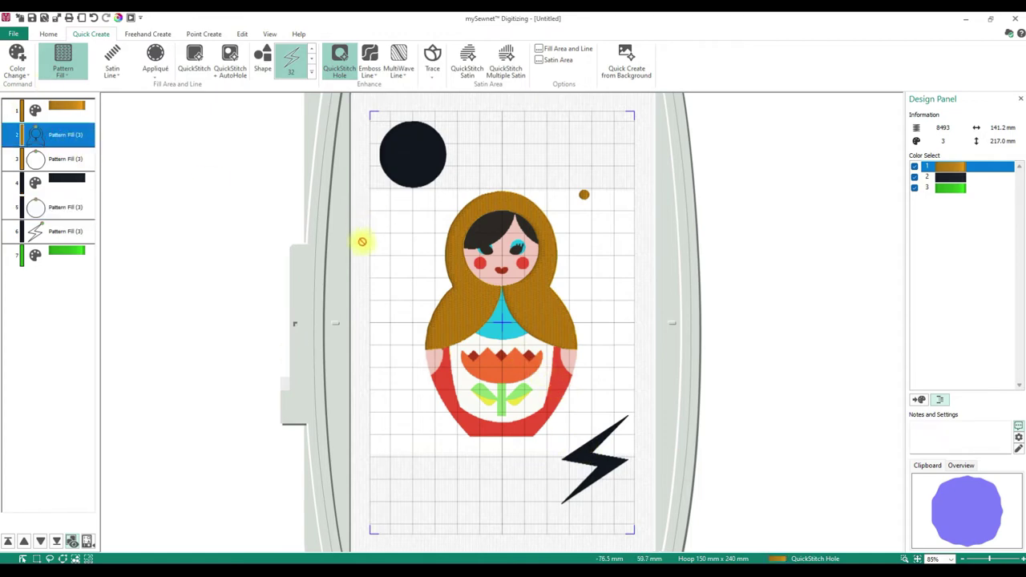
left_click(484, 303)
left_click(494, 327)
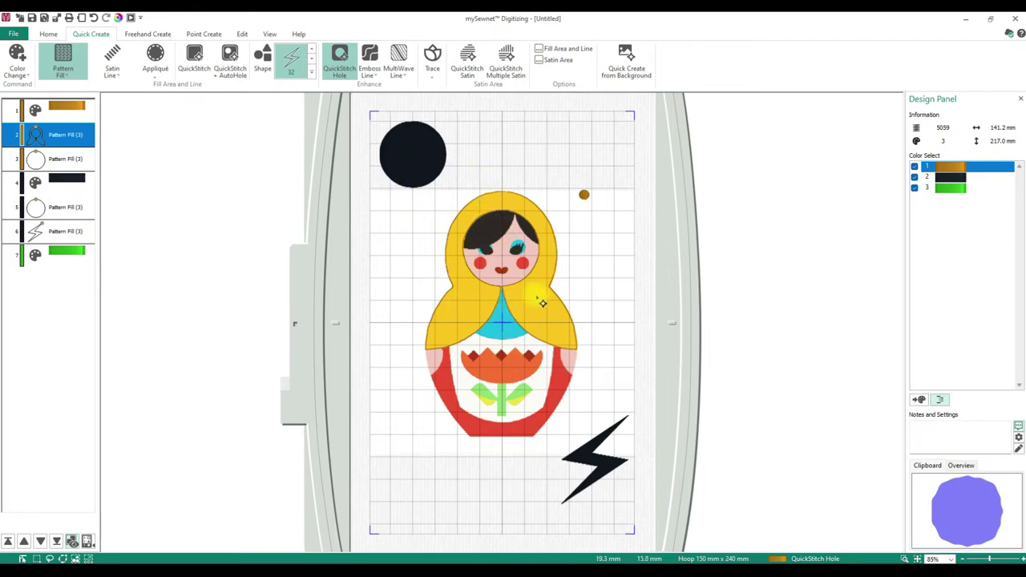
left_click(93, 17)
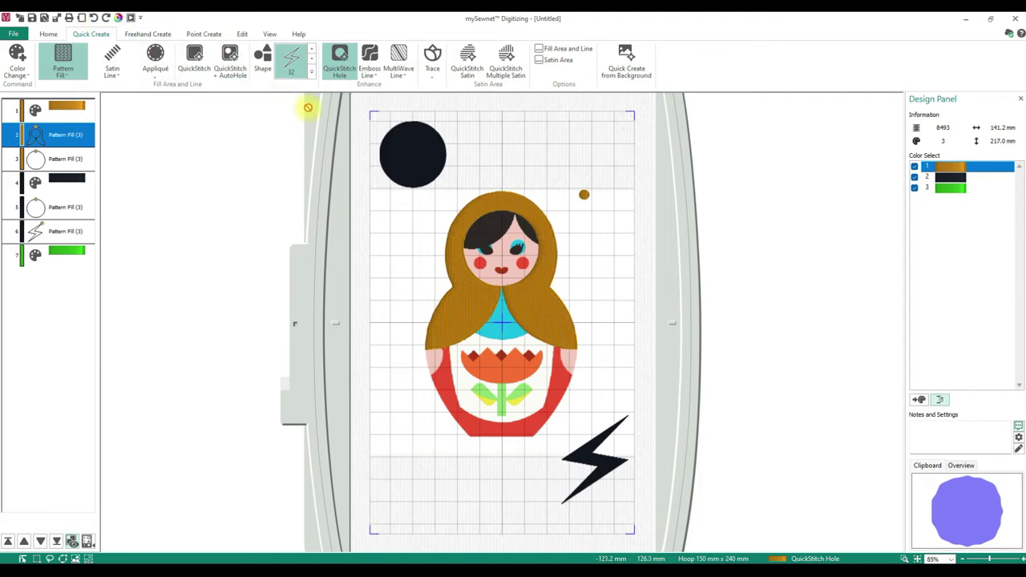
Delete the points outlining the face opening in the headscarf Pattern Fill so that the fill covers the face
left_click(46, 34)
left_click(313, 64)
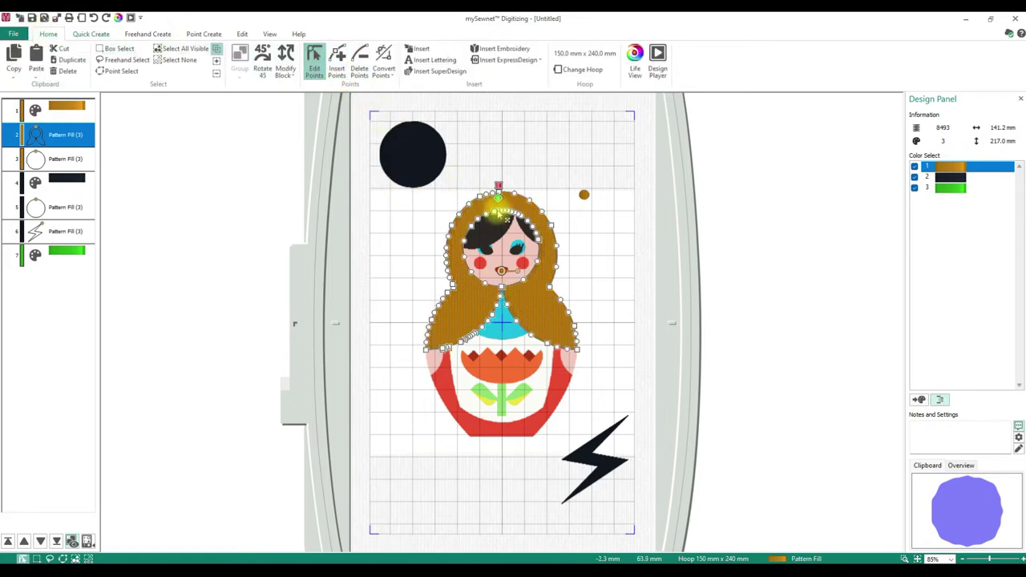
left_click(359, 60)
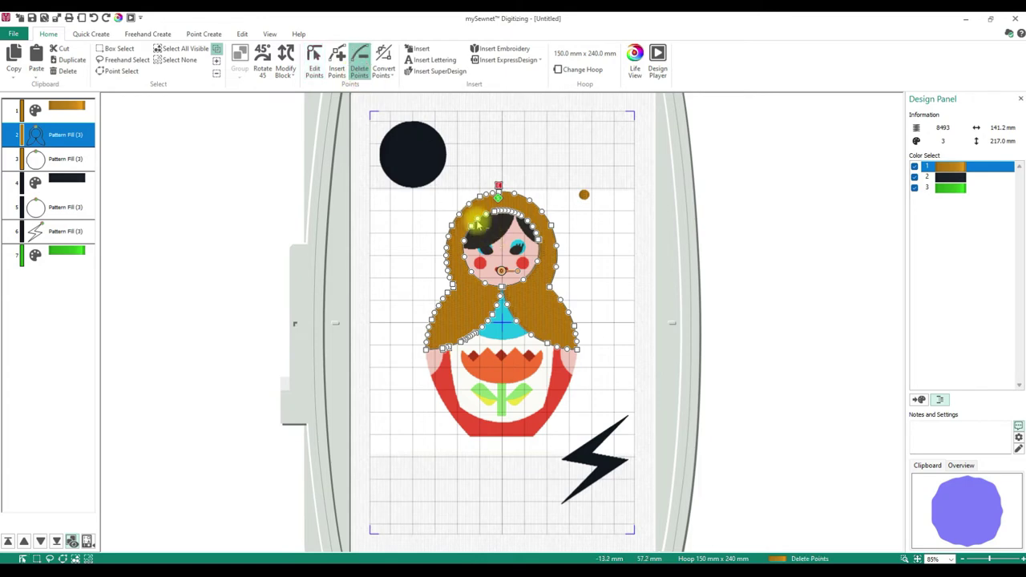
left_click(460, 230)
left_click(461, 250)
left_click(465, 258)
left_click(472, 274)
left_click(487, 284)
left_click(487, 286)
left_click(486, 287)
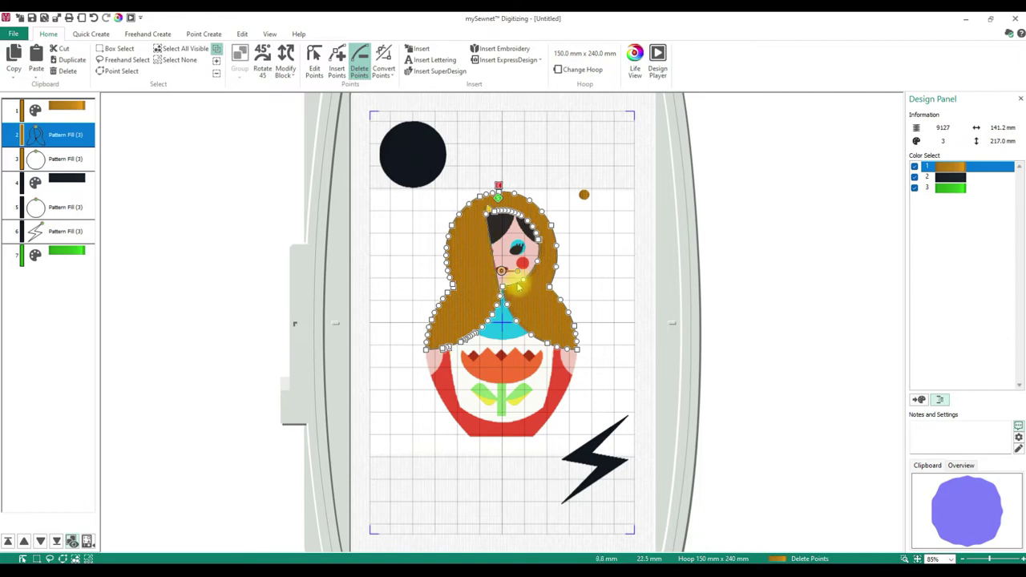
left_click(539, 258)
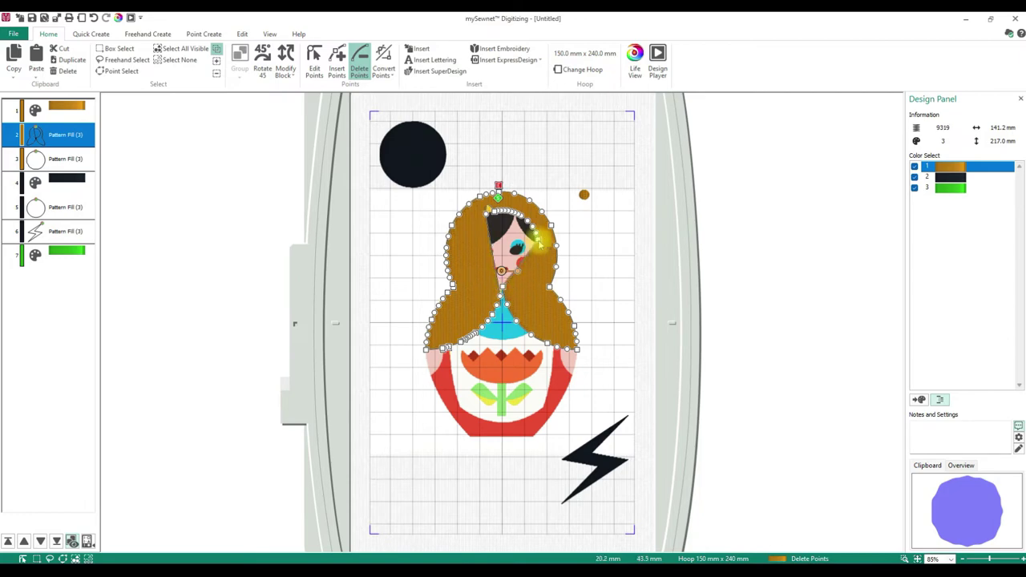
left_click(507, 211)
left_click(484, 214)
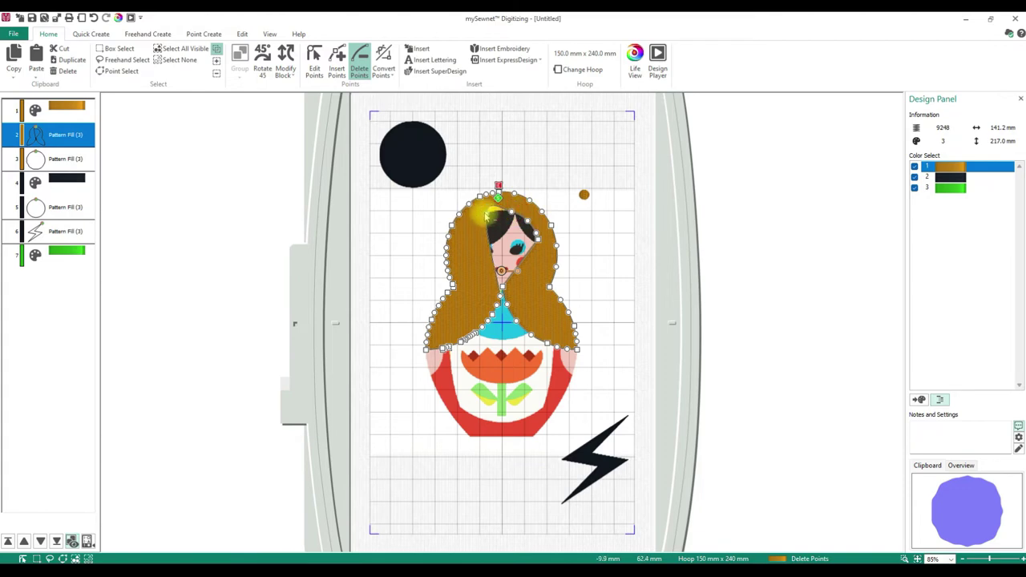
left_click(514, 214)
left_click(510, 210)
left_click(537, 237)
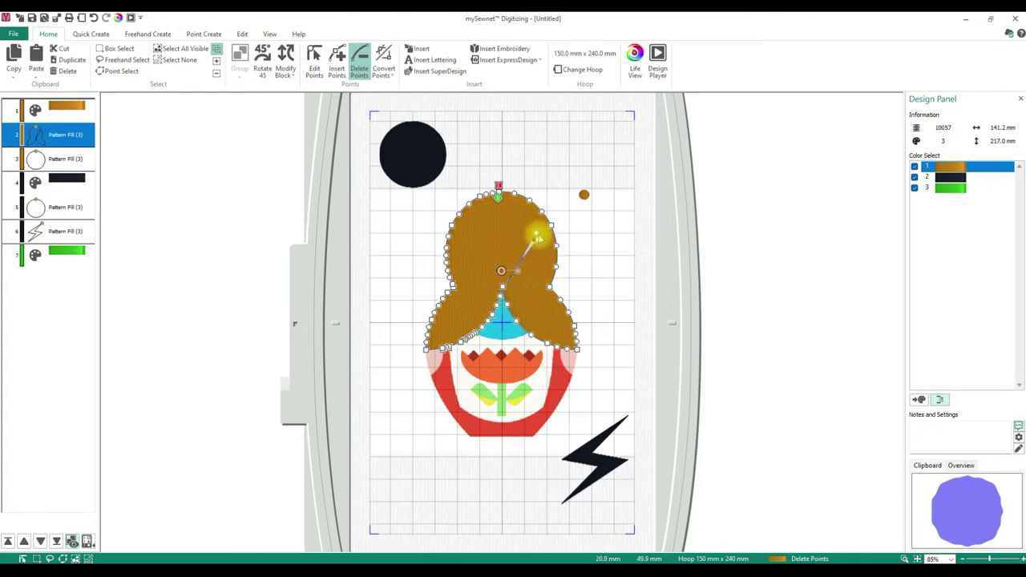
left_click(536, 237)
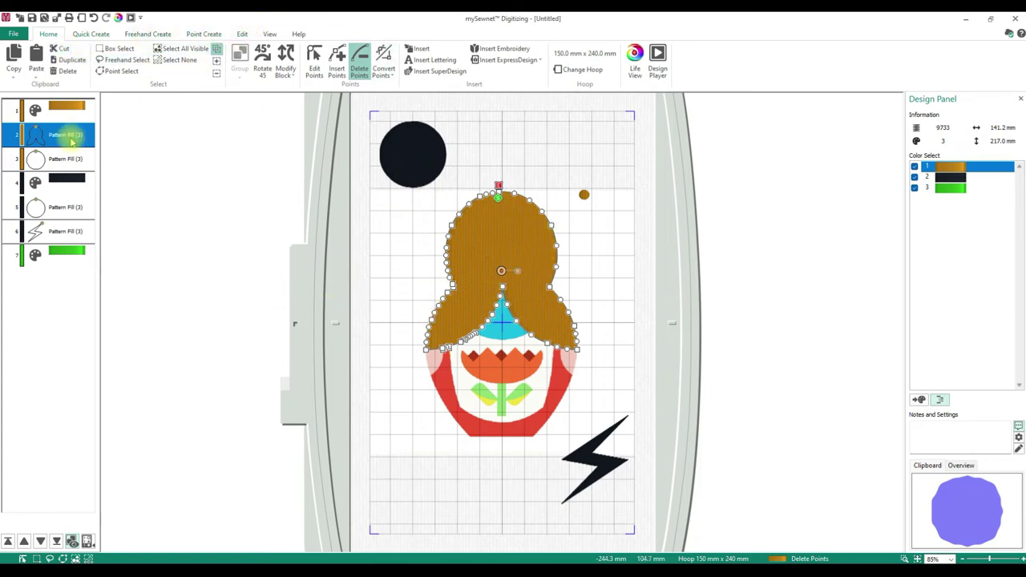
Measure the width of the large black circle with Get Length
left_click(271, 37)
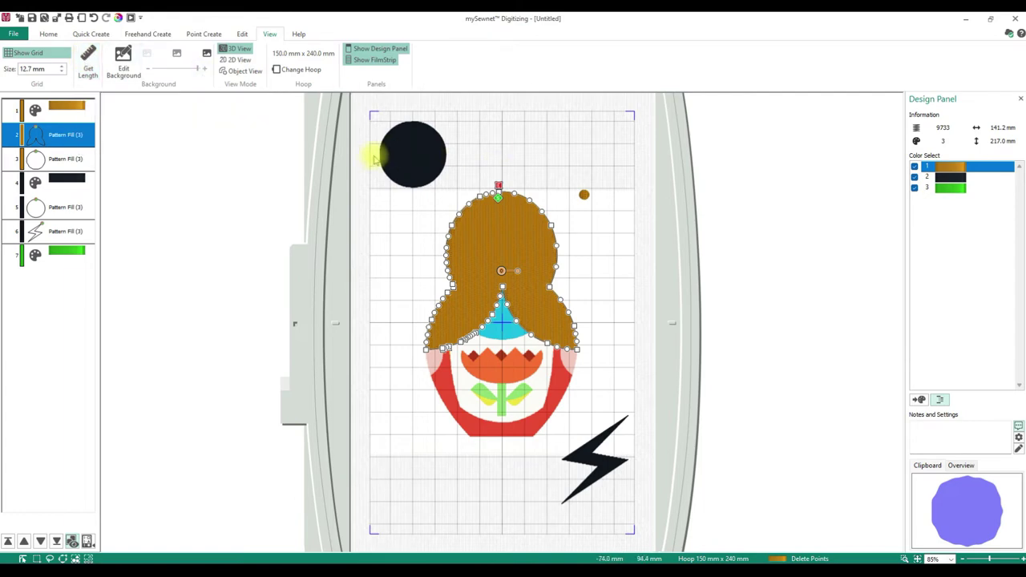
left_click(83, 60)
left_click_drag(380, 152, 446, 153)
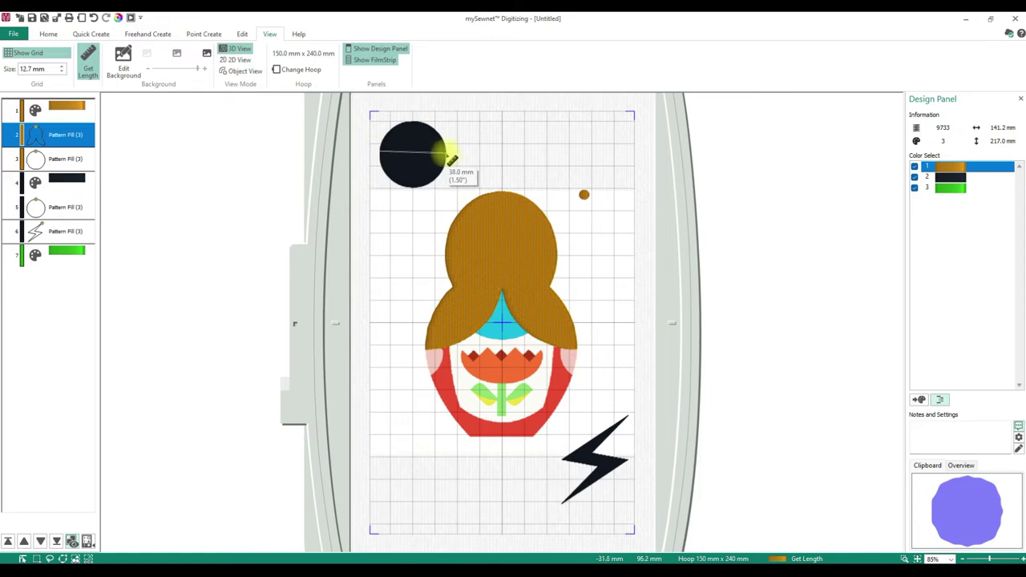
left_click_drag(450, 158, 440, 150)
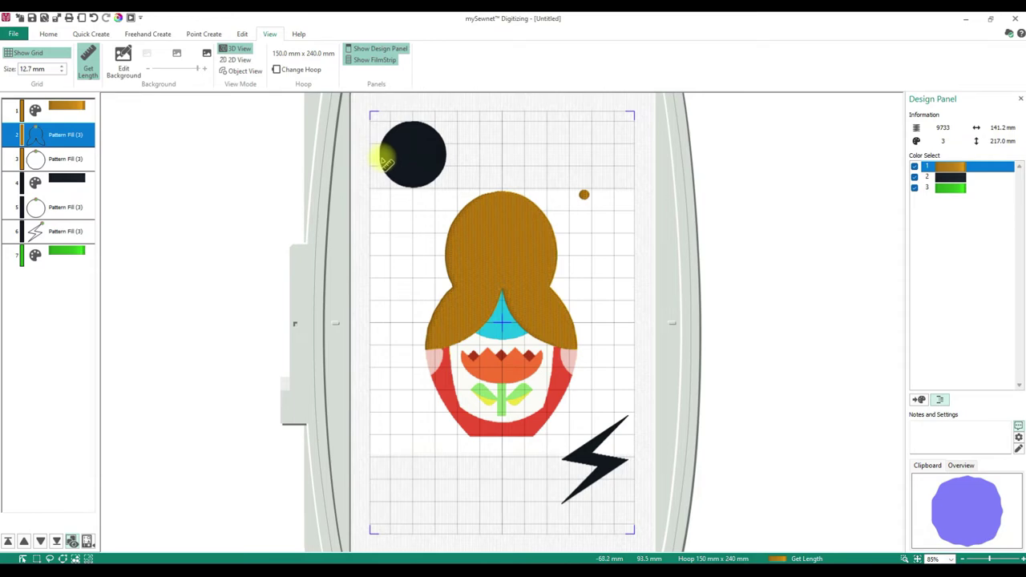
left_click_drag(384, 154, 449, 154)
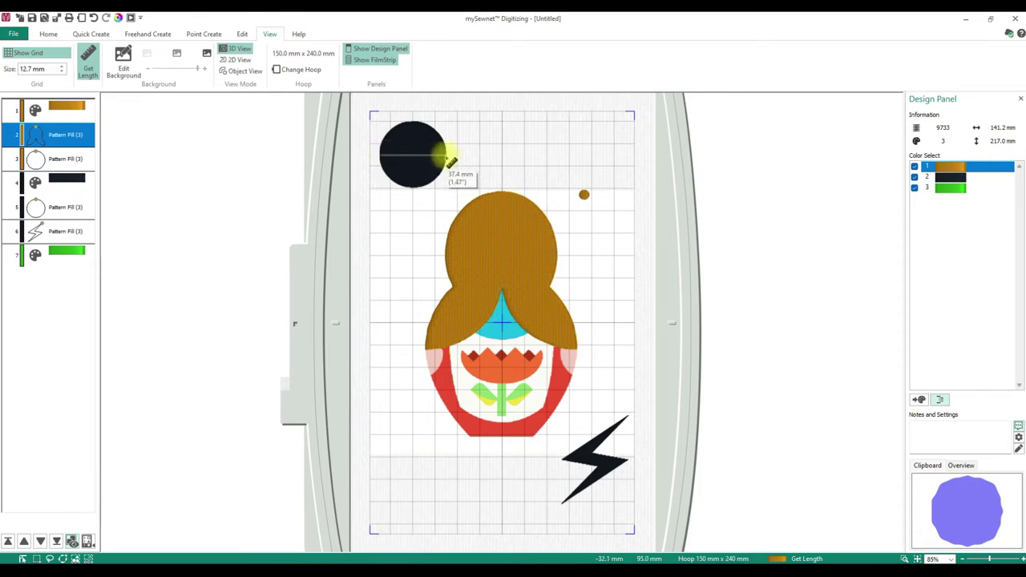
left_click_drag(450, 158, 453, 156)
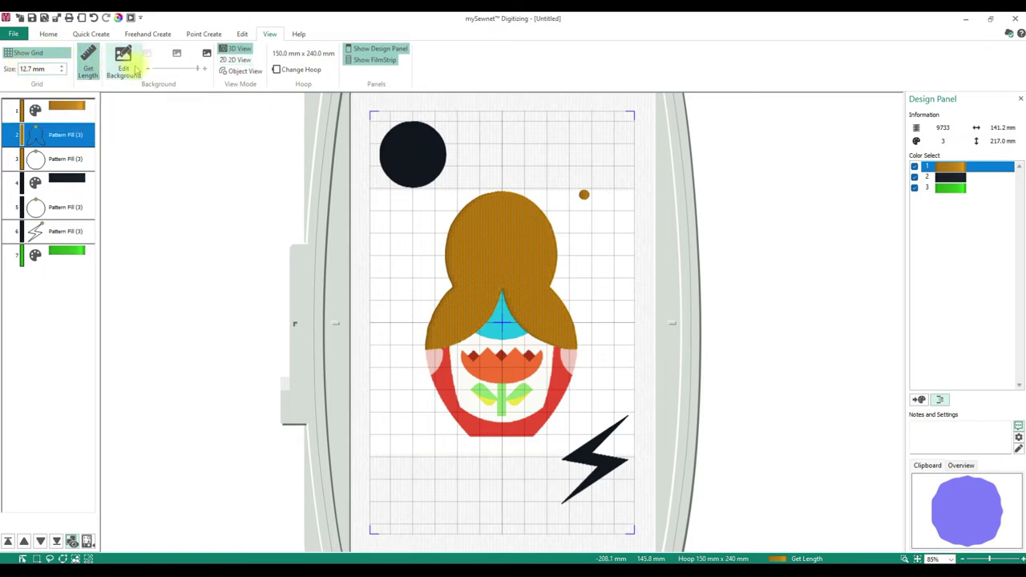
Using Object View, cut a QuickStitch Hole over the doll's dark hair with color tolerance 10 and Low number of points, and restore 3D View
left_click(231, 60)
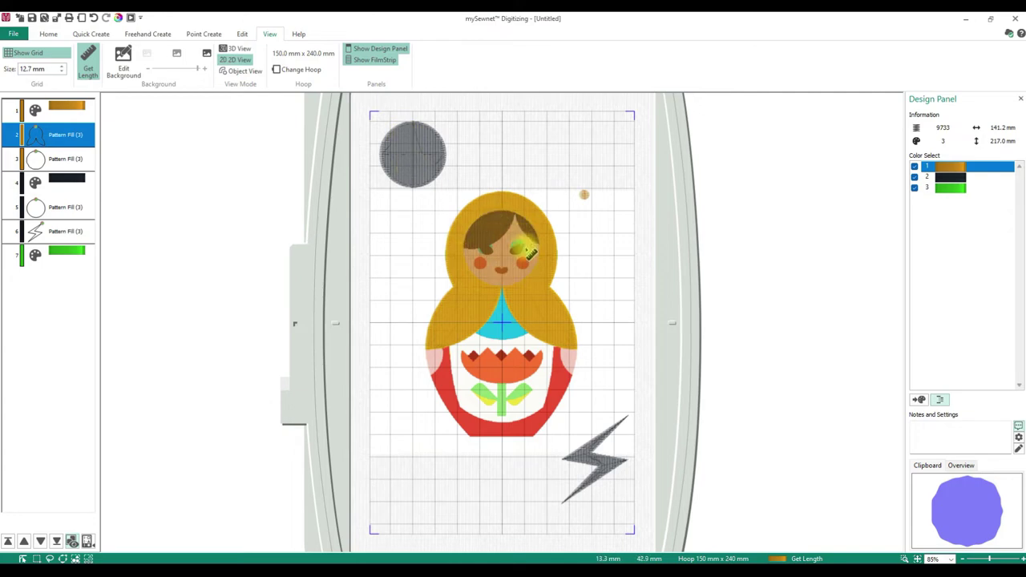
left_click(241, 72)
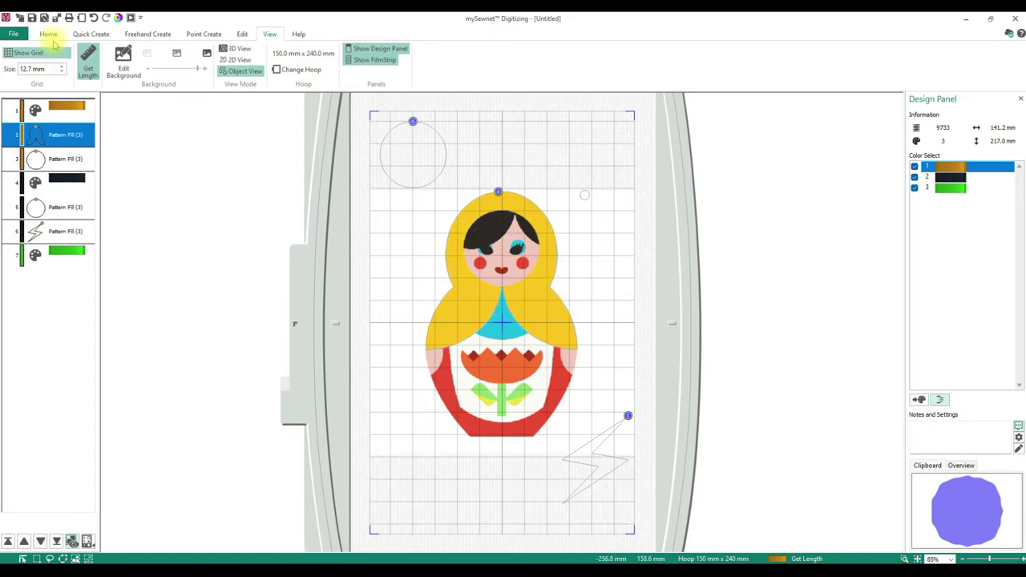
left_click(87, 34)
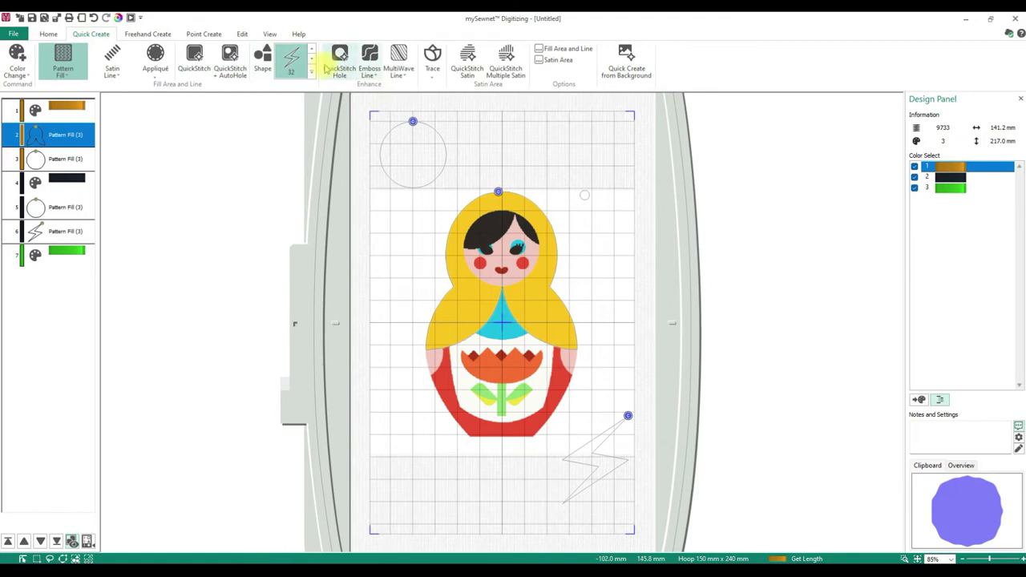
left_click(339, 64)
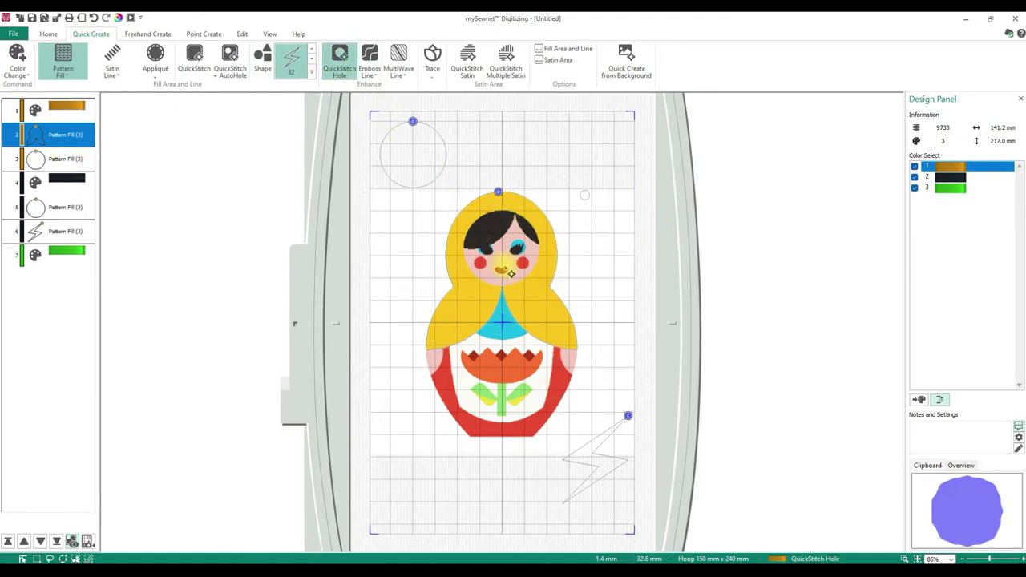
left_click(489, 223)
left_click_drag(527, 241, 730, 198)
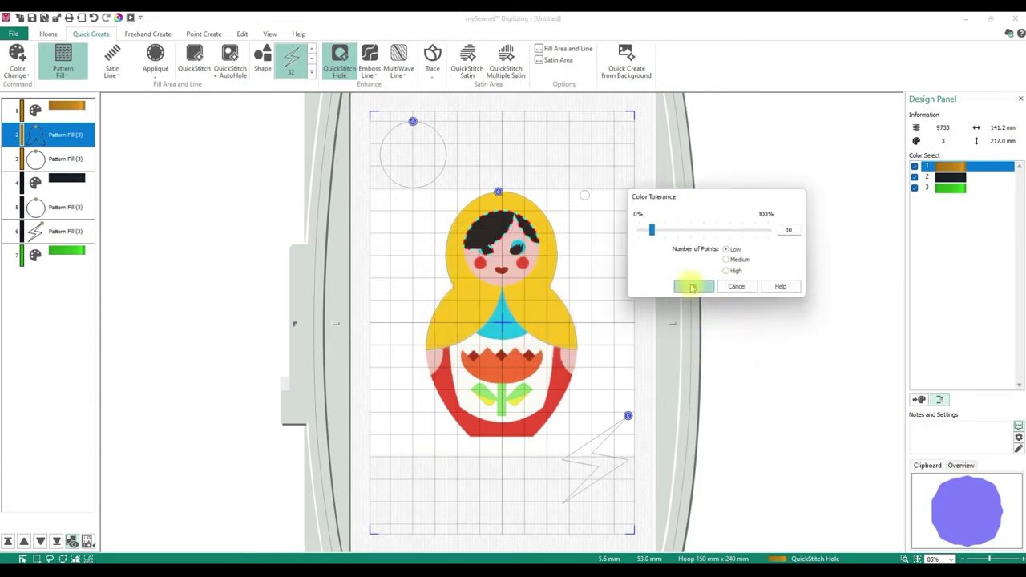
left_click(692, 286)
left_click(269, 33)
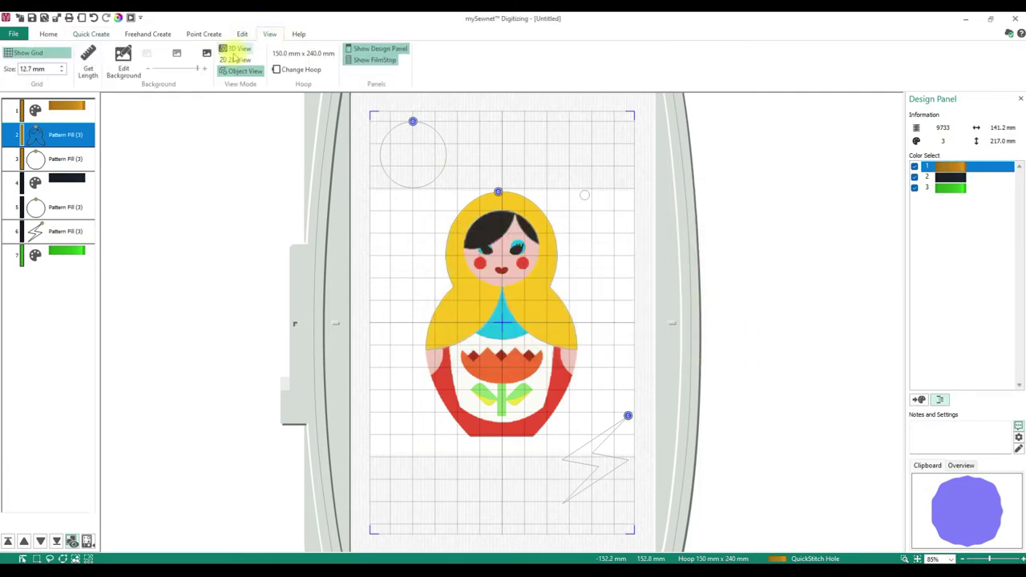
left_click(235, 51)
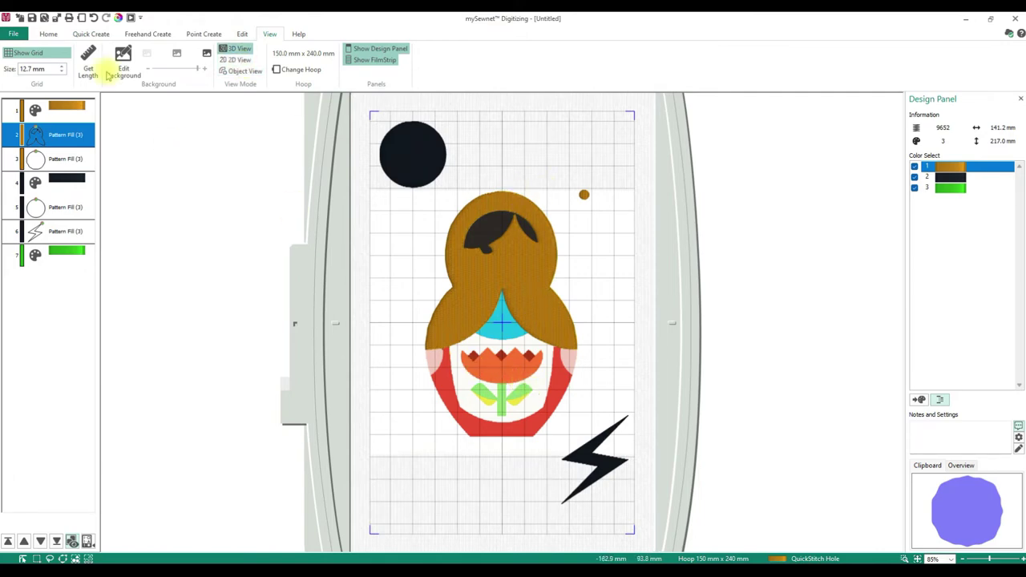
Draw two wavy freehand emboss lines on the headscarf fill, one down each side from below the face
left_click(91, 33)
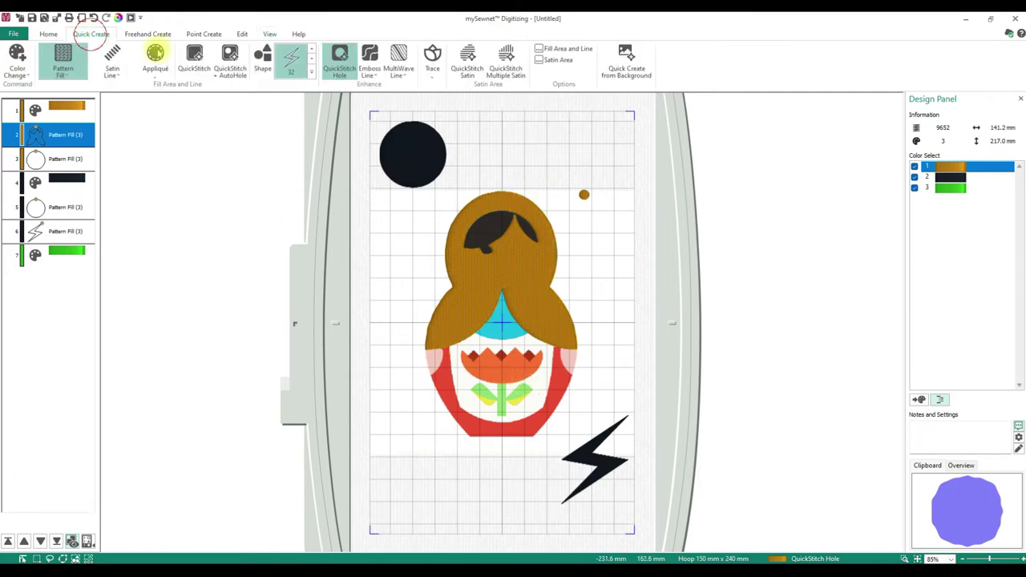
left_click(368, 75)
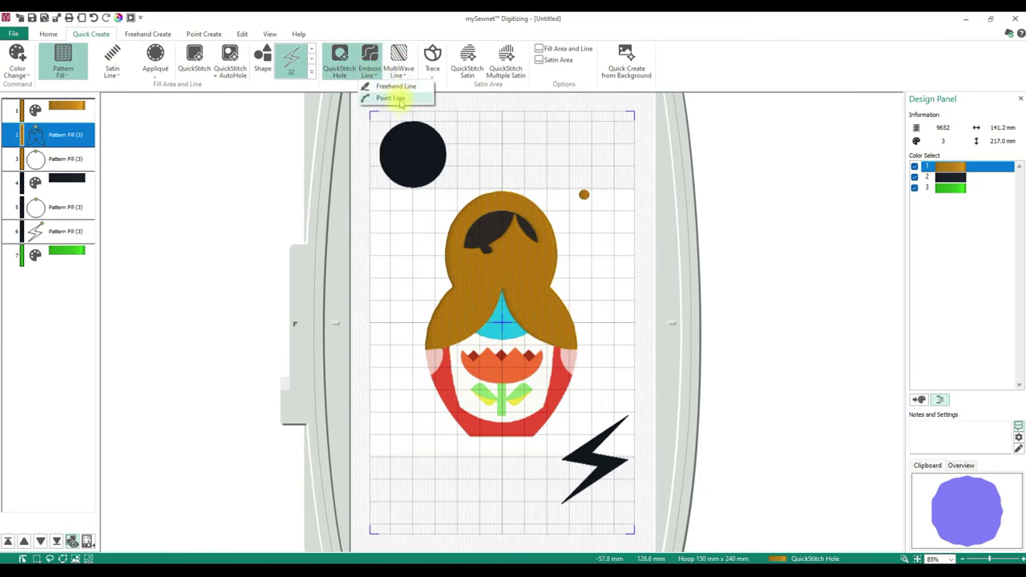
left_click(397, 87)
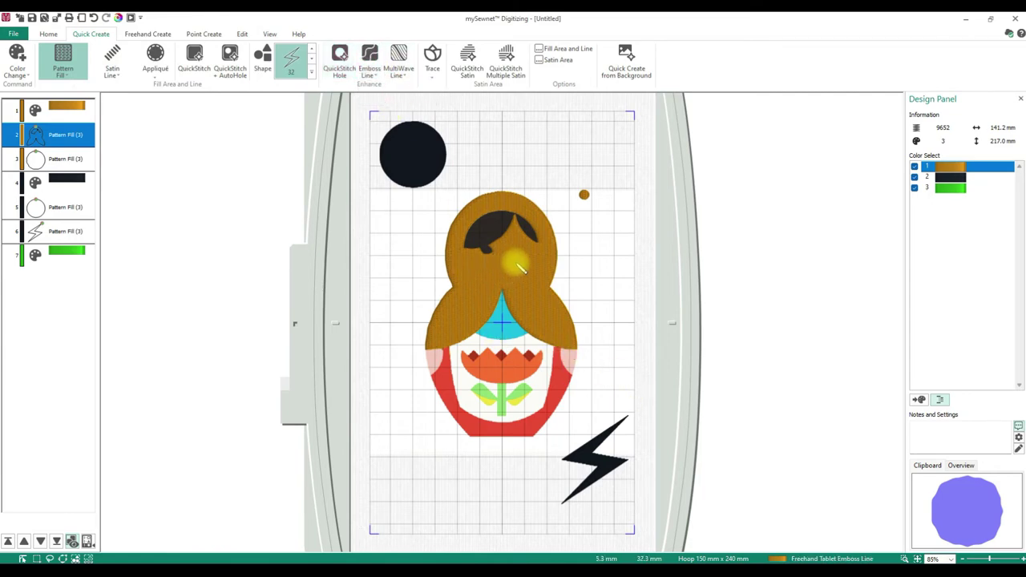
mouse_move(519, 260)
left_mouse_down()
mouse_move(490, 269)
mouse_move(470, 306)
mouse_move(444, 322)
left_mouse_up()
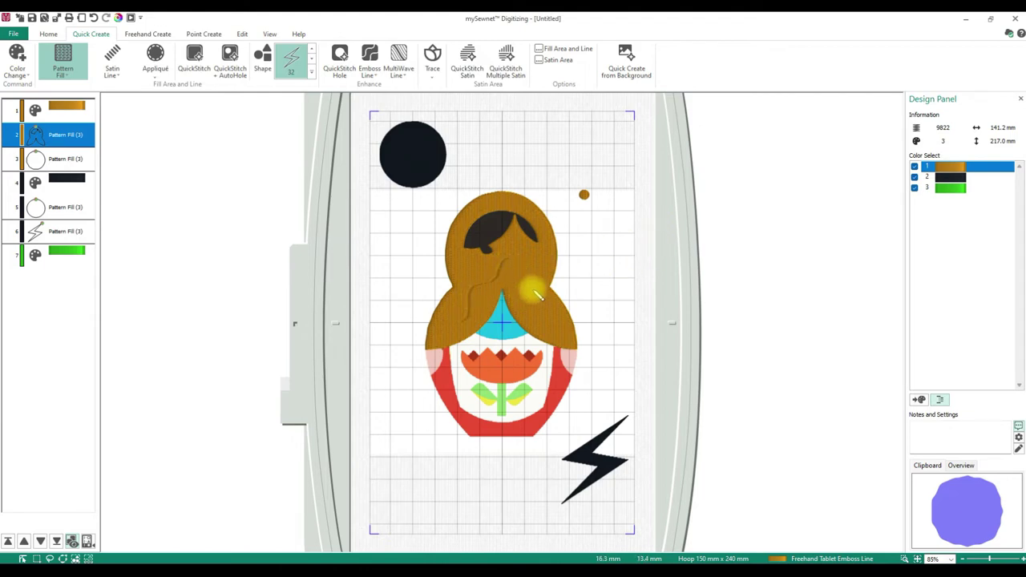
mouse_move(517, 268)
left_mouse_down()
mouse_move(537, 299)
mouse_move(565, 340)
left_mouse_up()
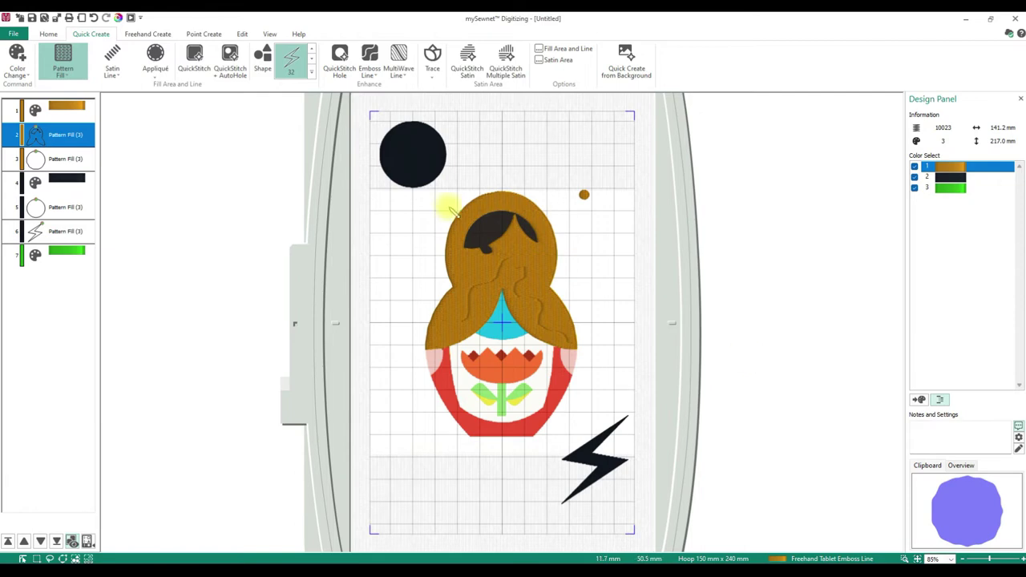
Try to draw a MultiWave line on the headscarf Pattern Fill, first with Point Line and then with Freehand Line
left_click(402, 53)
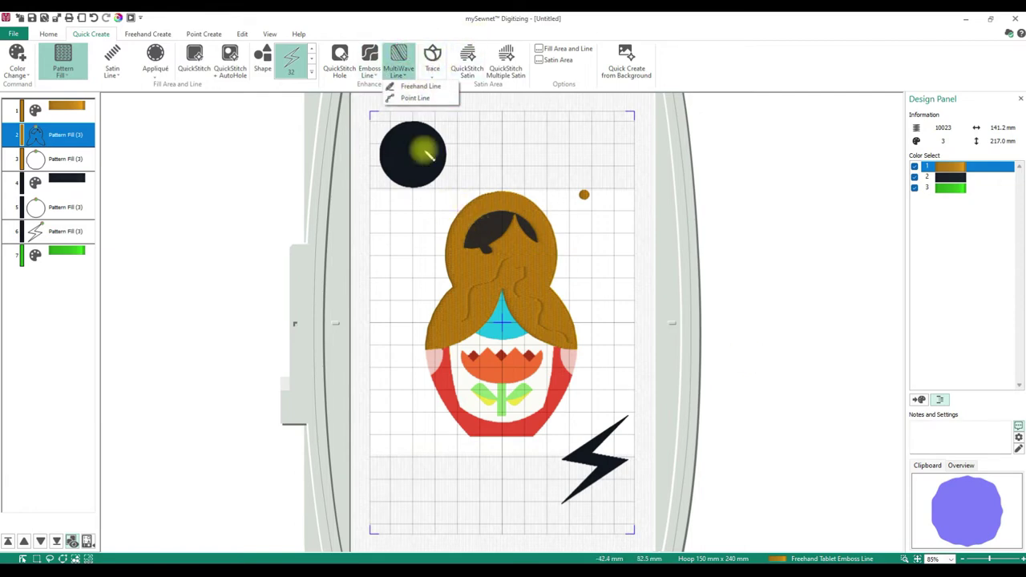
left_click(417, 98)
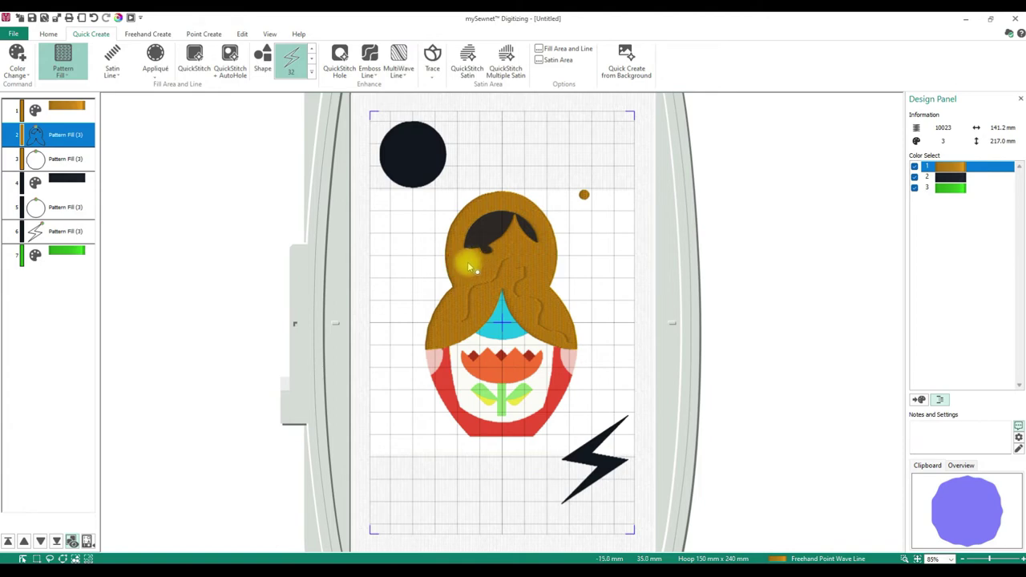
left_click(399, 54)
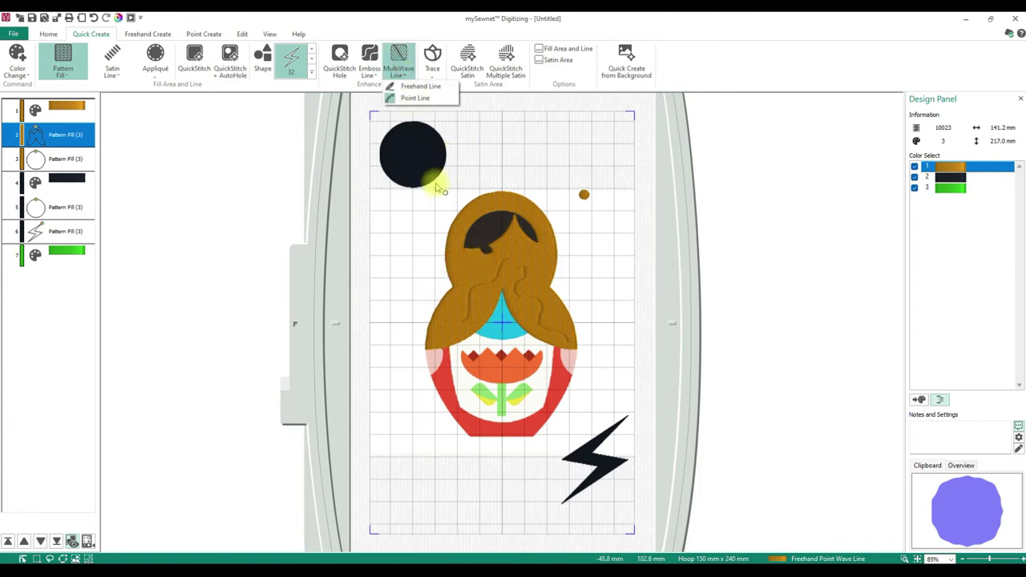
left_click(411, 86)
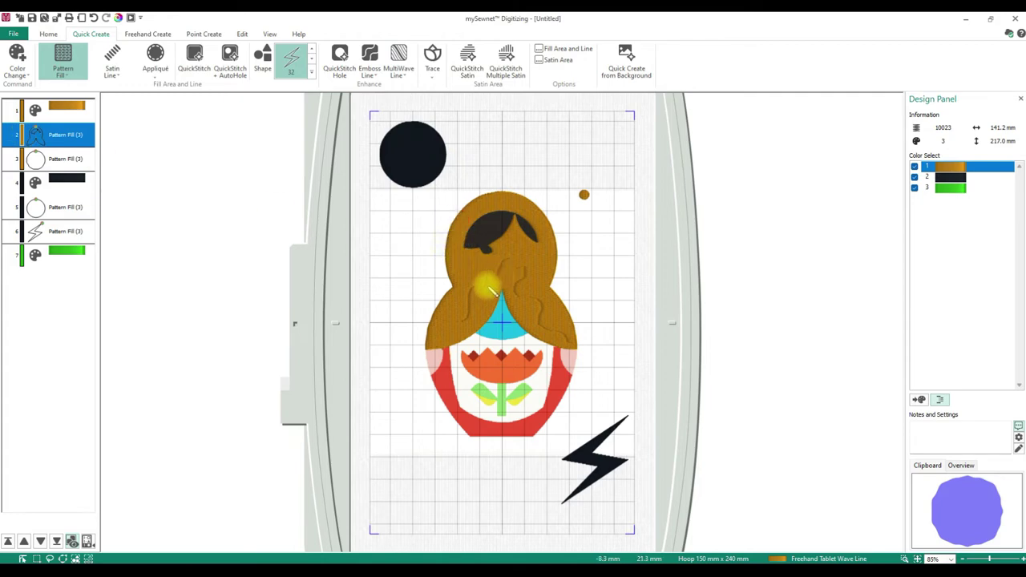
left_click(544, 265)
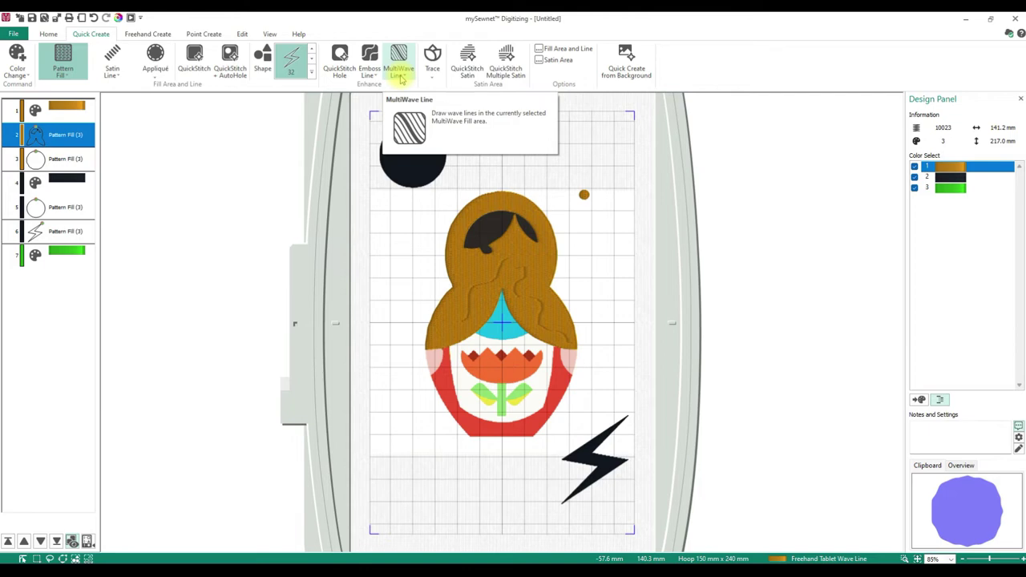
Set the fill type to MultiWave Fill and place a square shape above the doll, beside the large black circle
left_click(59, 74)
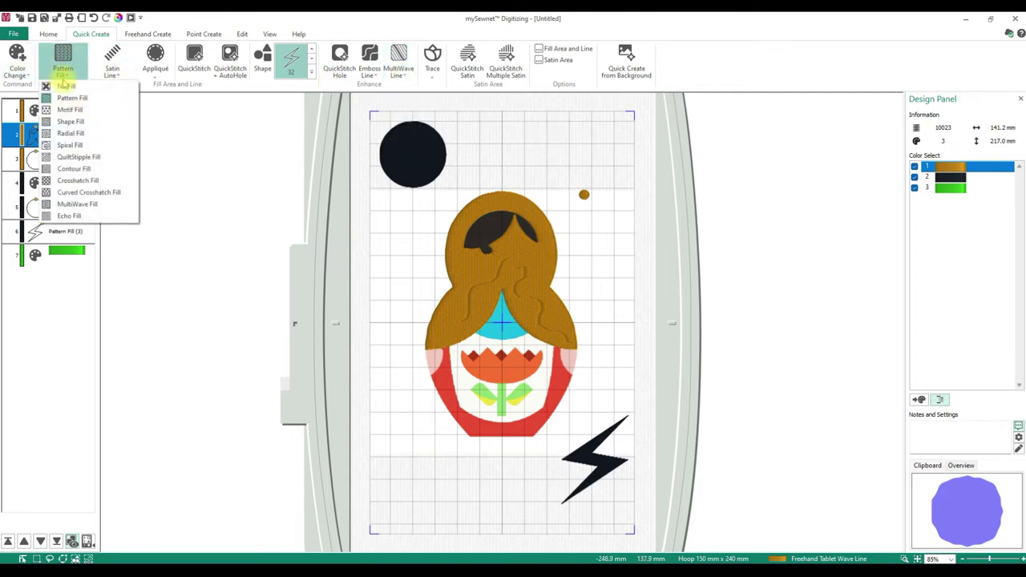
left_click(69, 203)
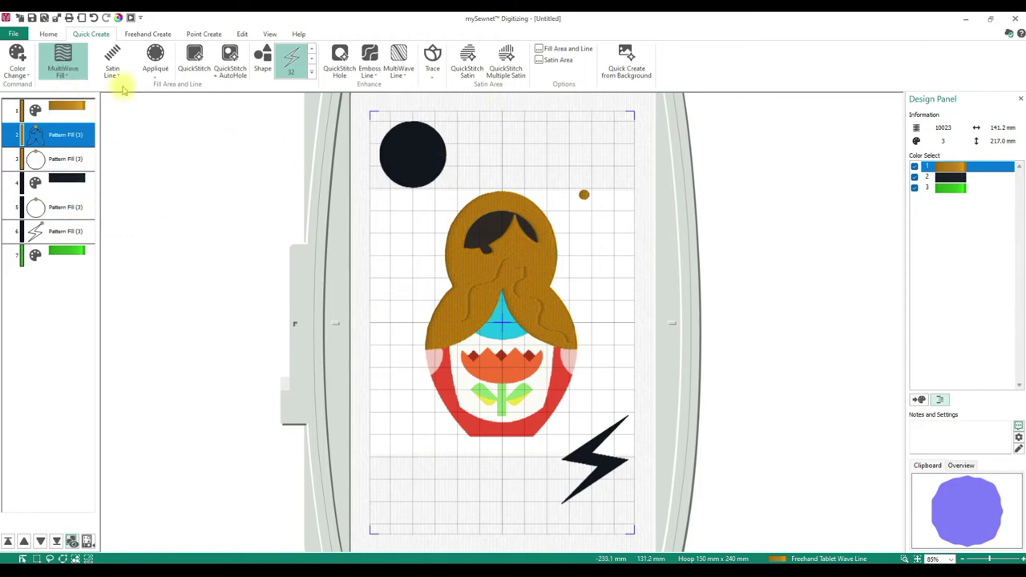
left_click(311, 72)
scroll(368, 128, "up", 3)
left_click(355, 57)
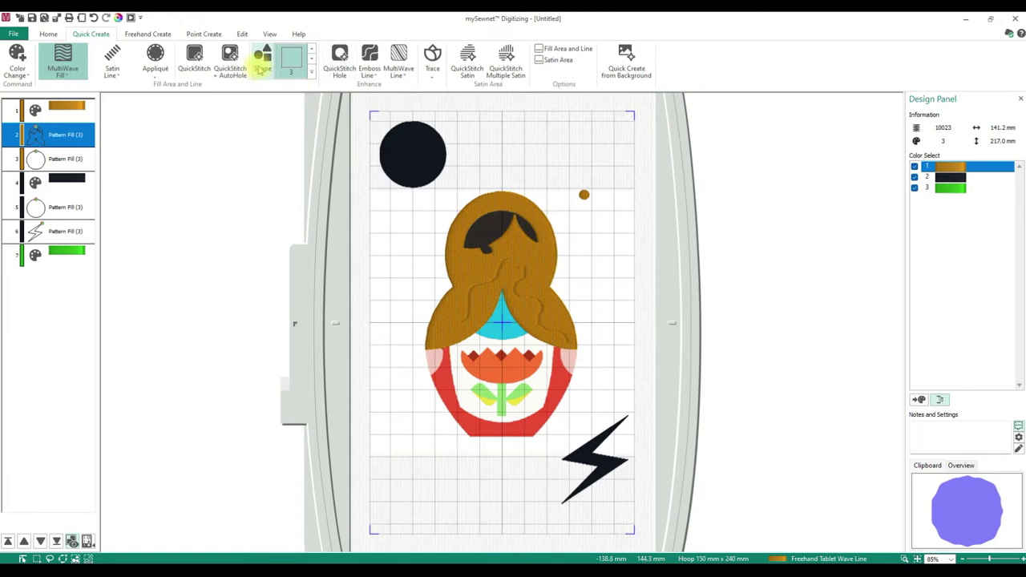
left_click(536, 150)
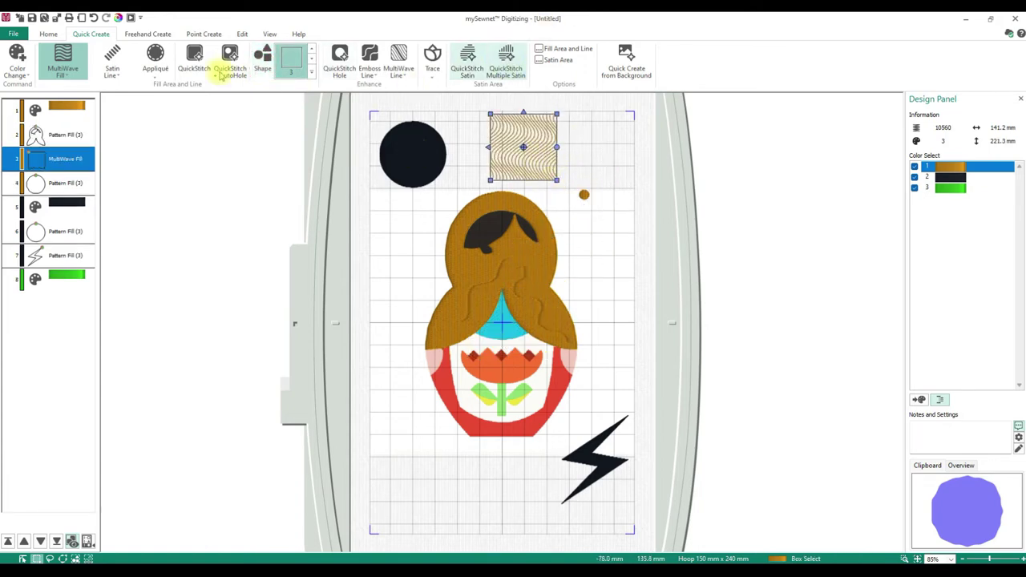
Draw a MultiWave Point Line winding down through the MultiWave-filled square
left_click(398, 66)
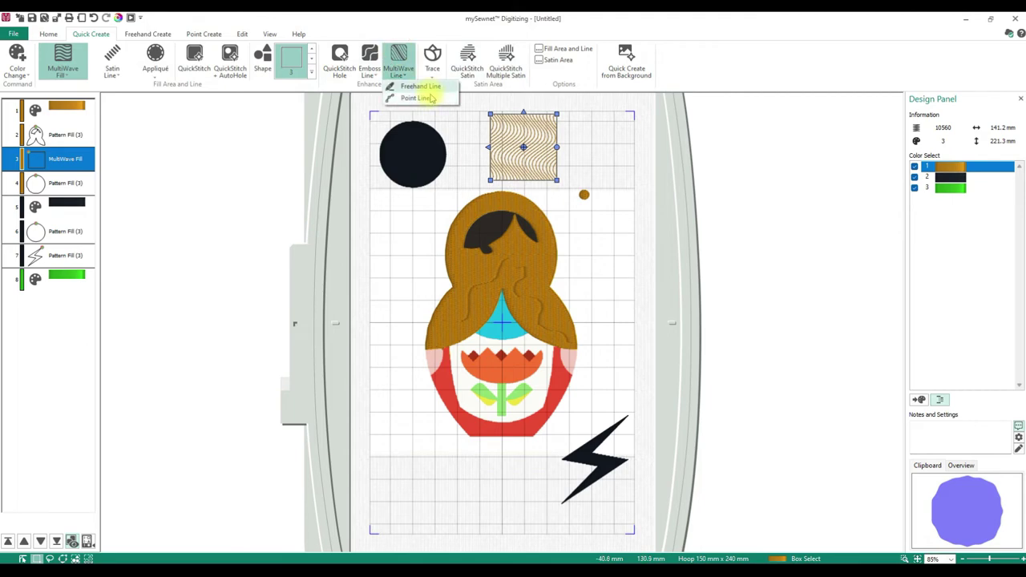
left_click(424, 98)
left_click(521, 132)
left_click(513, 169)
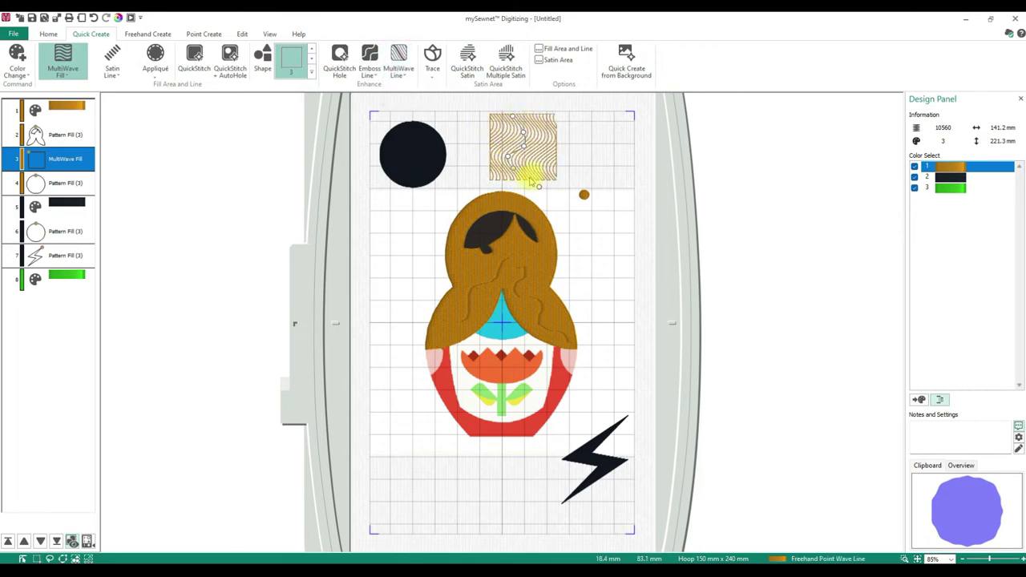
double_click(540, 176)
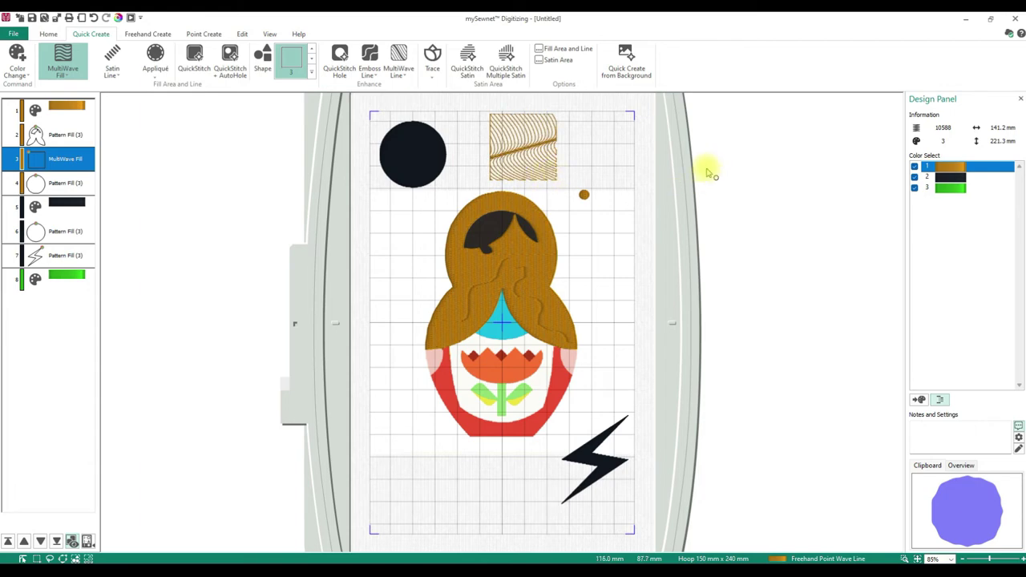
Draw another MultiWave Point Line running diagonally across the square's fill to reshape its waves
left_click(491, 129)
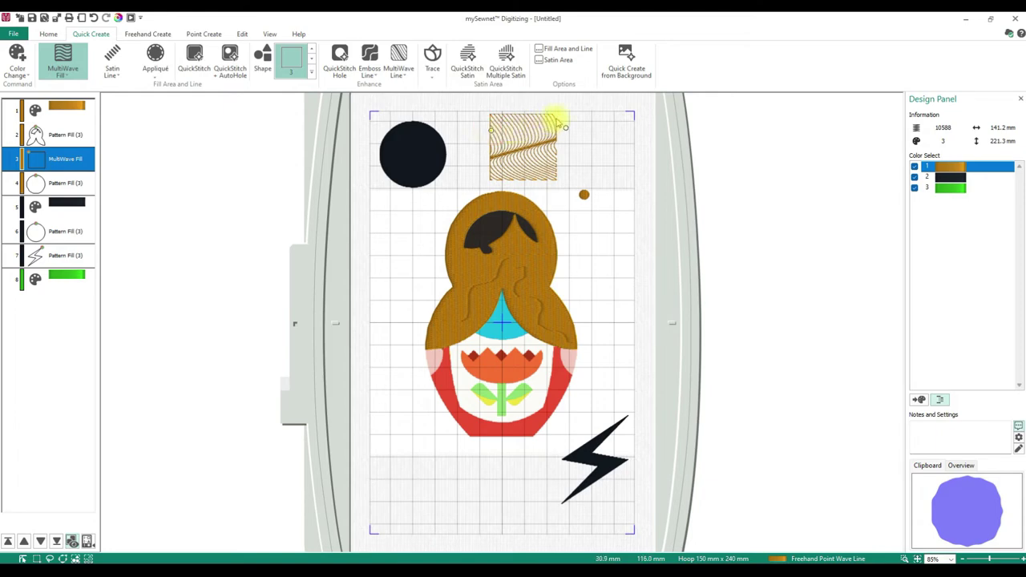
key("Escape")
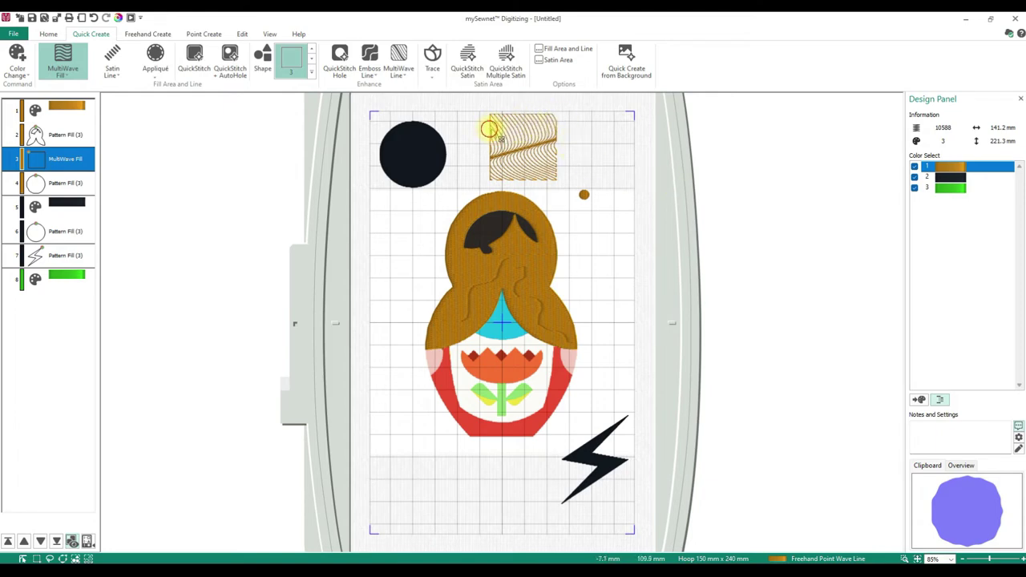
left_click(540, 141)
left_click(567, 183)
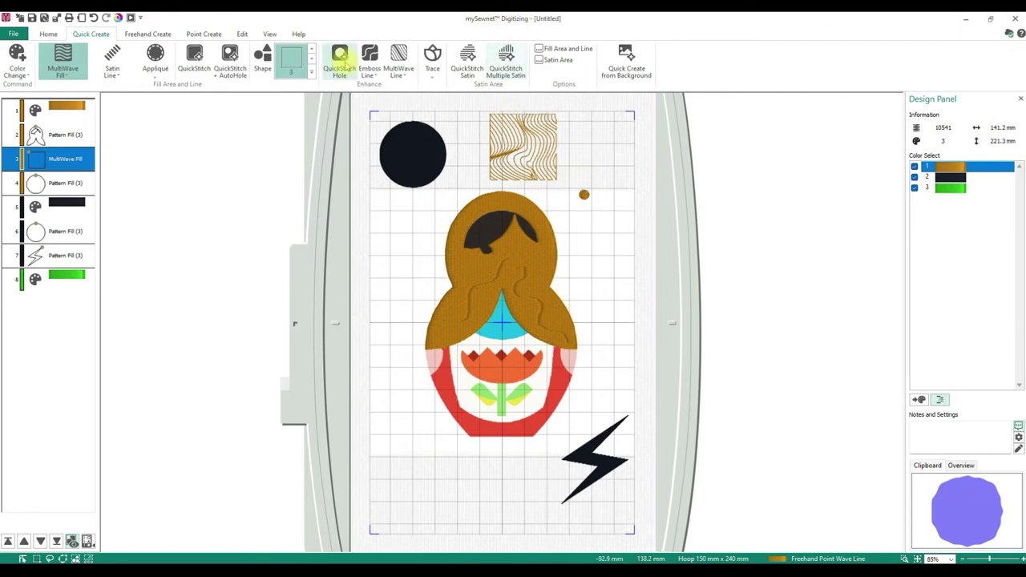
Create a Satin Line Trace along the red border of the doll's lower body with color tolerance 10
left_click(437, 79)
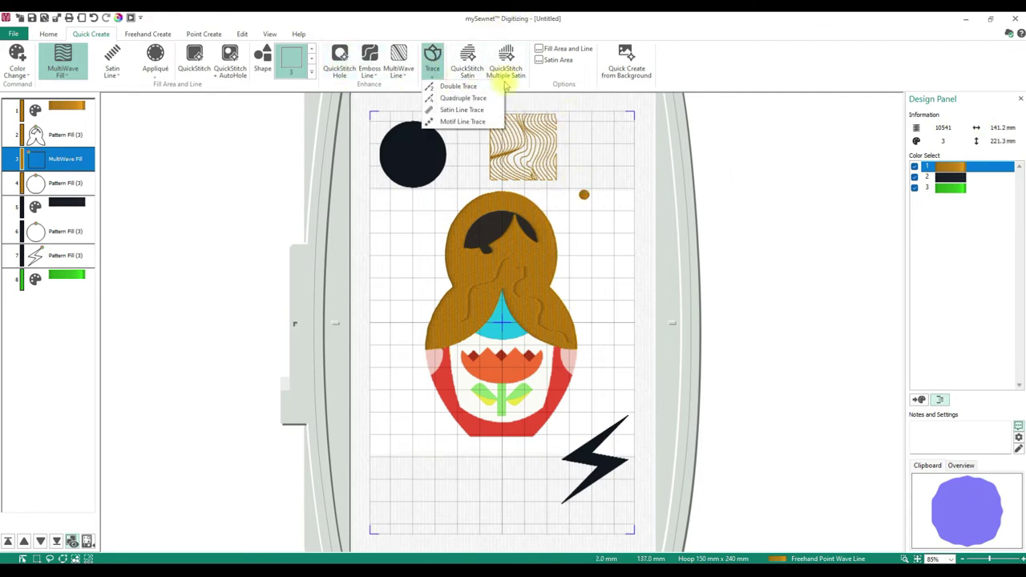
left_click(461, 109)
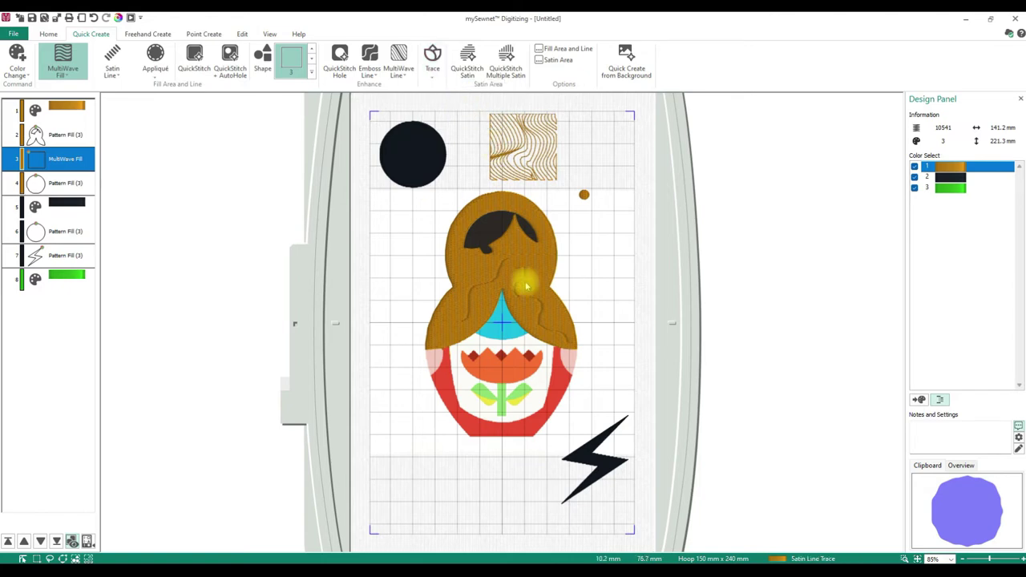
left_click(479, 427)
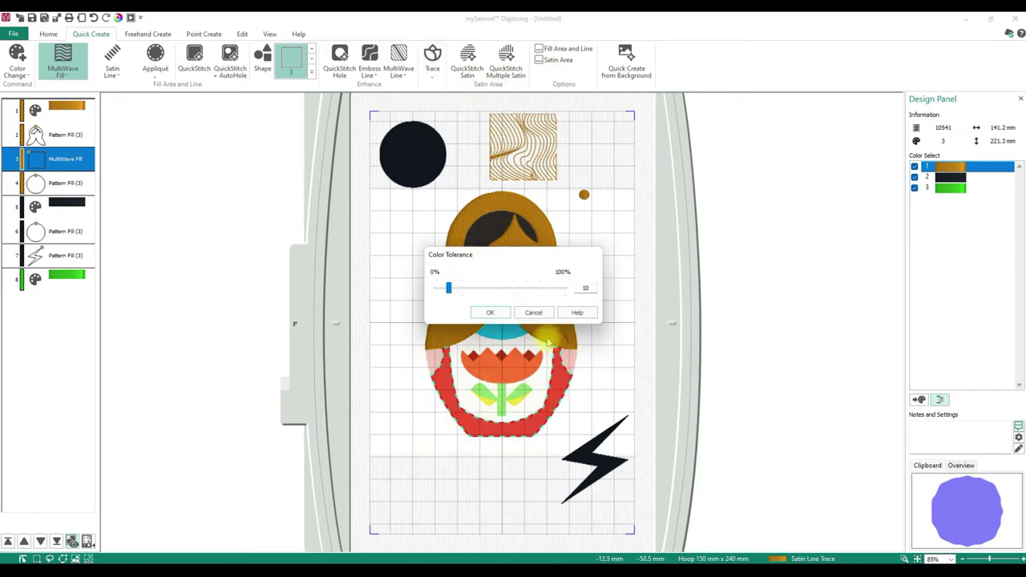
left_click(491, 311)
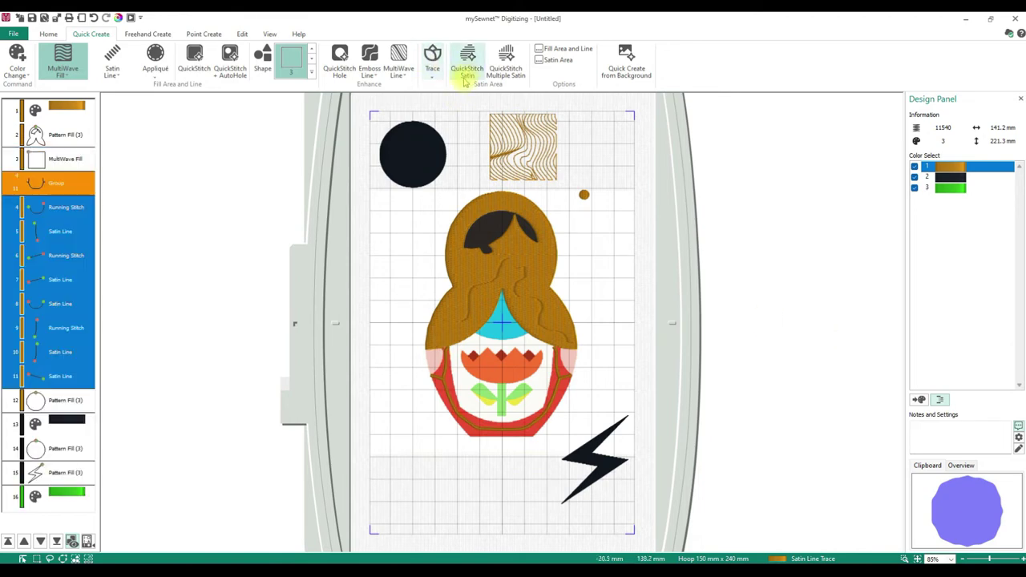
Try a Quadruple Trace on the doll's orange tulip with color tolerance 10
left_click(432, 70)
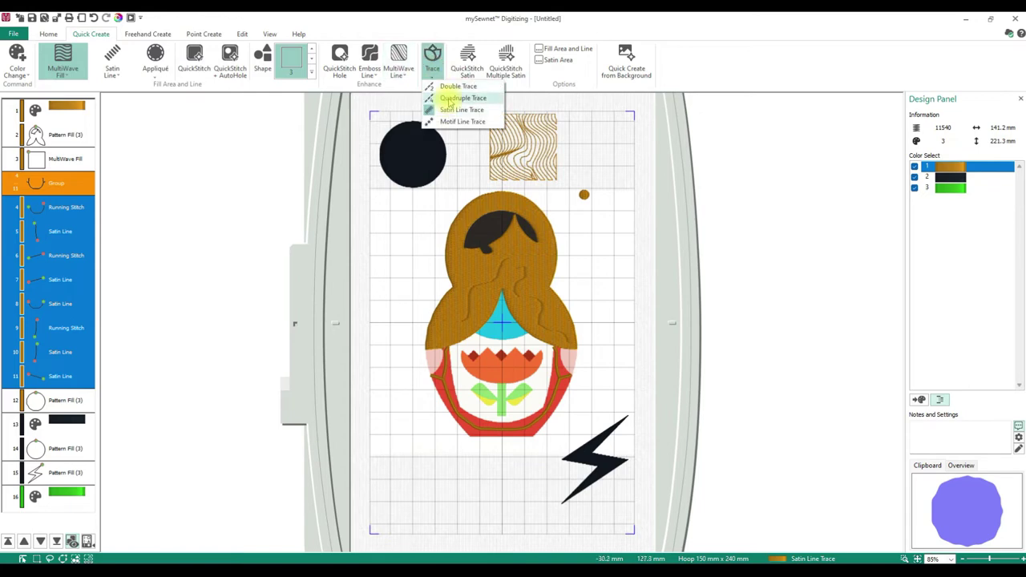
left_click(456, 97)
left_click(498, 395)
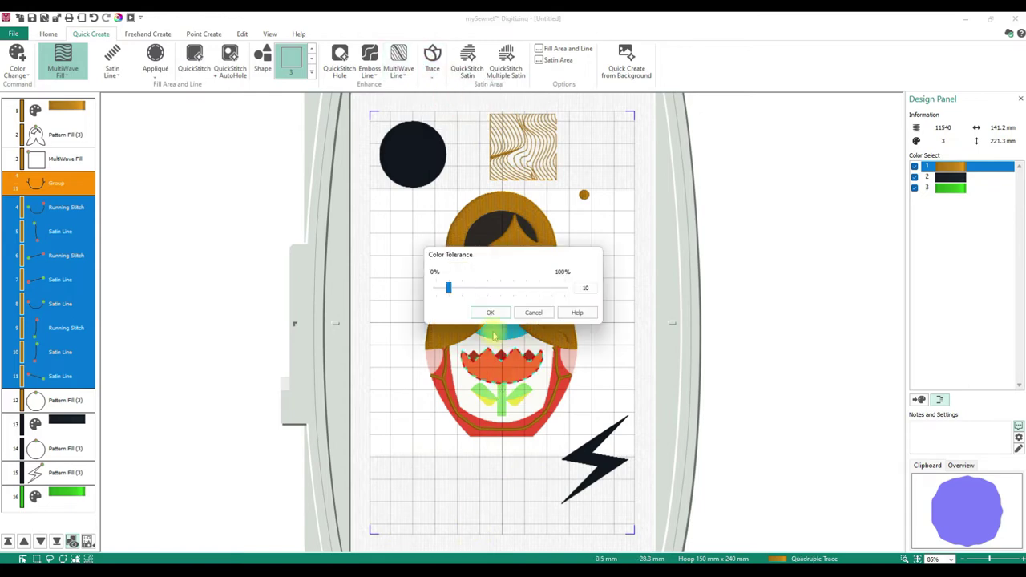
left_click(486, 312)
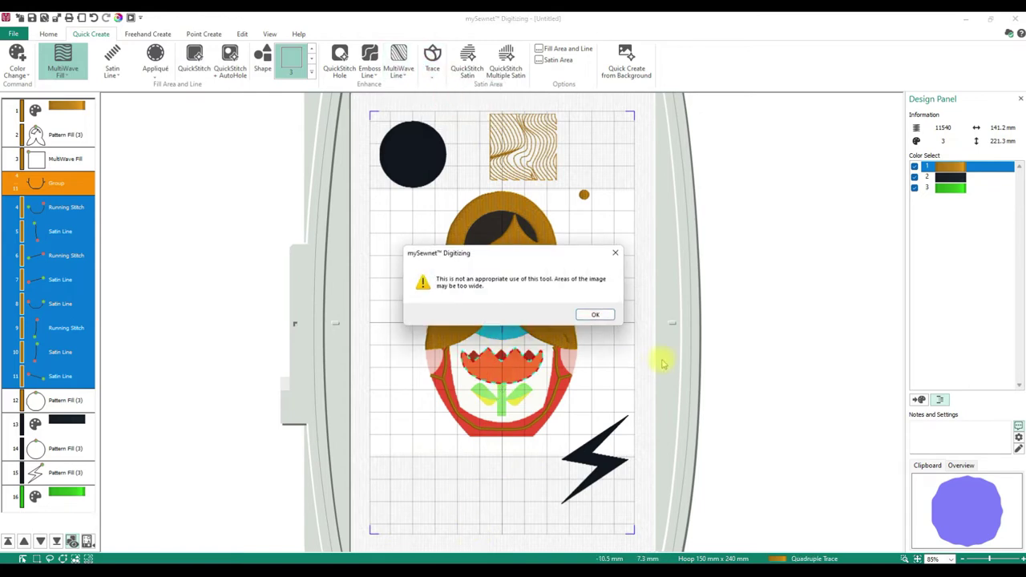
left_click(595, 315)
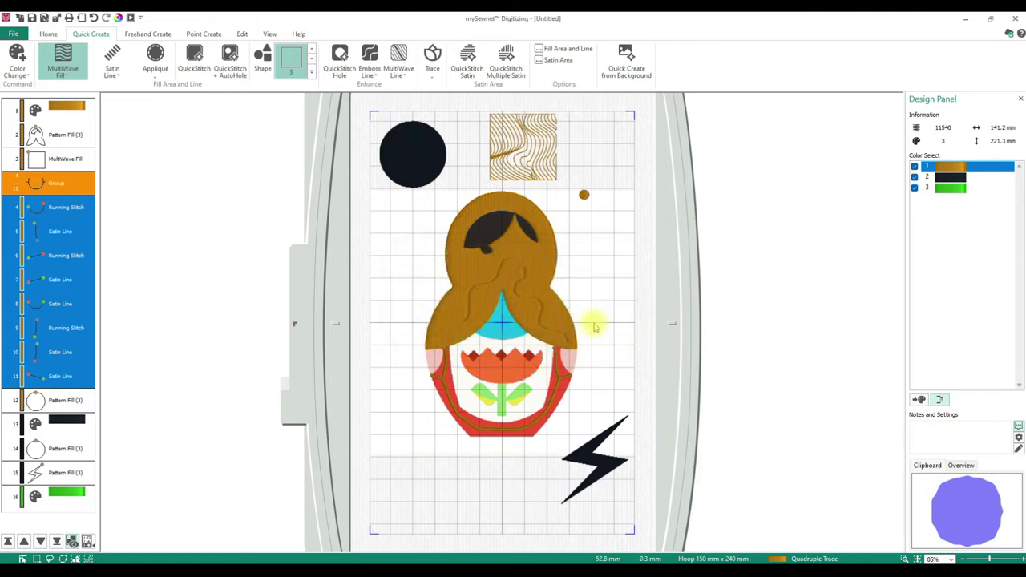
Try the Quadruple Trace on the doll's red lower border and on the blue area between the headscarf ends
left_click(471, 433)
left_click(488, 311)
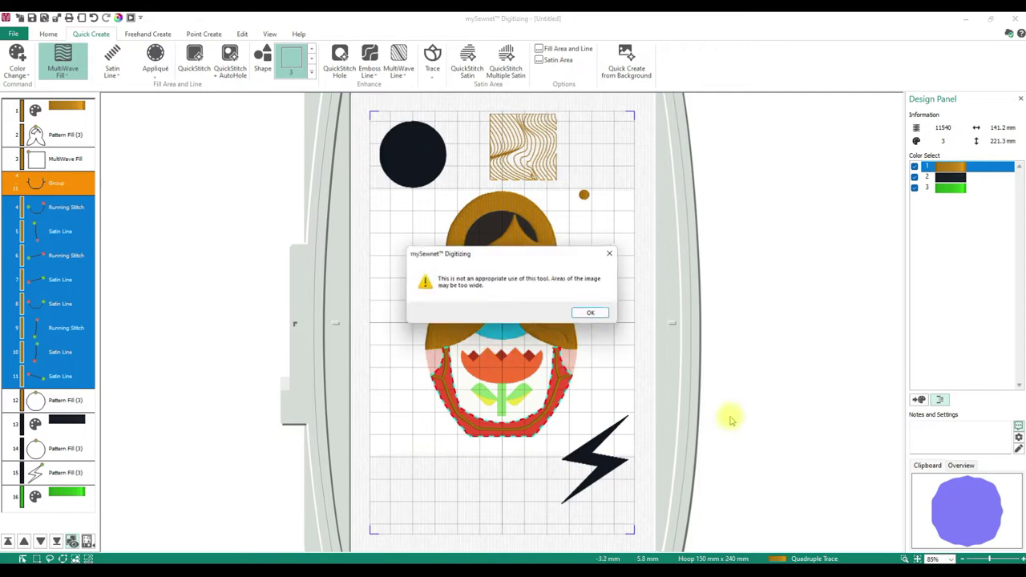
left_click(598, 313)
left_click(478, 326)
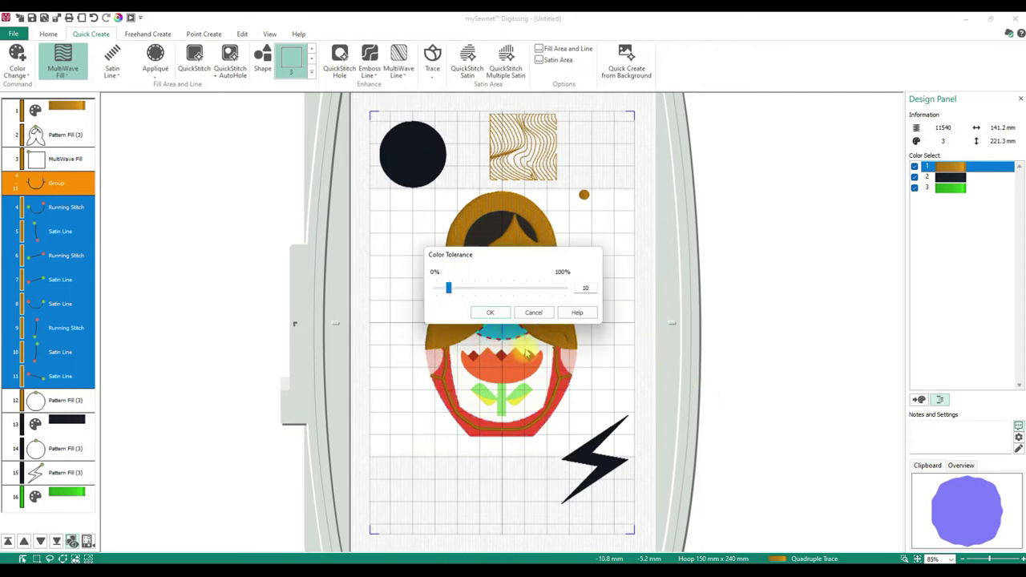
left_click(500, 315)
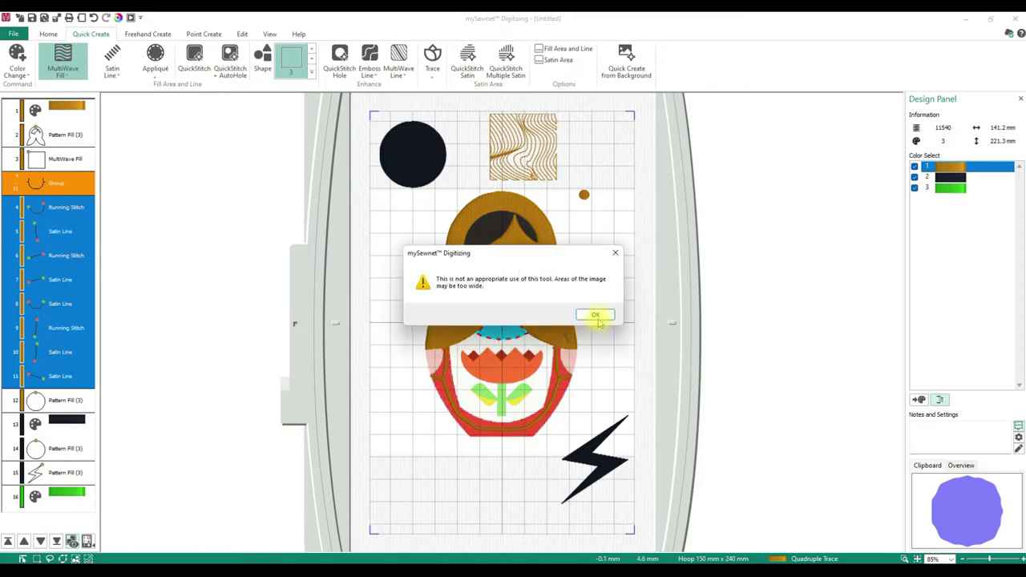
left_click(596, 313)
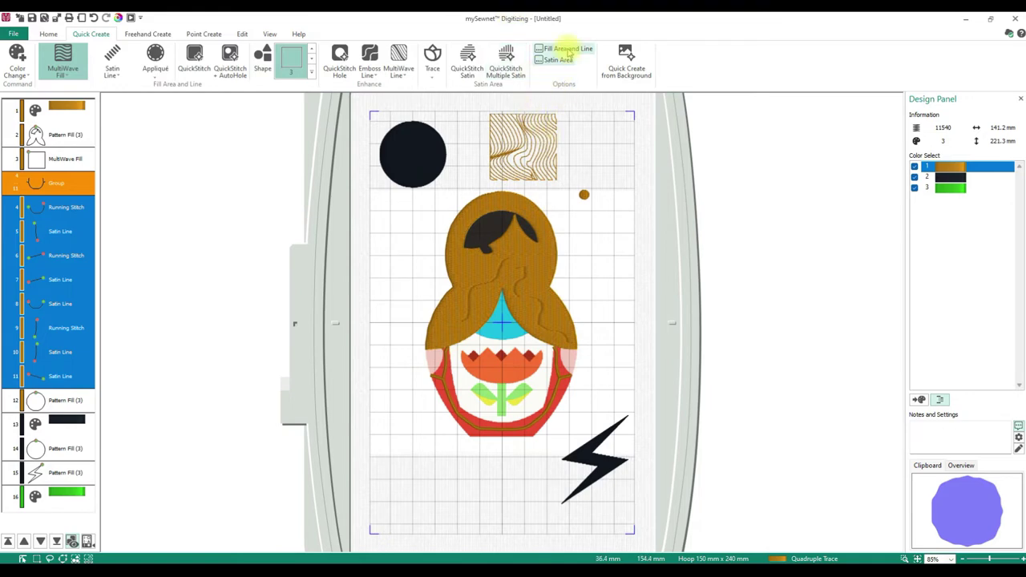
Activate the QuickStitch Satin tool for creating a satin area from the doll picture
left_click(472, 75)
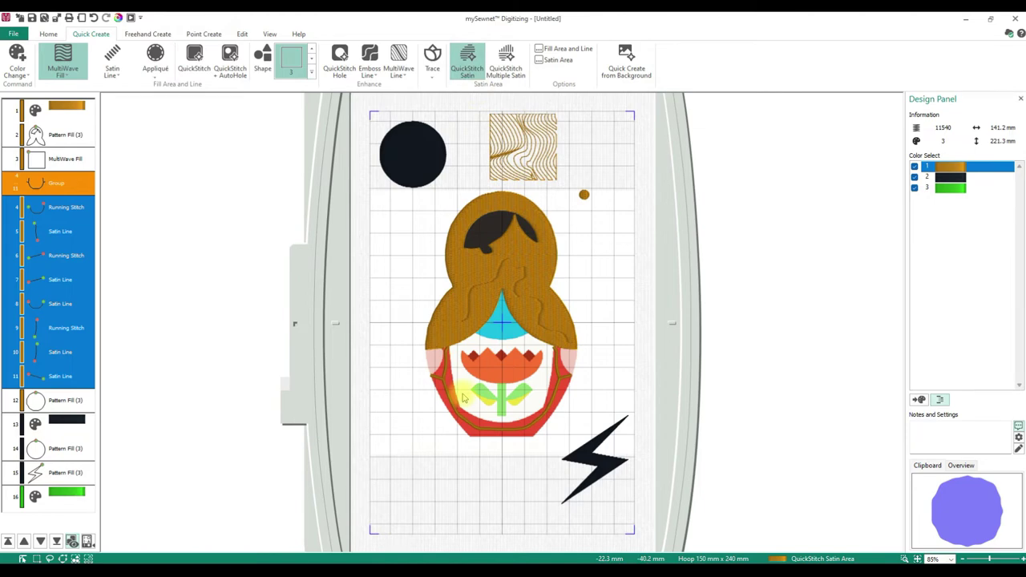
Convert the orange tulip to a QuickStitch satin area, and its green stem and yellow leaf parts to QuickStitch Multiple Satin areas
left_click(500, 376)
left_click(485, 330)
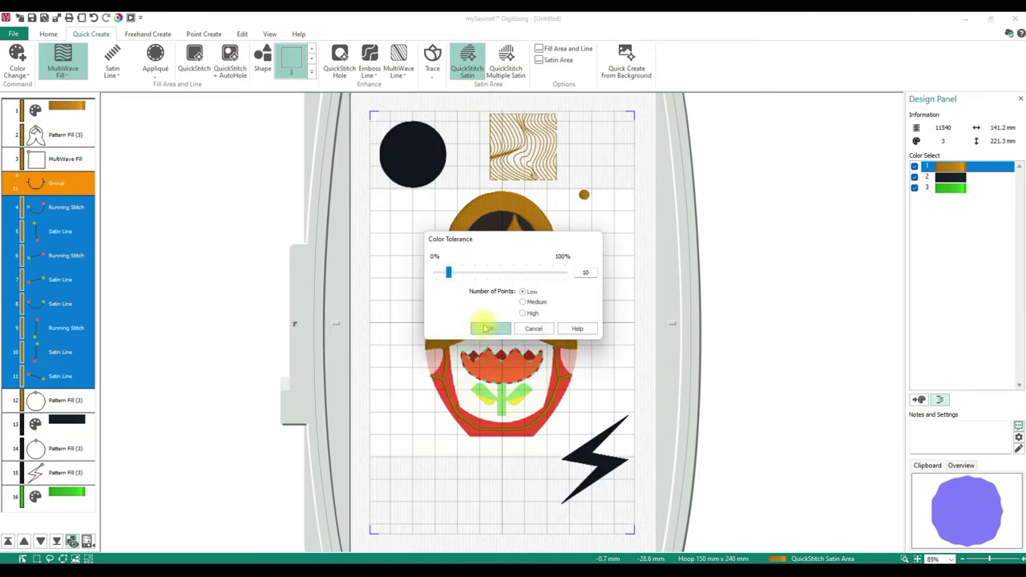
left_click(513, 77)
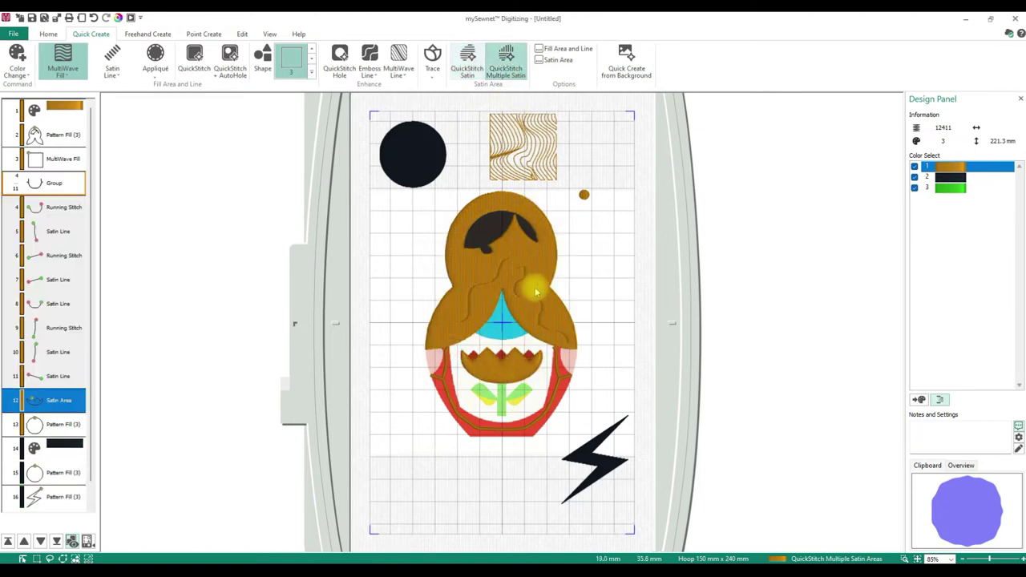
left_click(498, 402)
left_click(485, 329)
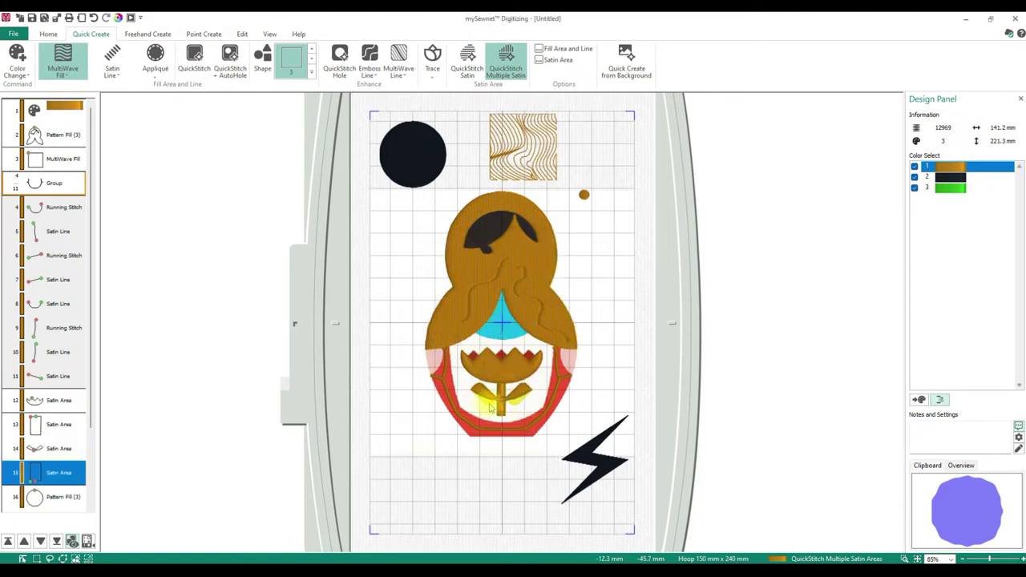
left_click(487, 409)
left_click(488, 328)
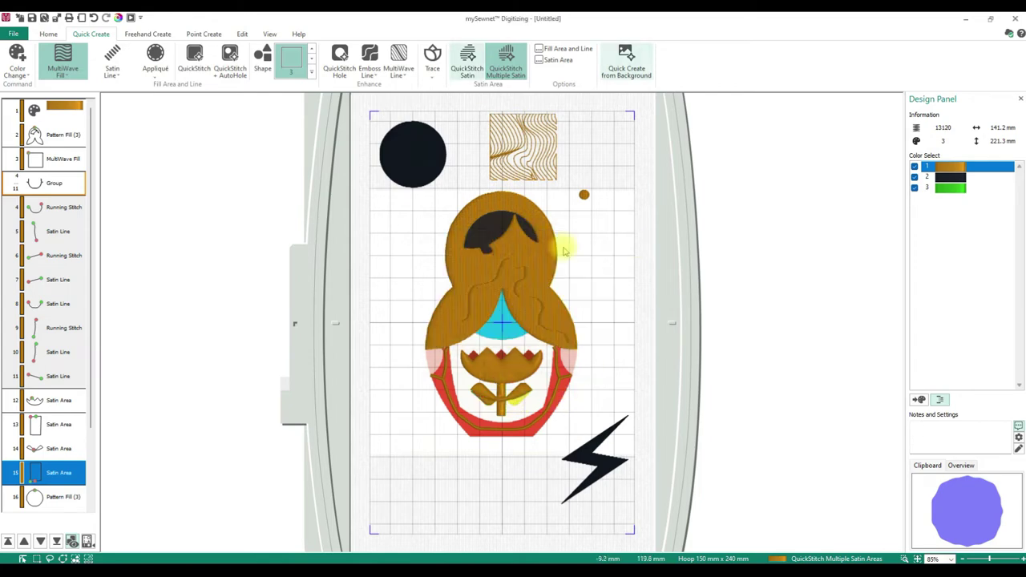
Check the MultiWave Fill options without changing them, and switch the fill type to Pattern Fill
left_click(571, 49)
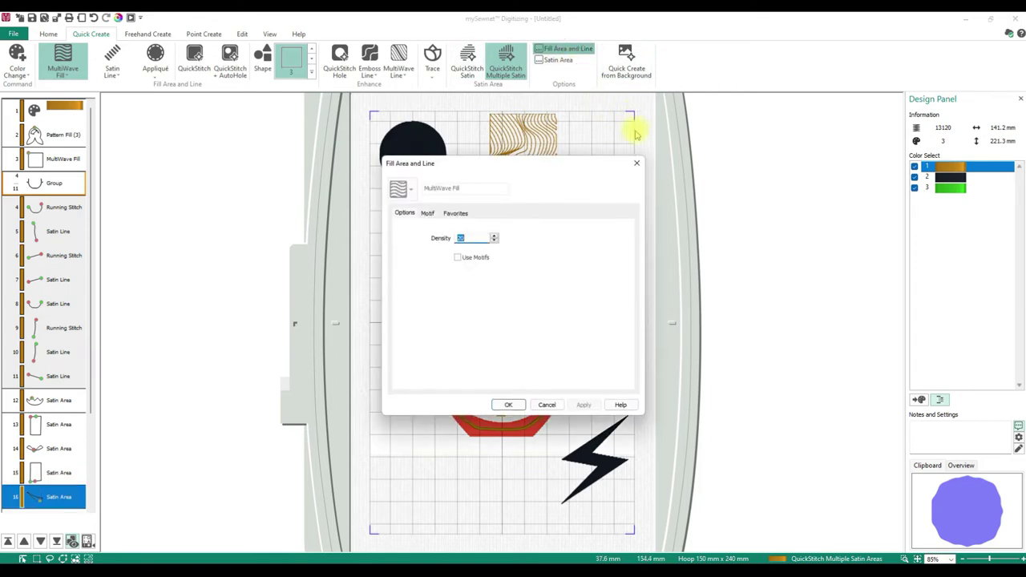
left_click(548, 405)
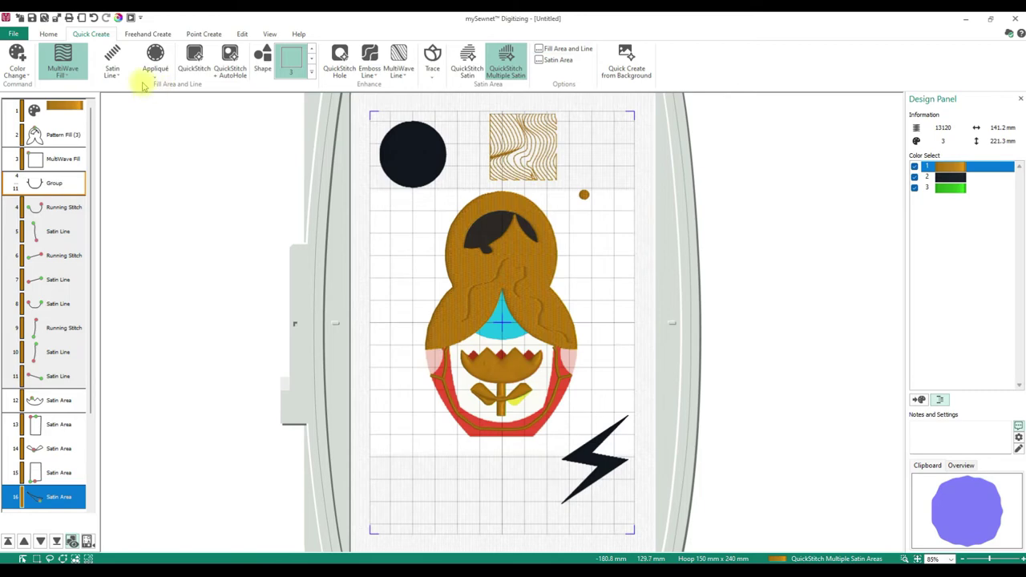
left_click(63, 73)
left_click(69, 97)
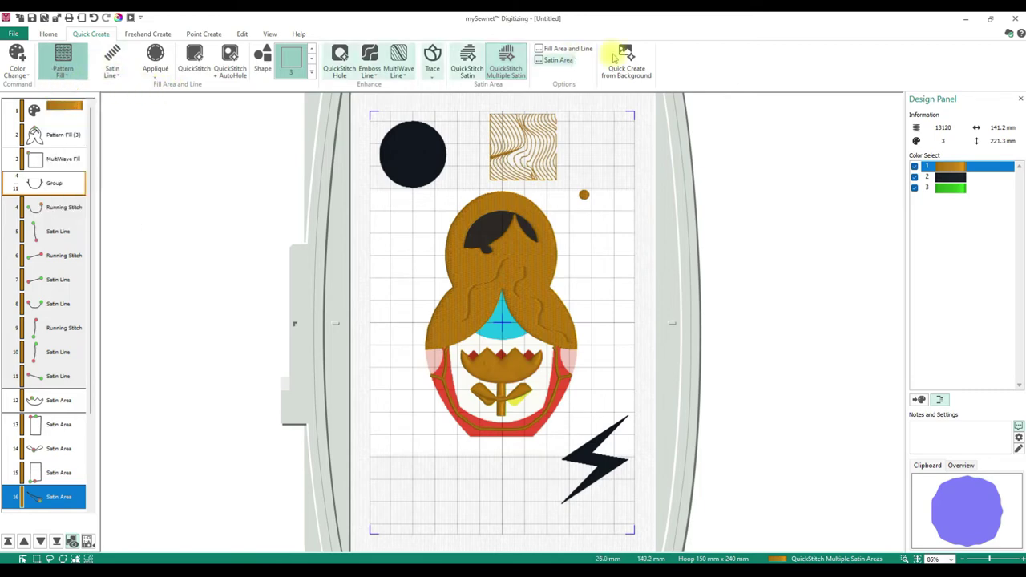
Examine the Pattern Fill options while trying pattern 4 without keeping it, and review the Satin Area options
left_click(561, 49)
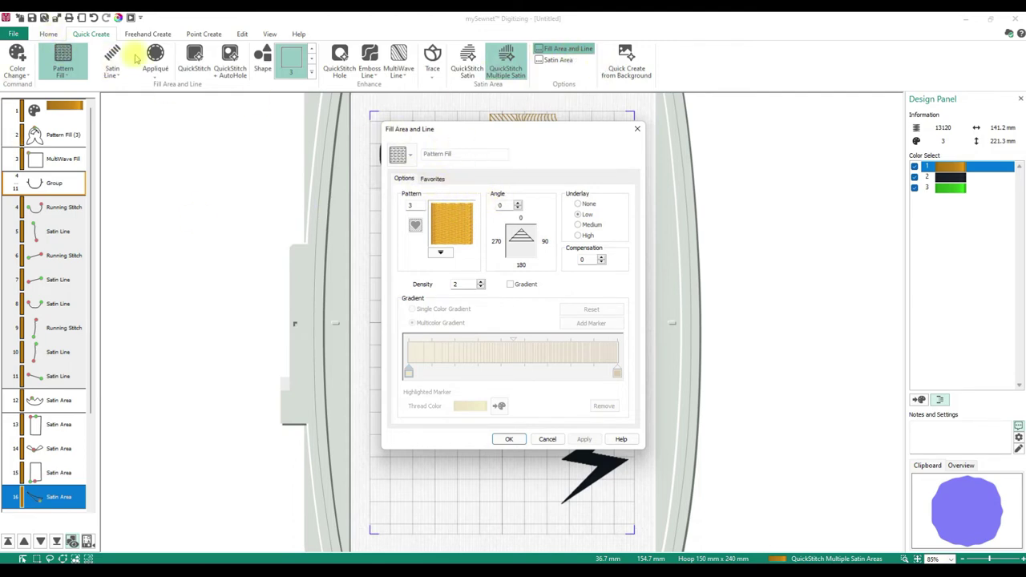
left_click(50, 67)
left_click(440, 253)
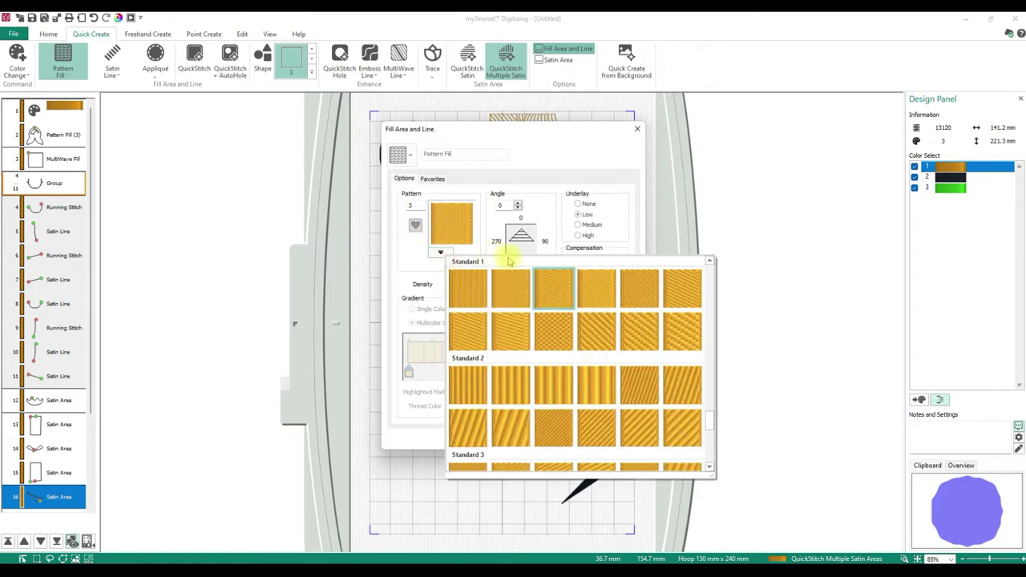
left_click(614, 295)
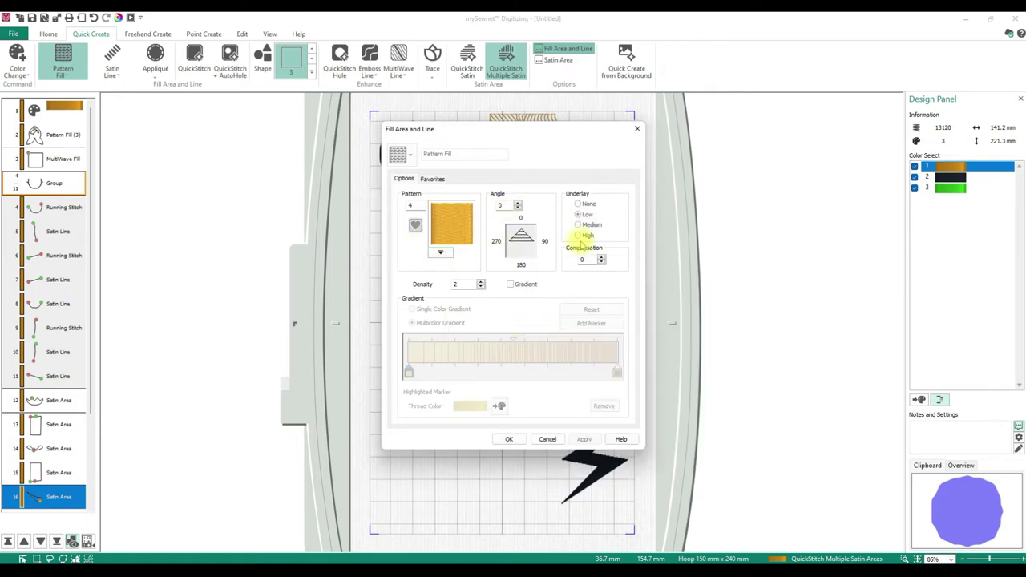
left_click(548, 439)
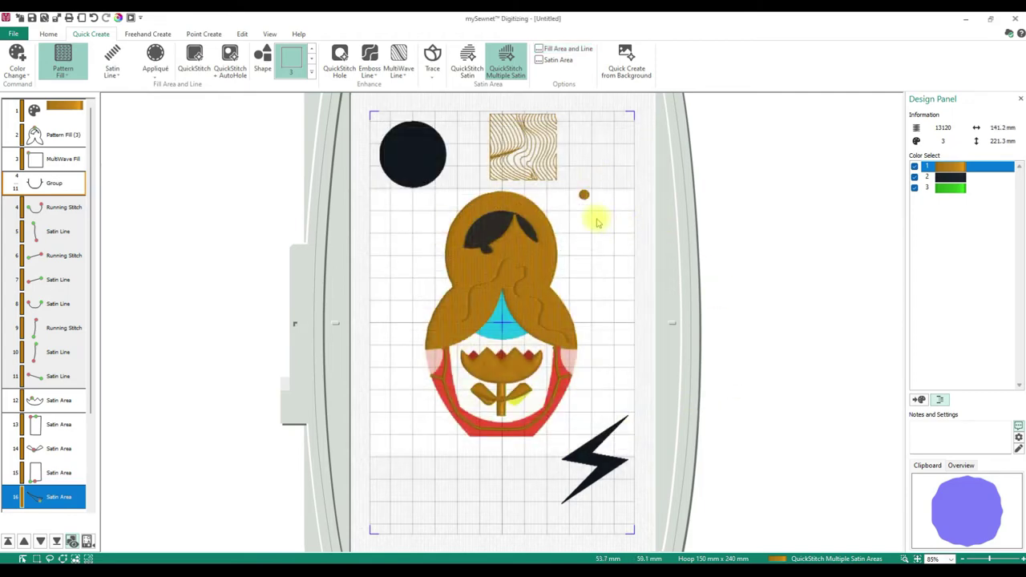
left_click(559, 59)
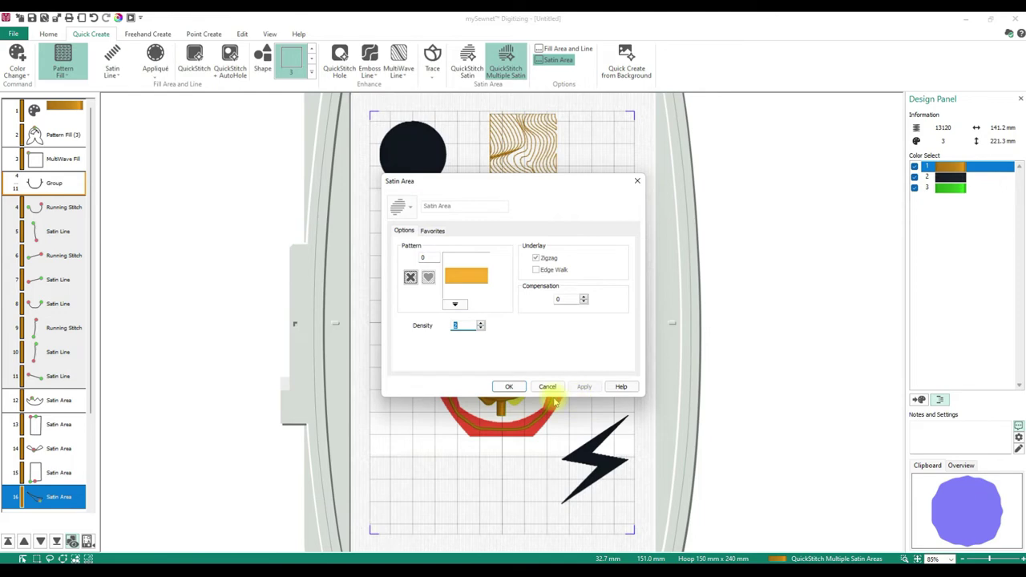
left_click(518, 387)
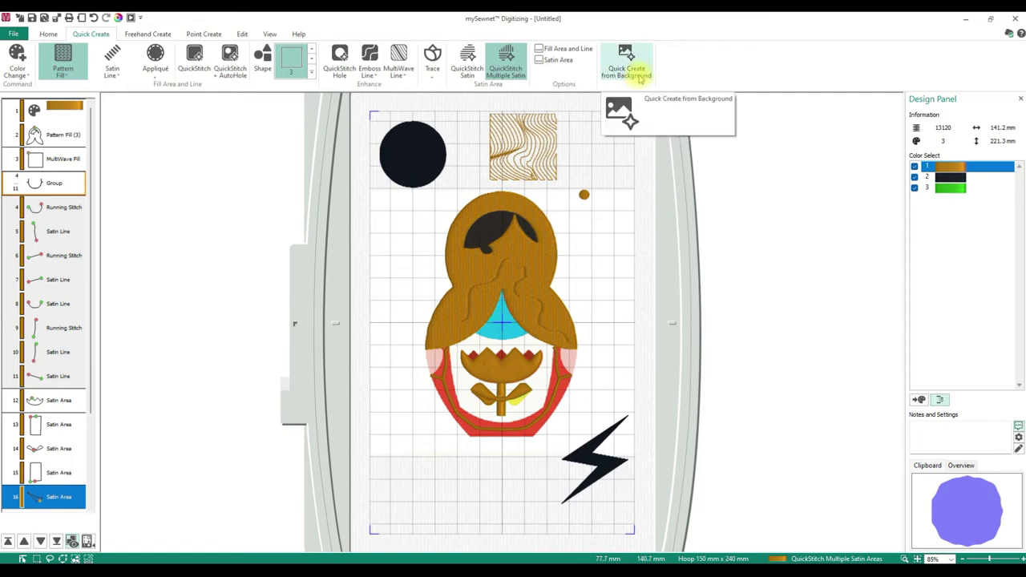
Run Quick Create from Background on the entire image, producing an Express Embroidery with the default 10 thread colors and Woven fabric settings
left_click(640, 79)
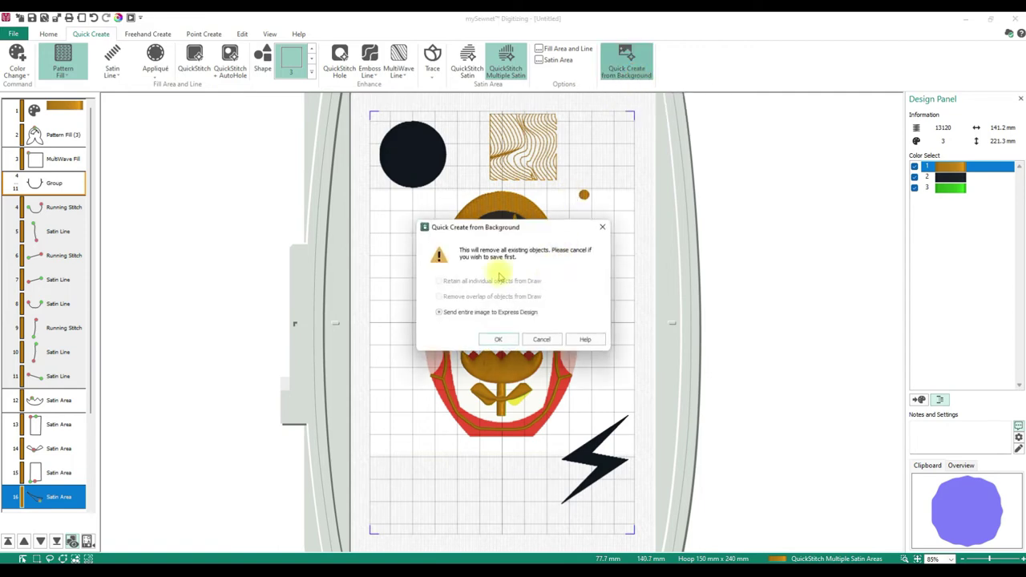
left_click(499, 340)
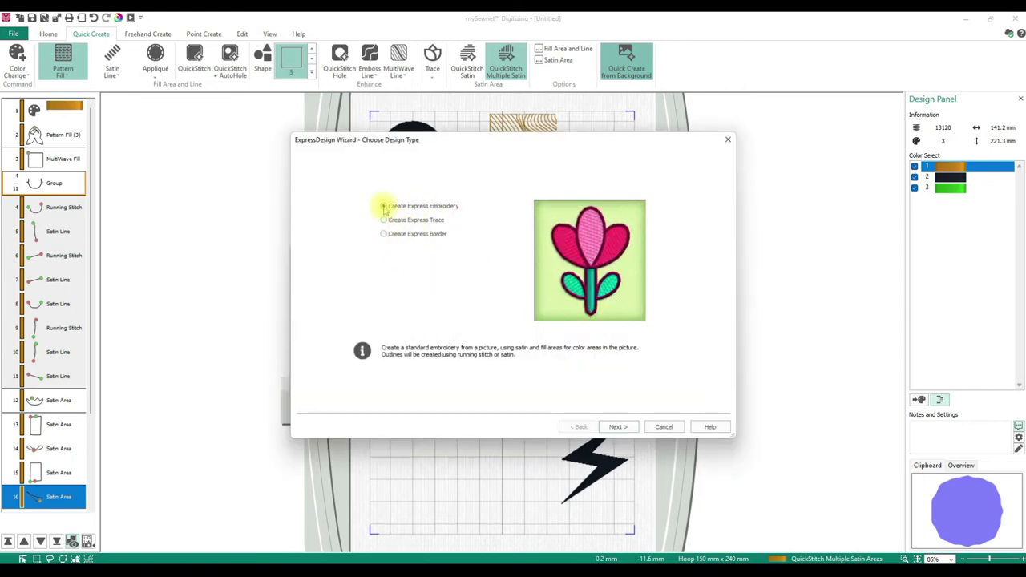
left_click(622, 425)
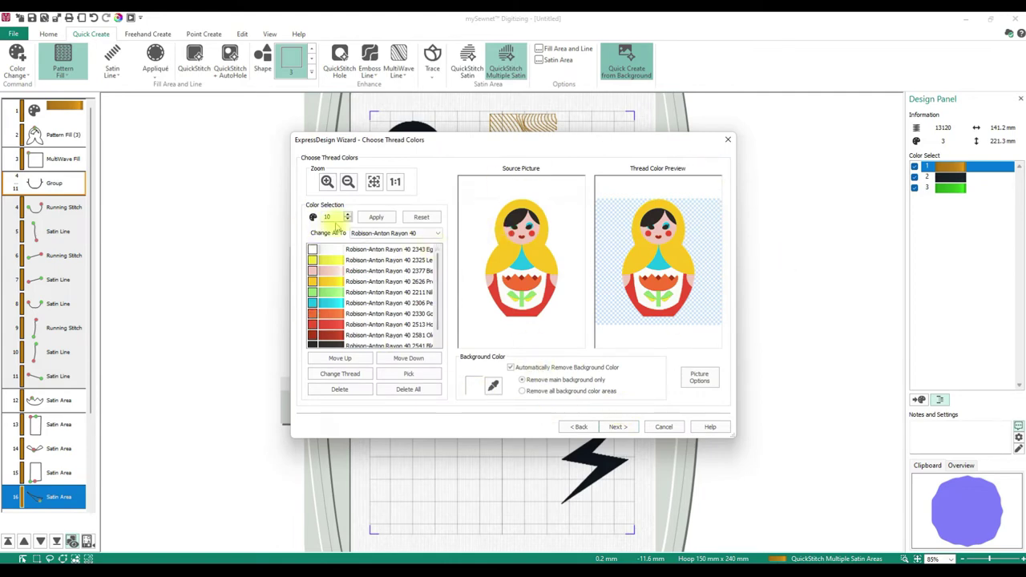
left_click(618, 427)
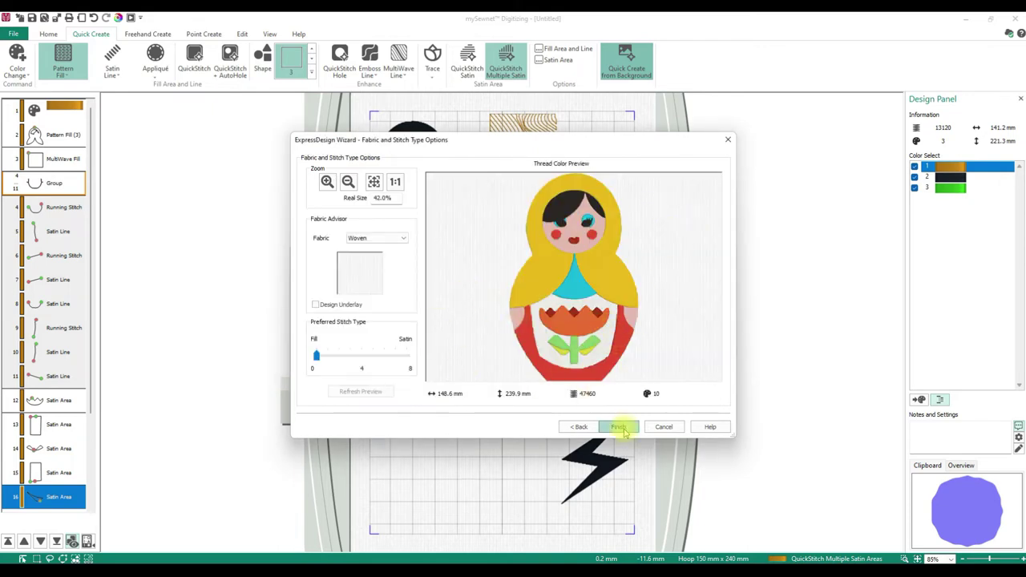
left_click(618, 426)
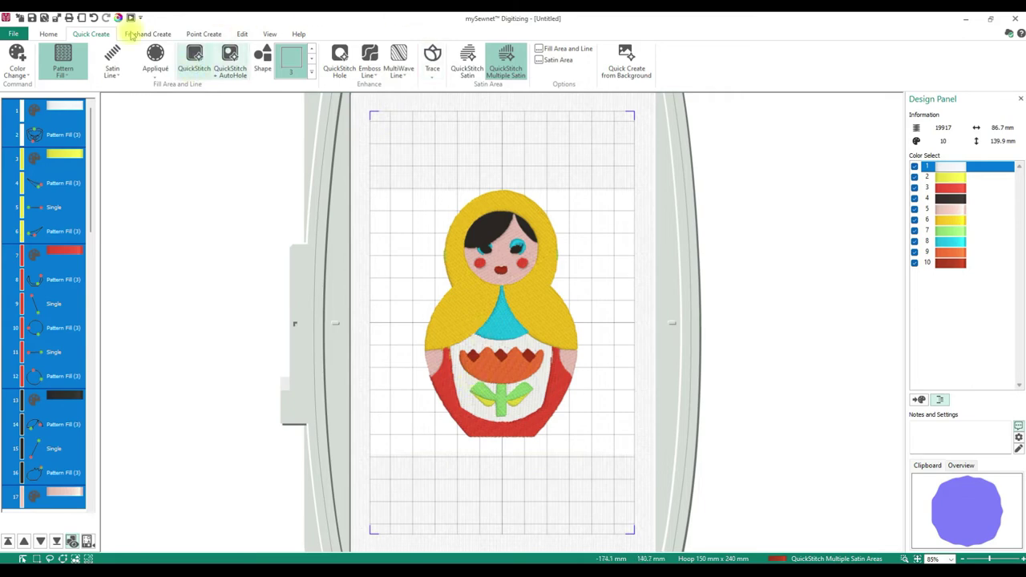
Create a chain of freehand Single Stitch lines from the doll's mouth around the outside of the doll
left_click(137, 35)
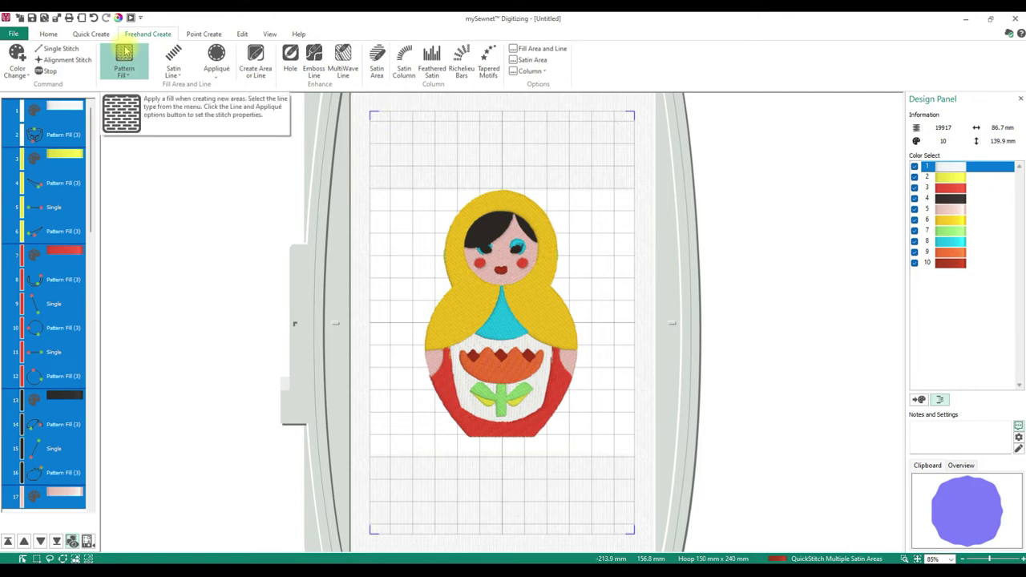
left_click(125, 52)
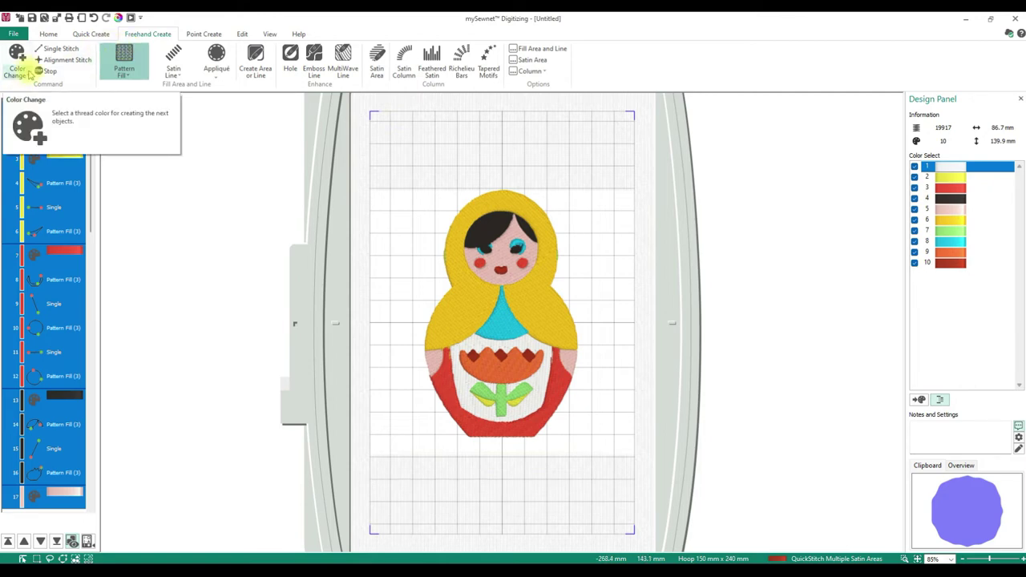
left_click(70, 55)
left_click(419, 163)
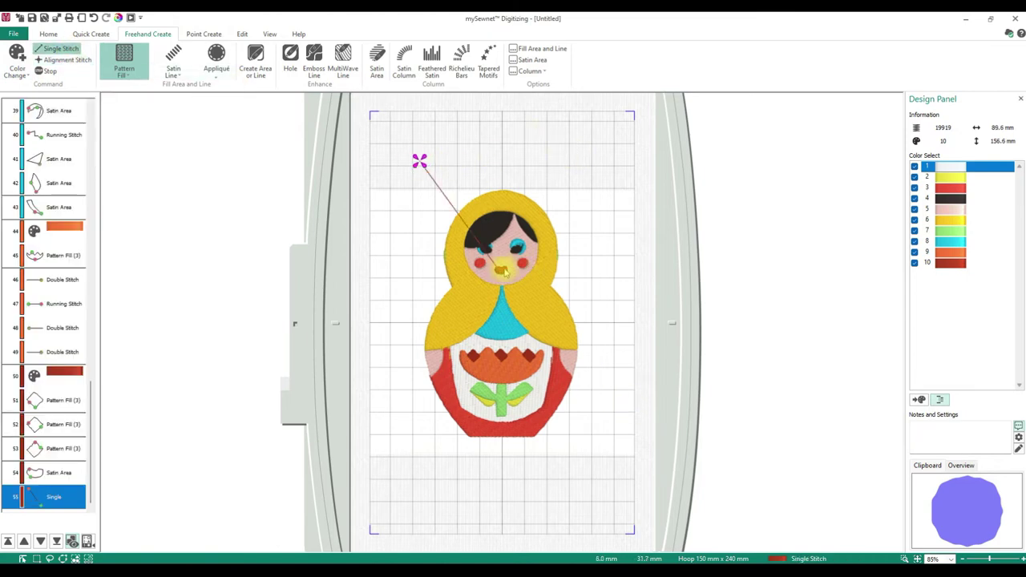
left_click(66, 504)
left_click(522, 131)
left_click(580, 196)
left_click(582, 454)
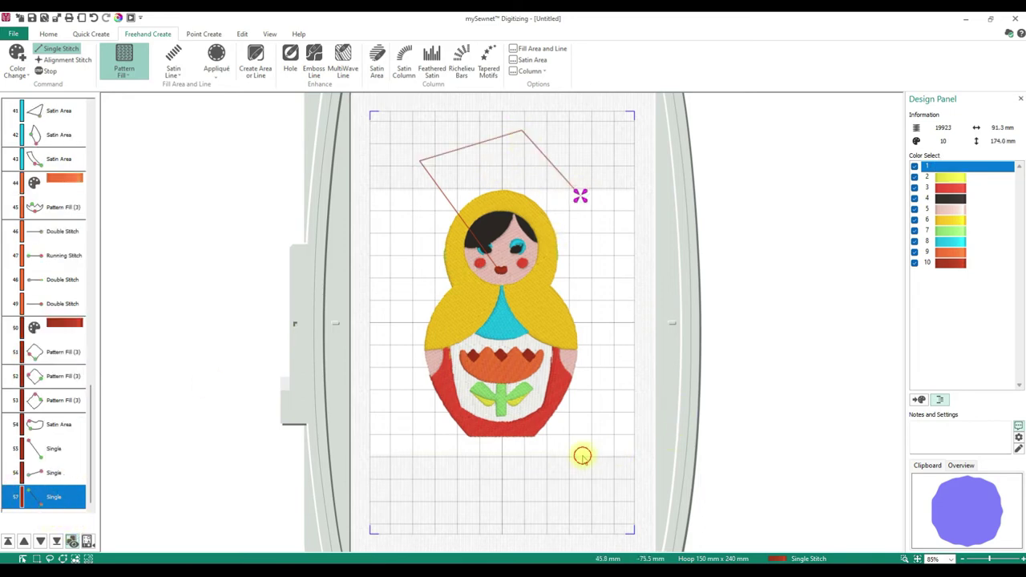
left_click(446, 476)
left_click(393, 283)
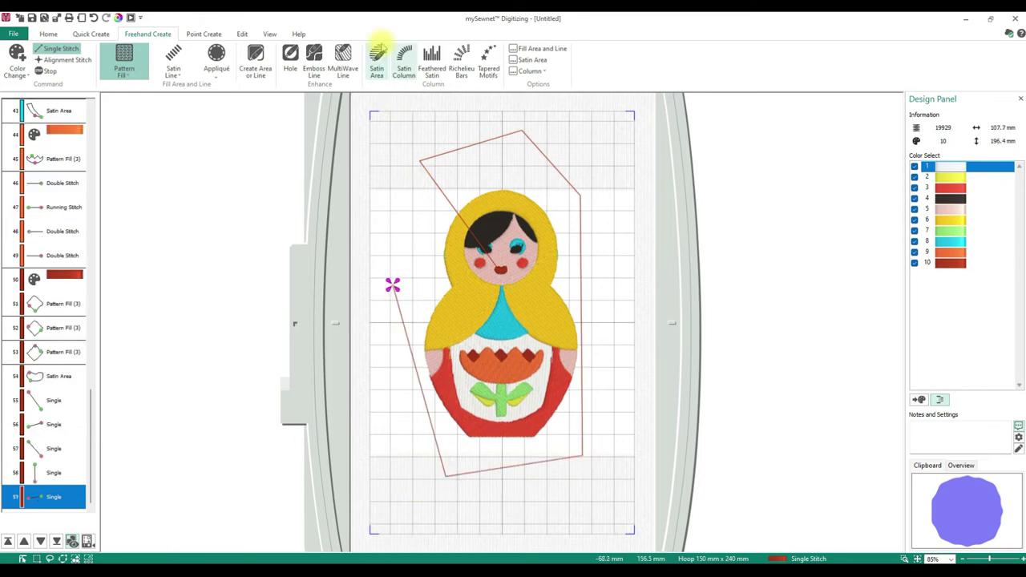
left_click(397, 142)
left_click(603, 151)
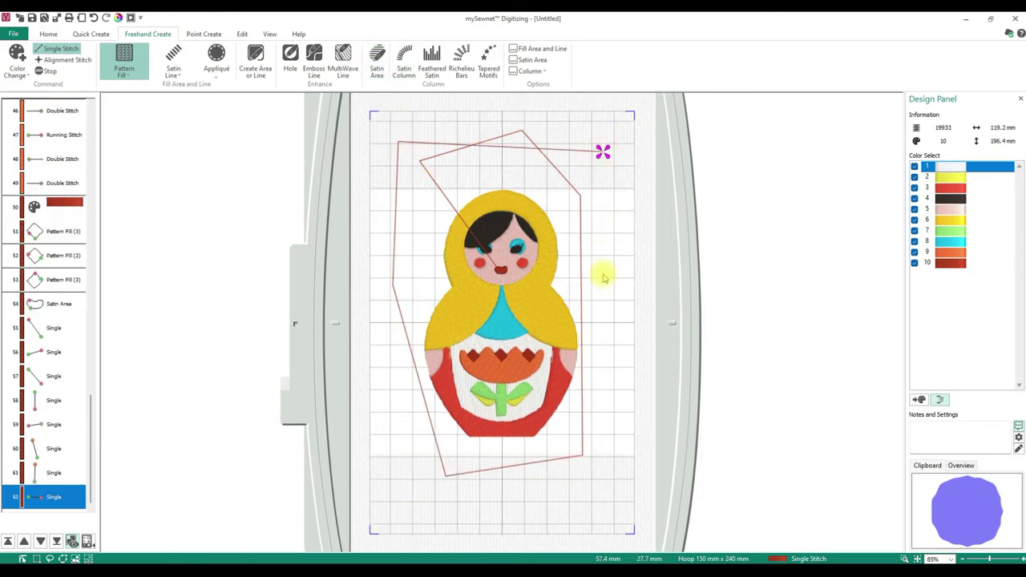
Extend the single stitches with short crisscrossing segments beside the doll's head, near the hoop's upper right corner
left_click(603, 158)
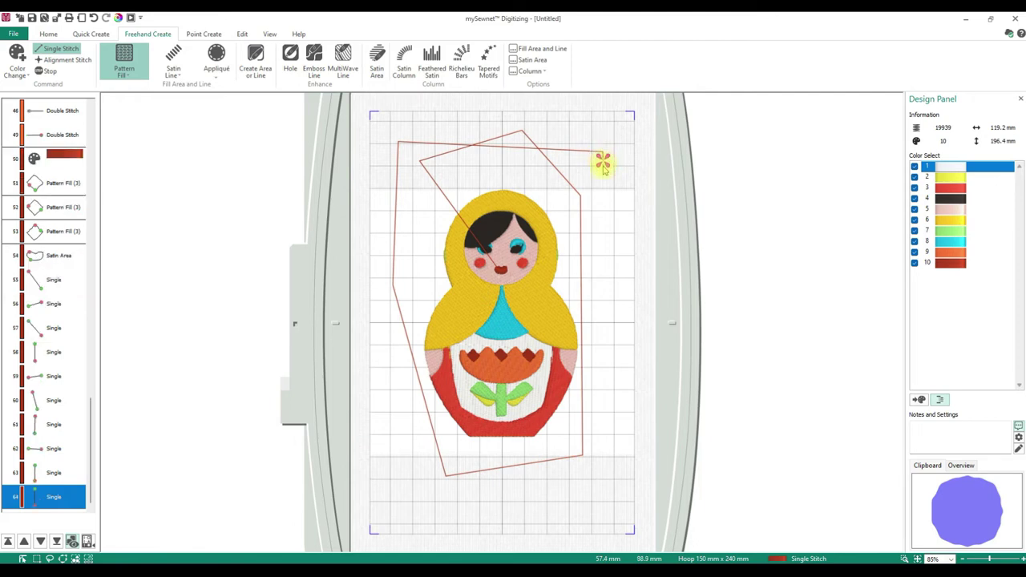
left_click(603, 164)
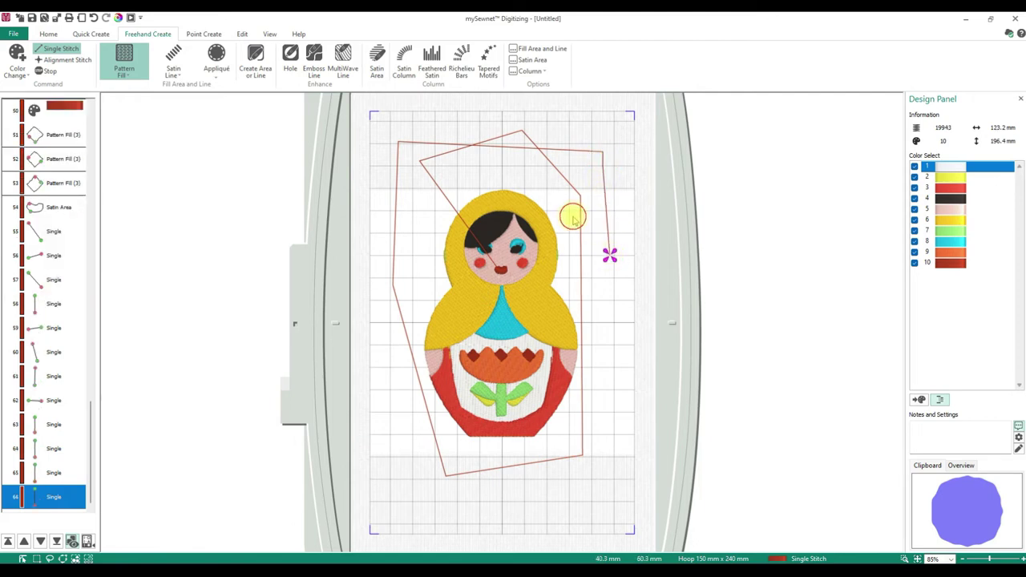
left_click(572, 215)
left_click(583, 178)
left_click(603, 143)
left_click(614, 183)
left_click(614, 226)
left_click(593, 207)
left_click(577, 169)
left_click(613, 157)
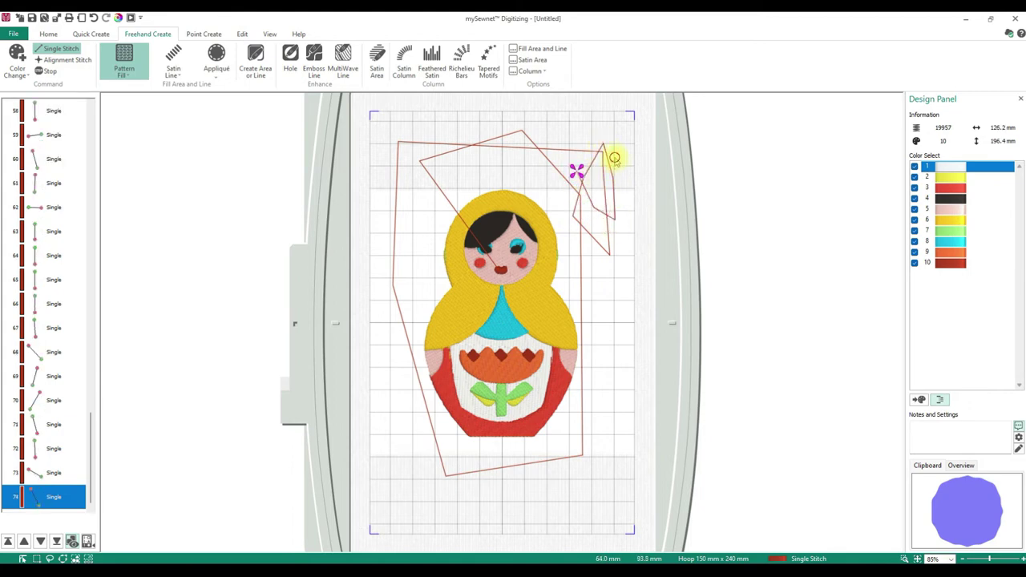
Place alignment stitches at the stitched outline's lower left corner and on the green stem, adding a Stop command after each
left_click(64, 59)
left_click(445, 476)
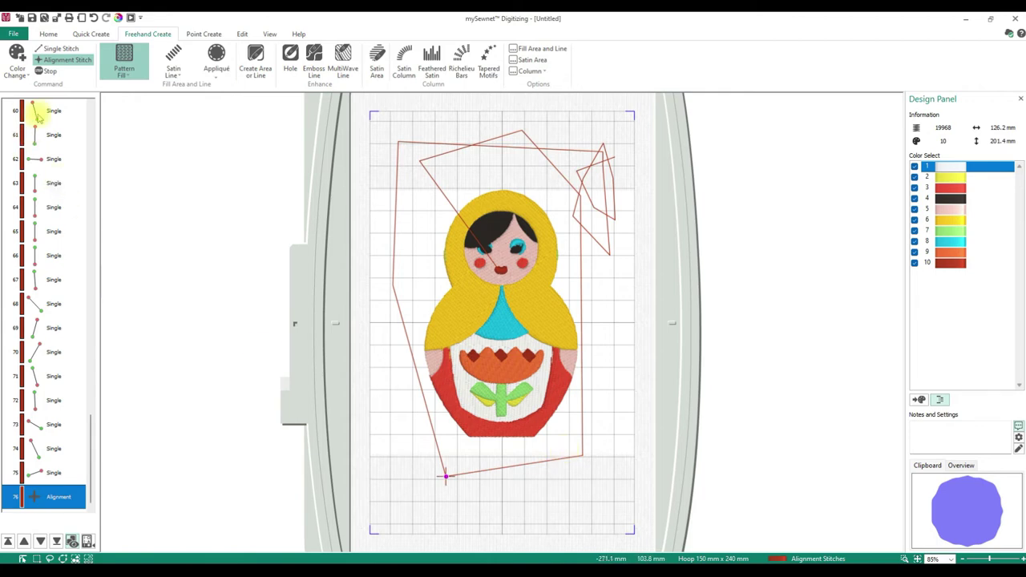
left_click(42, 72)
left_click(500, 389)
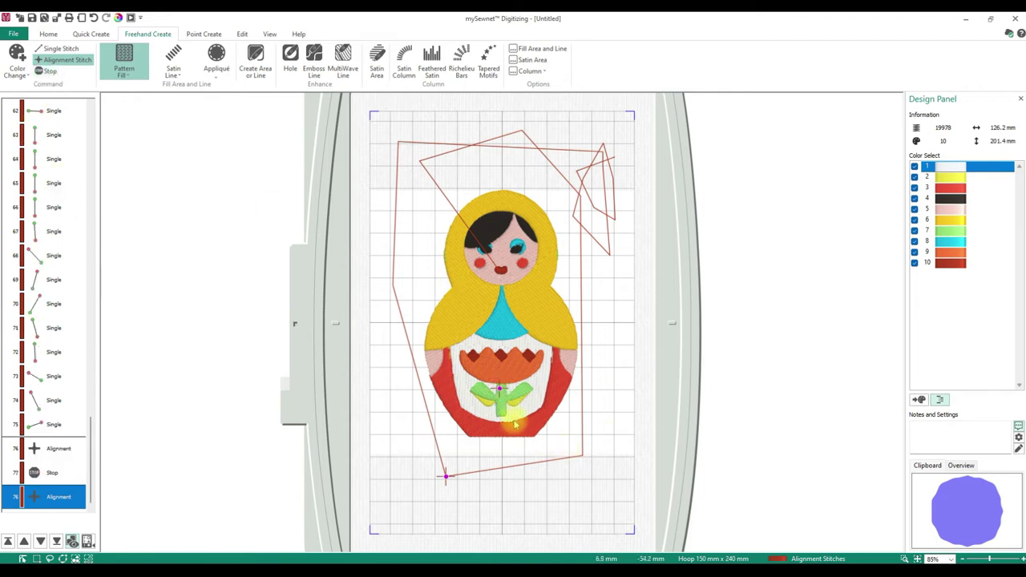
left_click(48, 71)
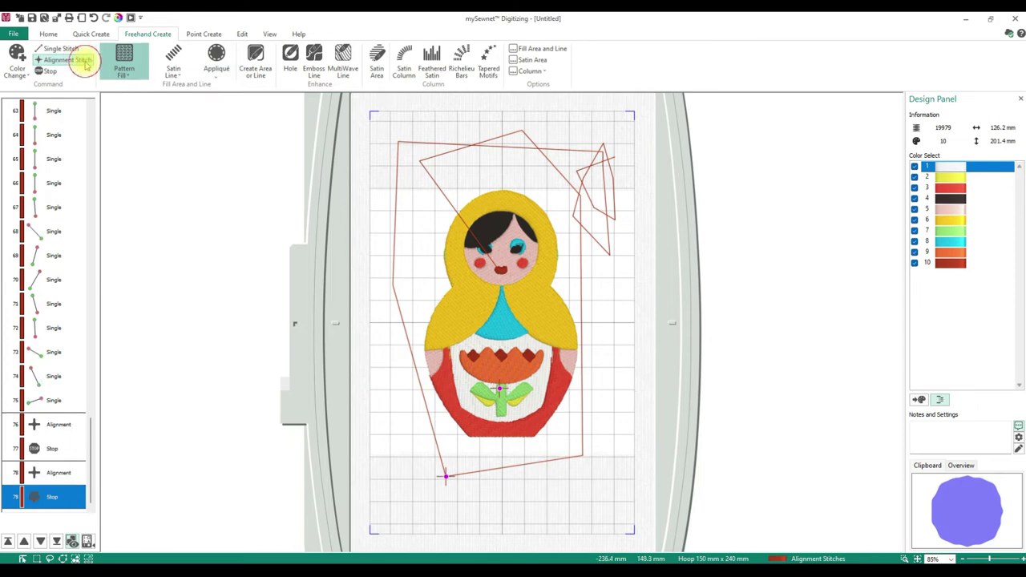
left_click(68, 60)
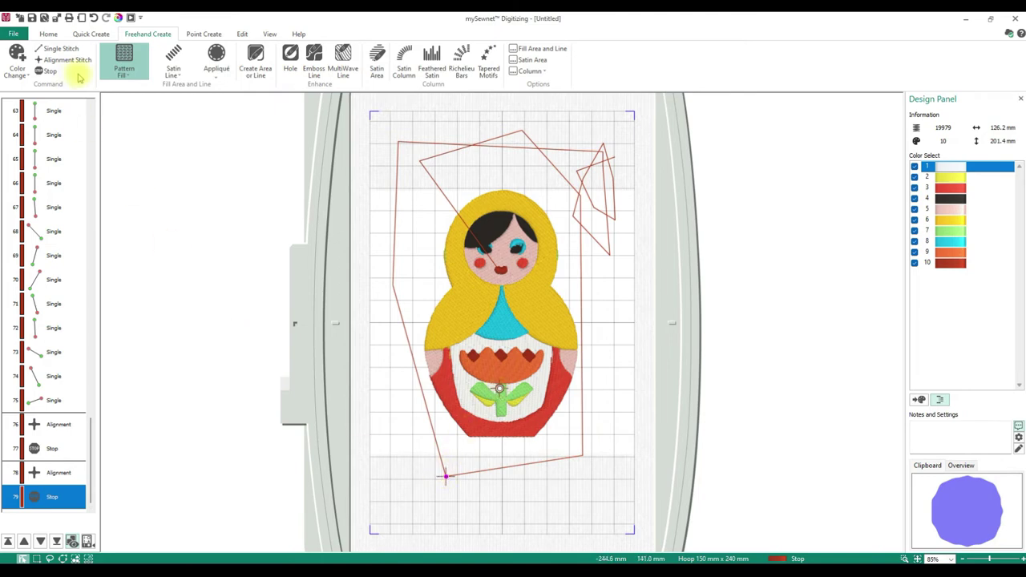
Draw a small freehand area beside the doll's neck with both Pattern Fill and Satin Line enabled
left_click(125, 54)
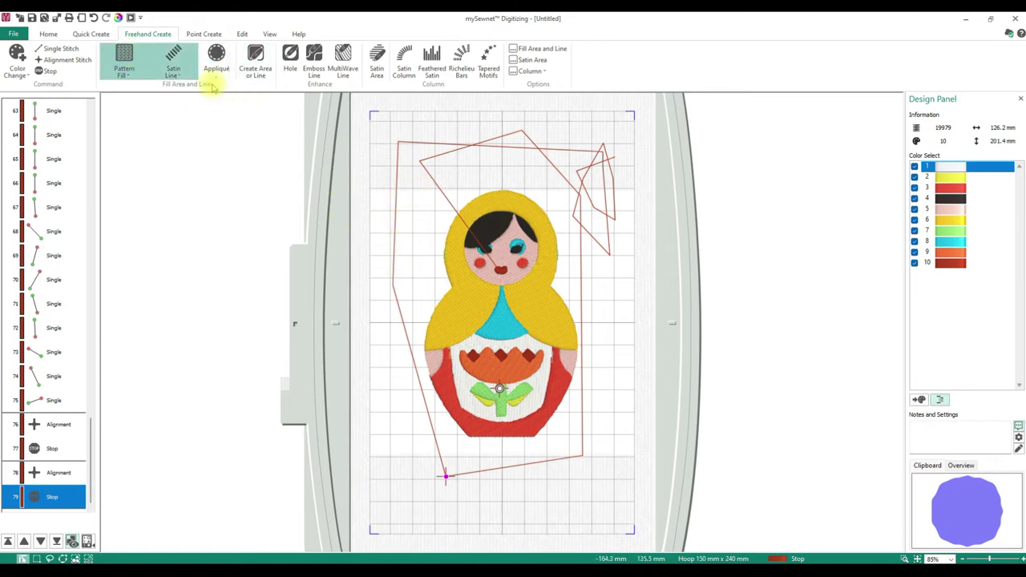
left_click(256, 64)
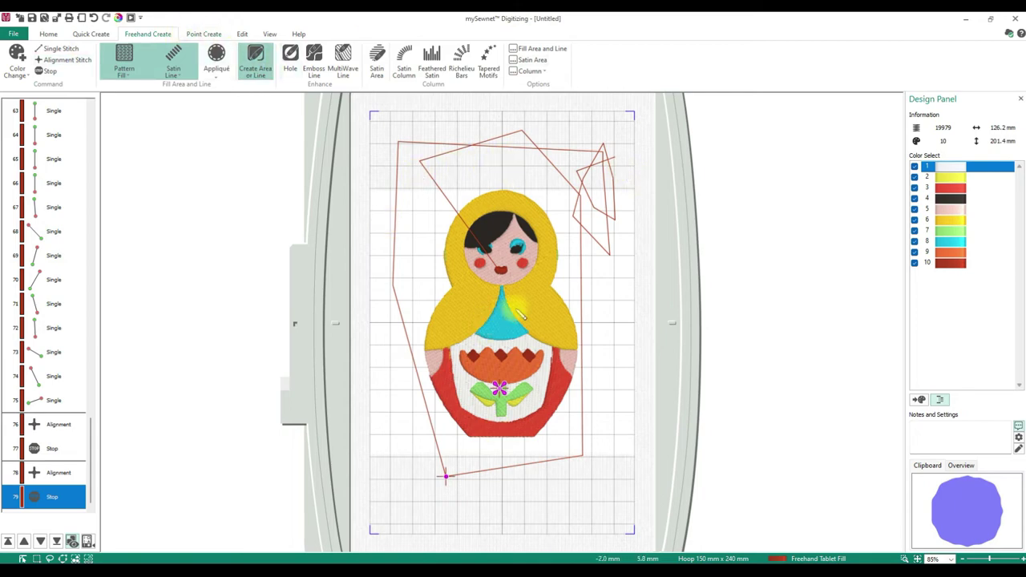
left_click(451, 284)
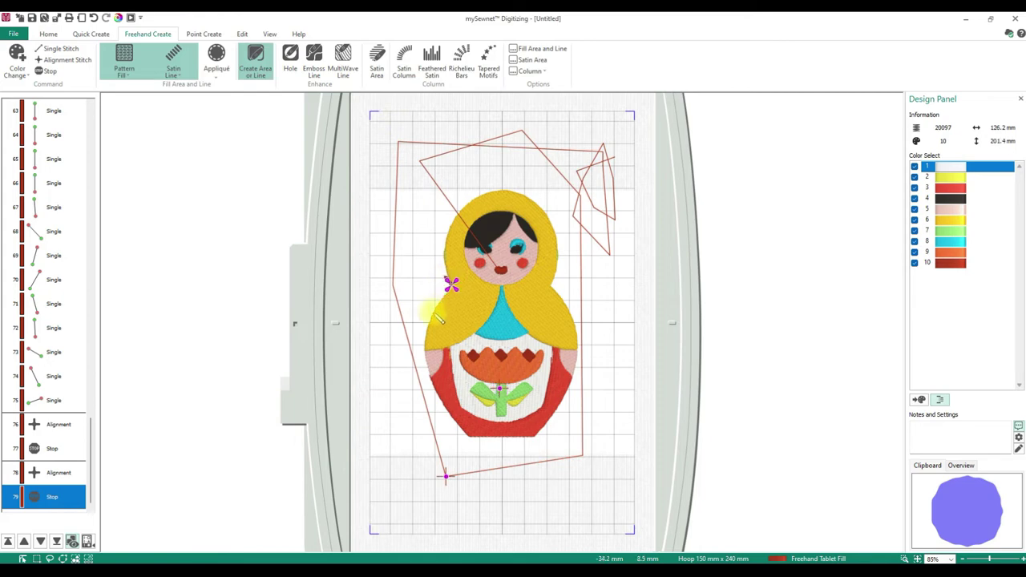
Select all visible objects in the design and delete them, leaving only the background picture
left_click(49, 34)
left_click(181, 49)
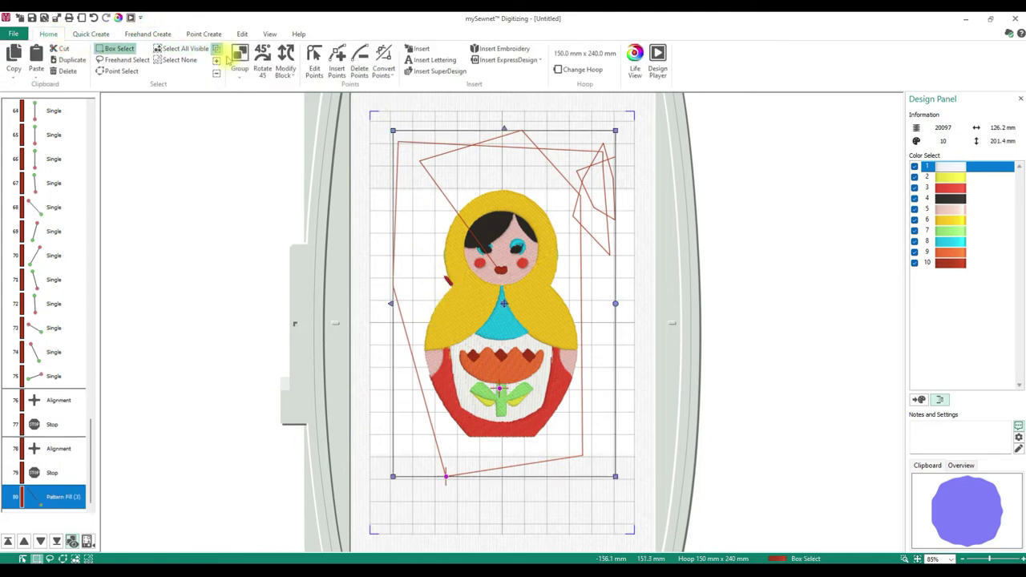
key("Delete")
Trace the doll's yellow shawl as a freehand area about 87 by 92 mm with Pattern Fill and Satin Line enabled
left_click(154, 34)
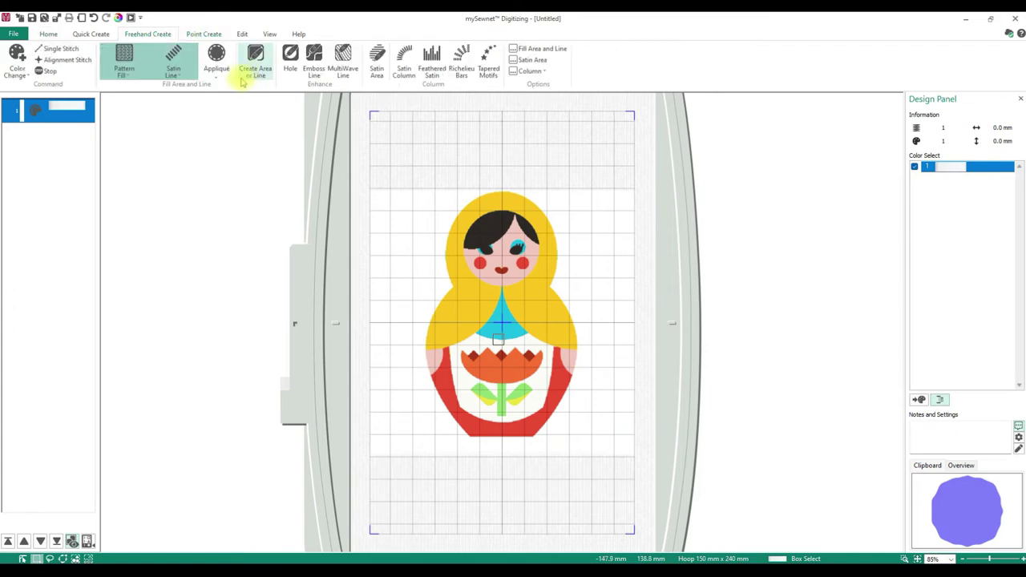
left_click(121, 71)
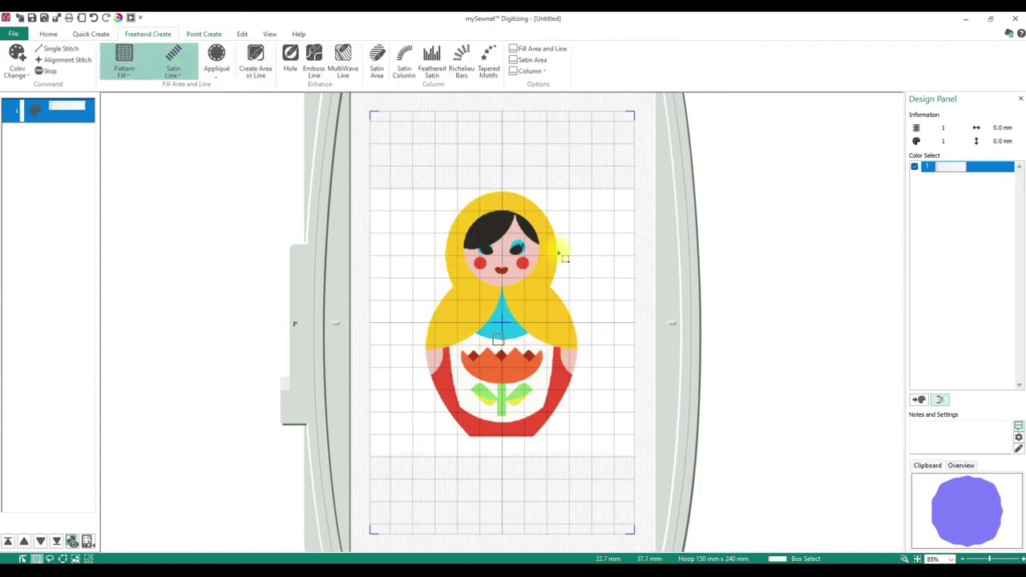
left_click(258, 68)
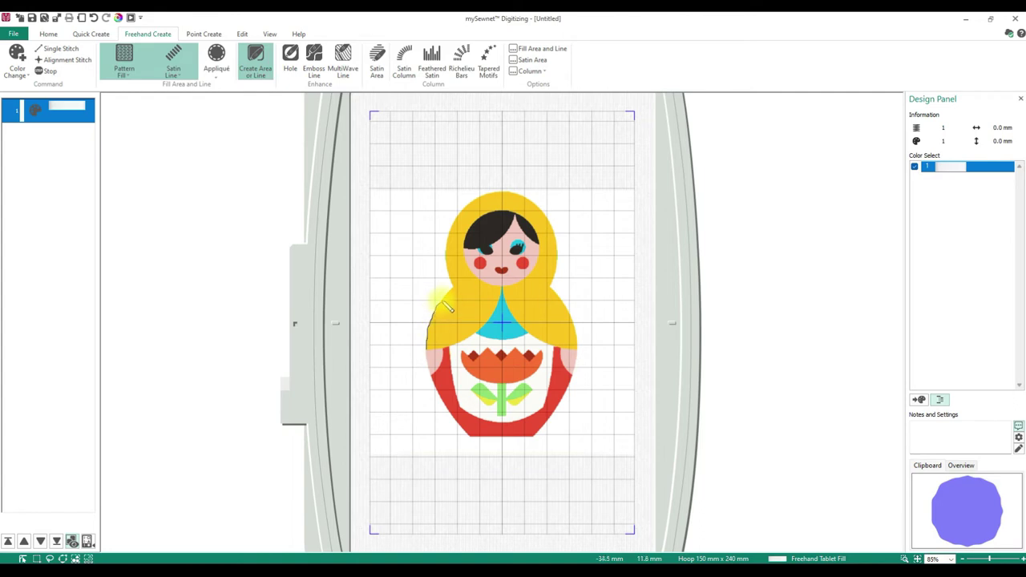
mouse_move(454, 286)
left_mouse_down()
mouse_move(454, 218)
mouse_move(471, 197)
mouse_move(529, 198)
mouse_move(555, 222)
mouse_move(553, 285)
mouse_move(579, 352)
mouse_move(528, 333)
mouse_move(500, 286)
mouse_move(494, 320)
mouse_move(460, 347)
left_mouse_up()
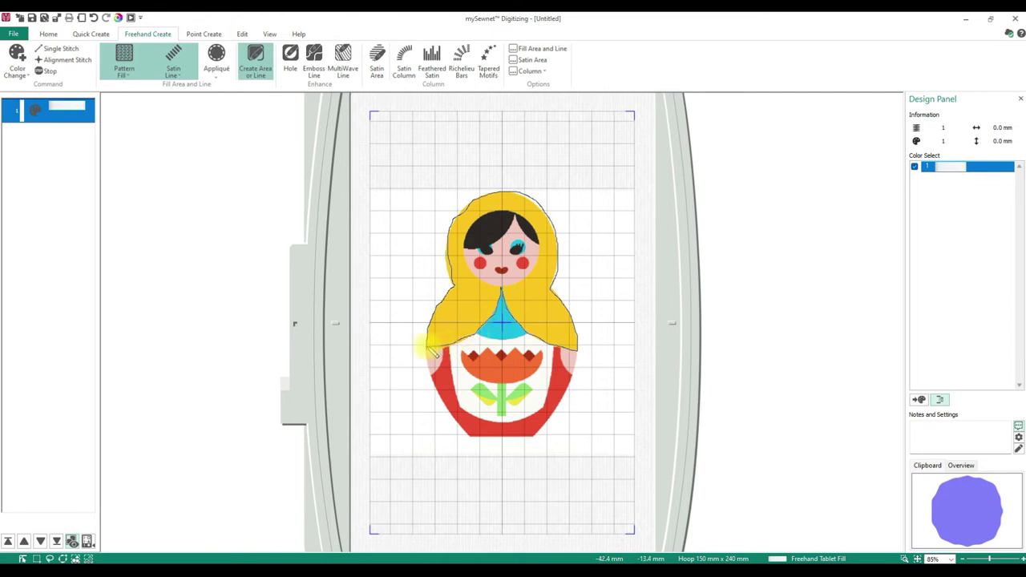
left_click_drag(430, 353, 426, 349)
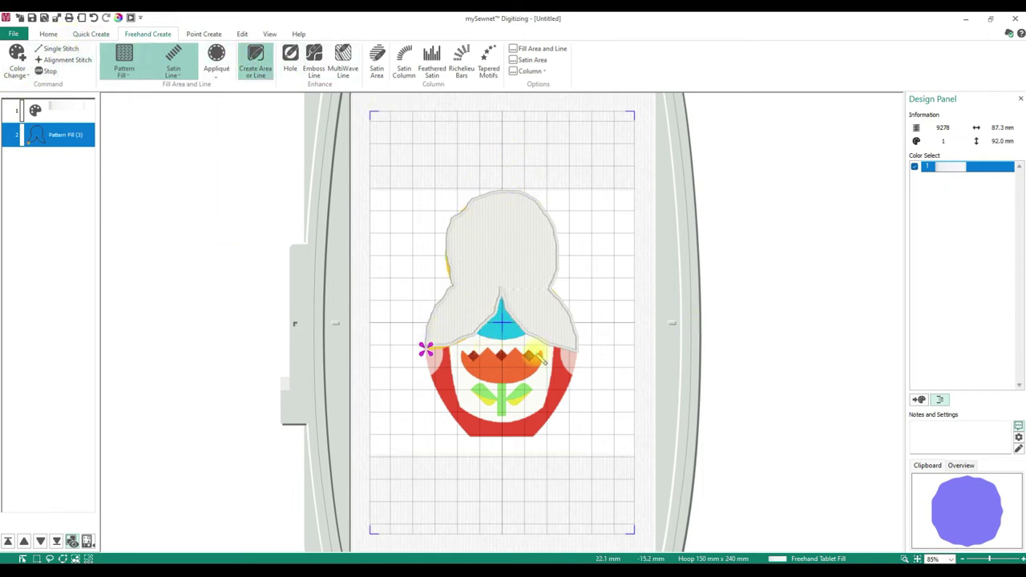
Cut a freehand hole around the face in the shawl's fill and draw a wavy Emboss Line beside the neck
left_click(292, 67)
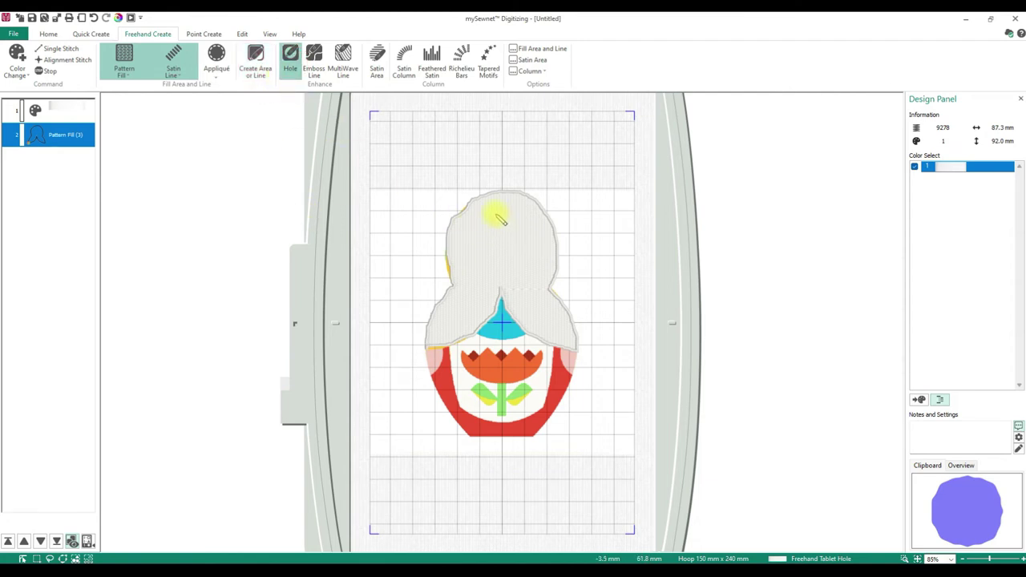
left_click_drag(497, 218, 487, 223)
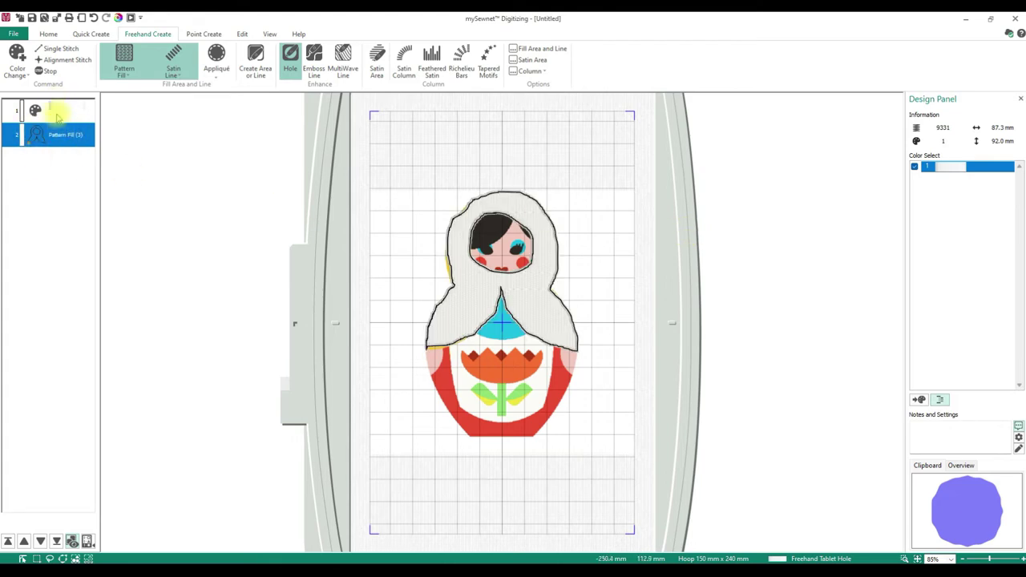
left_click(61, 113)
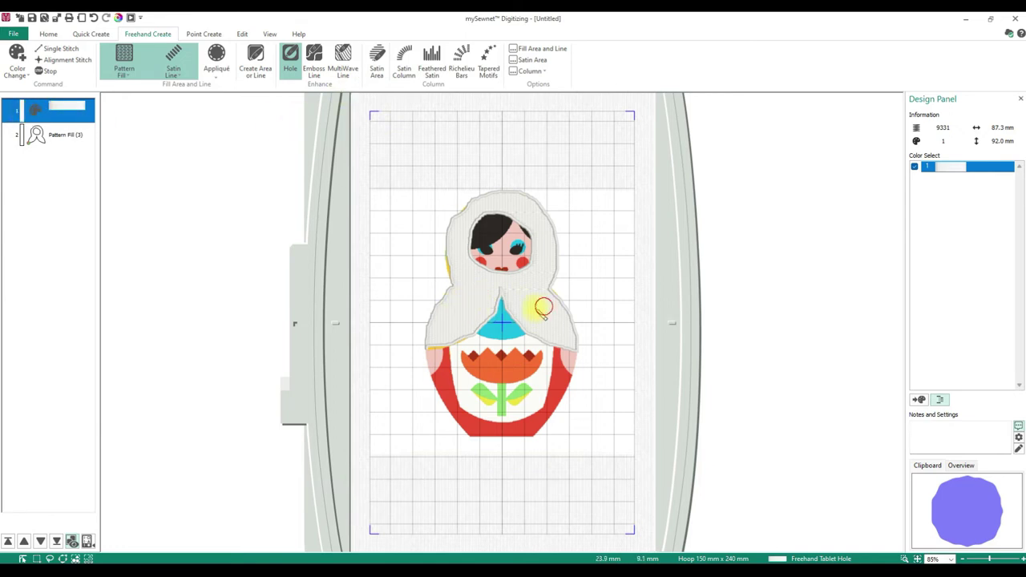
left_click(60, 135)
left_click(313, 68)
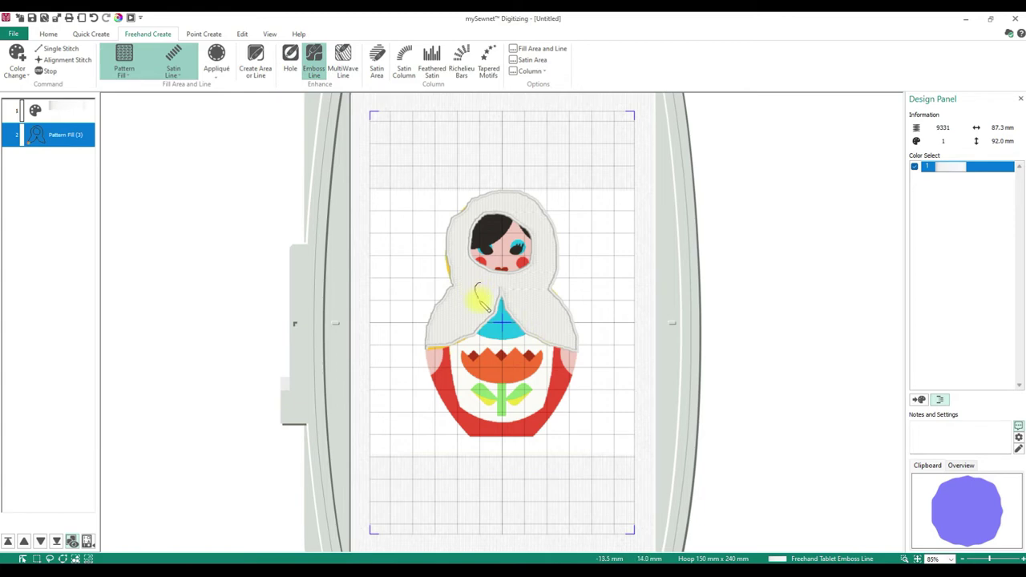
left_click_drag(446, 341, 447, 343)
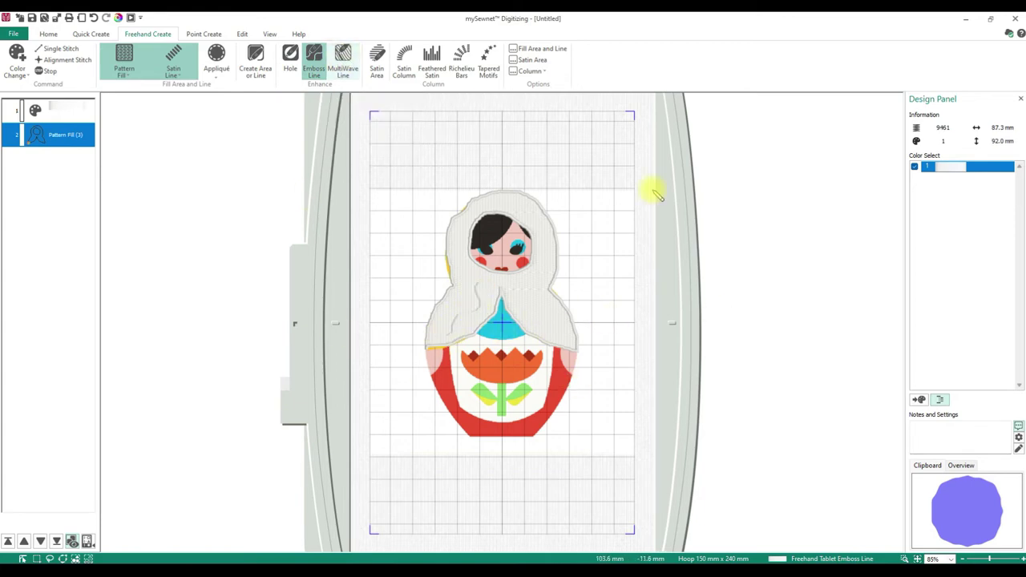
Draw a small freehand Satin Area over the doll's blue eye on the picture's right, and activate Satin Column
left_click(383, 77)
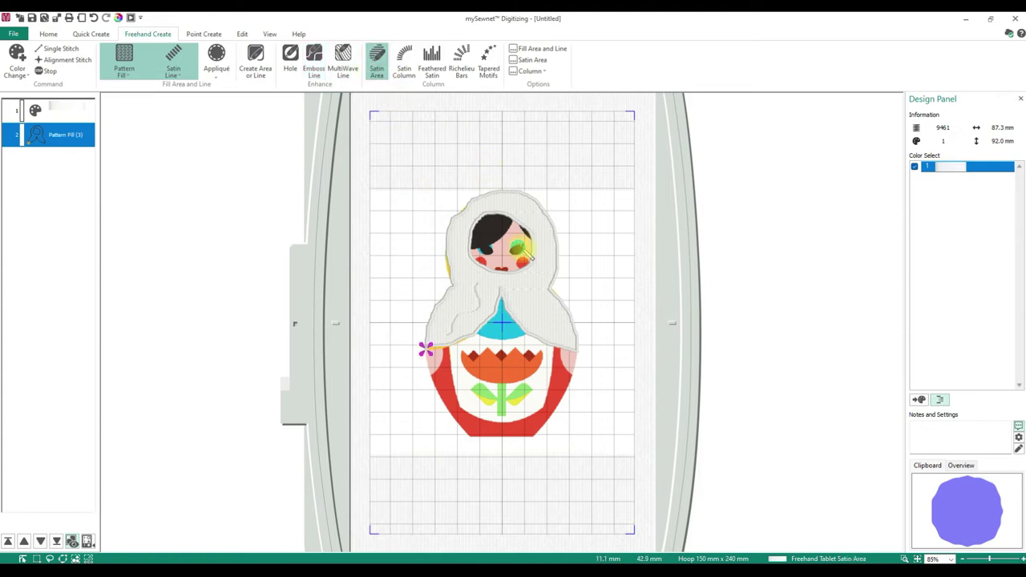
left_click_drag(523, 251, 518, 251)
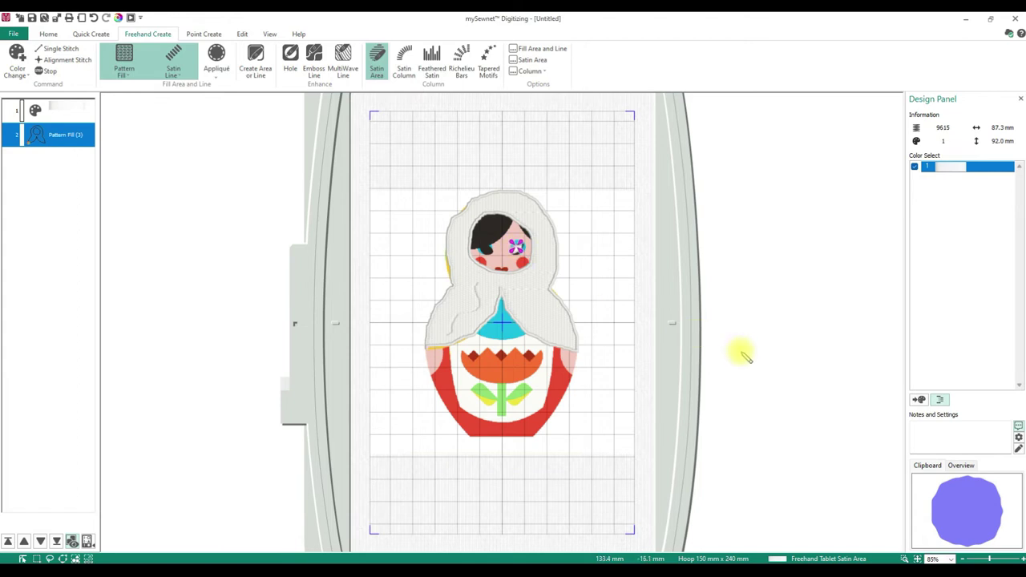
left_click(406, 71)
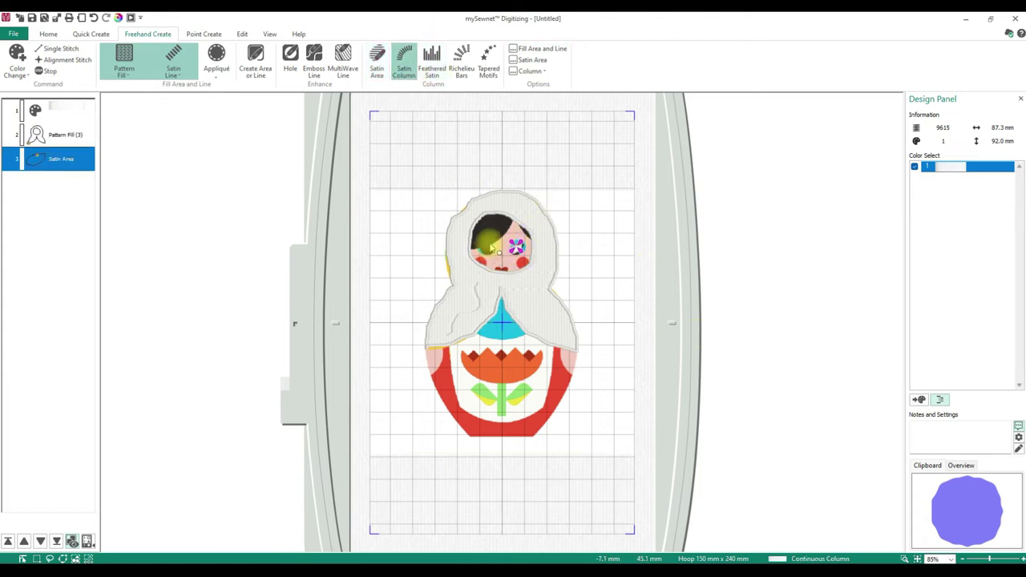
mouse_move(491, 244)
left_mouse_down()
mouse_move(504, 264)
mouse_move(506, 246)
left_mouse_up()
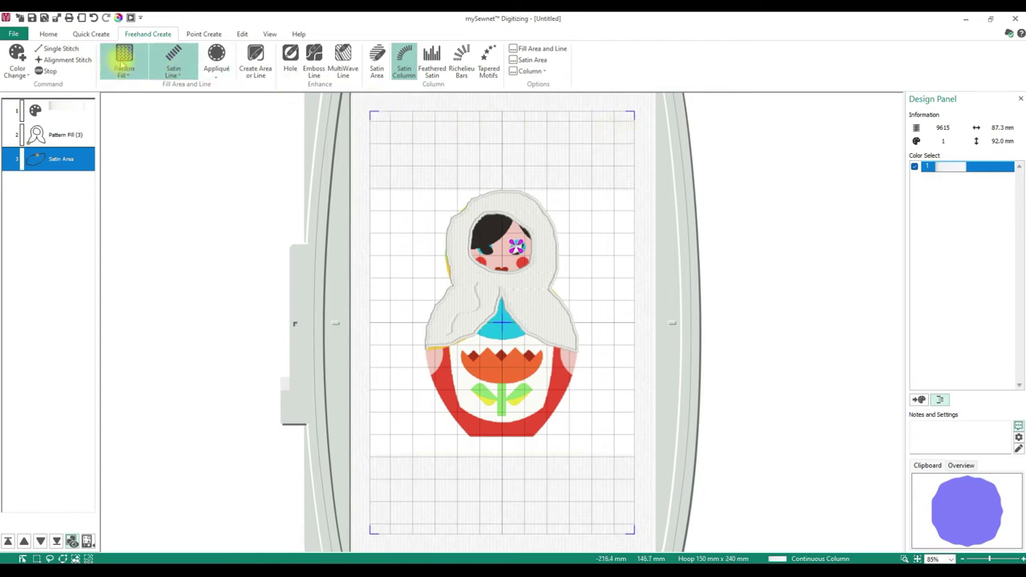
Draw an S-shaped freehand line above the doll's head with only Satin Line enabled
left_click(171, 64)
left_click(255, 63)
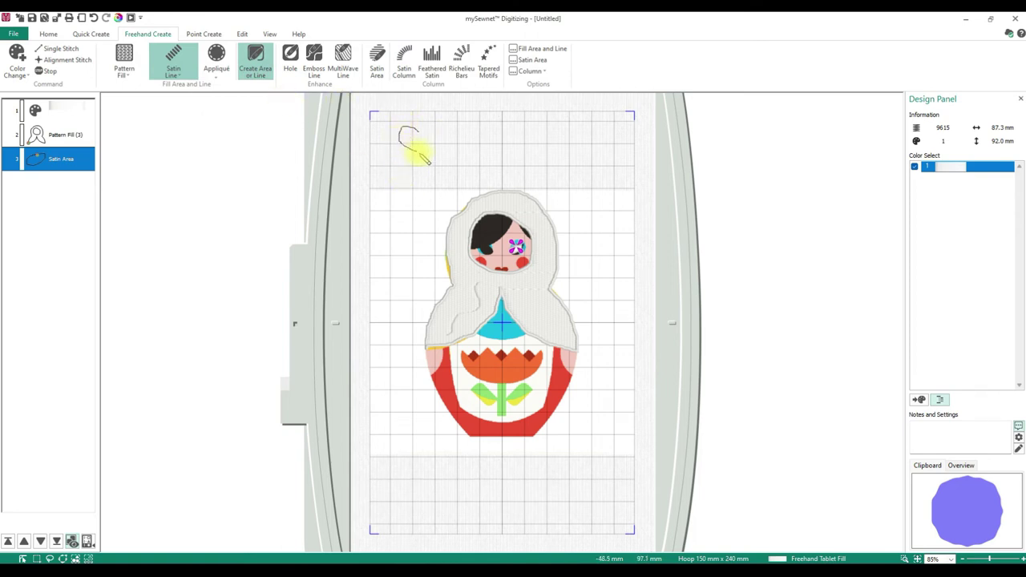
left_click_drag(401, 178, 407, 179)
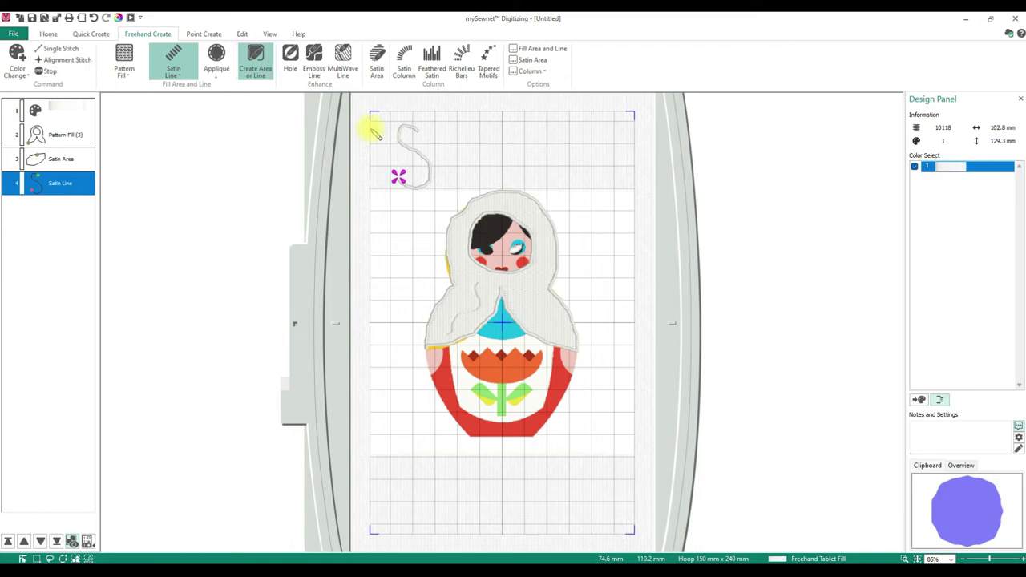
Delete the shawl fill, the satin eye and the S-shaped satin line
left_click(403, 57)
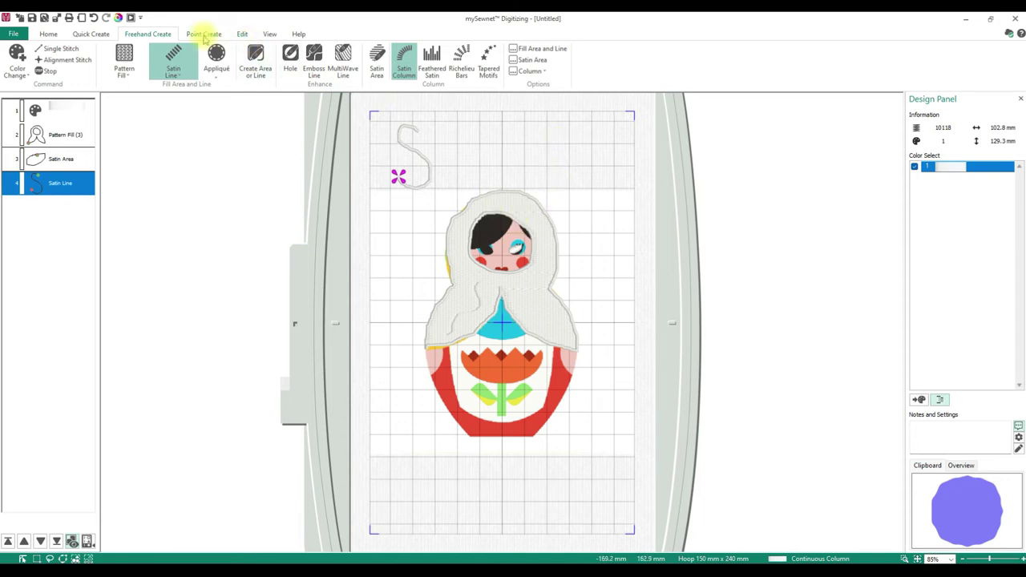
left_click(243, 34)
left_click(270, 34)
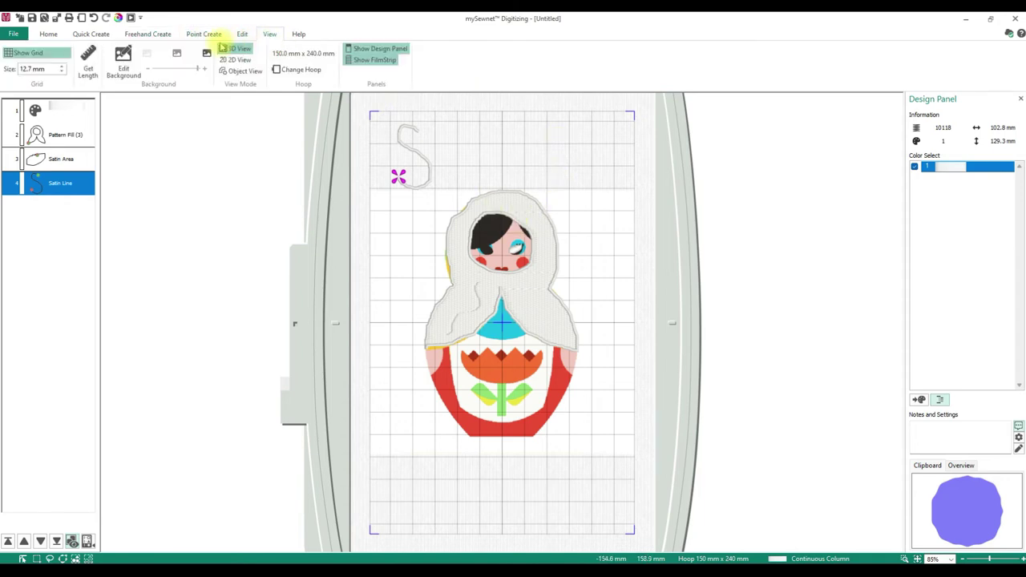
left_click(48, 34)
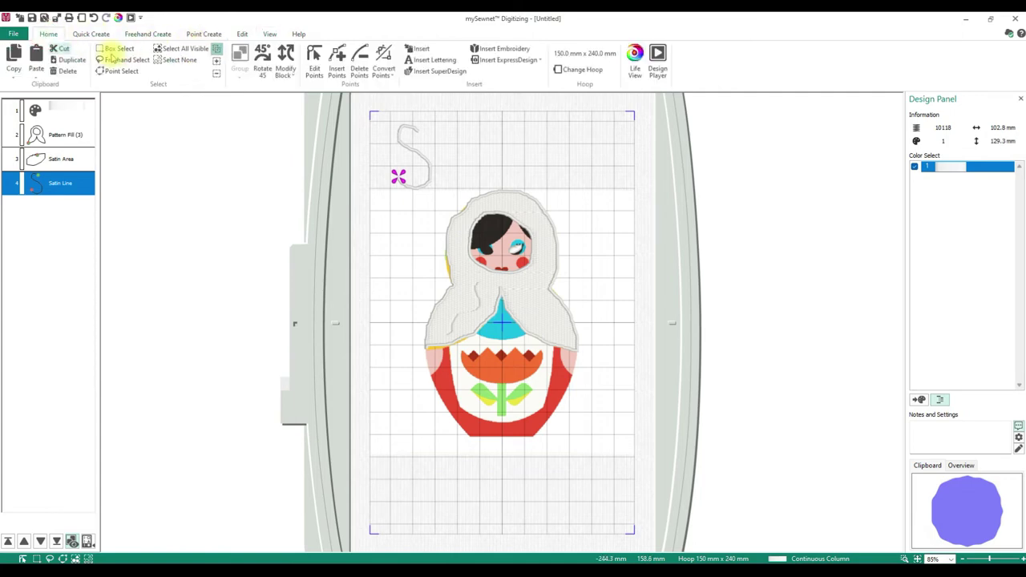
left_click(170, 50)
key("Delete")
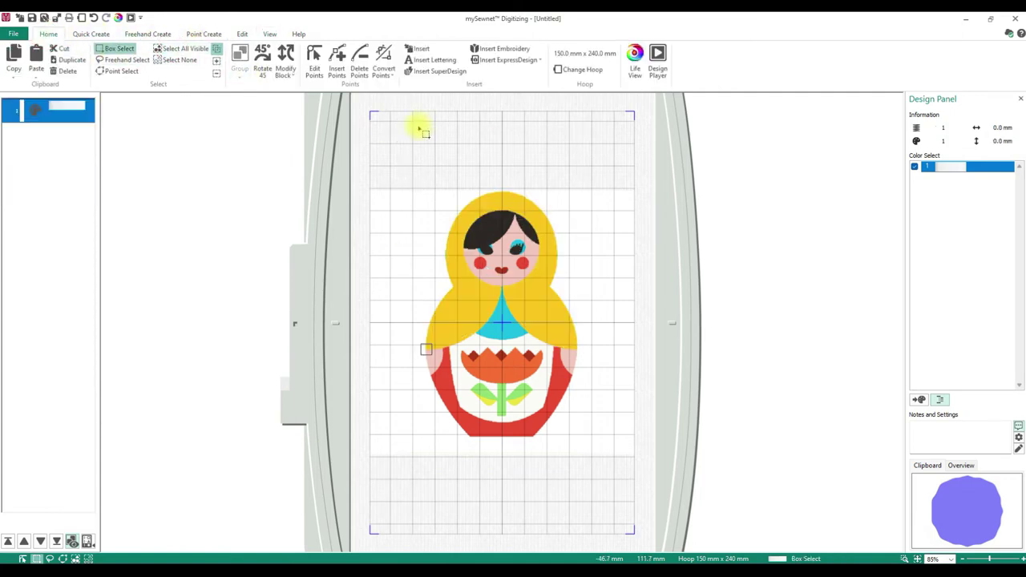
Draw a freehand Satin Line shaped like an S, about 25 by 36 mm, near the hoop's upper left corner
left_click(203, 34)
left_click(149, 33)
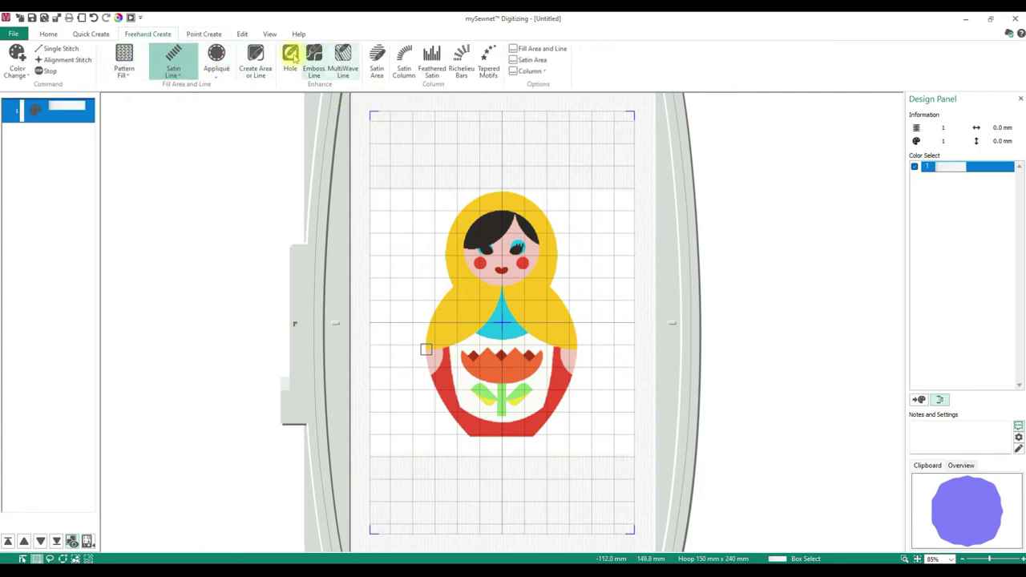
left_click(255, 62)
mouse_move(404, 144)
left_mouse_down()
mouse_move(426, 165)
mouse_move(391, 169)
left_mouse_up()
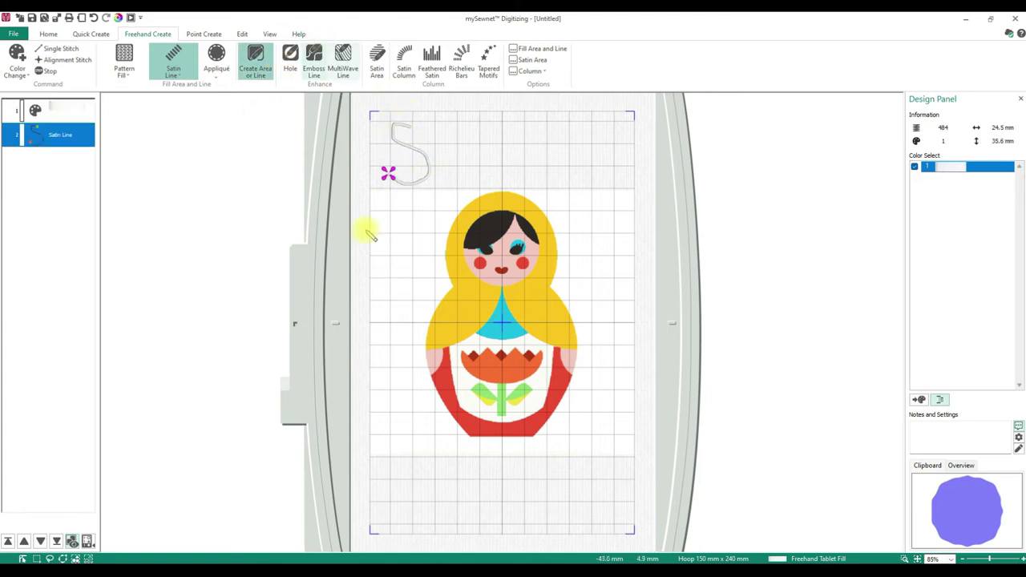
Create a Satin Column over the larger section of the doll's black hair by placing paired points along its edges up to the parting
left_click(408, 72)
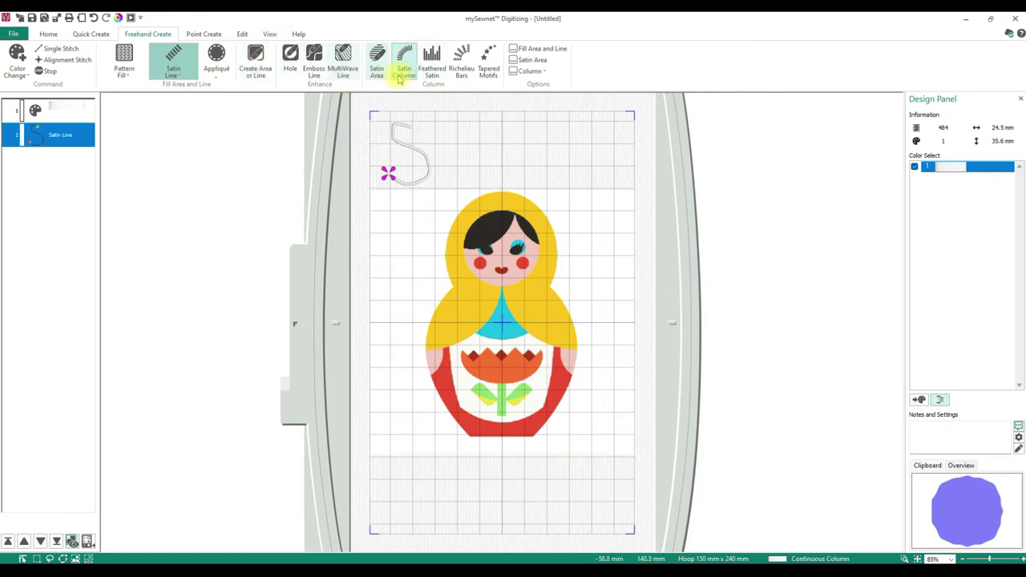
left_click(465, 251)
left_click(469, 255)
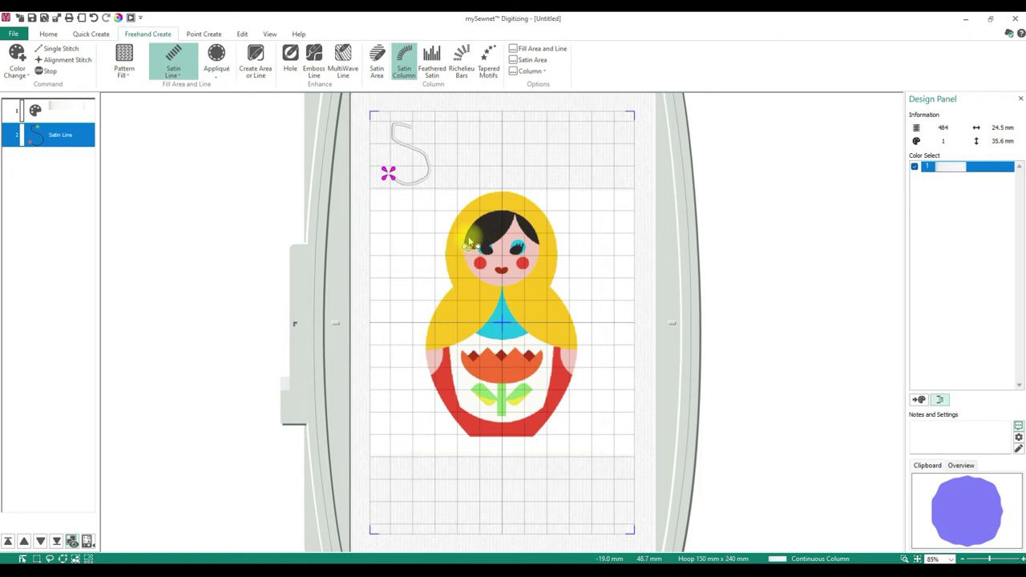
left_click(473, 232)
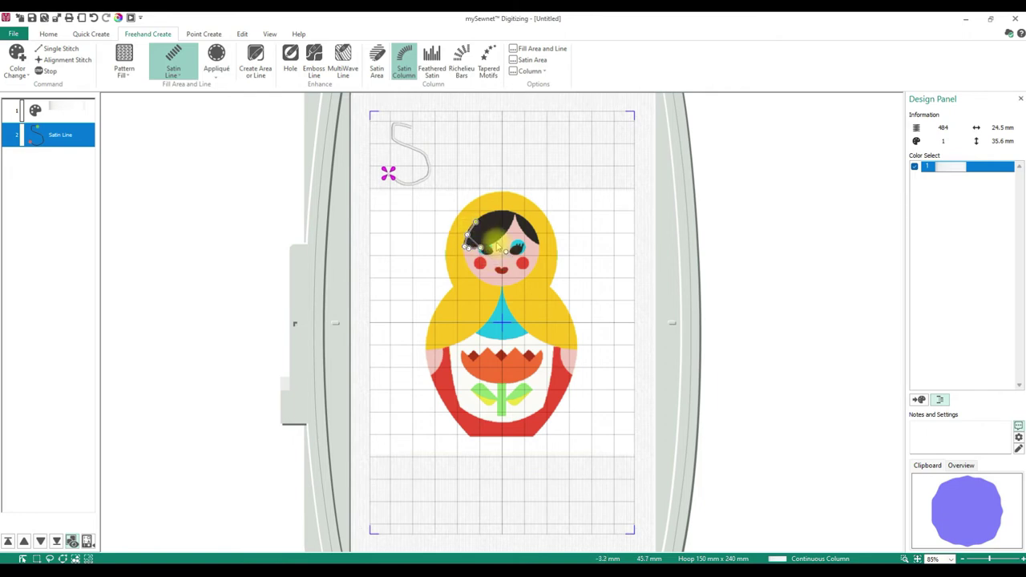
left_click(496, 213)
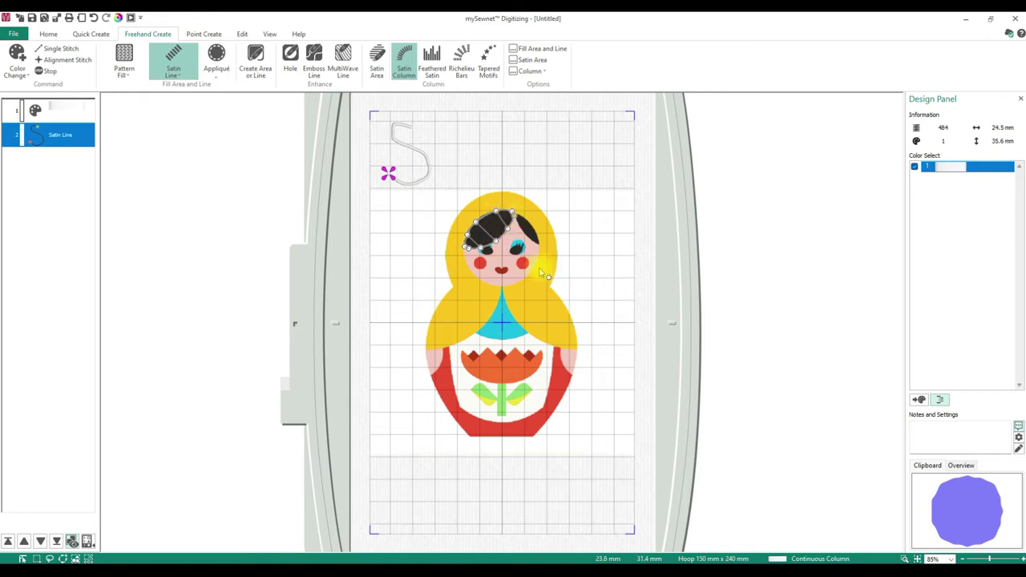
key("Return")
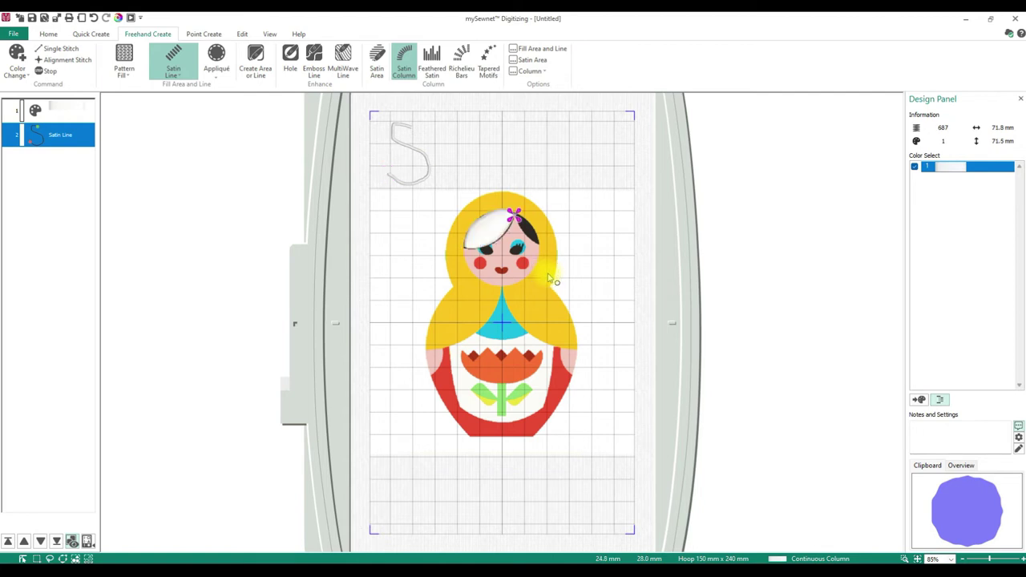
left_click(513, 214)
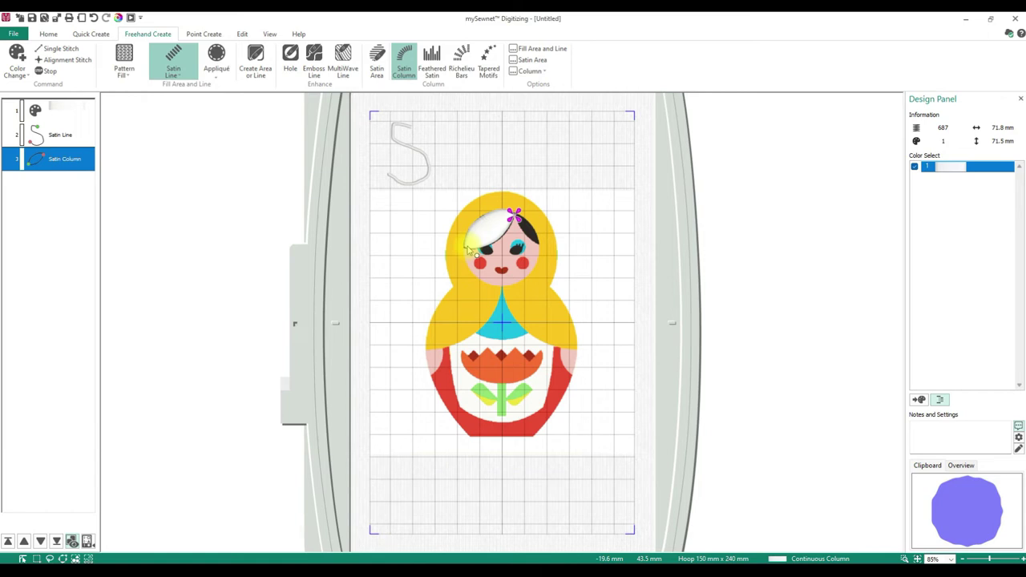
Create a four-point Feathered Satin block above the doll's head, beside the S-shaped satin line
left_click(431, 60)
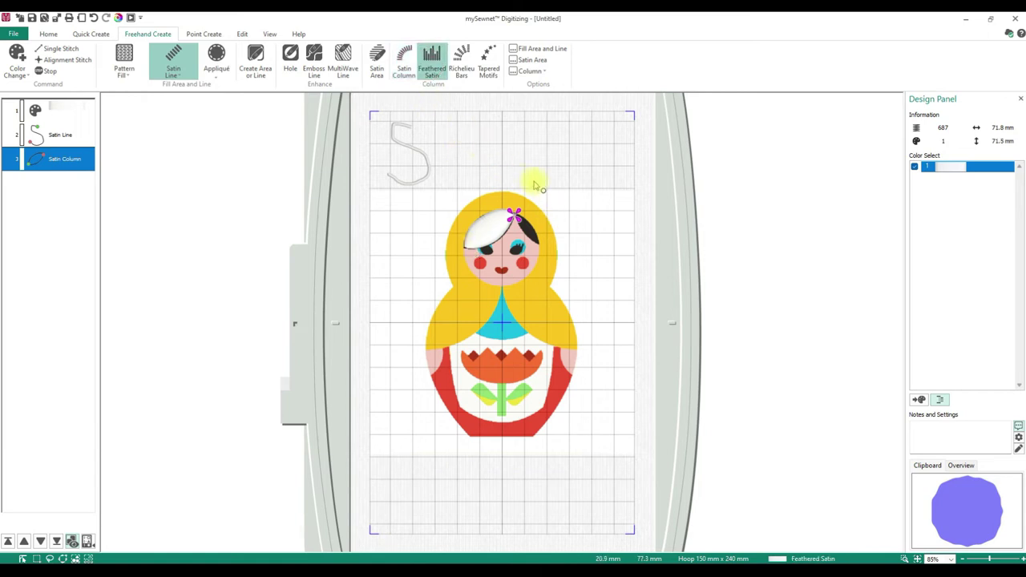
left_click(585, 166)
left_click(565, 173)
left_click(562, 138)
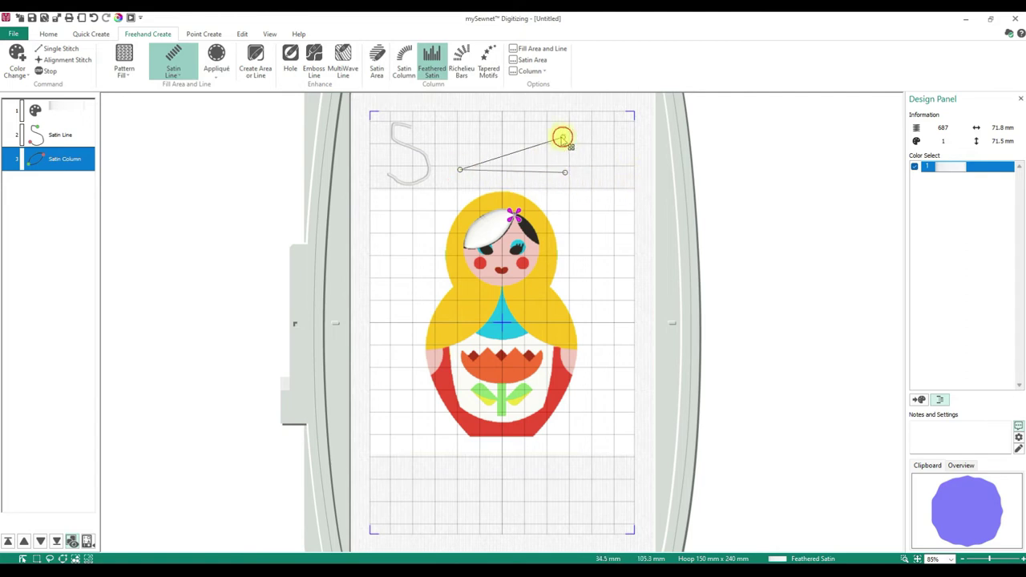
left_click(480, 122)
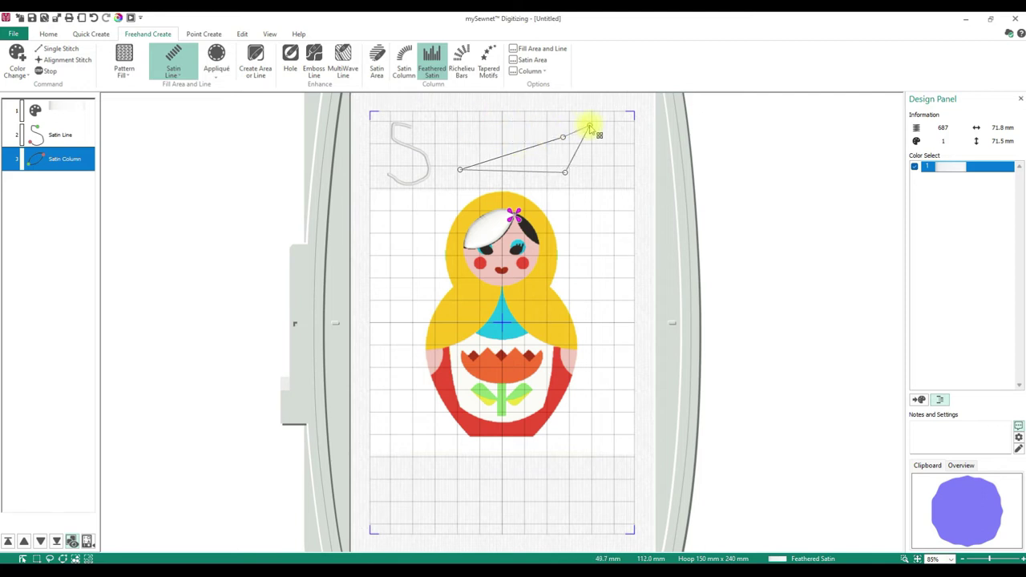
left_click(467, 115)
key("Return")
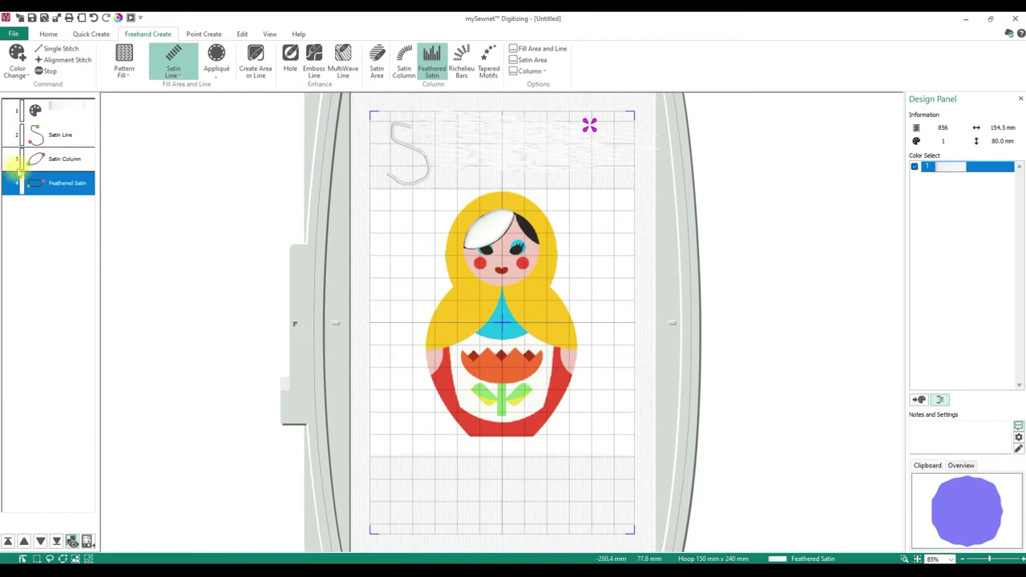
Change the design's thread colour to green 2743 Pro Forest from the Robison-Anton Rayon 40 range
right_click(46, 111)
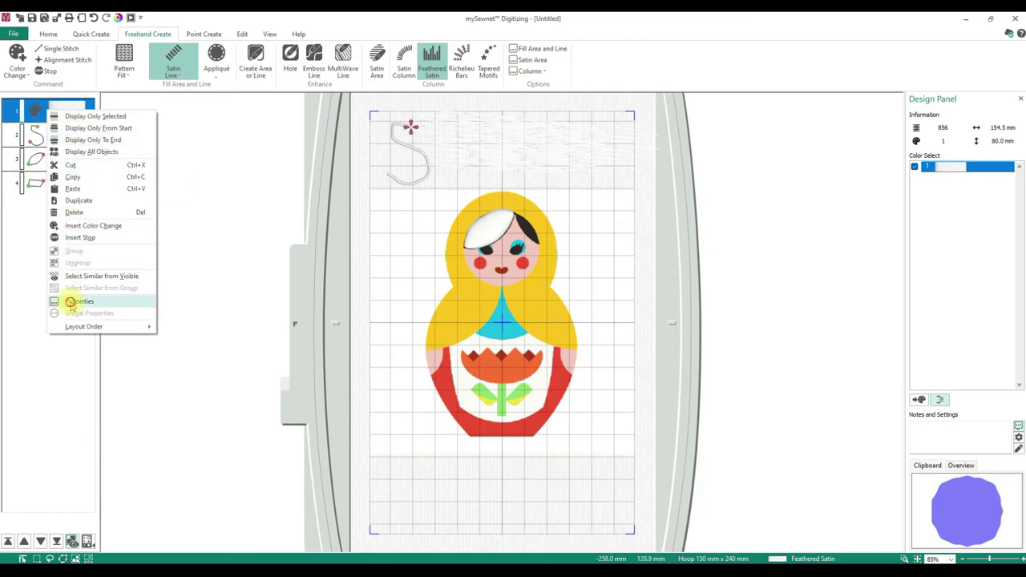
left_click(79, 301)
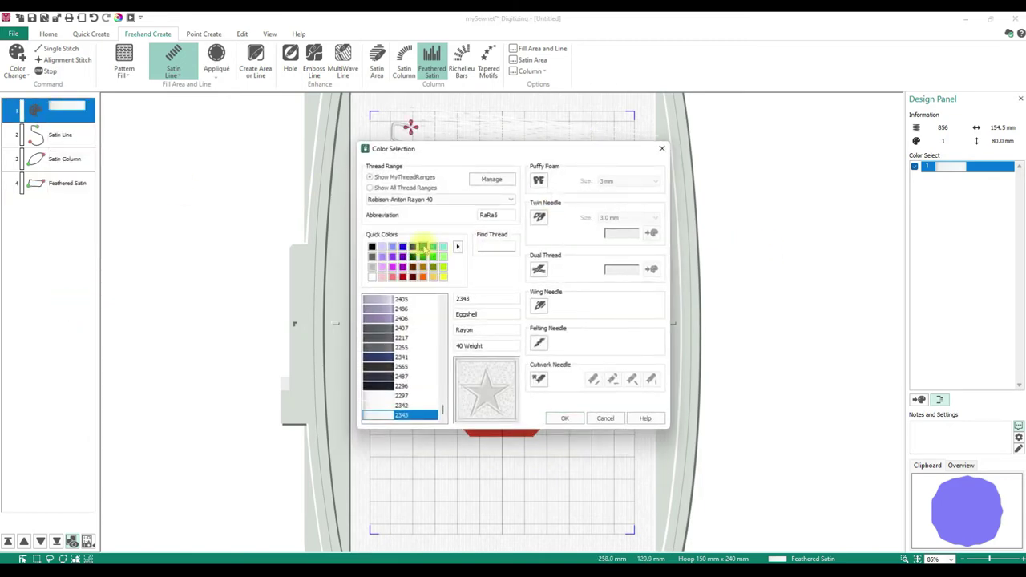
left_click(422, 256)
left_click(564, 418)
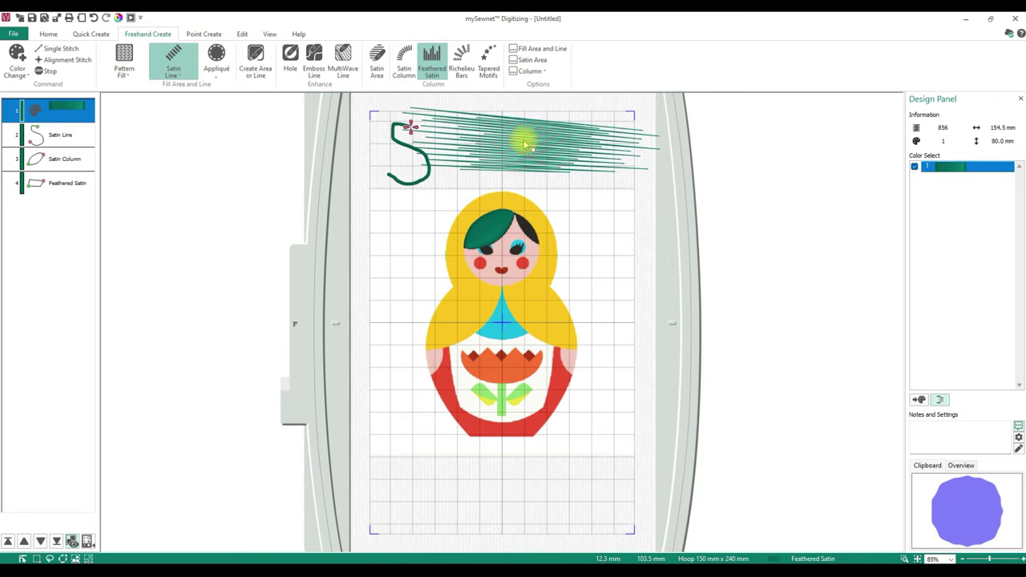
Create a column of Richelieu Bars beside the doll's head and shoulder by placing five pairs of points down to arm level
left_click(462, 60)
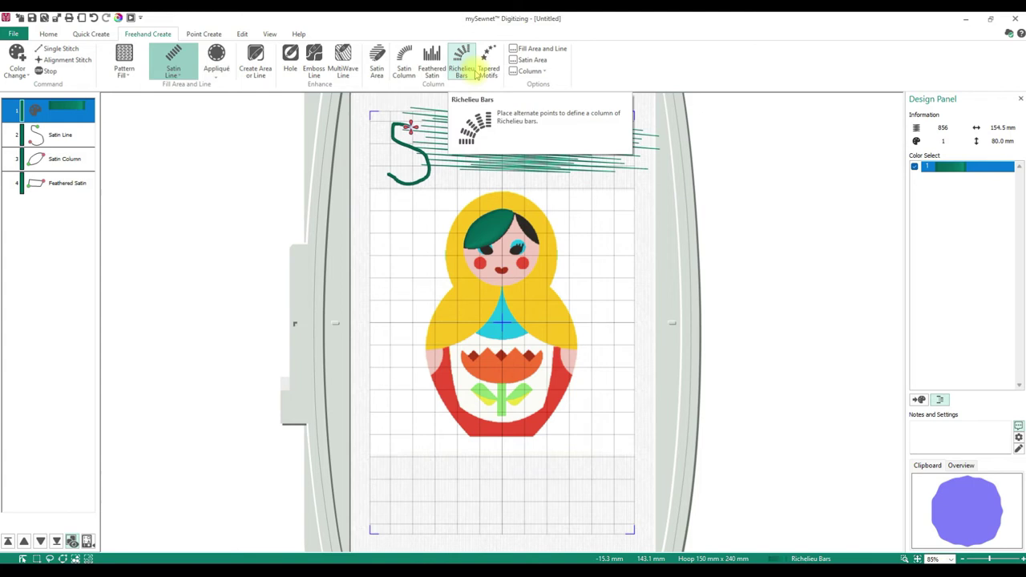
left_click(552, 196)
left_click(605, 197)
left_click(559, 238)
left_click(601, 238)
left_click(569, 268)
left_click(609, 277)
left_click(582, 322)
left_click(626, 318)
left_click(590, 371)
left_click(633, 365)
key("Return")
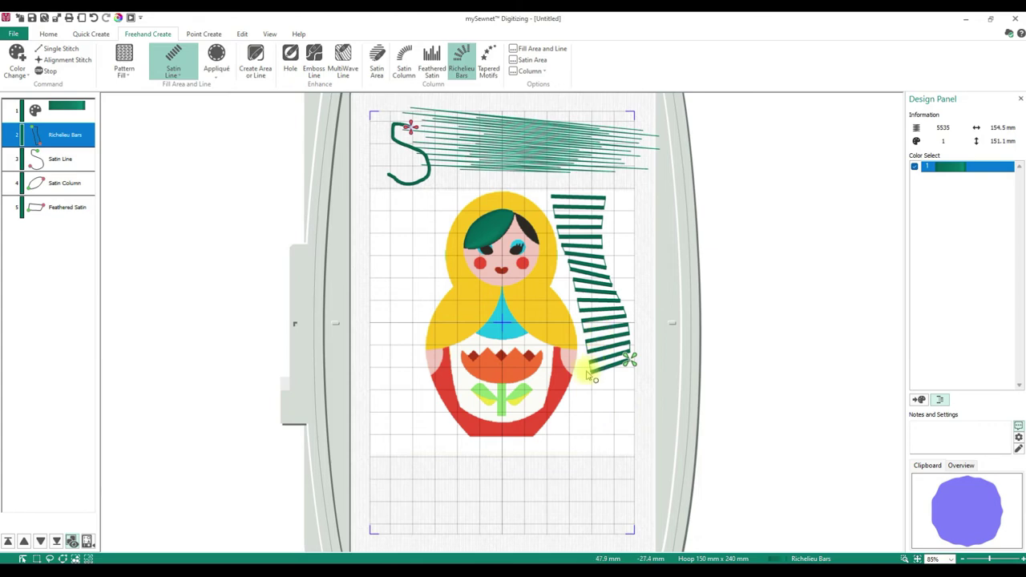
Create a Tapered Motifs column of stars beside the doll, opposite the Richelieu Bars, adjusting its points so the column narrows downwards
left_click(488, 61)
left_click(388, 242)
left_click(424, 254)
left_click(394, 288)
left_click(381, 331)
left_click(395, 382)
left_click(414, 408)
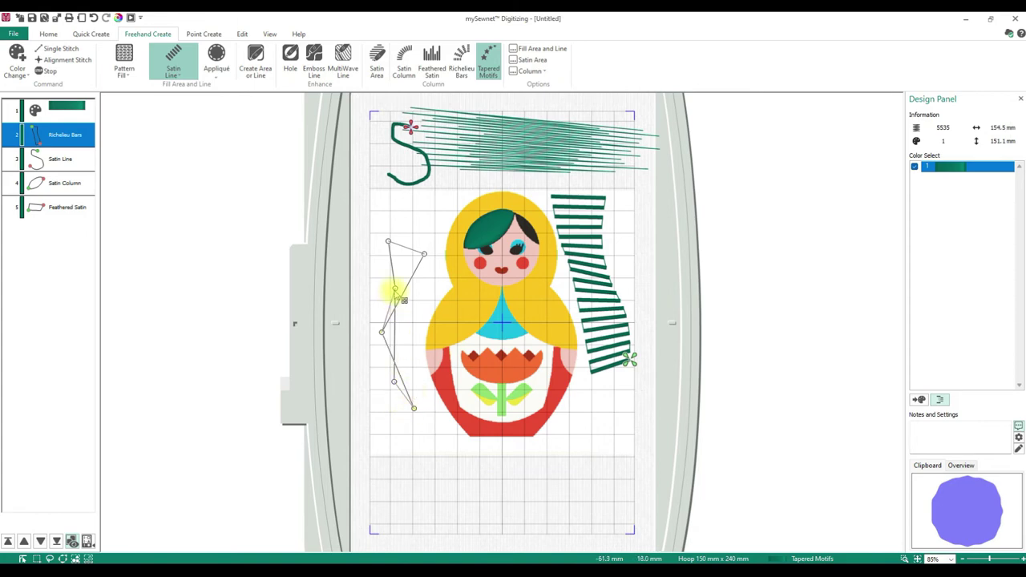
left_click(358, 263)
left_click_drag(383, 330, 398, 296)
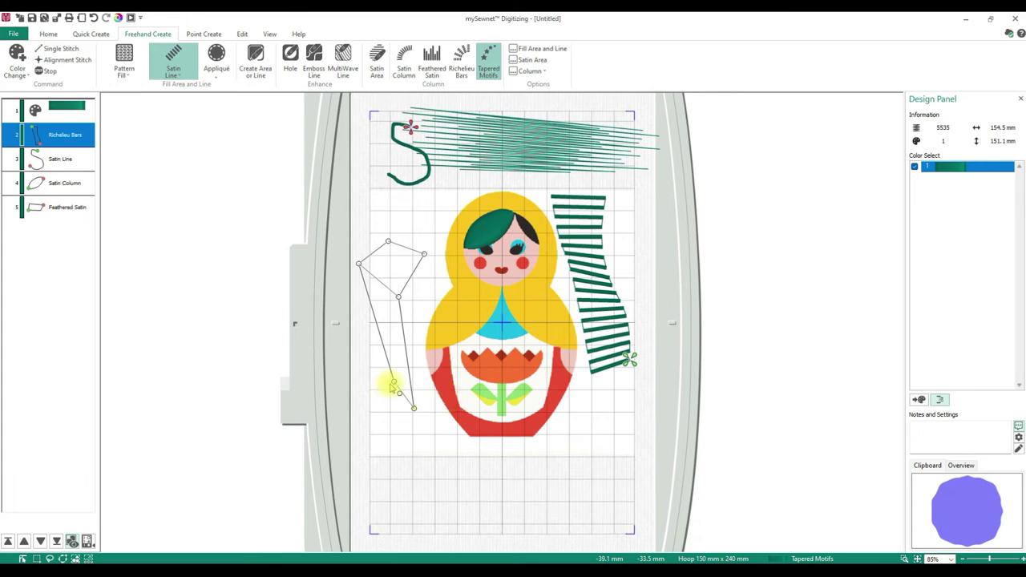
key("Return")
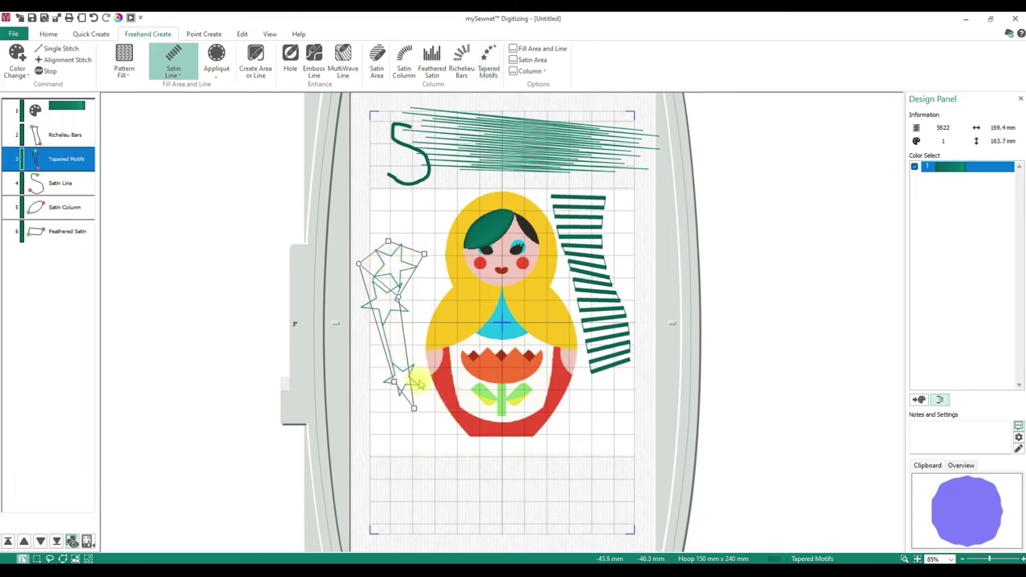
Review the Feathered Satin column options for density, feather type and stitch length without changing them
left_click(530, 70)
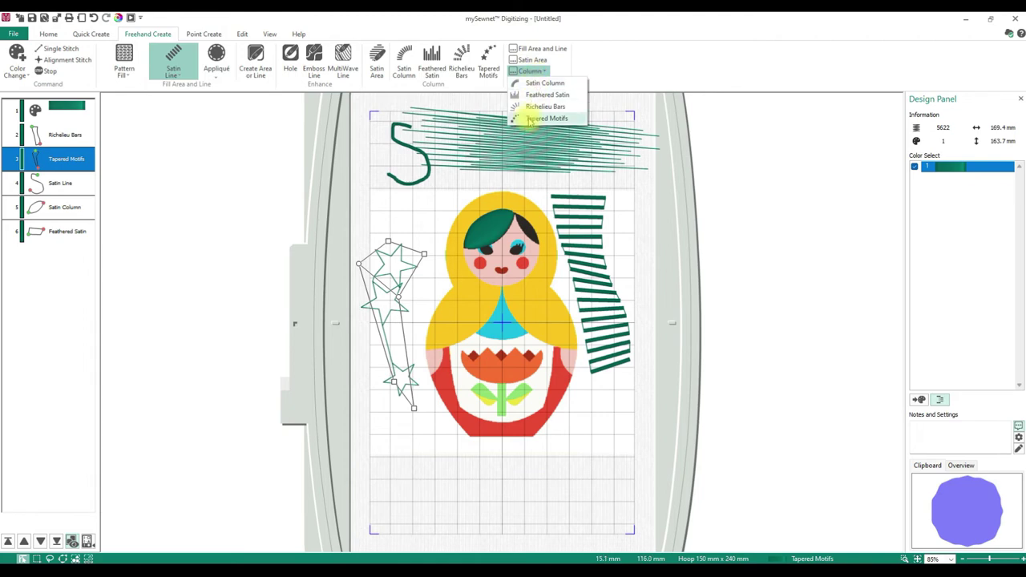
left_click(525, 94)
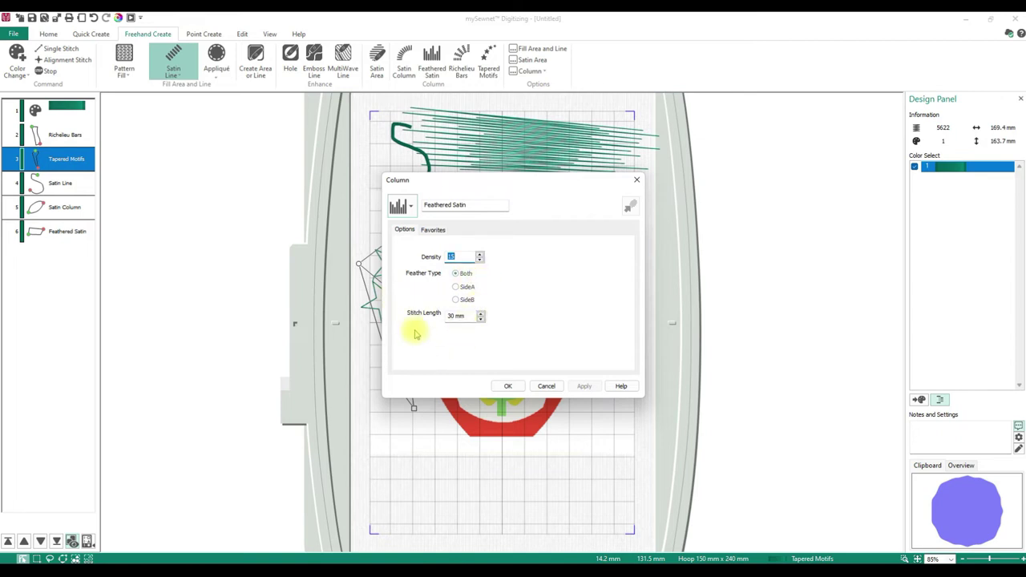
left_click(547, 386)
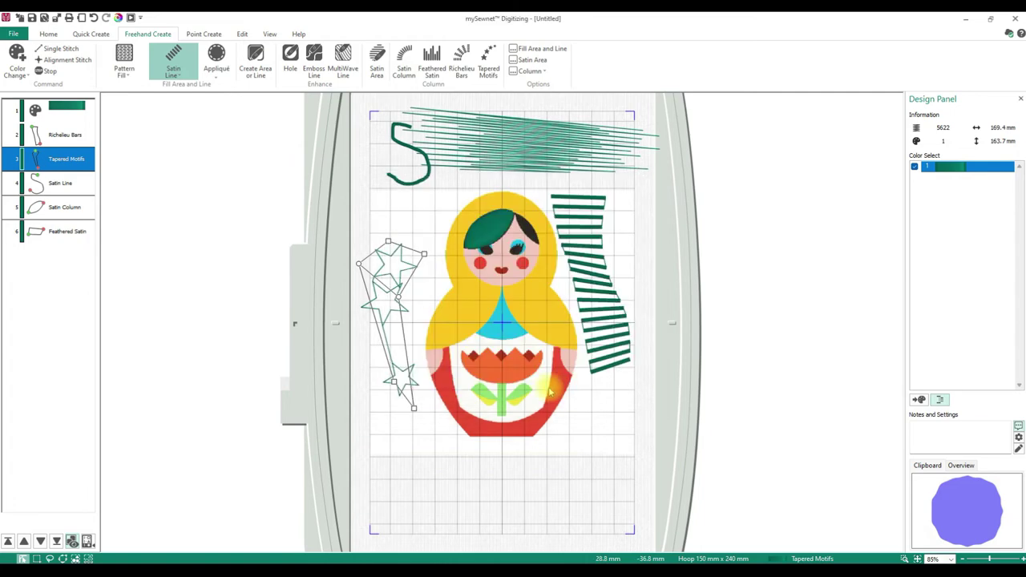
Set the default Satin Area pattern to 15
left_click(530, 59)
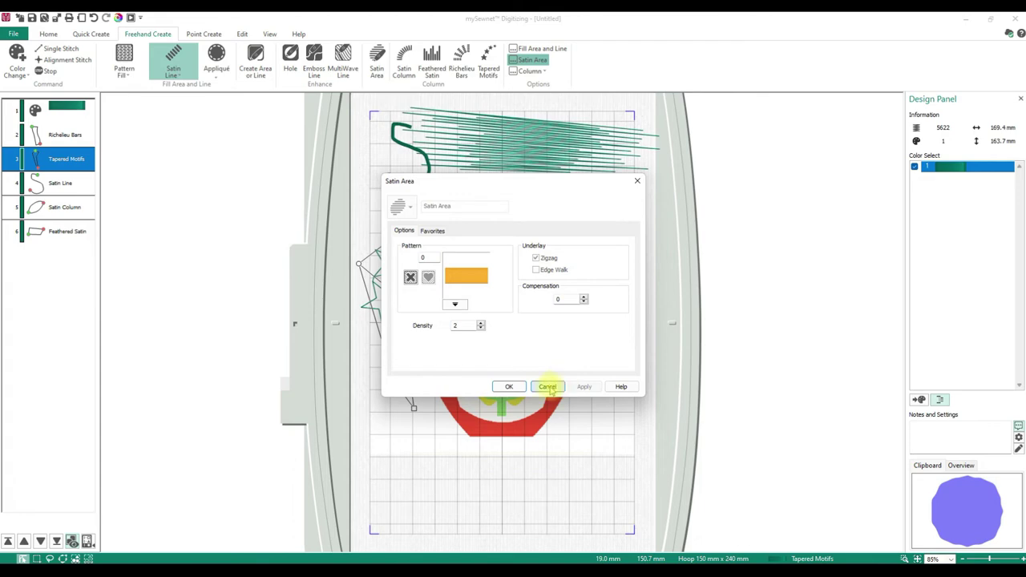
double_click(431, 258)
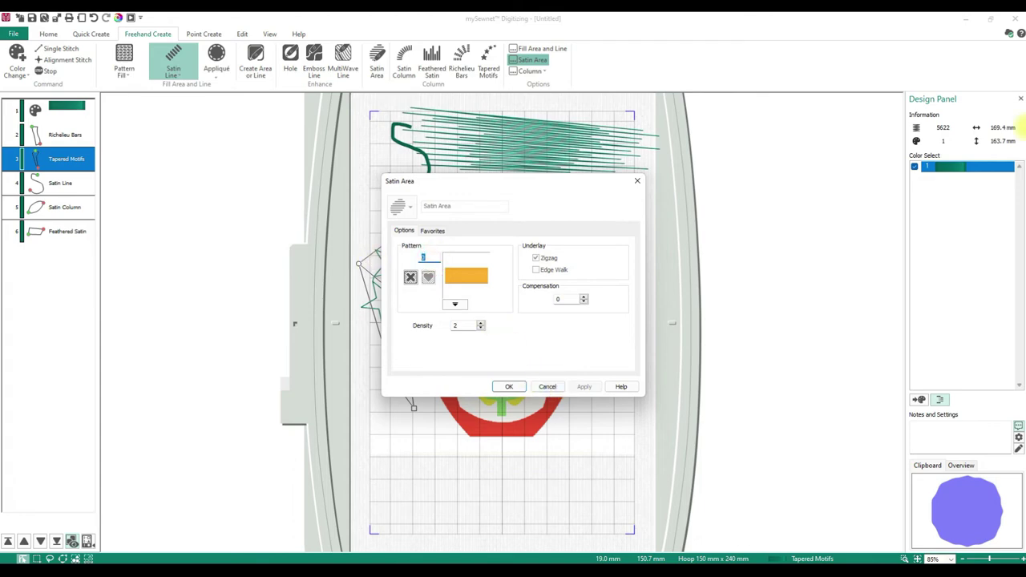
type("15")
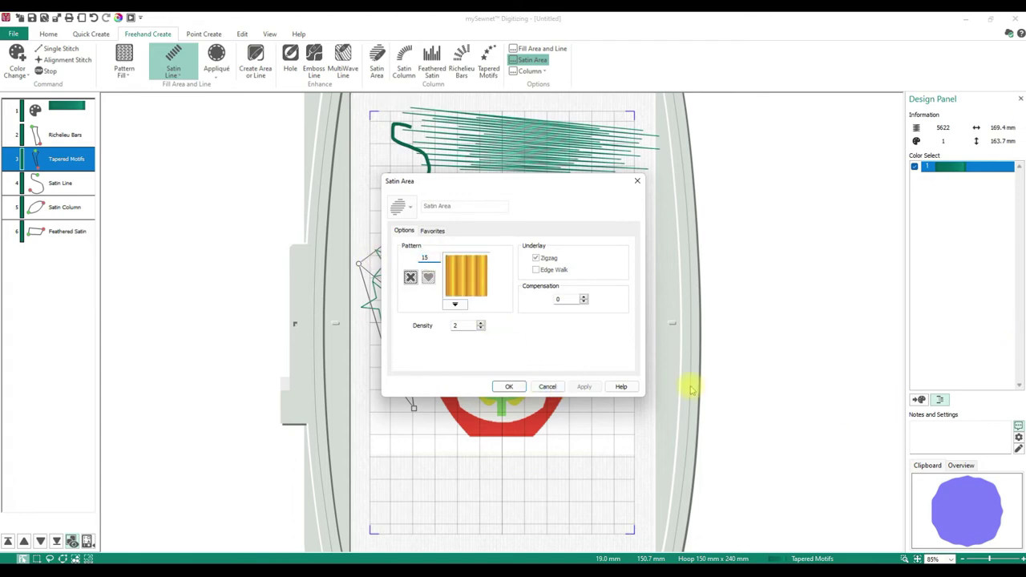
left_click(511, 387)
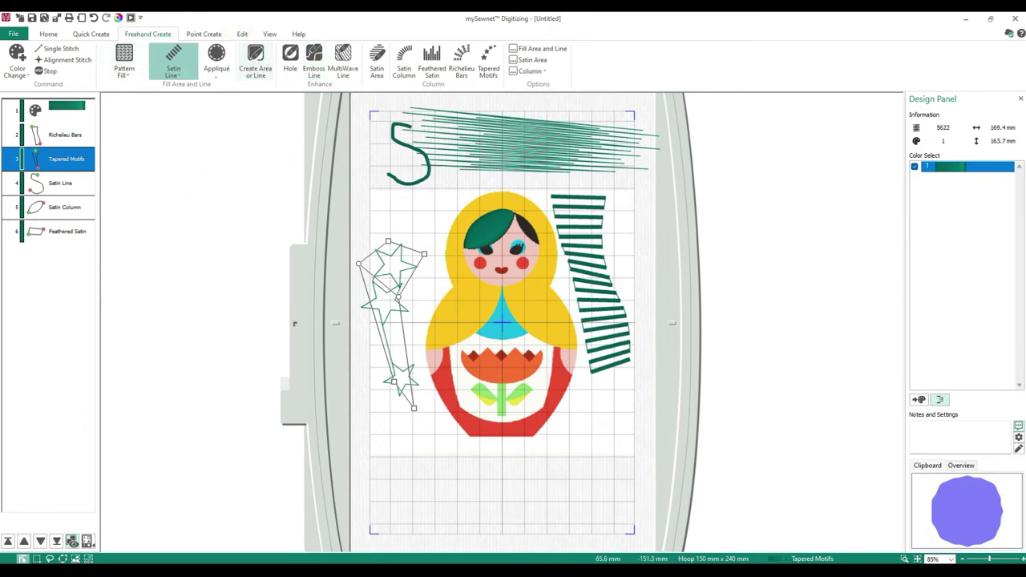
Draw a rounded freehand Satin Area with pattern 15 in the empty space below the doll
left_click(251, 64)
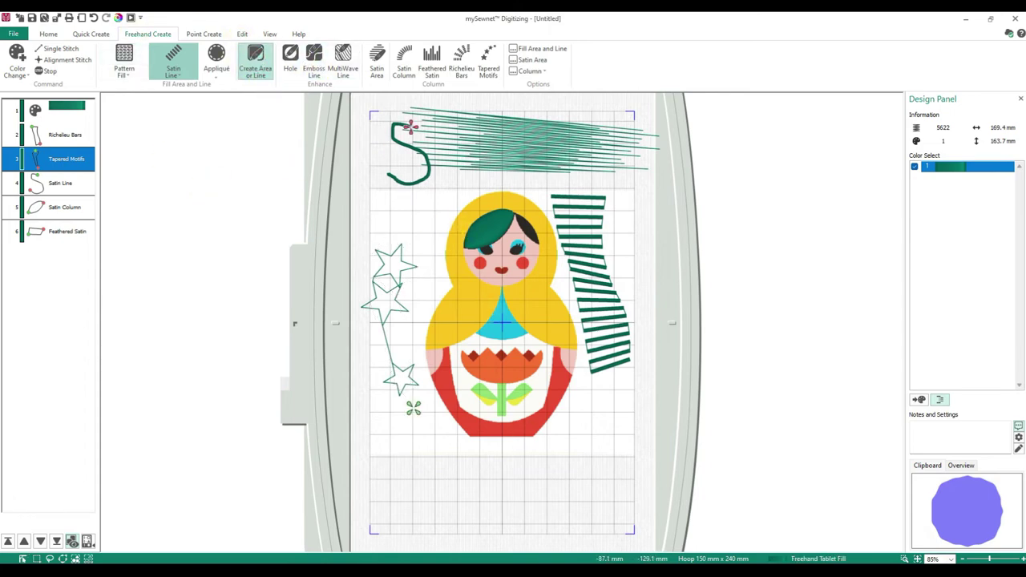
left_click(124, 60)
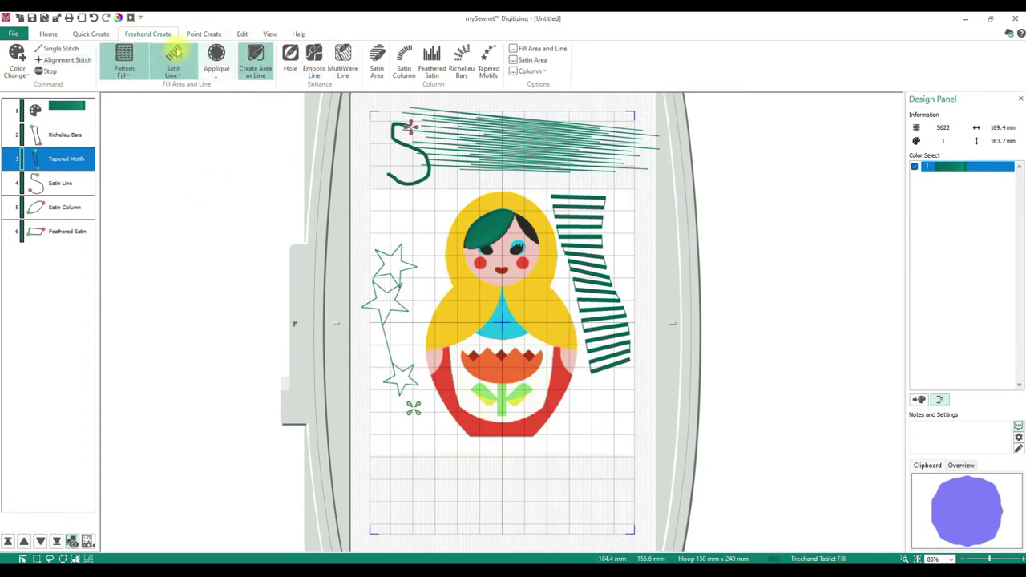
left_click(376, 62)
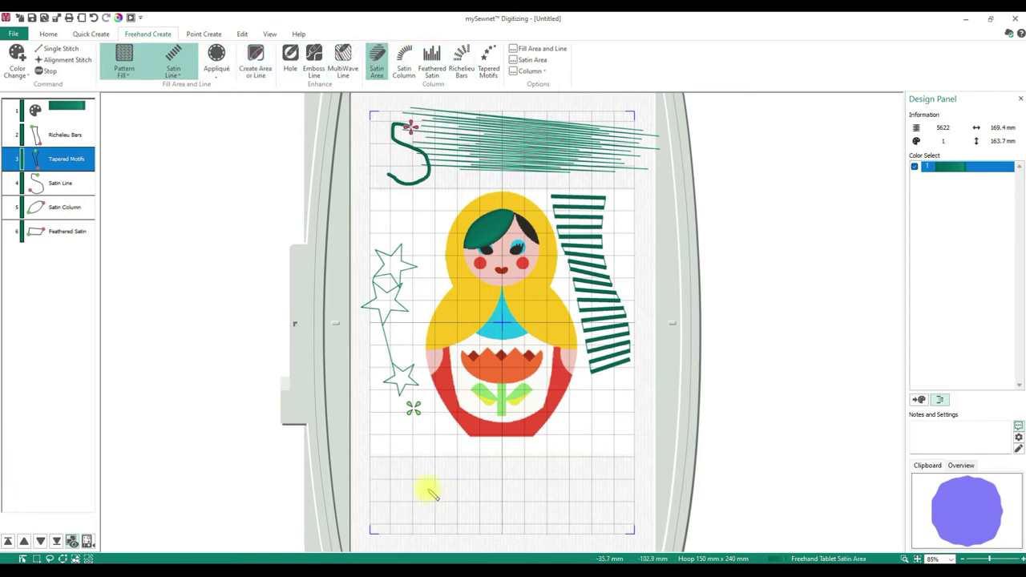
mouse_move(418, 453)
left_mouse_down()
mouse_move(419, 508)
mouse_move(481, 531)
mouse_move(531, 519)
mouse_move(542, 479)
mouse_move(419, 446)
left_mouse_up()
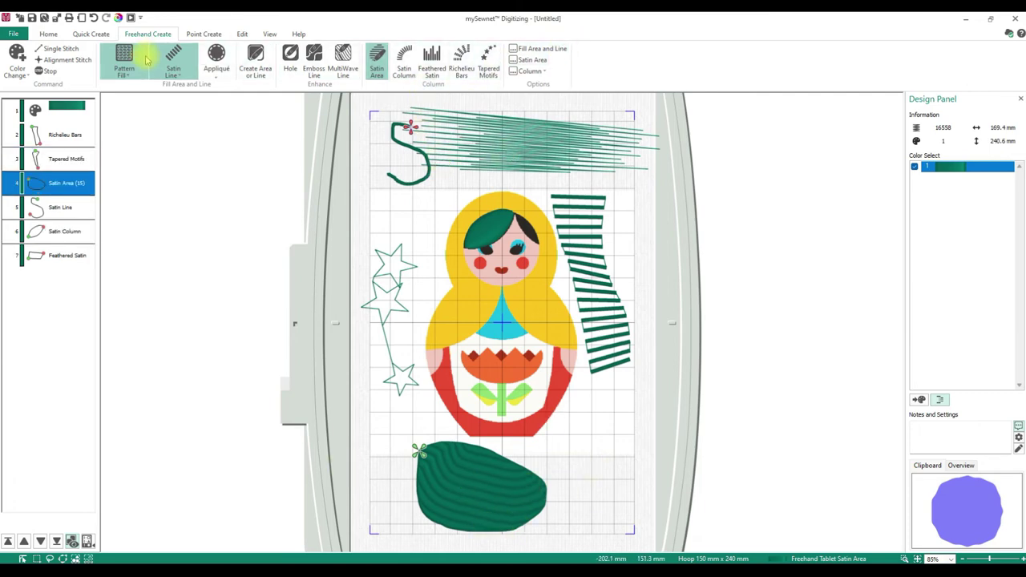
Select all the stitch objects in the design and delete them
left_click(50, 33)
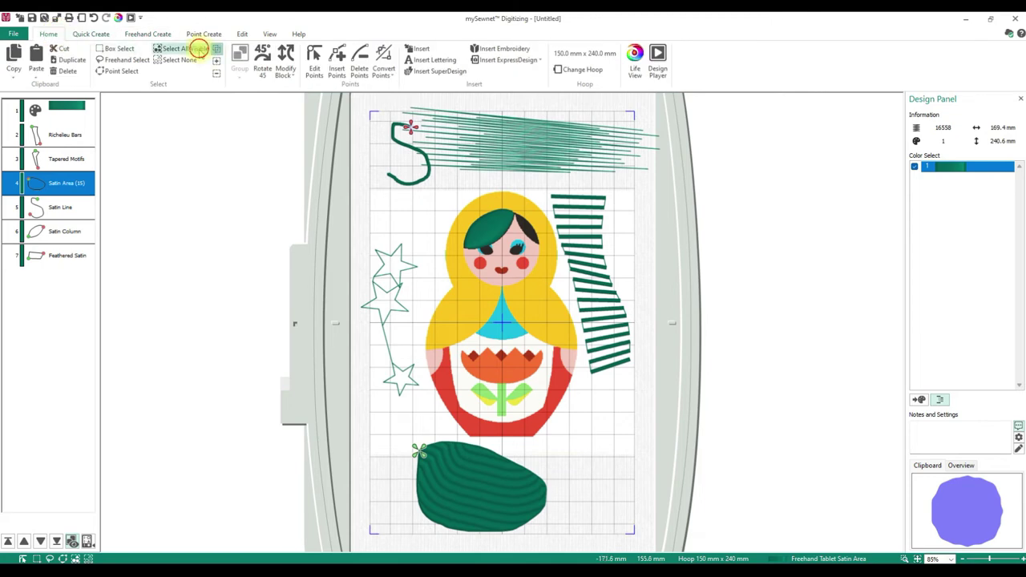
left_click(216, 49)
key("Delete")
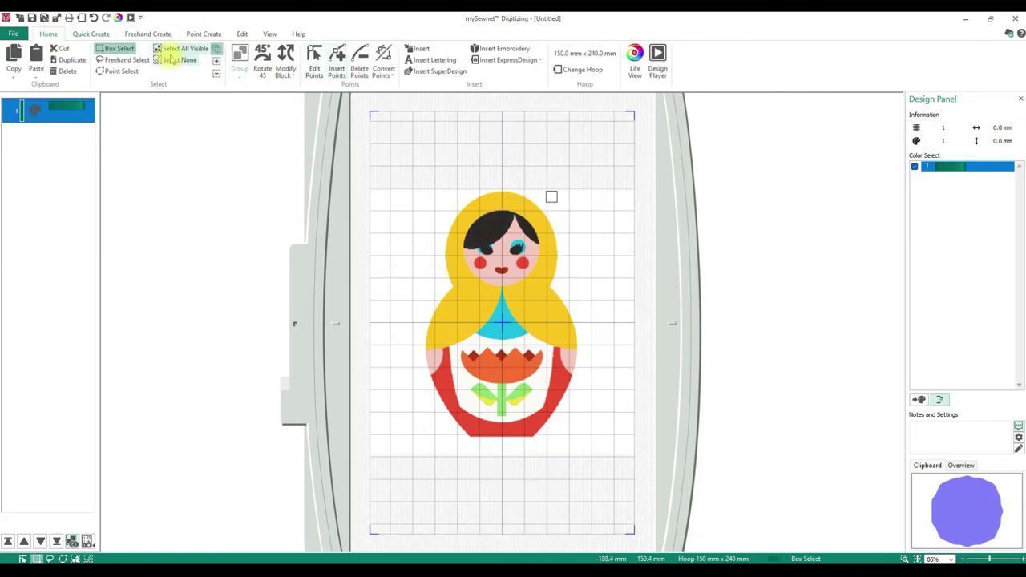
Set up Point Create to make a Pattern Fill area without a Satin Line for the doll's face
left_click(205, 34)
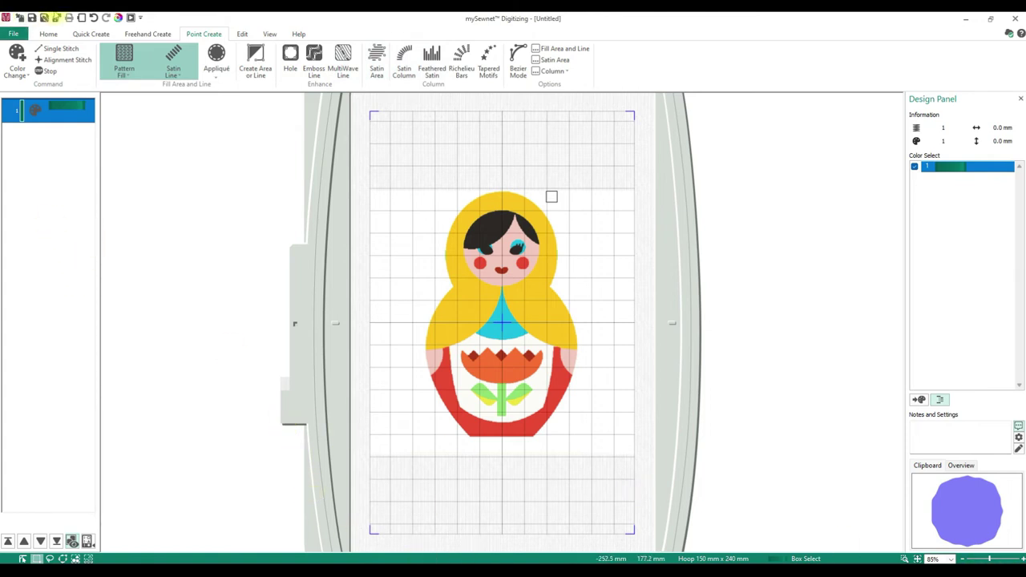
left_click(172, 61)
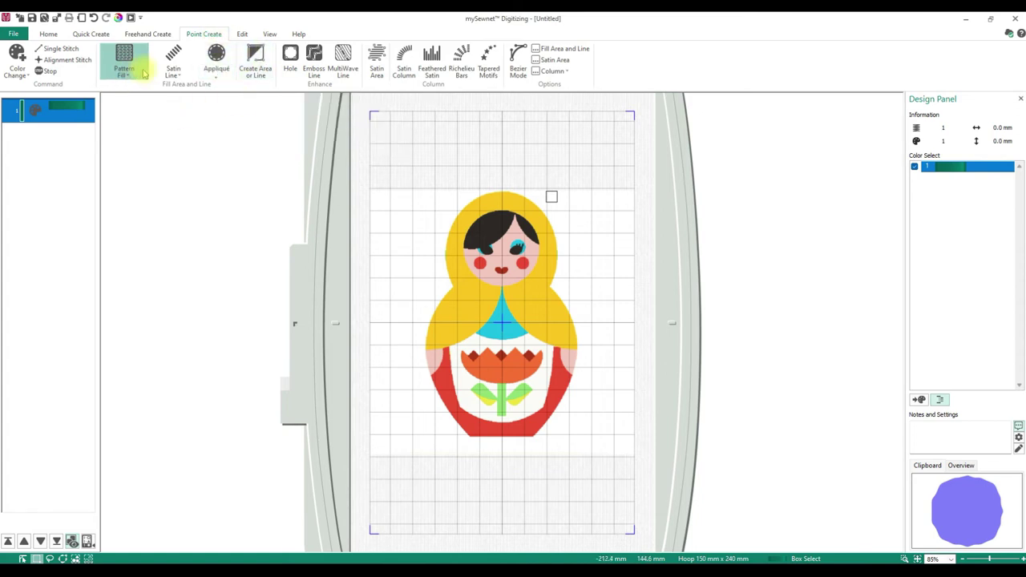
left_click(254, 63)
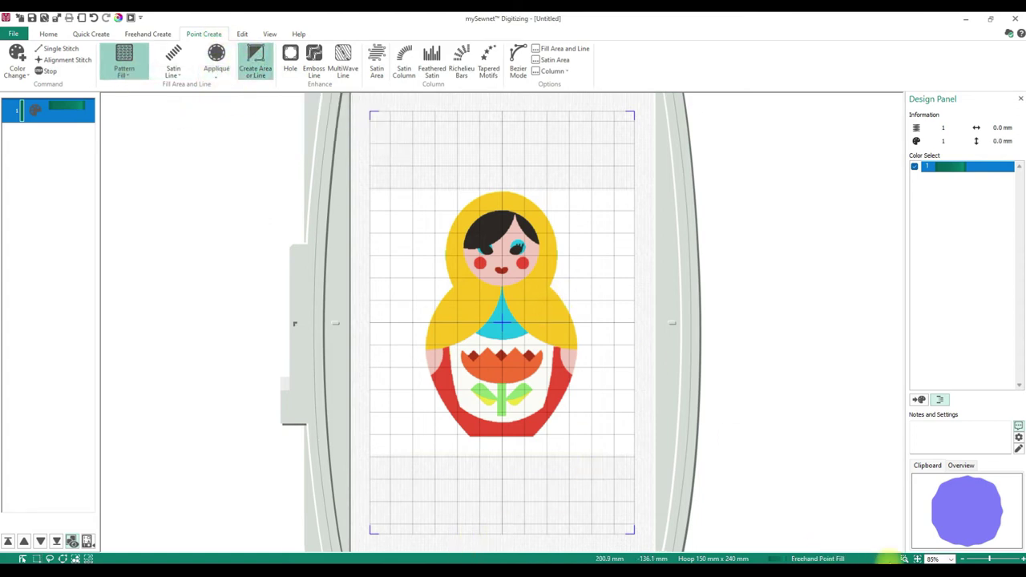
left_click(904, 559)
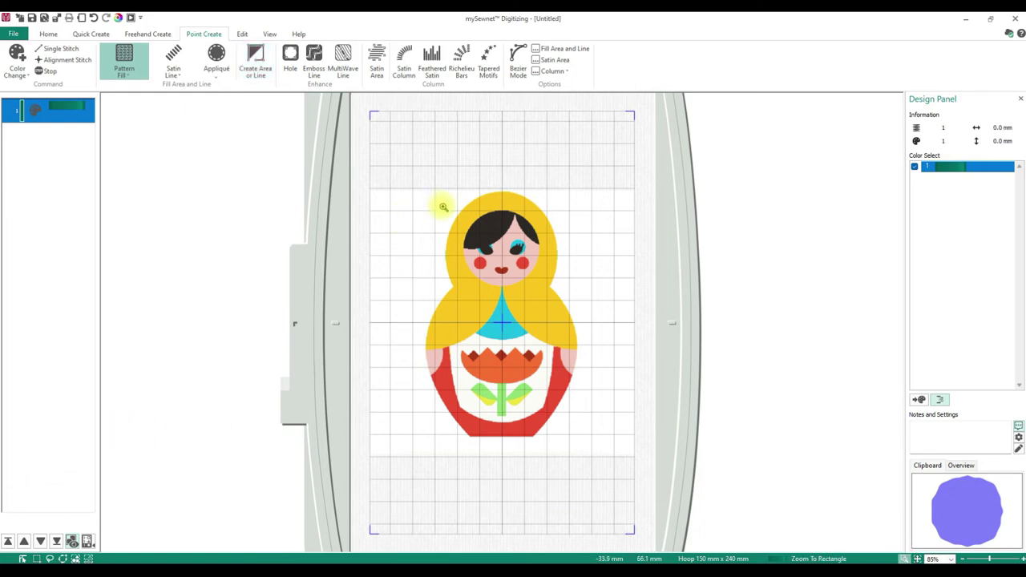
left_click_drag(460, 213, 542, 295)
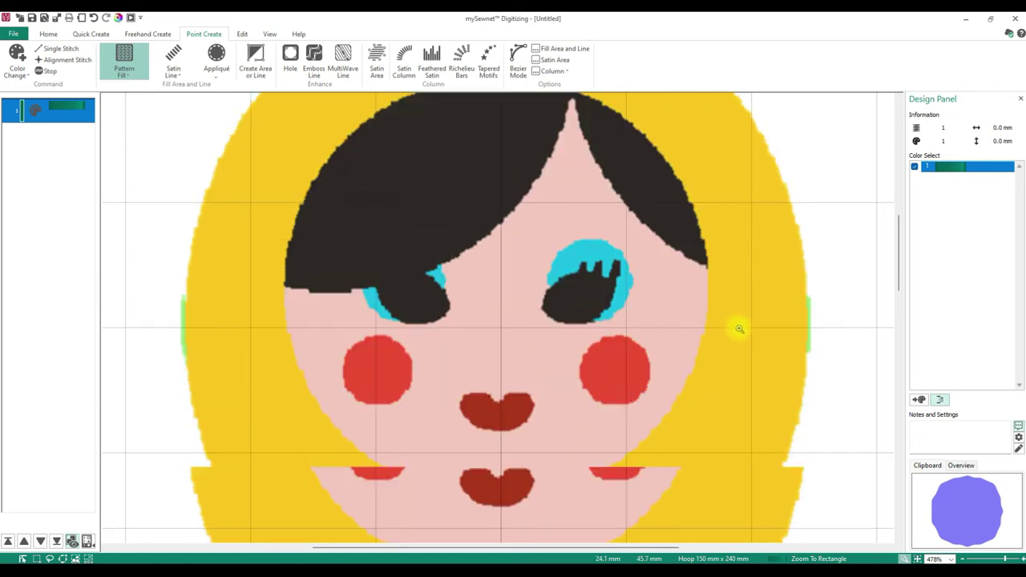
left_click(917, 559)
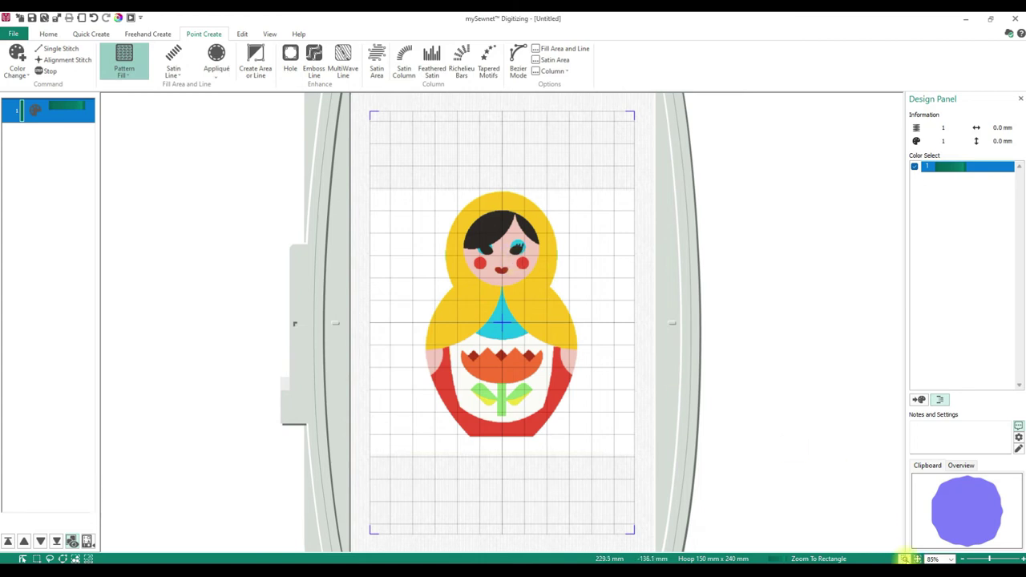
left_click_drag(449, 206, 550, 291)
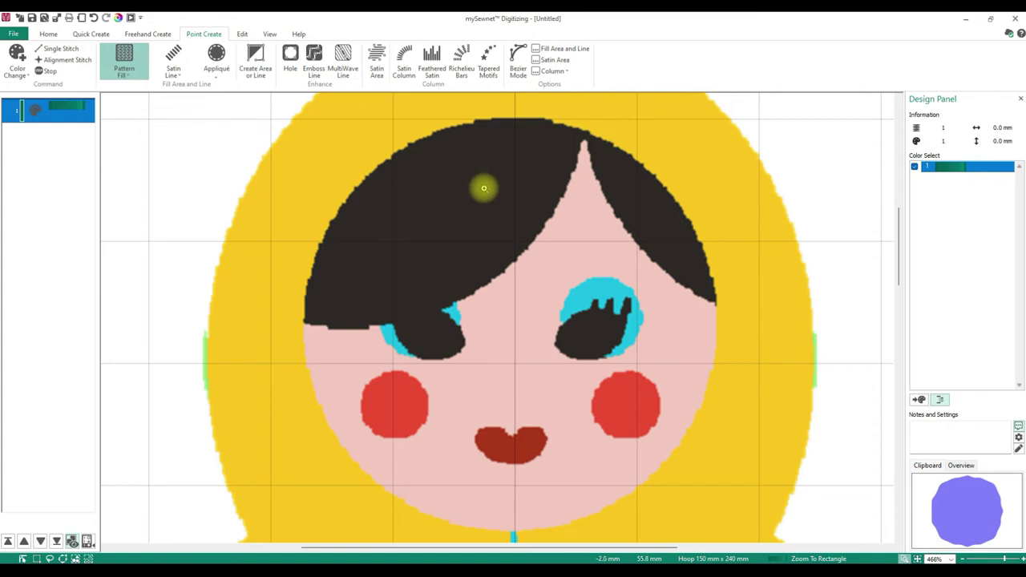
Change the thread colour to pink 2503 Desert Bloom from the Robison-Anton Rayon 40 range
right_click(58, 107)
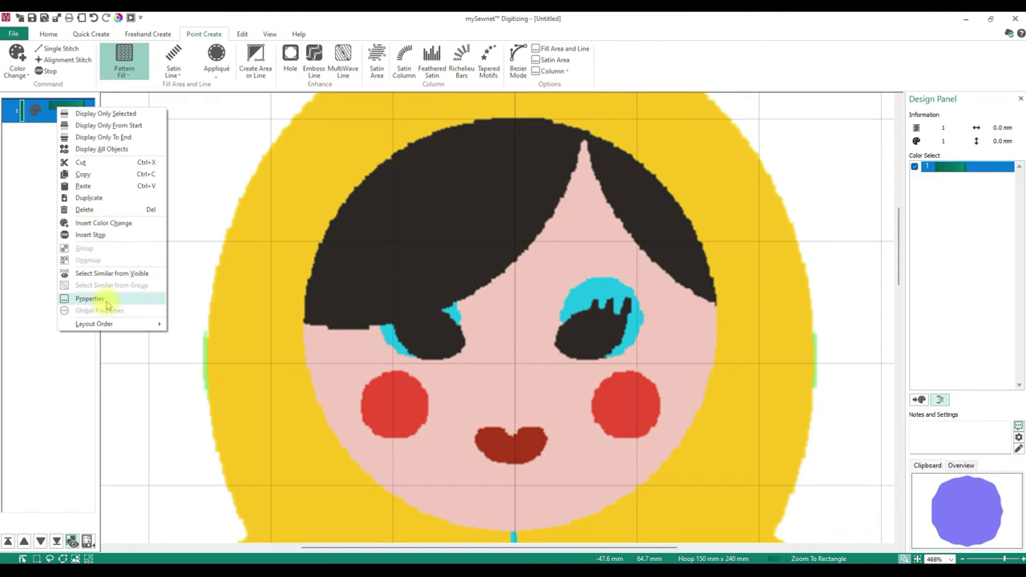
mouse_move(101, 325)
left_click(80, 298)
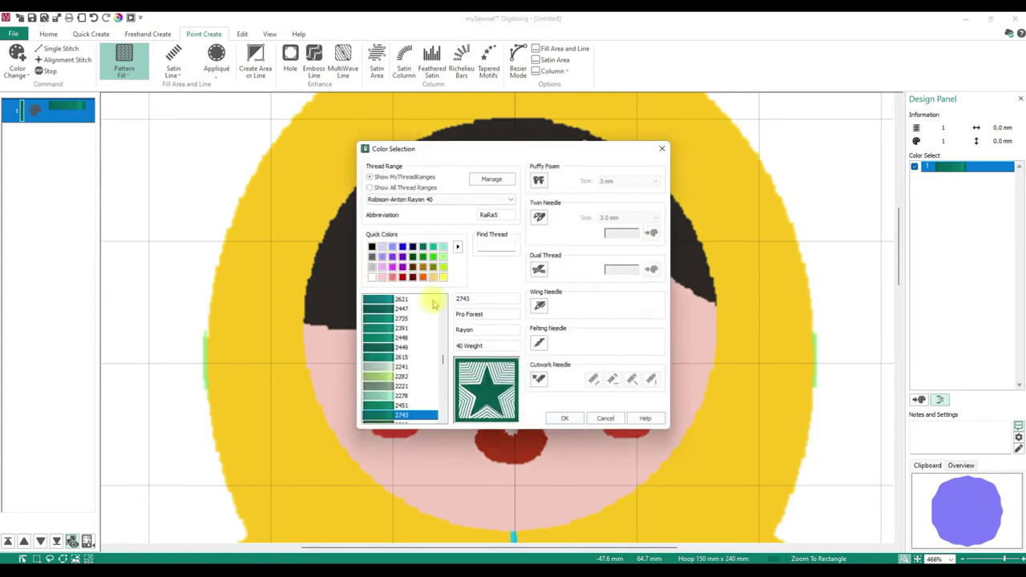
left_click(381, 277)
scroll(407, 355, "up", 3)
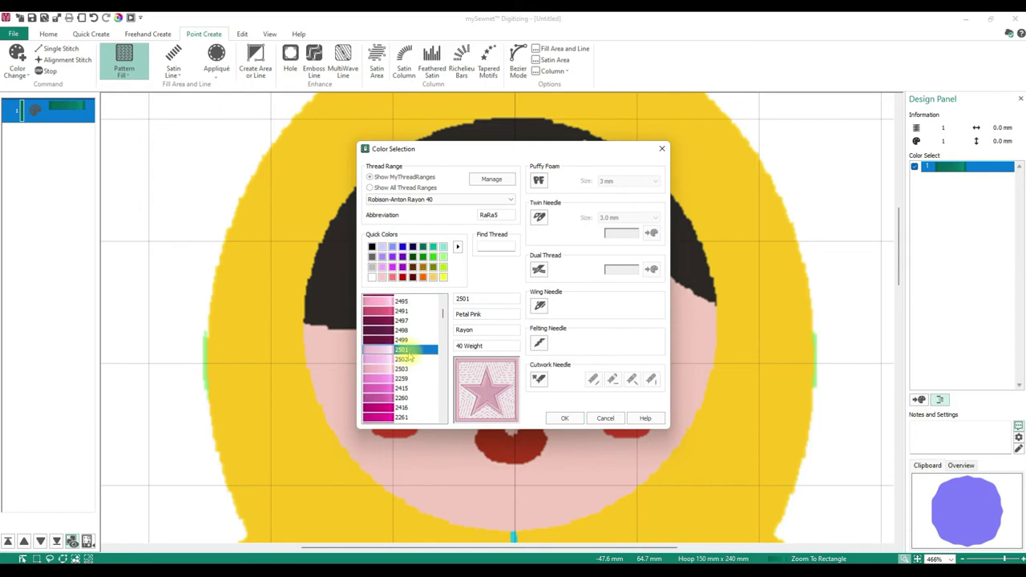
scroll(405, 353, "down", 3)
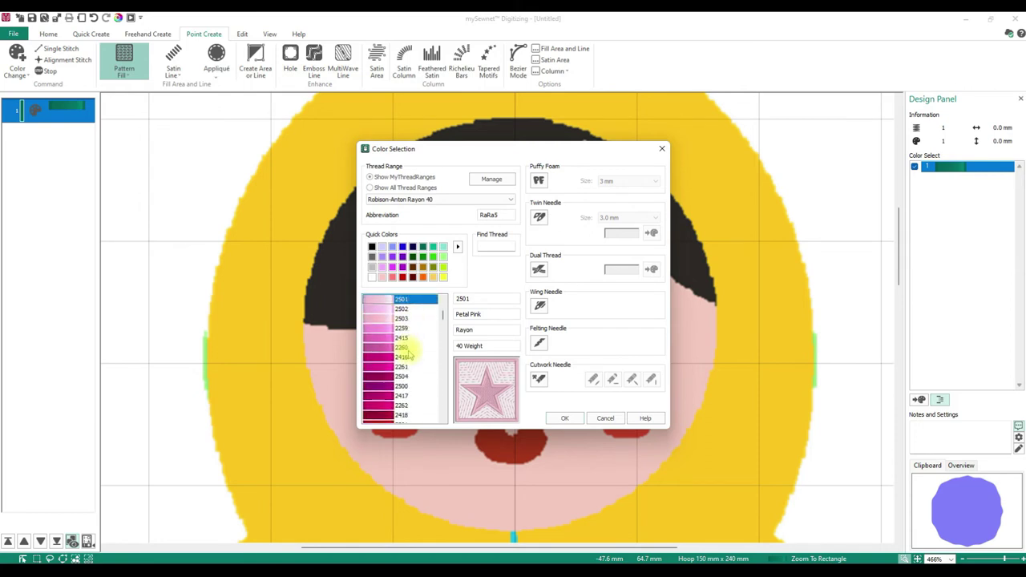
left_click(404, 318)
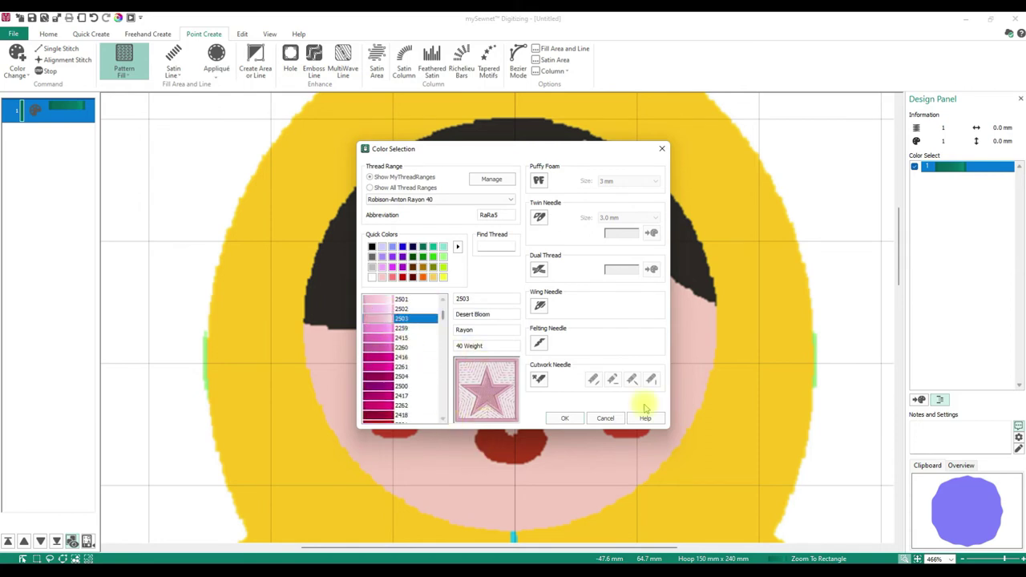
left_click(559, 417)
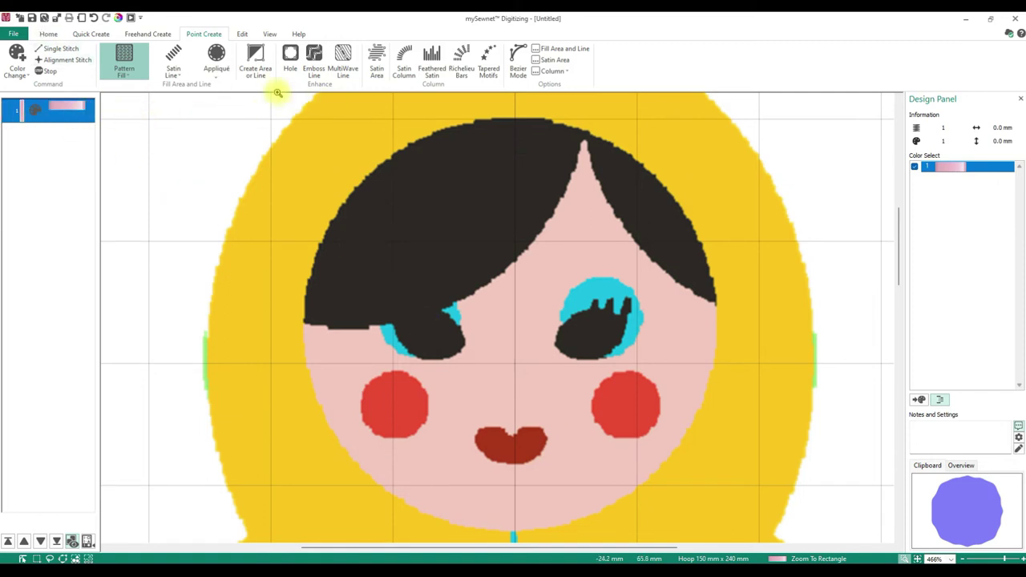
left_click(254, 58)
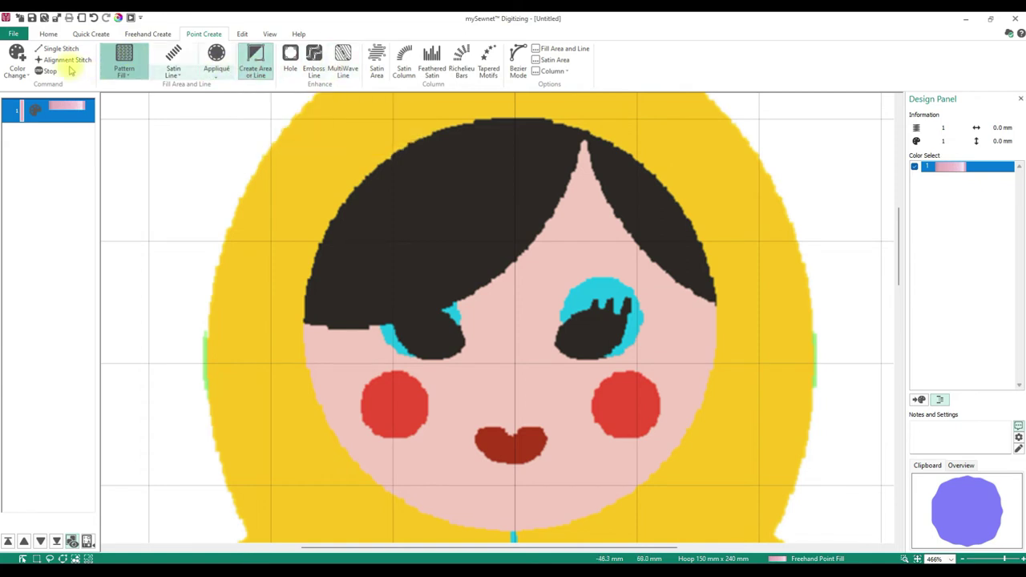
left_click(126, 62)
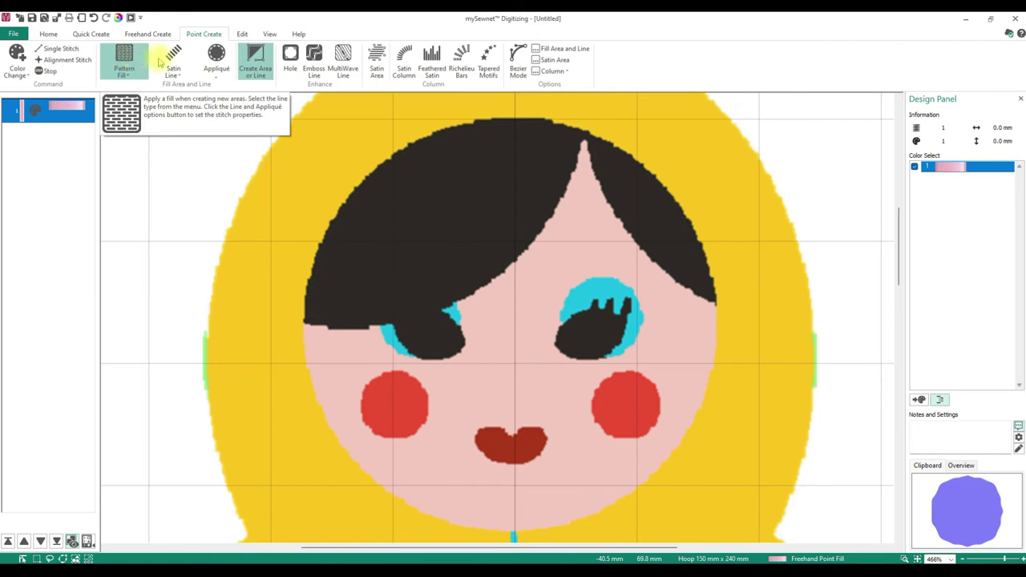
left_click(255, 70)
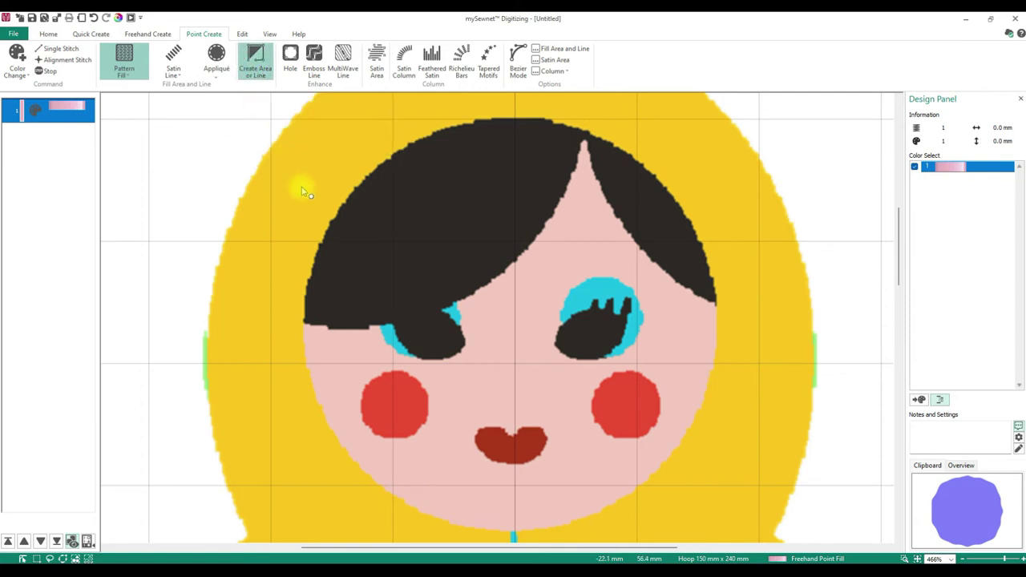
left_click(298, 176)
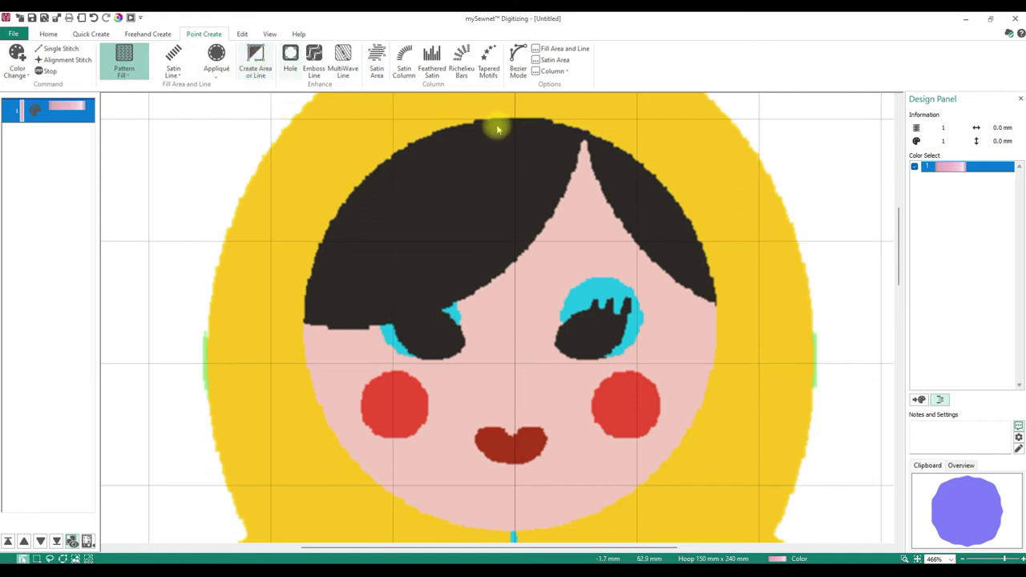
left_click(439, 226)
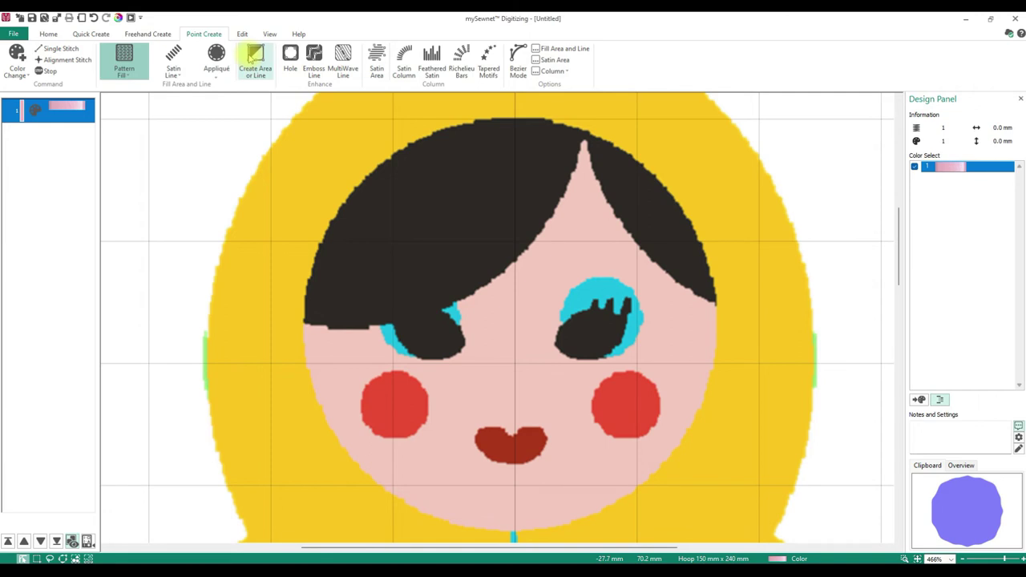
Start a Create Area or Line outline, placing points along the outer edge of the black hair from its lower left end to the parting
left_click(252, 56)
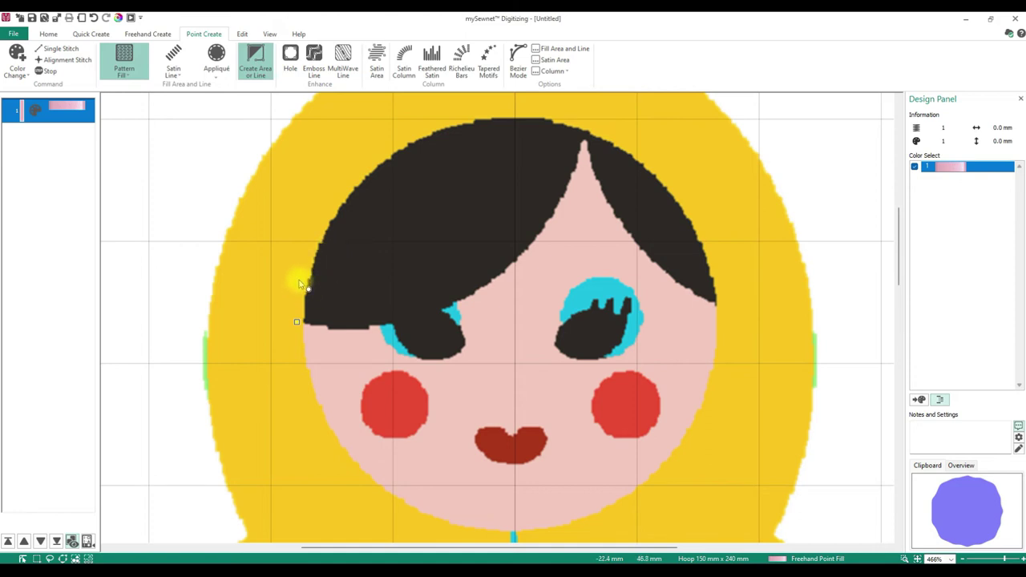
left_click(298, 282)
left_click(316, 234)
left_click(353, 181)
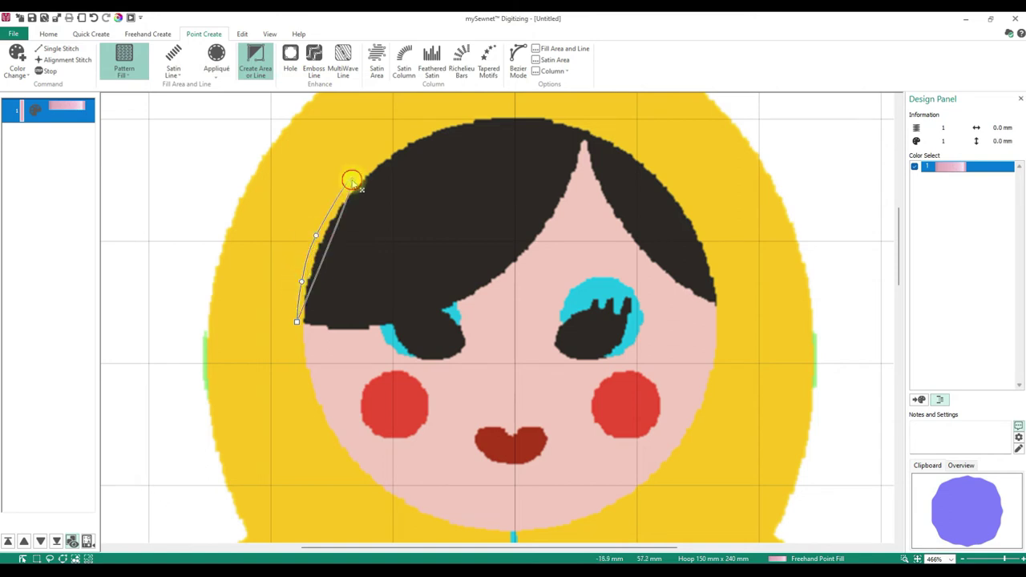
left_click(392, 144)
left_click(439, 122)
left_click(499, 113)
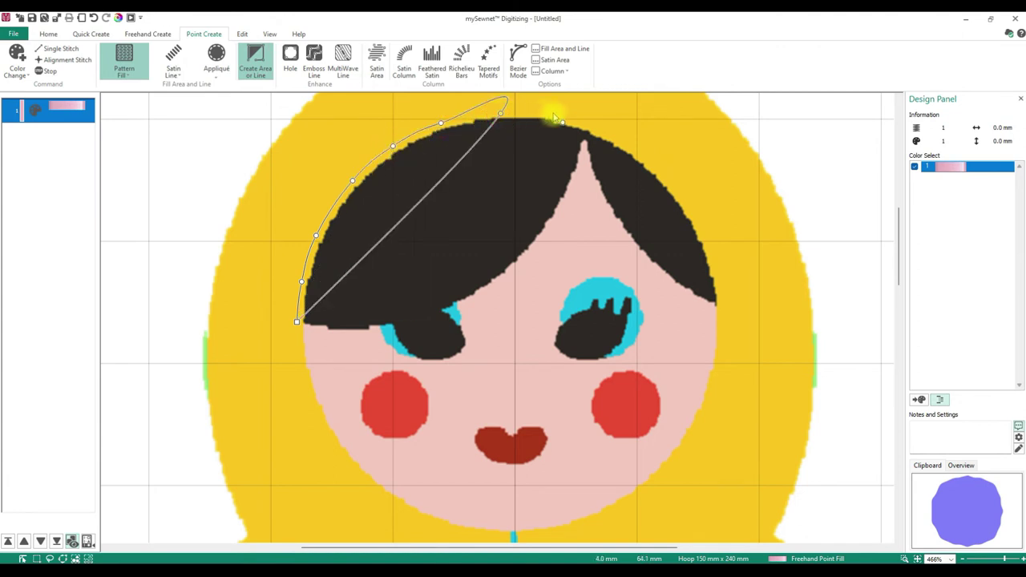
left_click(554, 113)
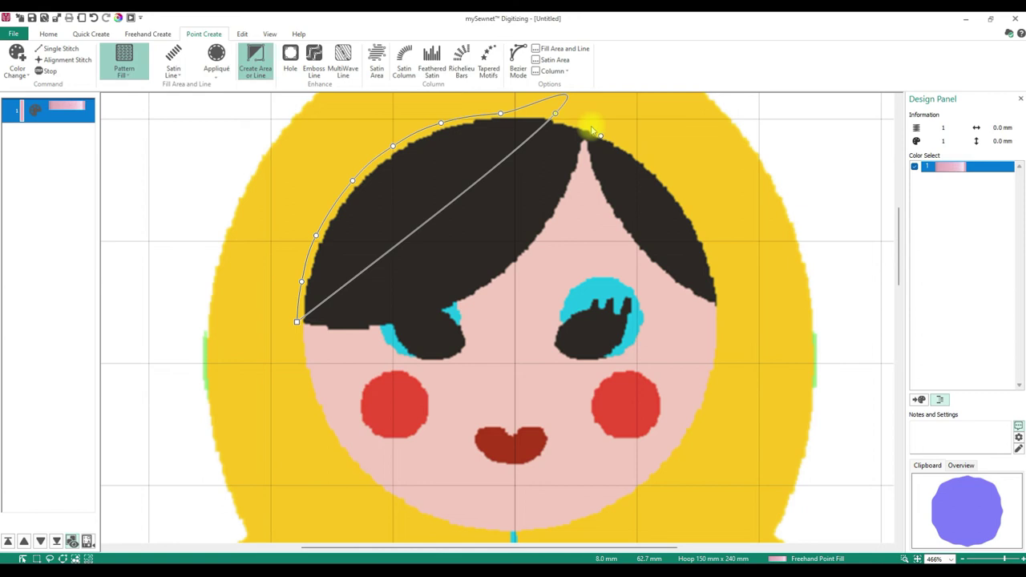
left_click(589, 128)
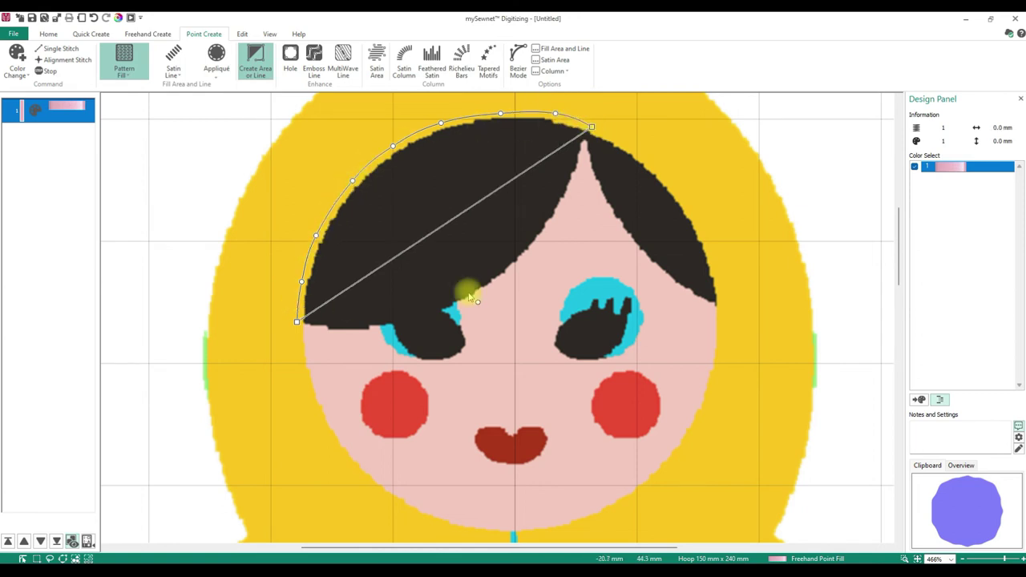
Continue the outline back along the fringe's lower edge and adjust the points near the parting to follow the hair
left_click(575, 170)
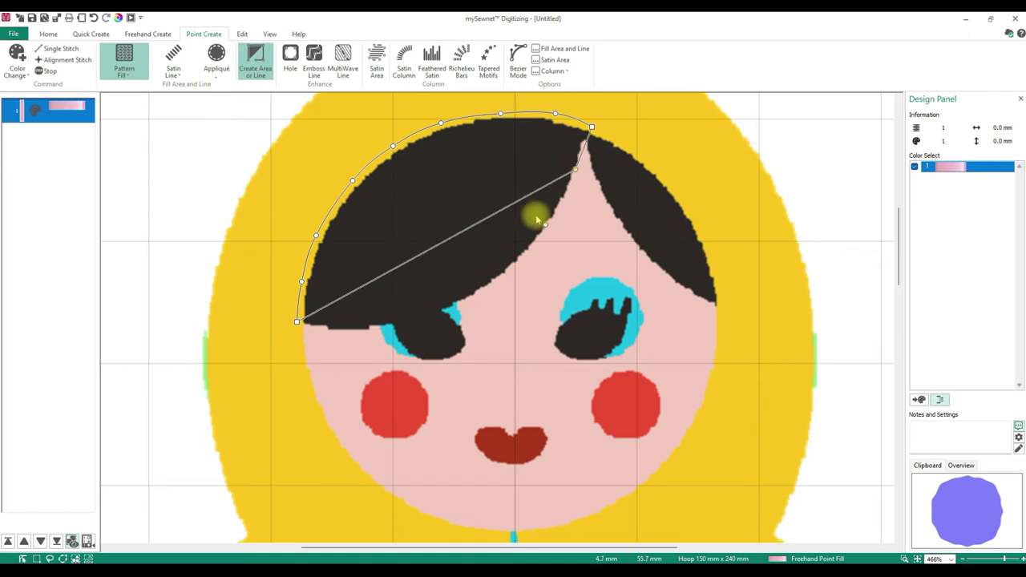
left_click(530, 244)
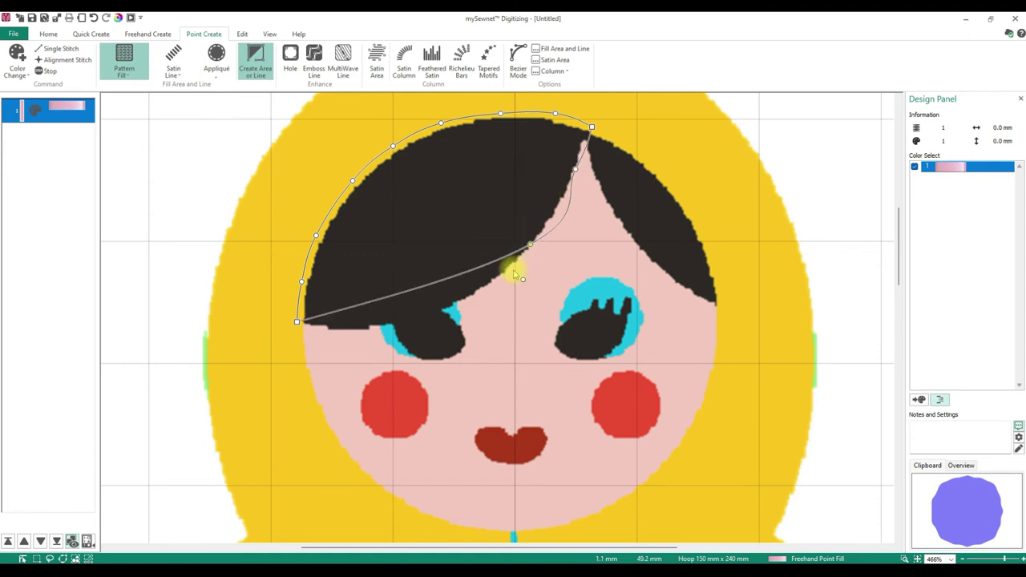
left_click(470, 294)
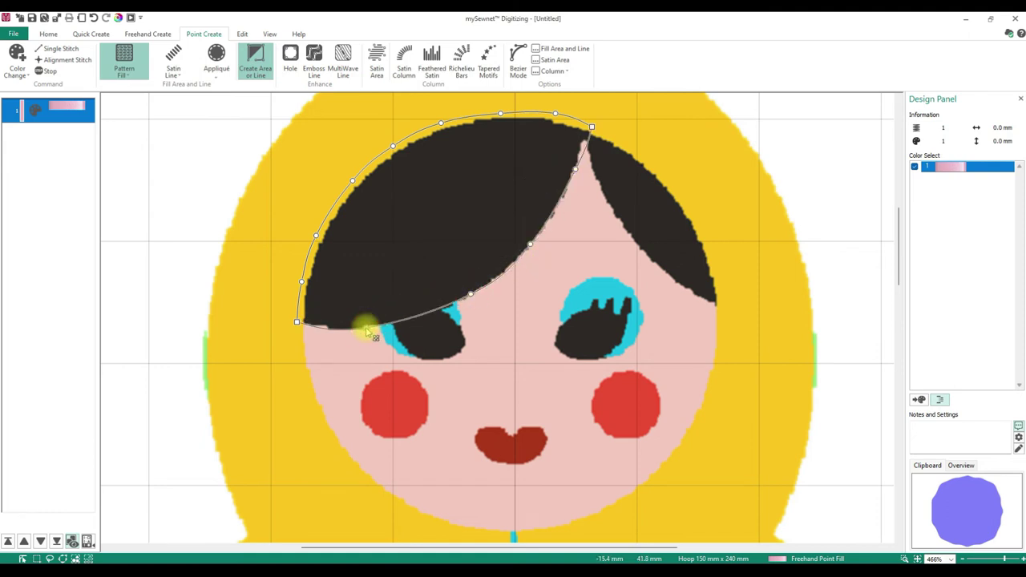
left_click(367, 327)
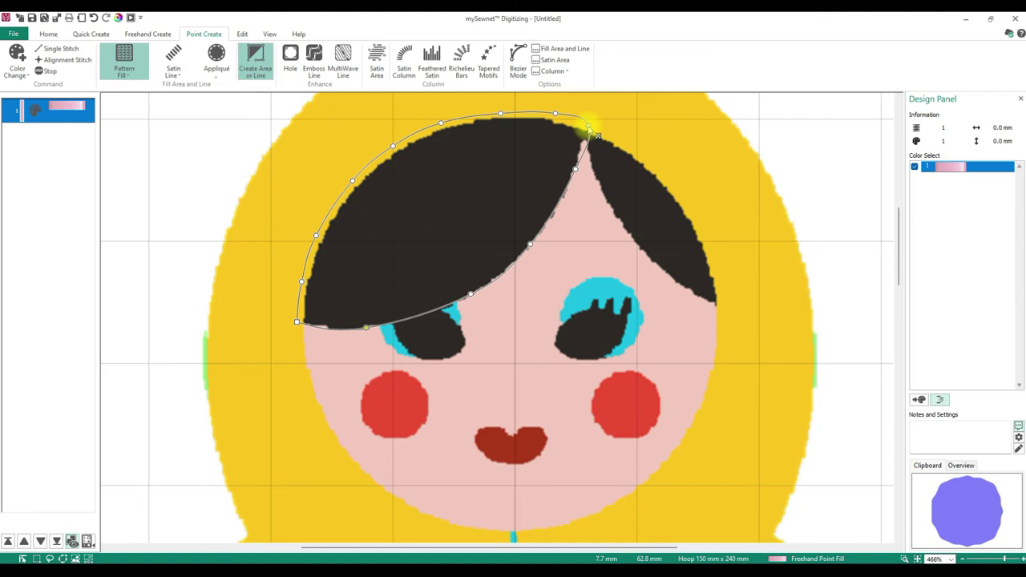
left_click(574, 170)
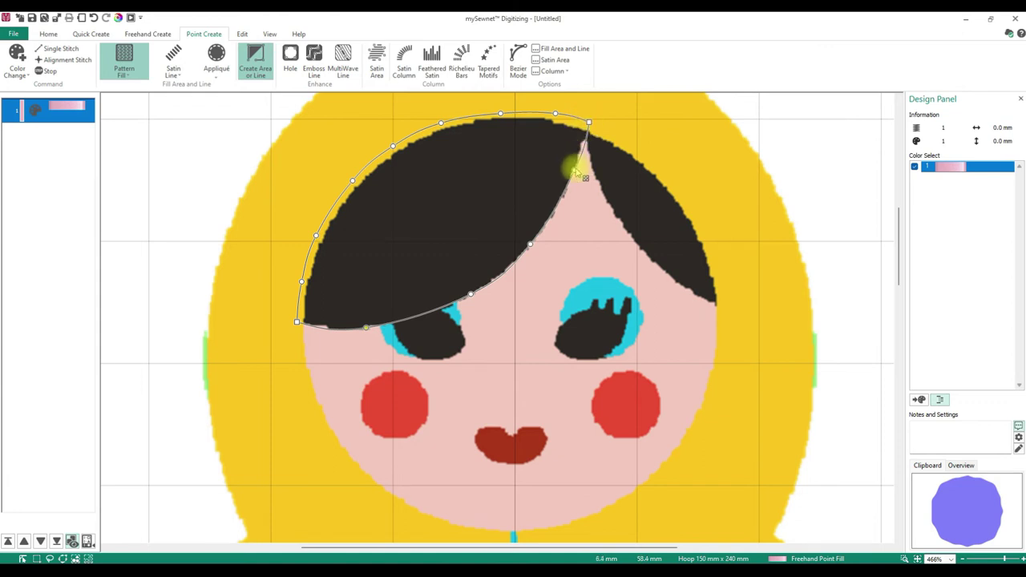
left_click_drag(572, 169, 575, 165)
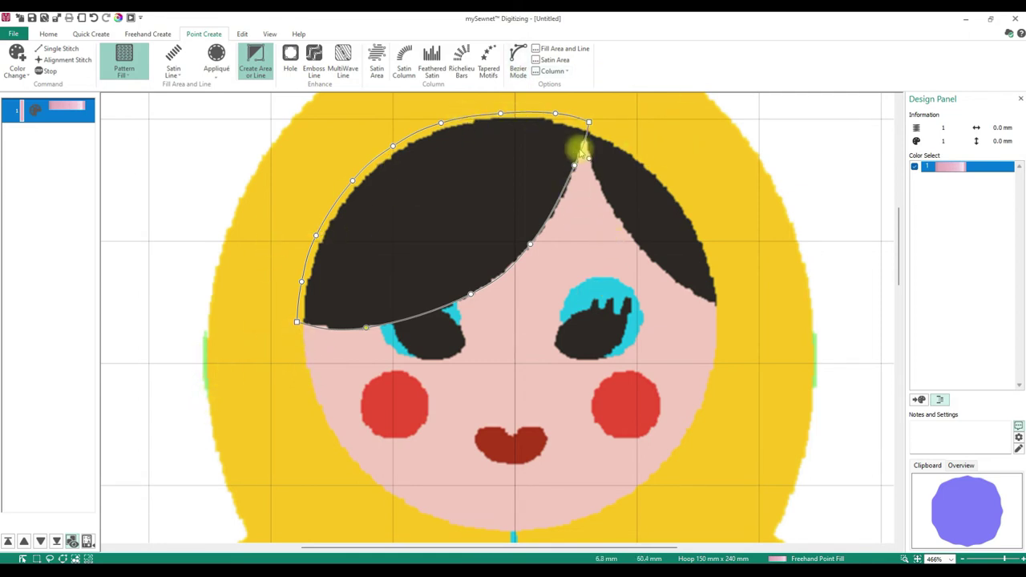
Remove all the points placed for the hair outline
key("BackSpace")
key("BackSpace")
key("BackSpace")
key("BackSpace")
key("BackSpace")
key("BackSpace")
key("BackSpace")
key("BackSpace")
key("BackSpace")
key("BackSpace")
key("BackSpace")
key("BackSpace")
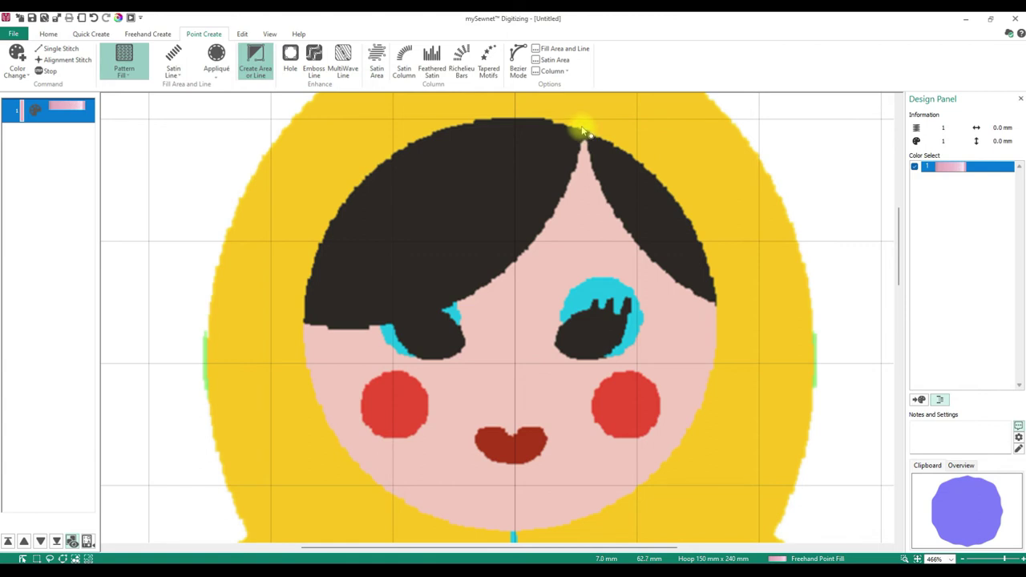
Place face outline points from the tip of the parting along the fringe, slightly inside the black hair, ending with a corner at the face's left edge
left_click(579, 128)
left_click(569, 164)
left_click(549, 207)
left_click(520, 245)
left_click(484, 277)
left_click(453, 295)
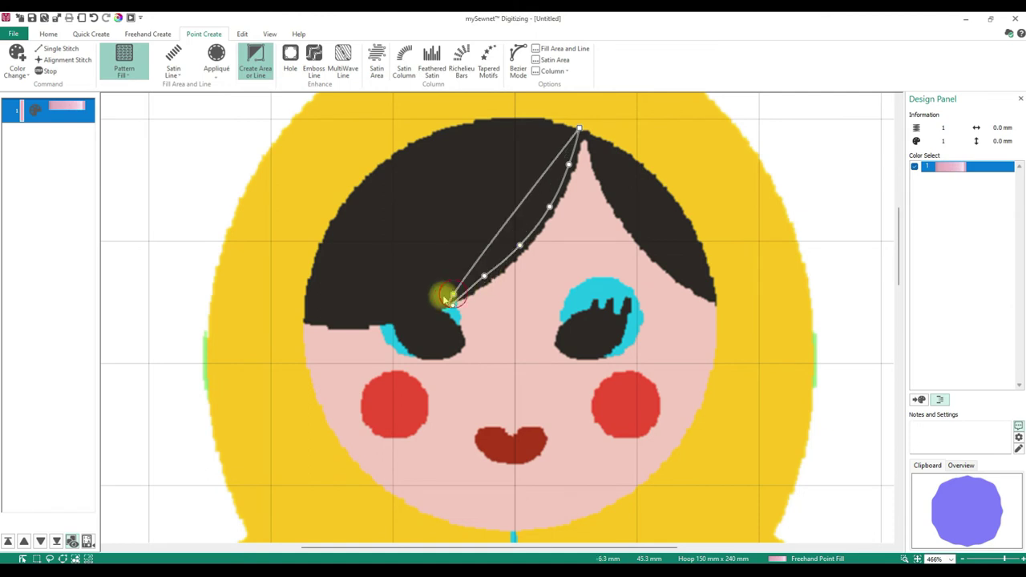
left_click(407, 311)
left_click(359, 318)
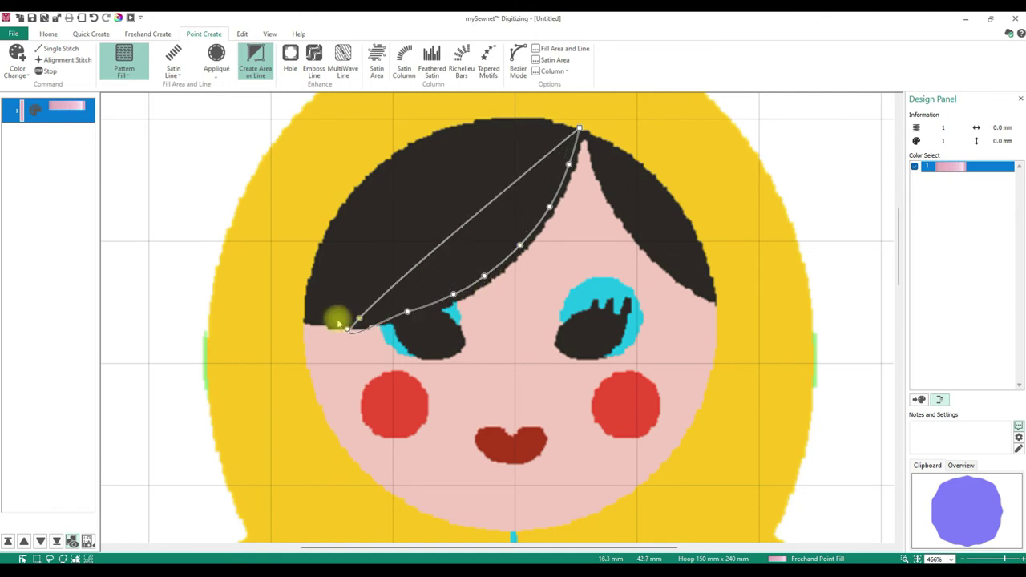
left_click(328, 320)
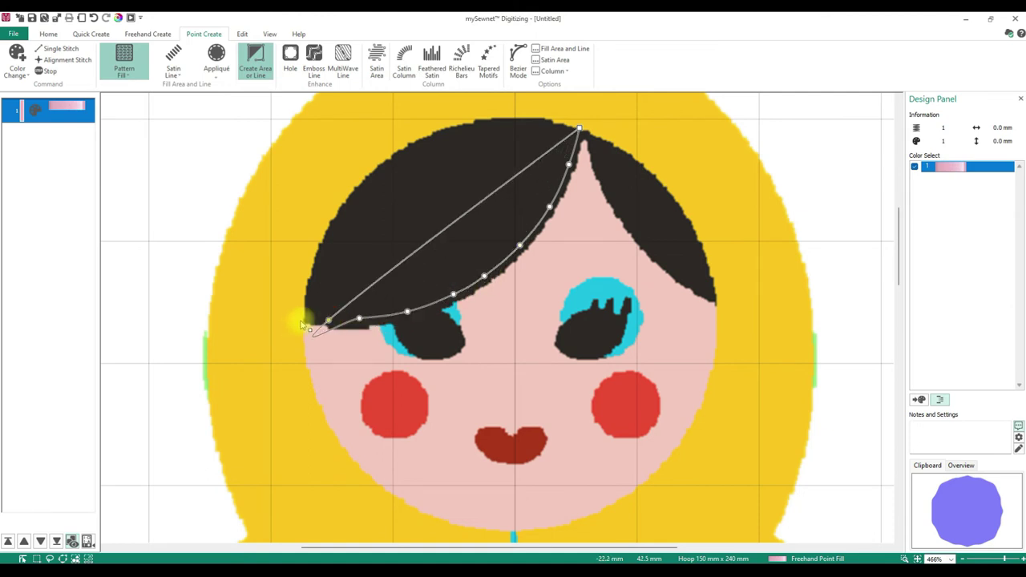
left_click(294, 320)
left_click(293, 320)
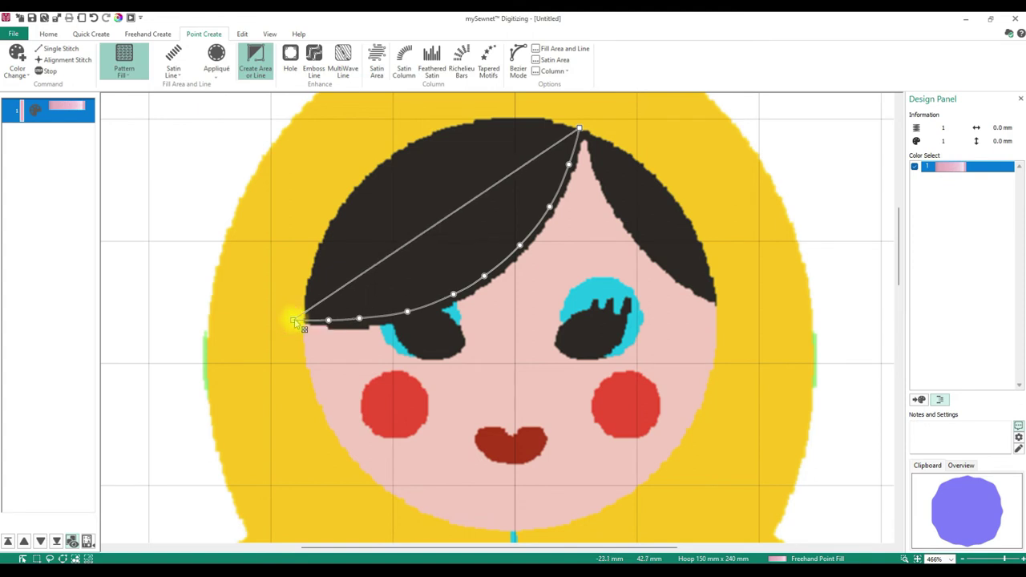
Continue the face outline just outside the pink area around the left cheek, chin and right cheek to a corner at the right hair's lower end
left_click(311, 411)
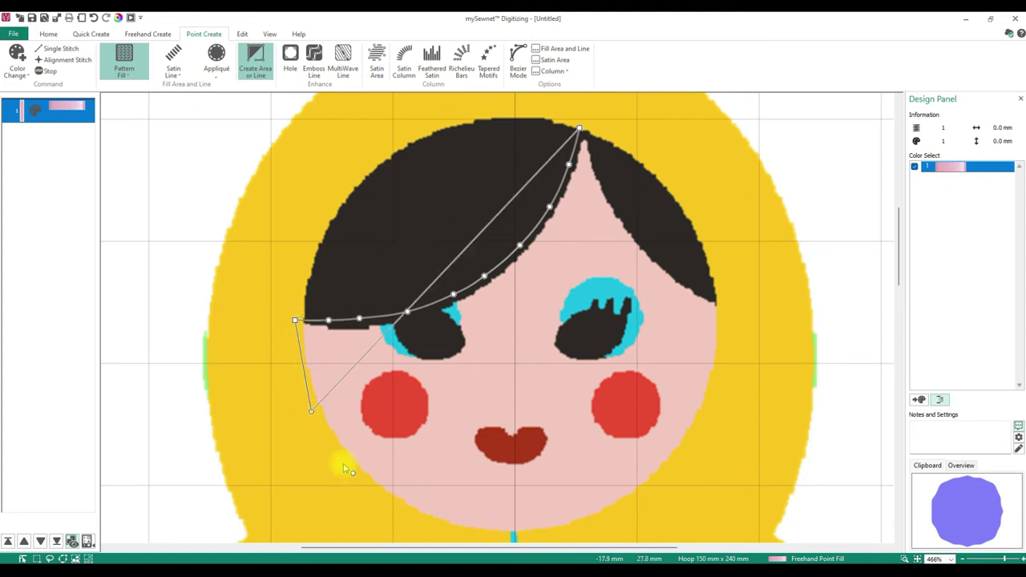
left_click(348, 466)
left_click(392, 502)
left_click(440, 528)
left_click(529, 535)
left_click(617, 507)
left_click(686, 447)
left_click(714, 388)
left_click(724, 317)
left_click(722, 302)
Close the outline along the right hair's inner edge, move the parting's tip point slightly outward, and create the face's Pattern Fill
left_click(697, 287)
left_click(665, 258)
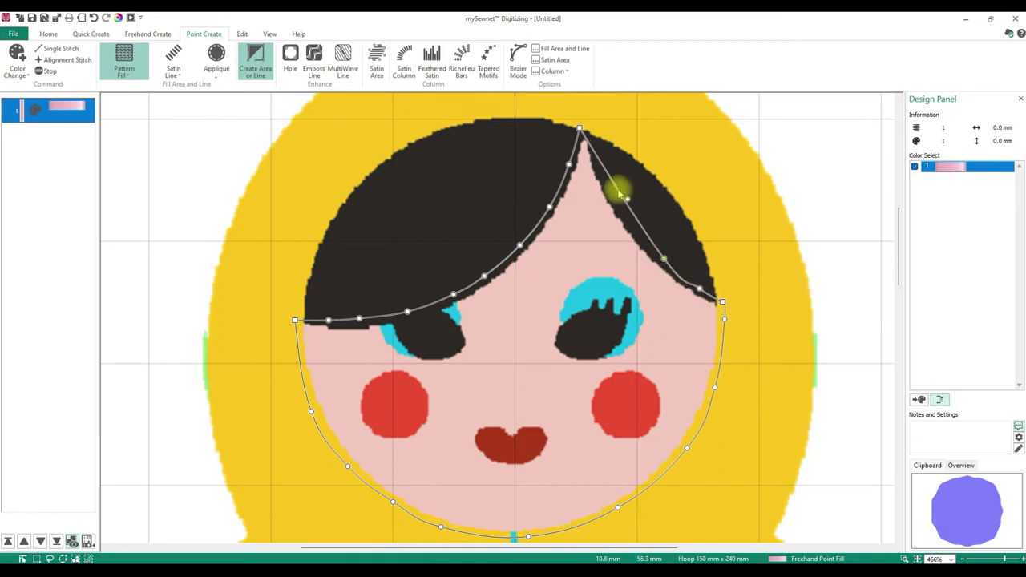
left_click(579, 129)
left_click_drag(581, 126, 587, 126)
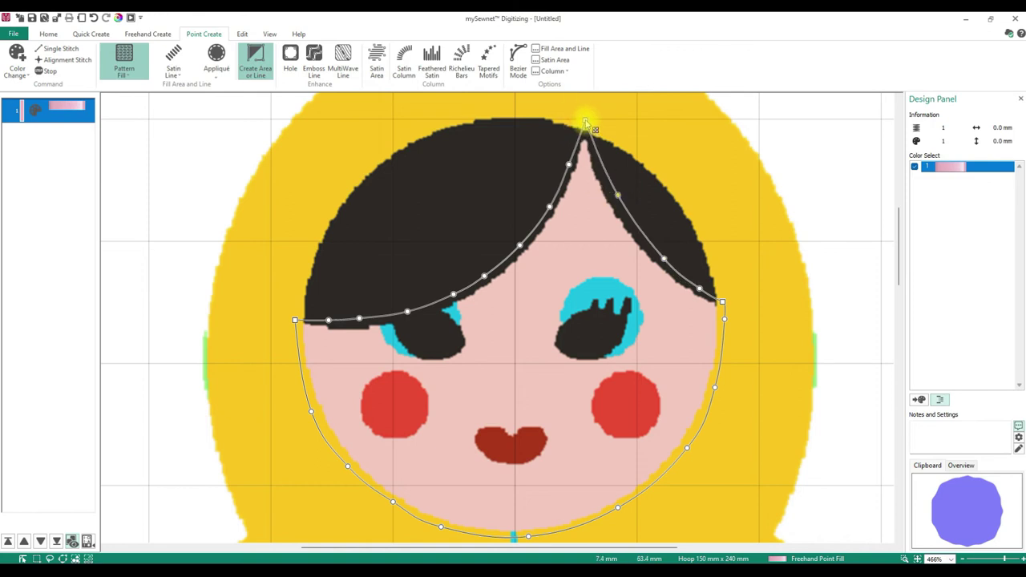
left_click_drag(617, 195, 619, 199)
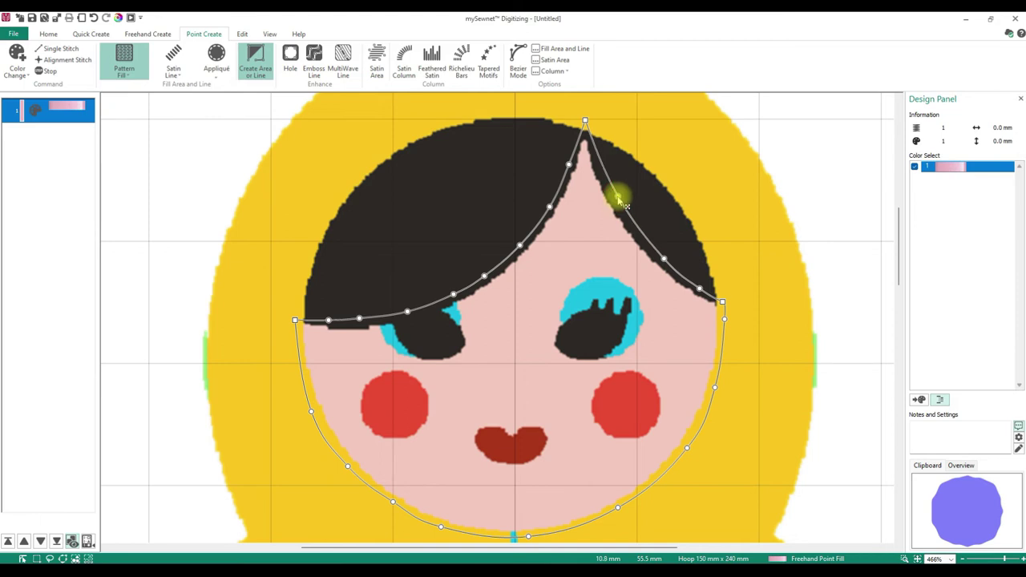
left_click(605, 371)
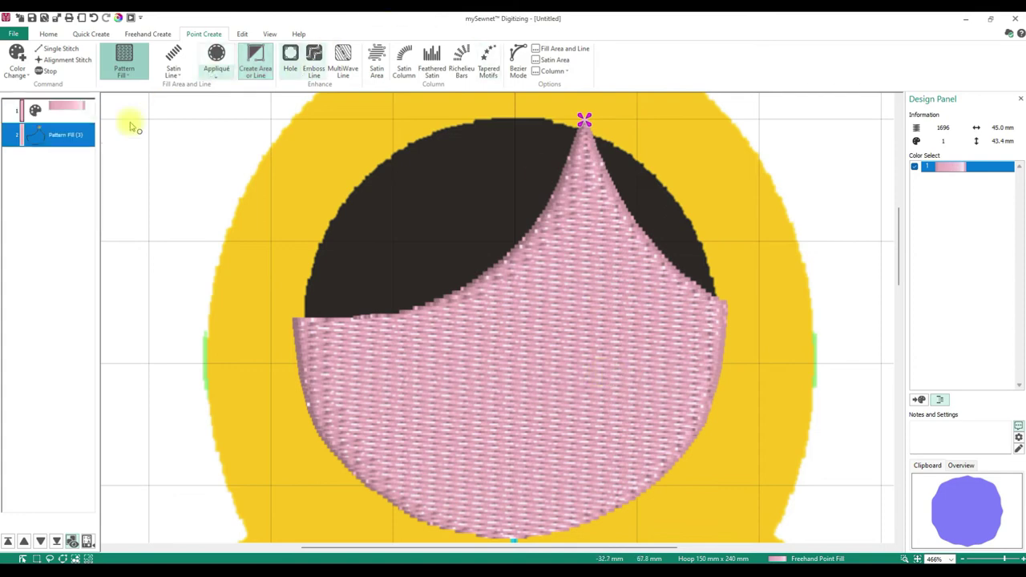
Insert a color change to thread 2215 Navy from the Robison-Anton Rayon 40 range after the face's Pattern Fill
right_click(78, 134)
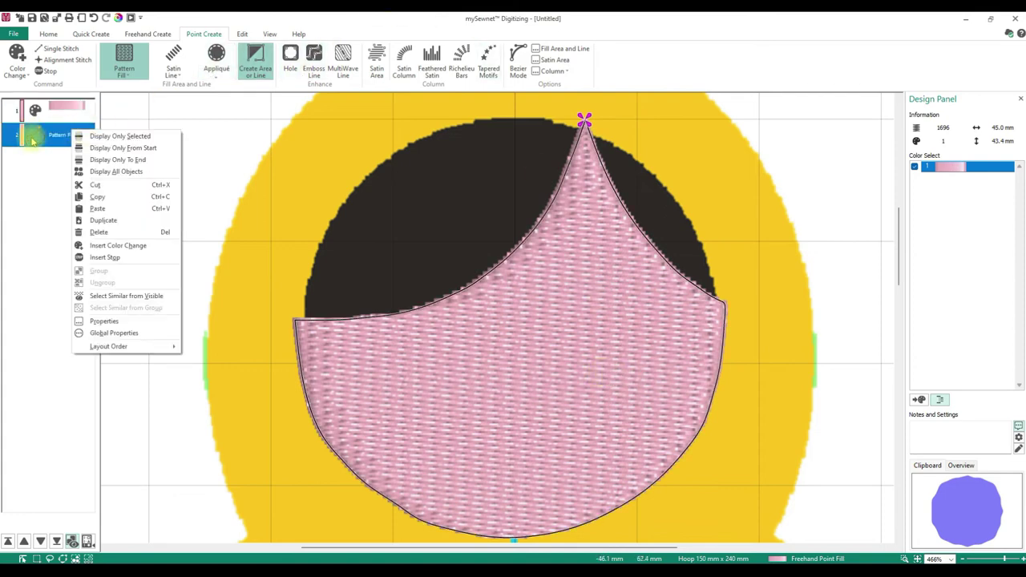
left_click(112, 255)
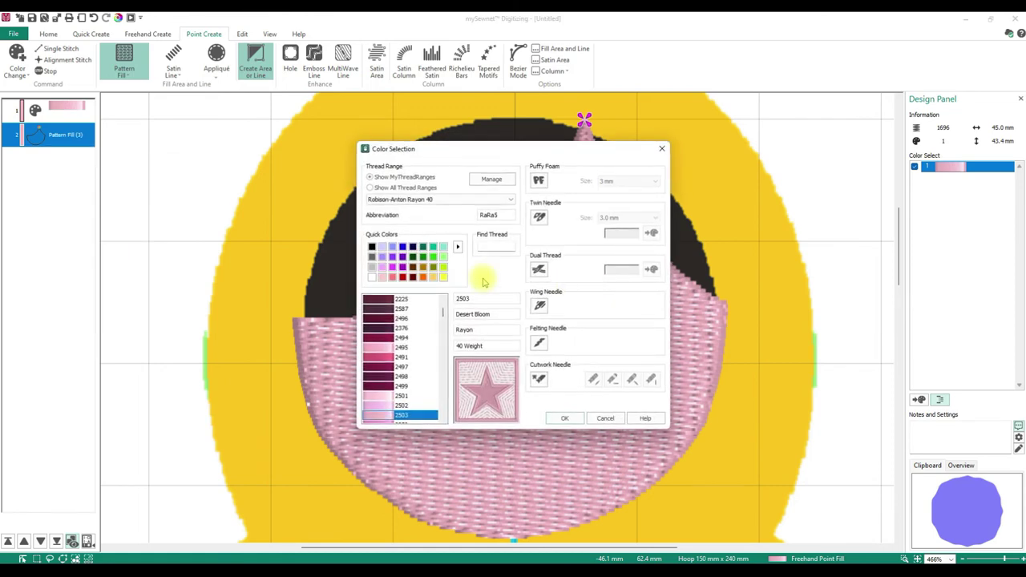
left_click(371, 246)
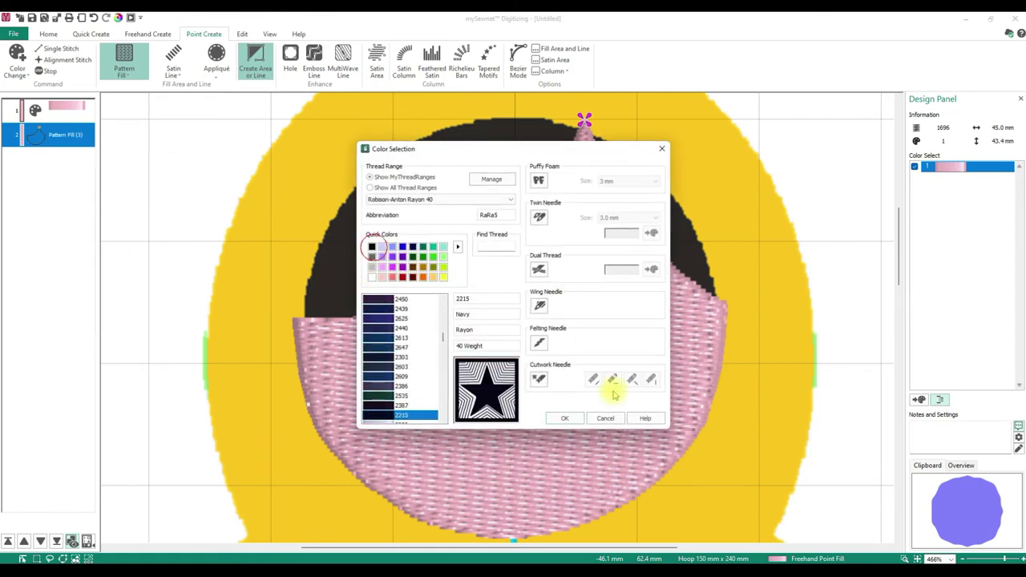
left_click(564, 417)
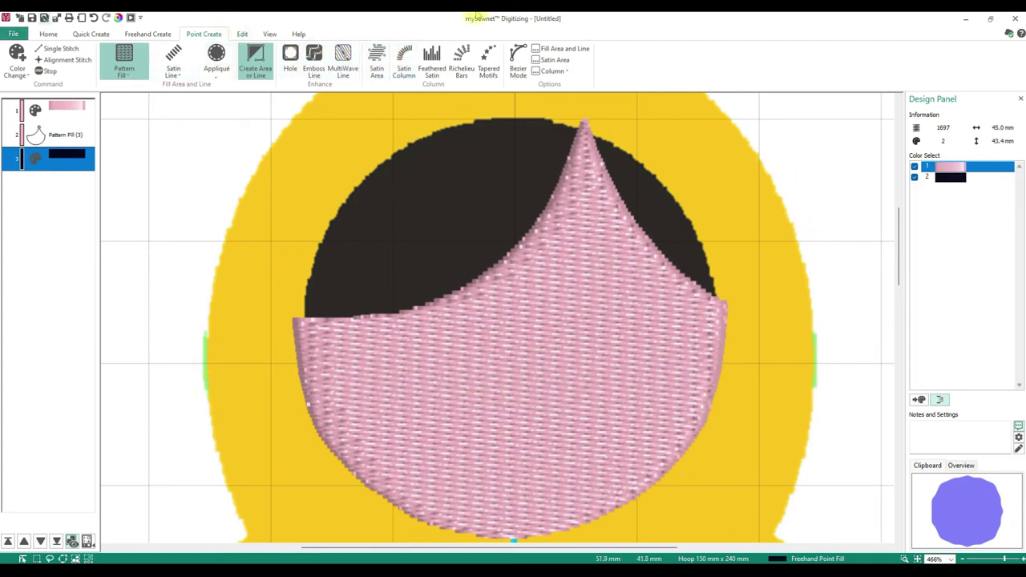
Draw a zigzag of Richelieu Bars over the yellow headscarf to the right of the face
left_click(290, 61)
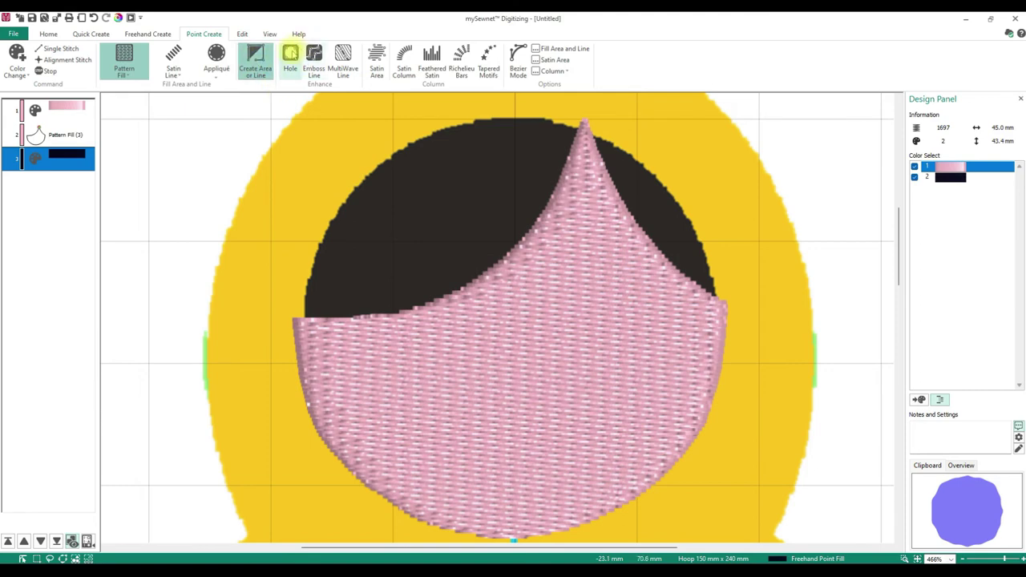
left_click(342, 60)
left_click(378, 70)
left_click(404, 61)
left_click(432, 61)
left_click(461, 61)
left_click(727, 157)
left_click(743, 213)
left_click(788, 157)
left_click(834, 201)
left_click(806, 257)
left_click(747, 287)
left_click(817, 297)
key("Return")
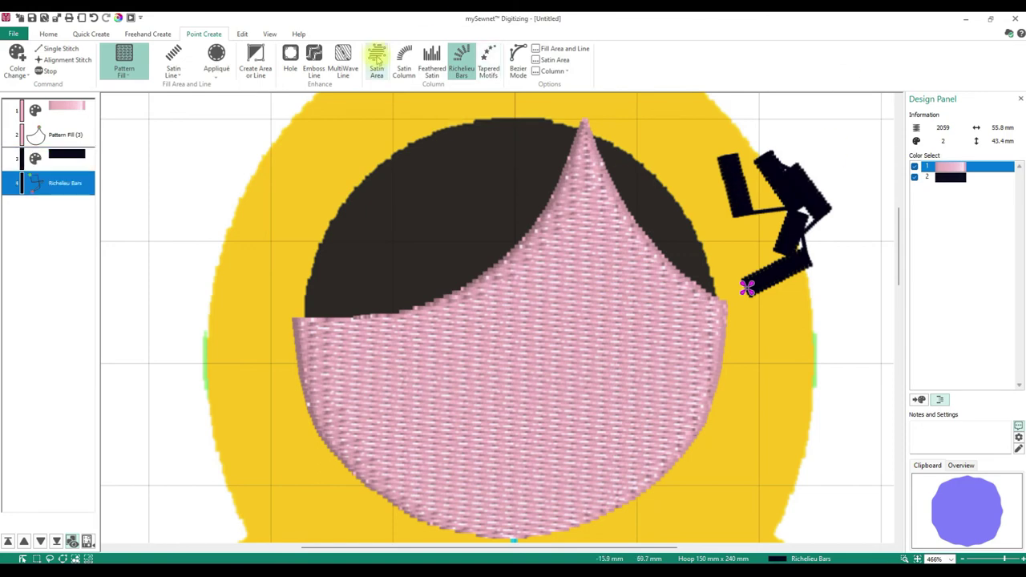
Turn on Bezier Mode and create a four-point set of Richelieu Bars on the black hair left of the parting
left_click(521, 69)
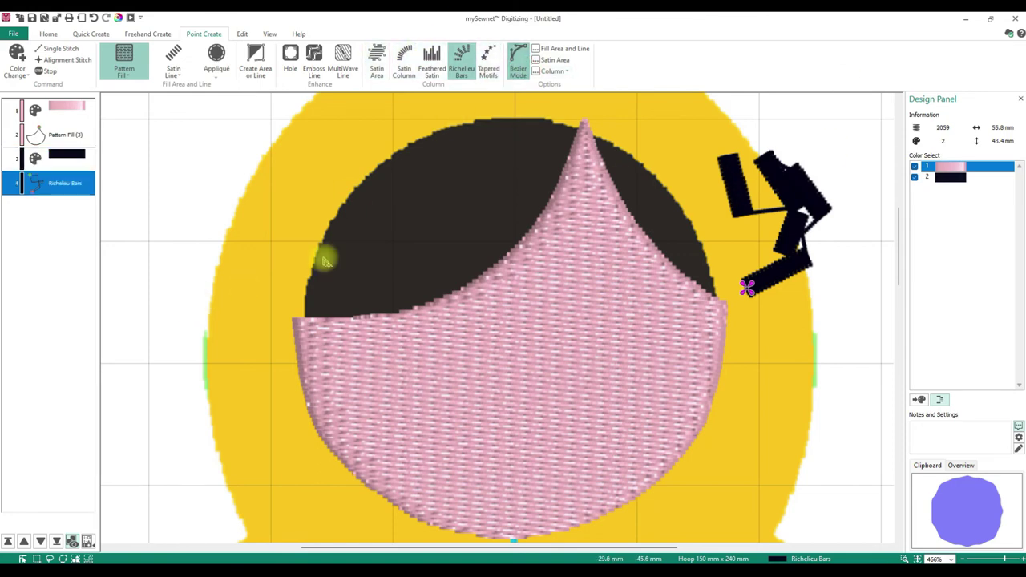
left_click(361, 184)
left_click(427, 151)
left_click(467, 184)
left_click(438, 236)
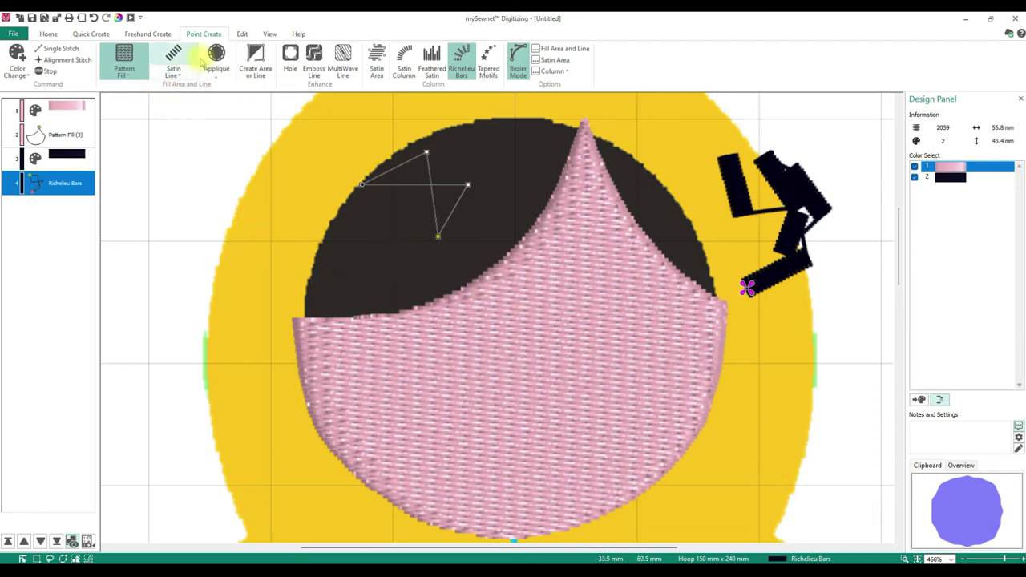
left_click(256, 61)
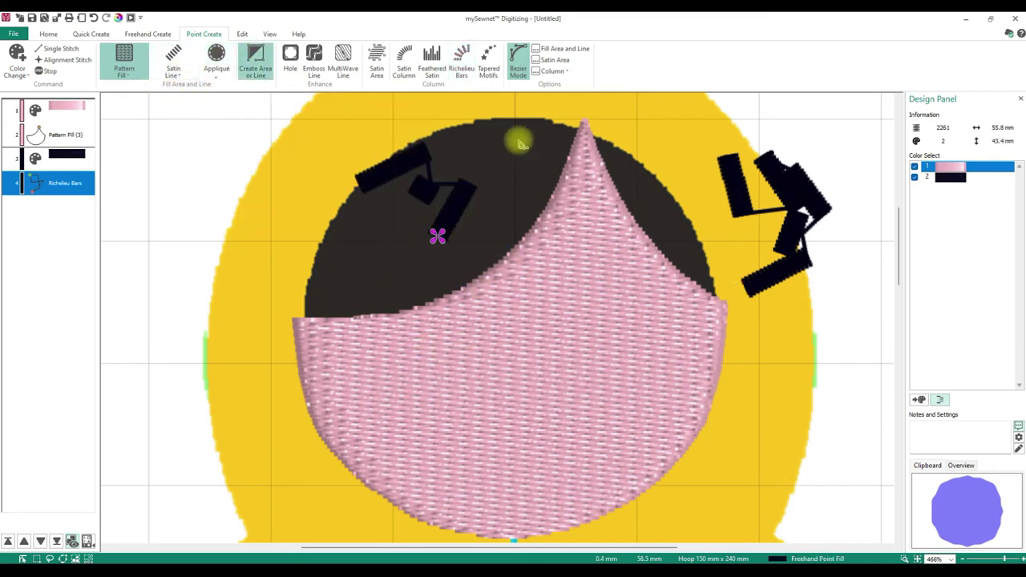
Draw a four-point diamond with straight sides as a Pattern Fill over the doll's lower body with Bezier Mode on
left_click(522, 53)
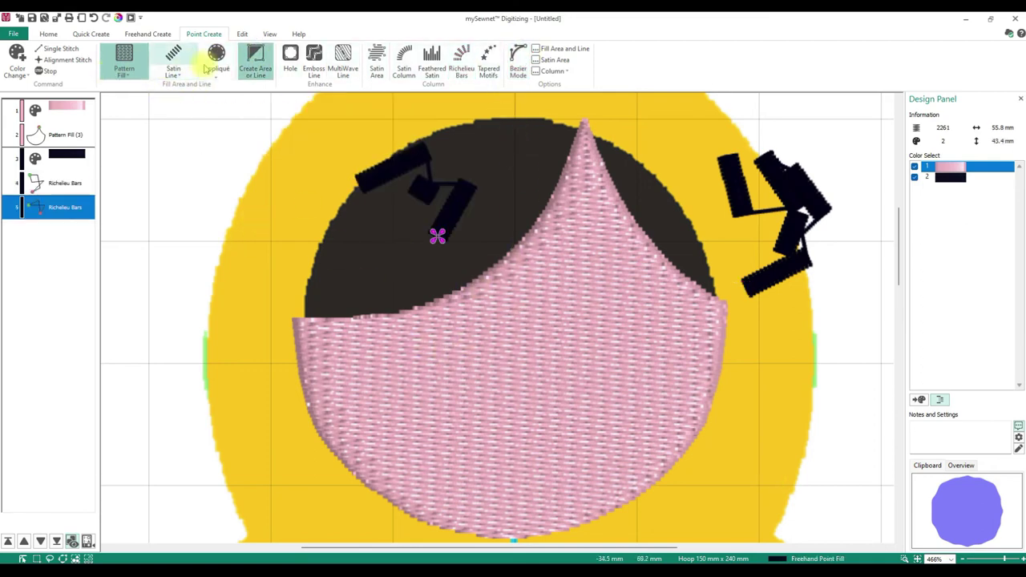
left_click(517, 58)
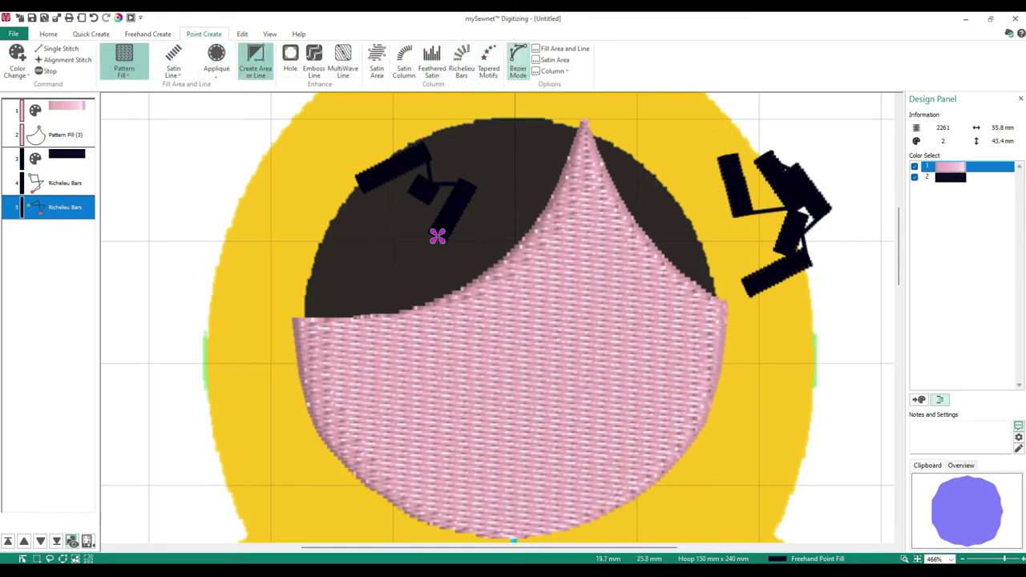
scroll(437, 351, "down", 3)
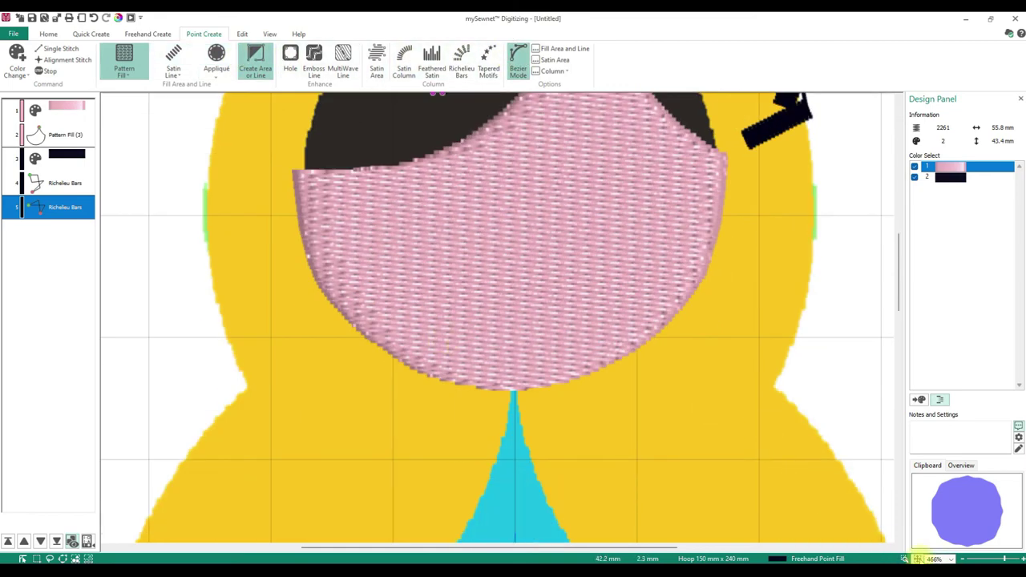
left_click(904, 559)
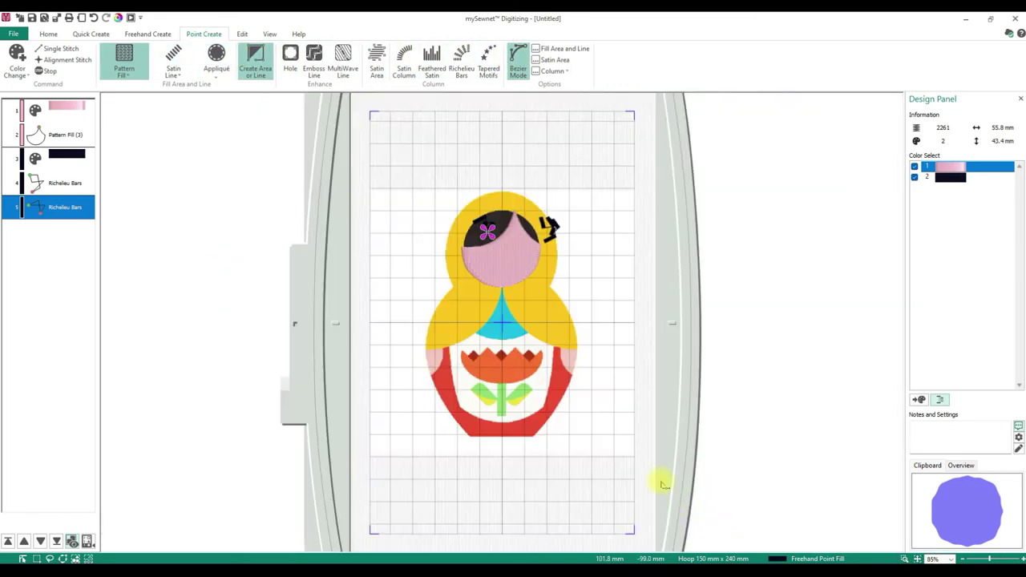
left_click(503, 347)
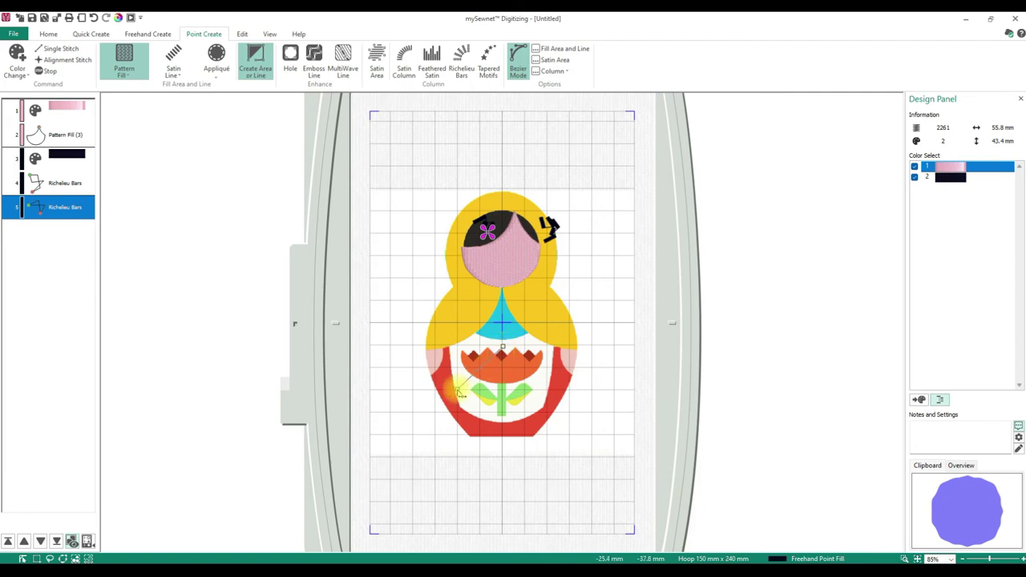
left_click(457, 390)
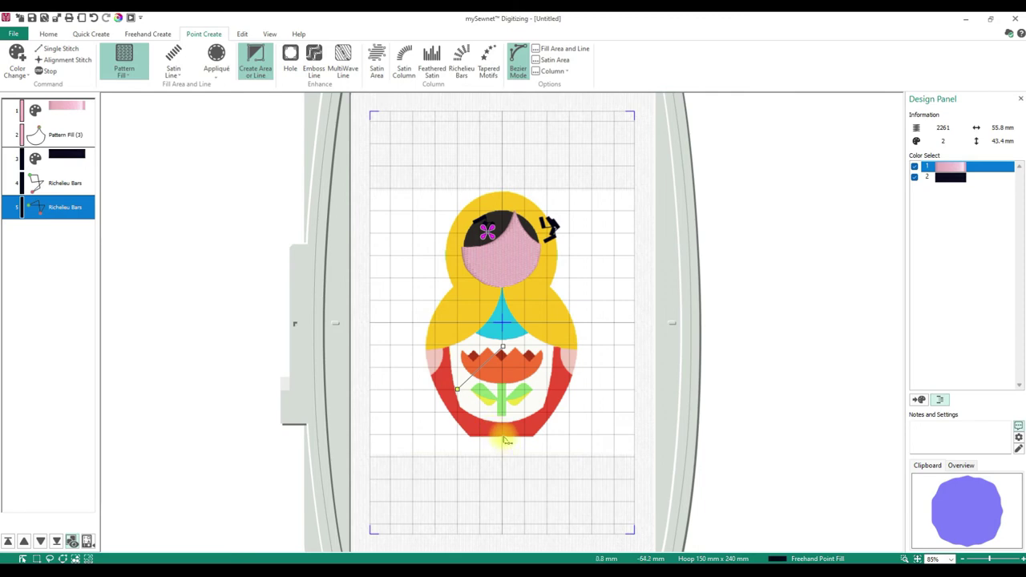
left_click(502, 436)
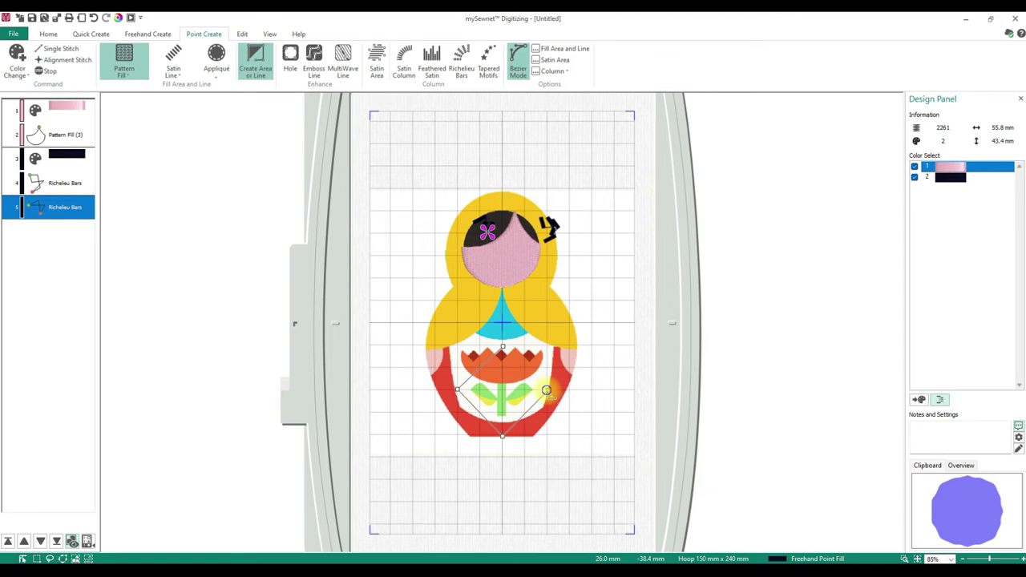
double_click(545, 390)
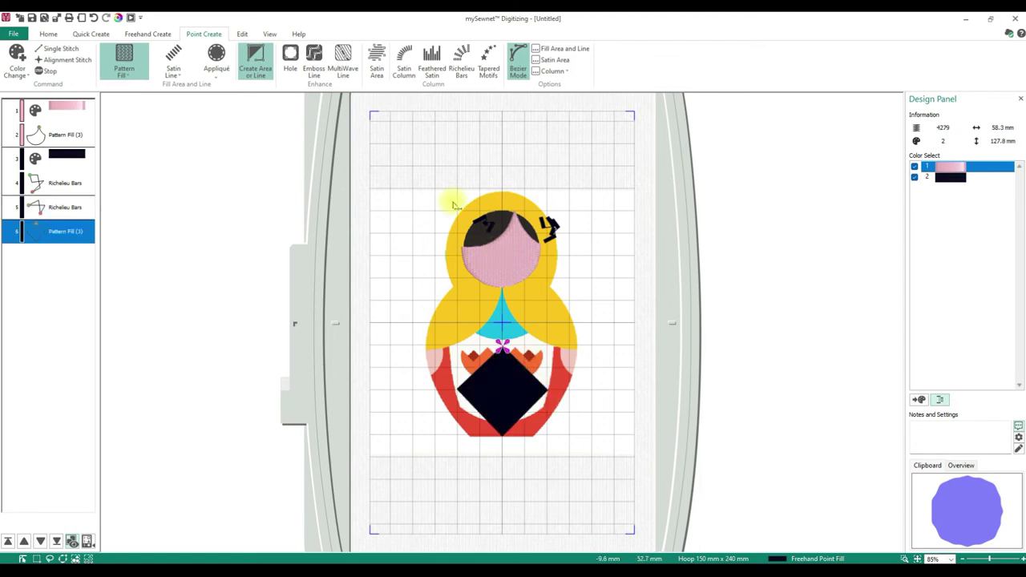
Show the diamond's editing points and undo the diamond's Pattern Fill
left_click(50, 36)
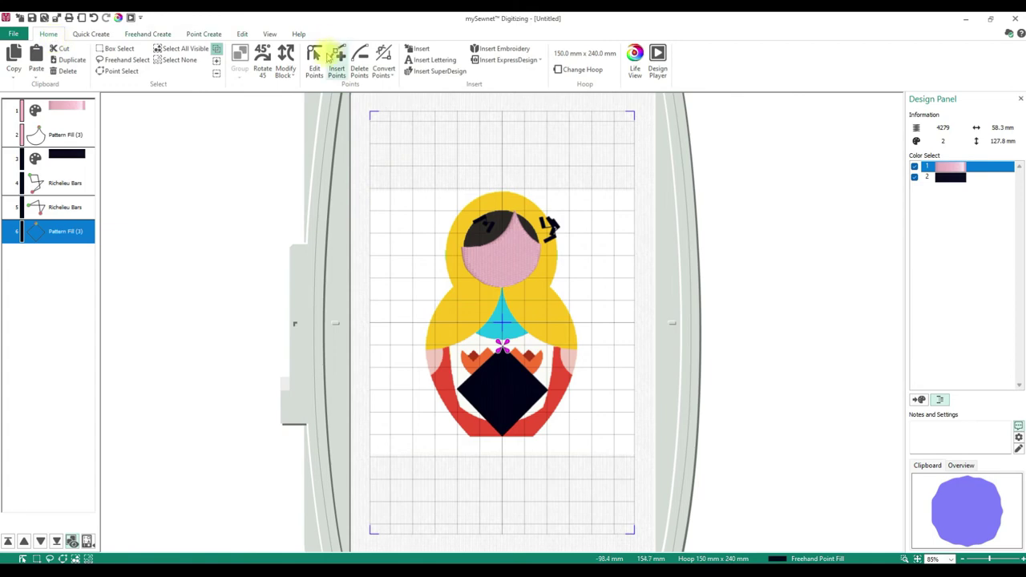
left_click(316, 64)
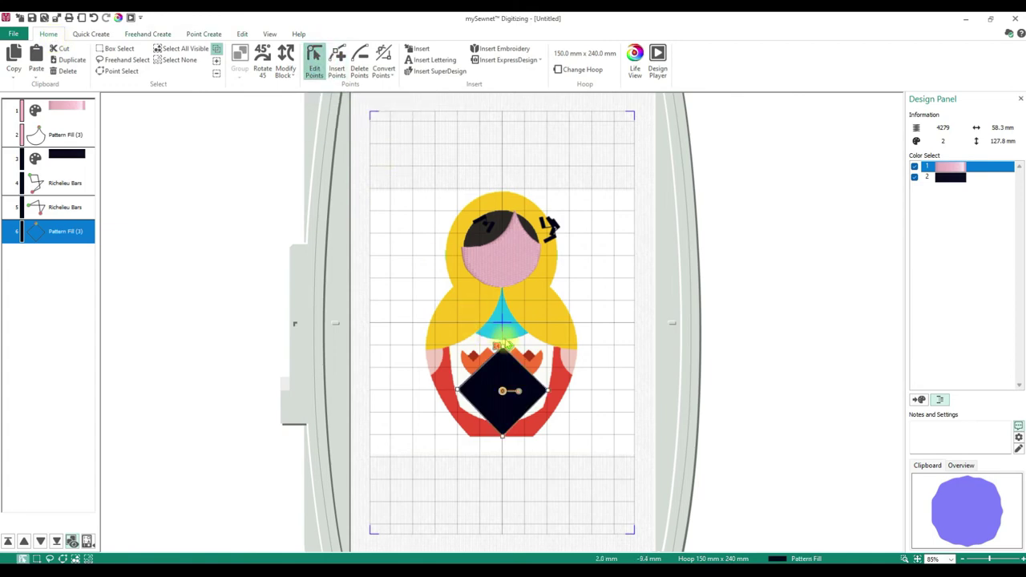
left_click(93, 17)
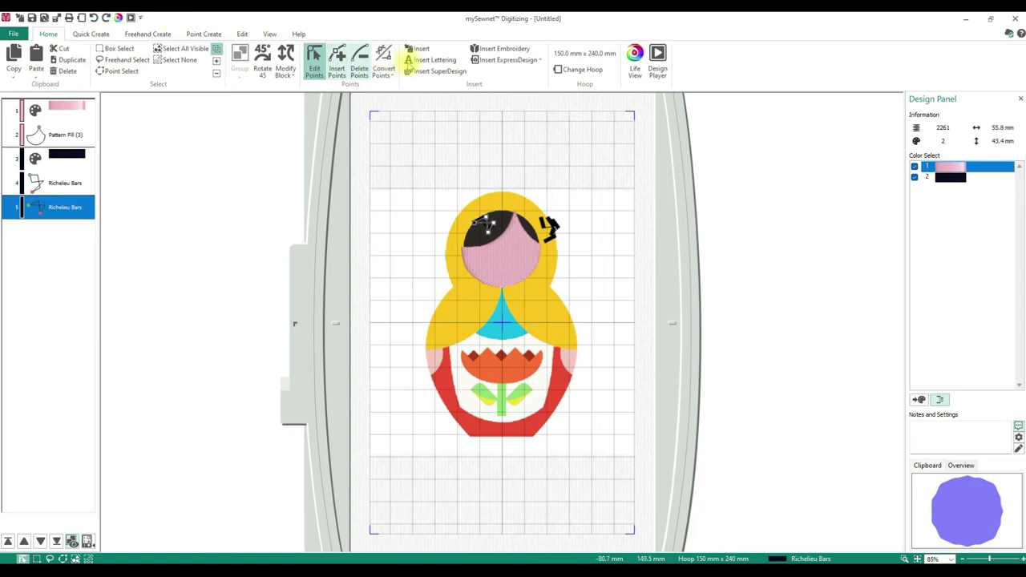
With Bezier Mode on, create a rounded four-point Pattern Fill above the doll's face, about four grid squares across, adjusting its curve handles
left_click(203, 34)
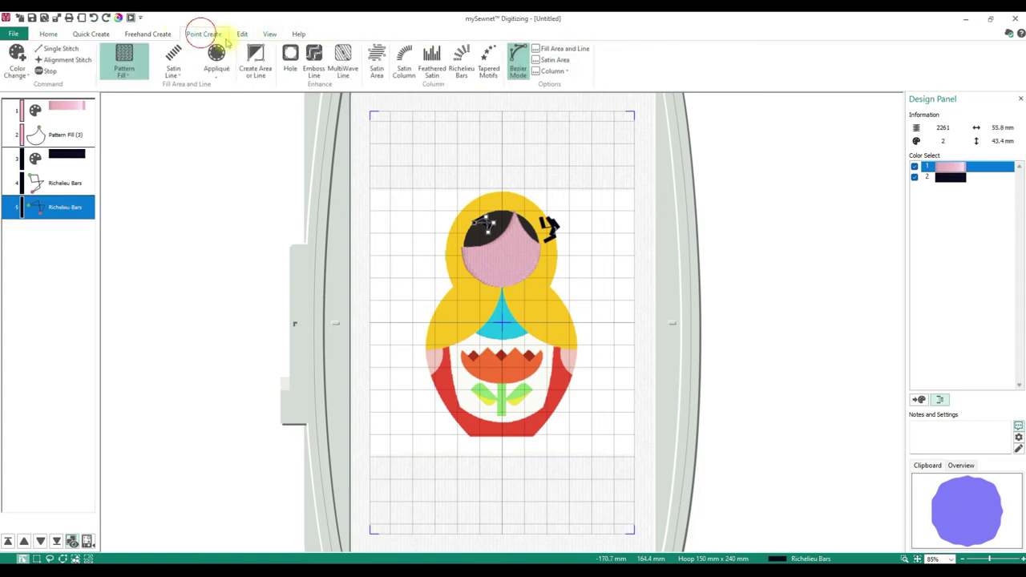
left_click(517, 60)
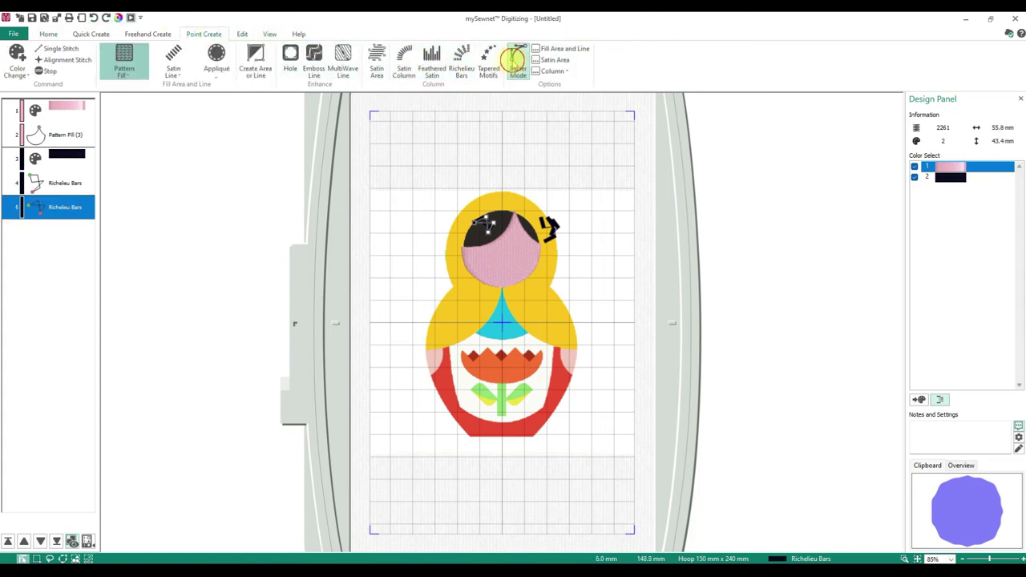
left_click(501, 125)
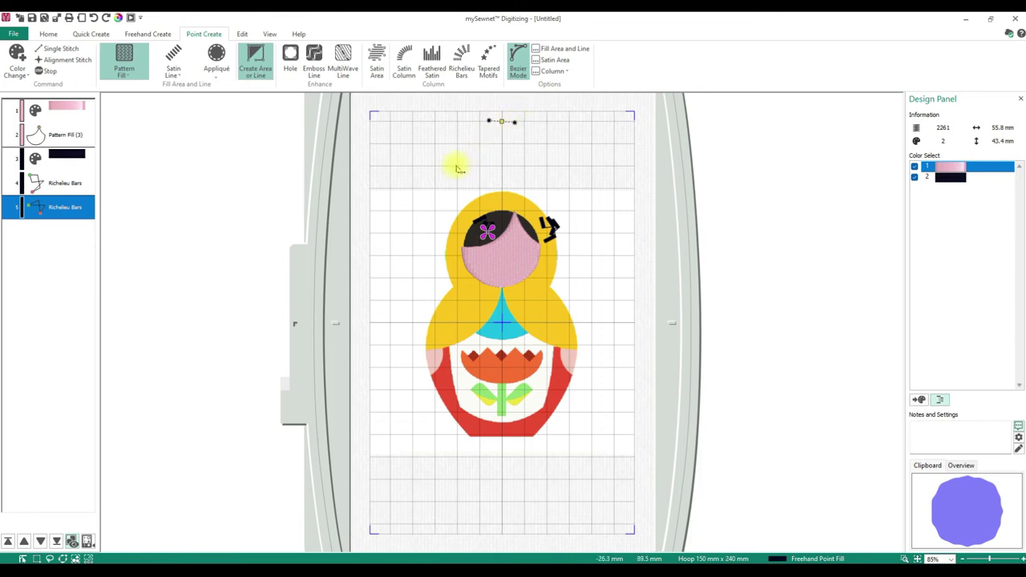
left_click_drag(457, 165, 474, 185)
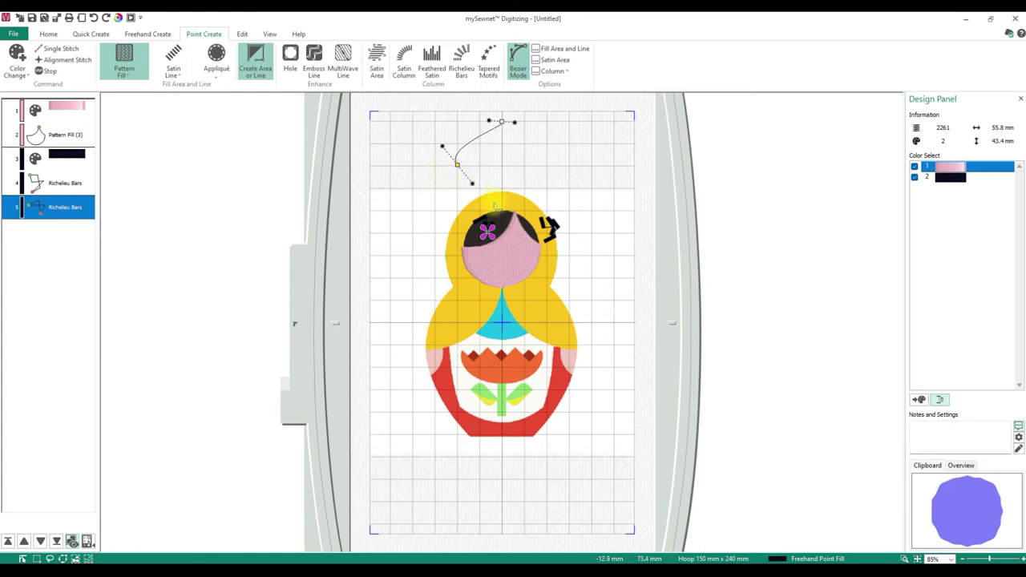
left_click_drag(502, 211, 538, 207)
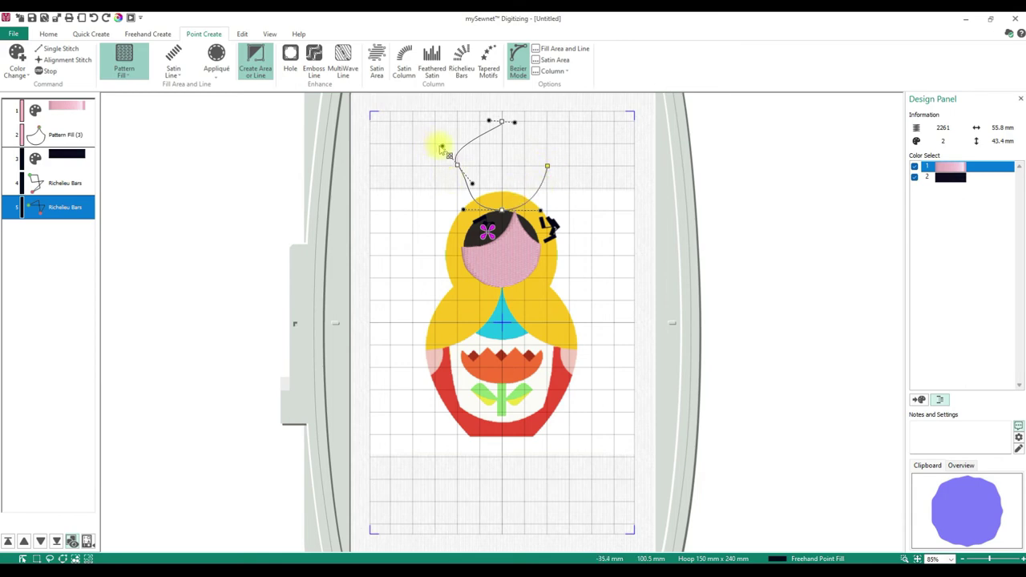
left_click_drag(442, 146, 463, 138)
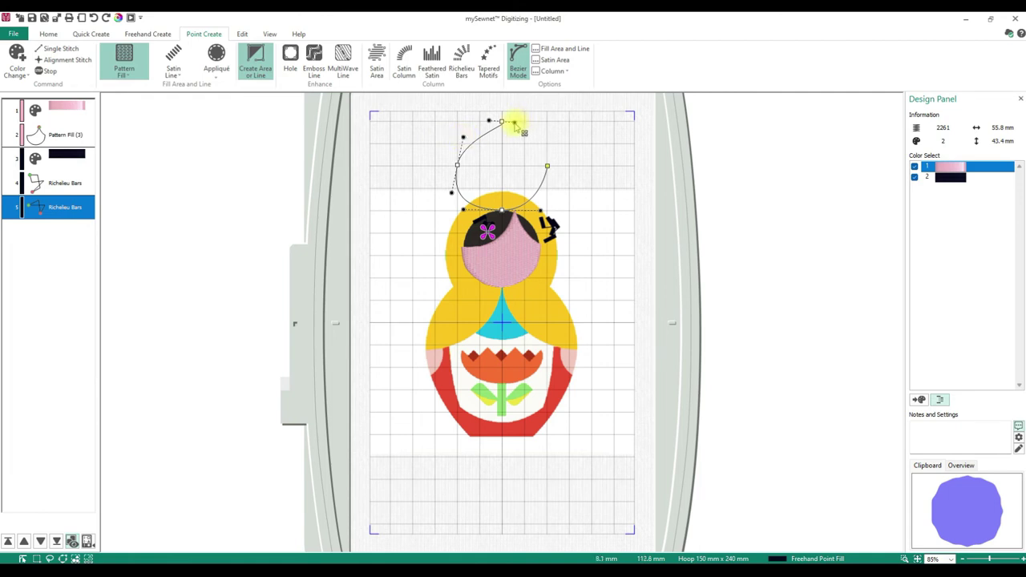
left_click_drag(513, 129, 472, 120)
right_click(807, 290)
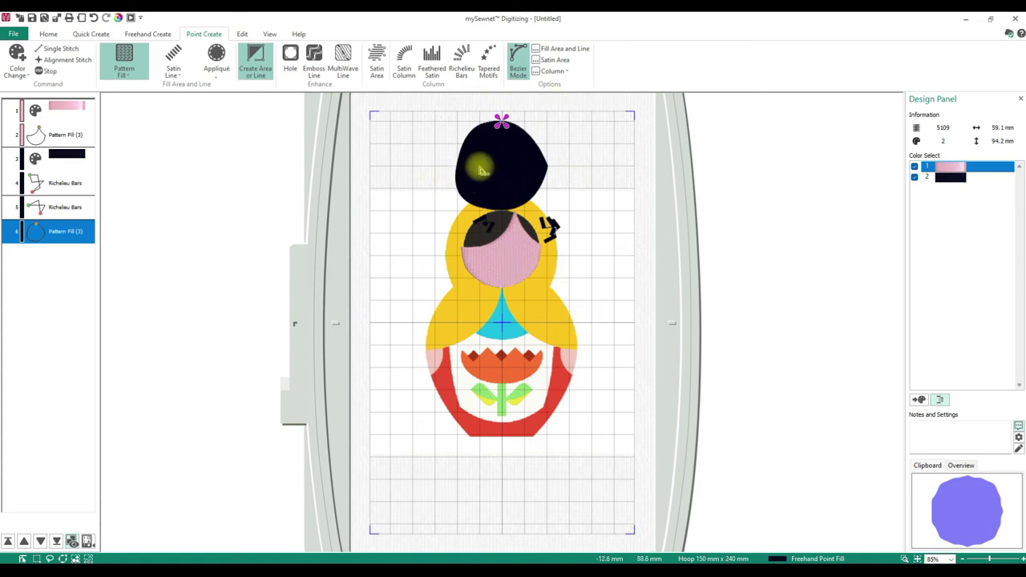
Create an irregular five-point Pattern Fill in the hoop's upper right corner, bending its edges with Bezier handles
left_click(523, 61)
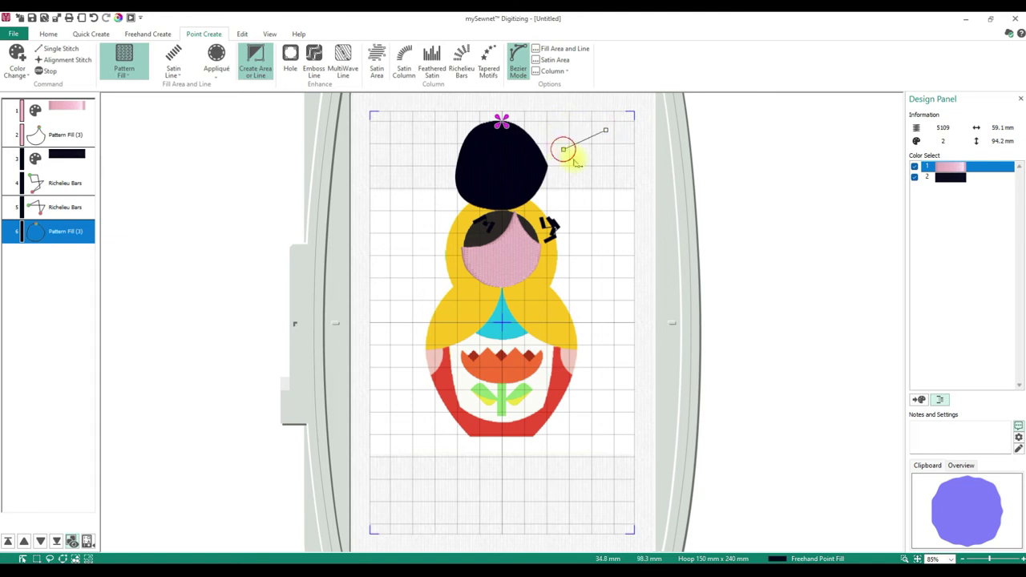
left_click(597, 185)
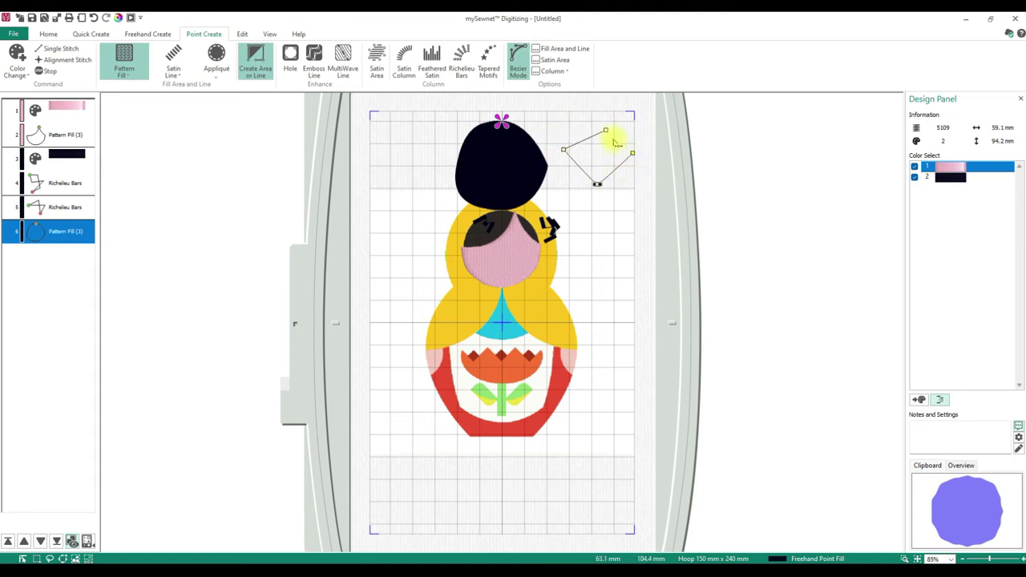
left_click_drag(614, 140, 591, 128)
left_click_drag(635, 154, 639, 90)
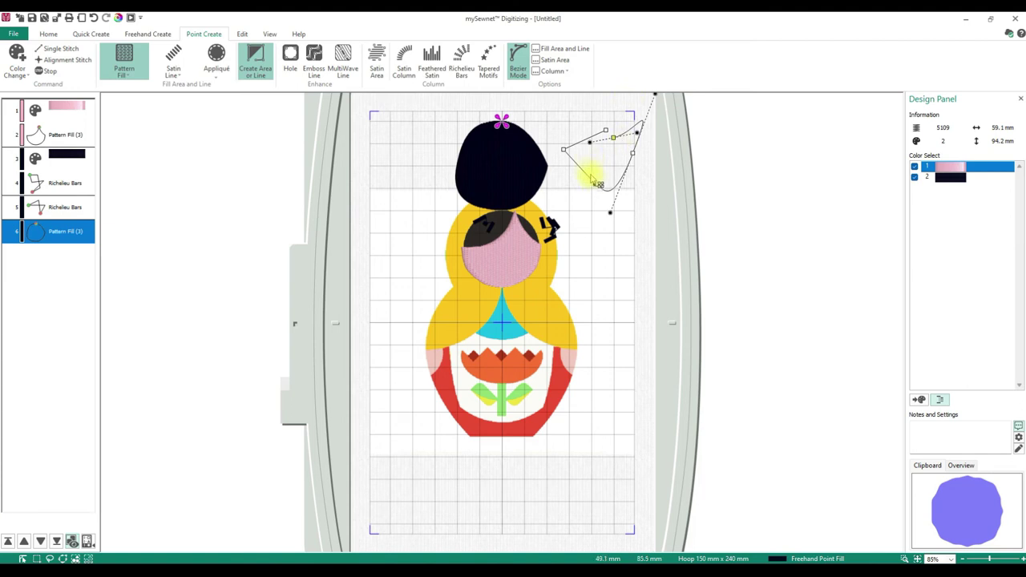
left_click_drag(597, 185, 563, 165)
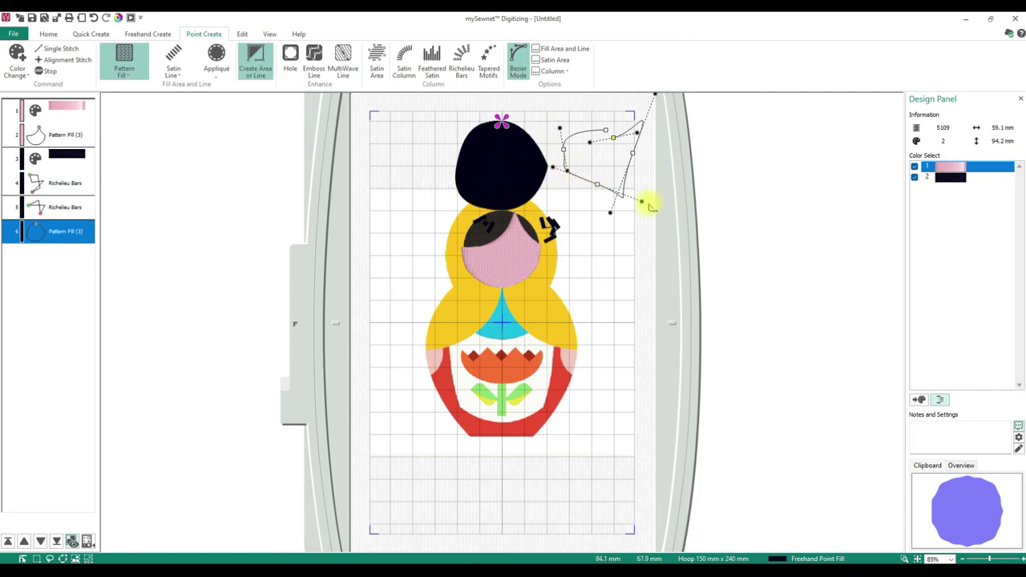
left_click_drag(641, 203, 643, 183)
key("Return")
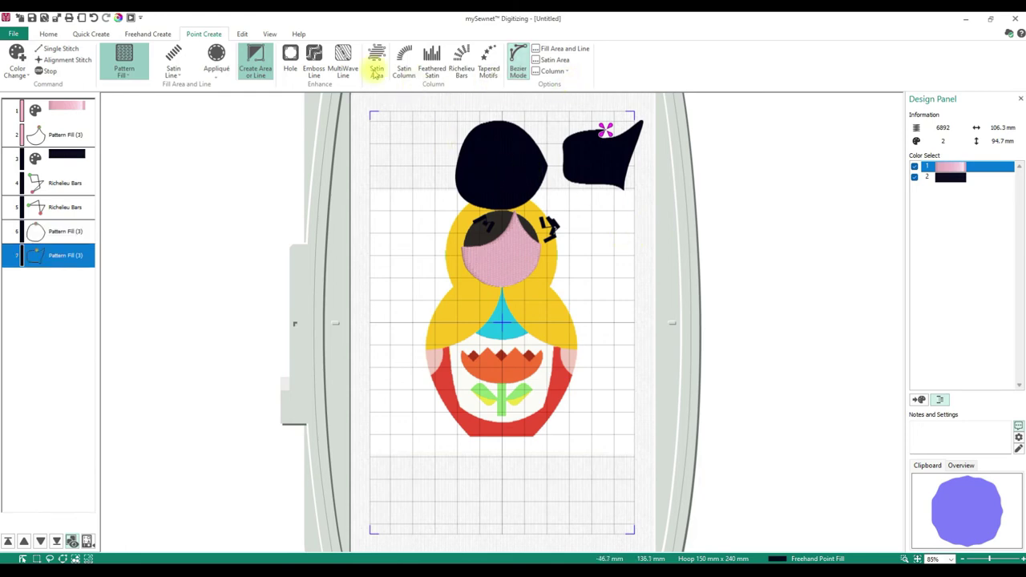
Create a short two-point slanted Pattern Fill line in the empty area left of the doll's head
left_click(408, 239)
left_click(401, 269)
key("Return")
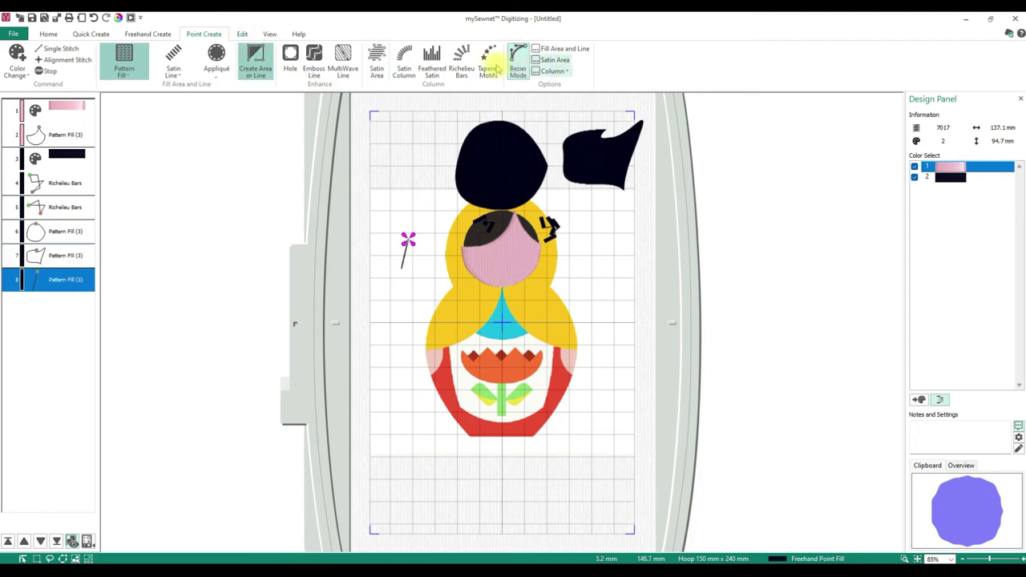
With Bezier Mode off, create a rounded five-point Pattern Fill beside the doll's right shoulder
left_click(585, 285)
left_click(551, 300)
left_click(565, 350)
left_click(607, 371)
left_click(626, 323)
key("Return")
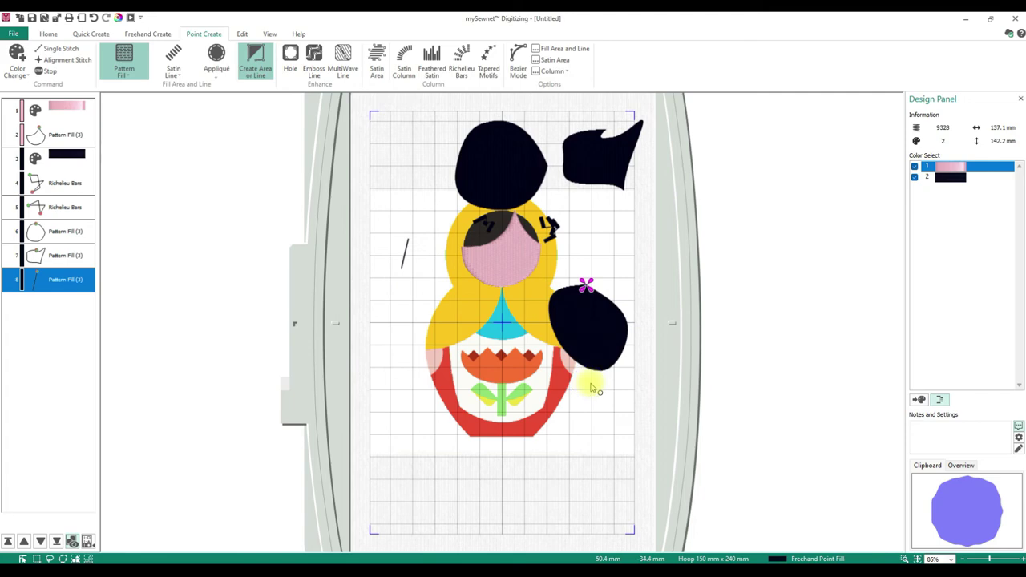
Outline a rounded five-point area over the lower left of the doll's body
left_click(469, 363)
left_click(435, 377)
left_click(438, 427)
left_click(497, 454)
left_click(526, 399)
left_click(486, 364)
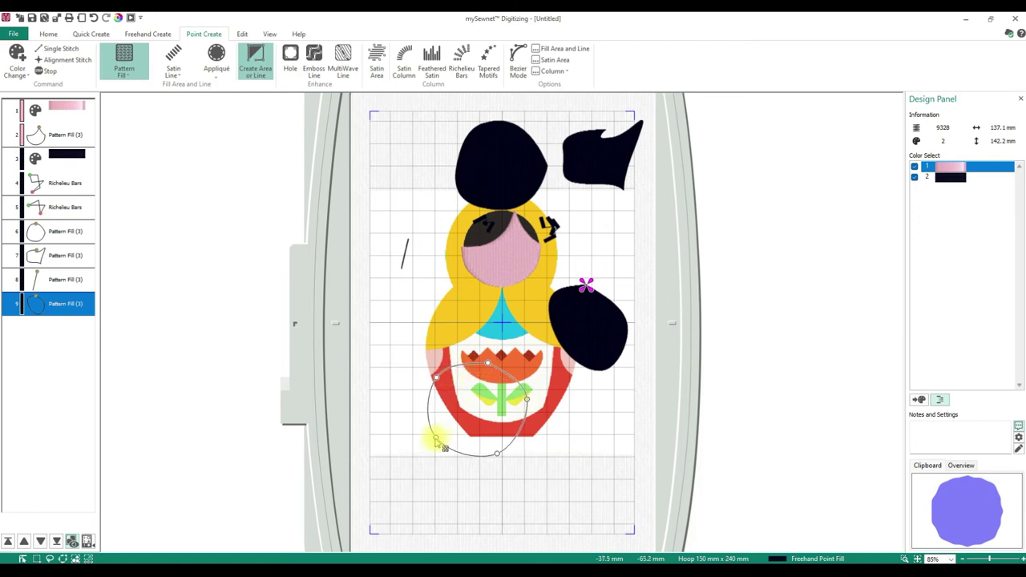
Move the outline's two lower points outward and its top point slightly inward, and create the Pattern Fill
left_click(435, 441)
left_click(509, 454)
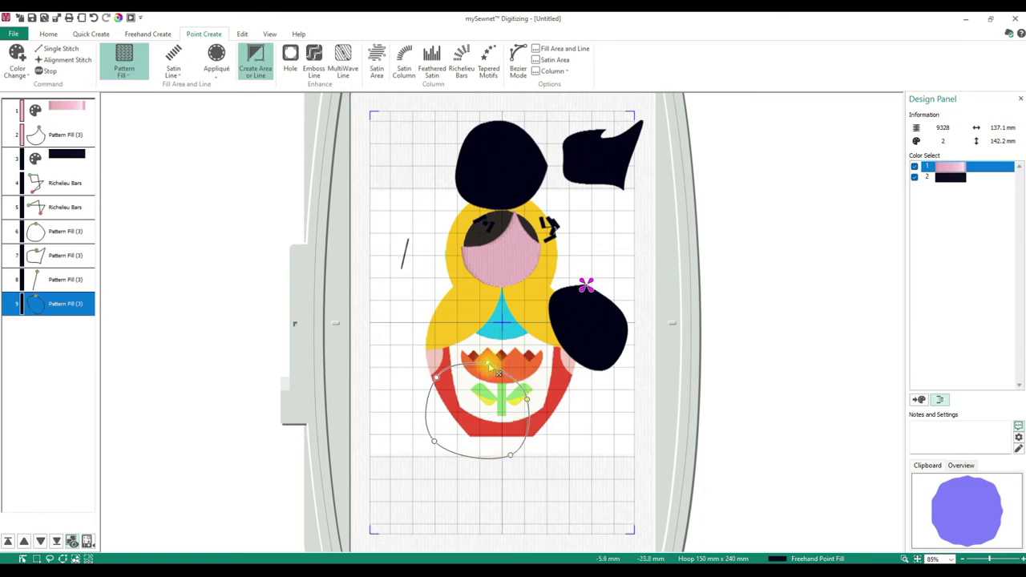
left_click(488, 366)
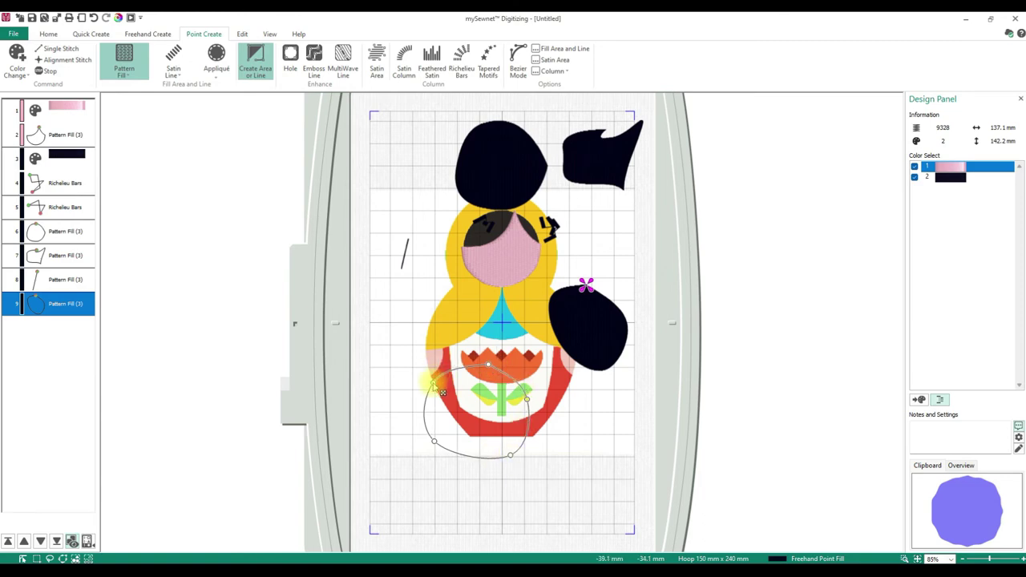
key("Return")
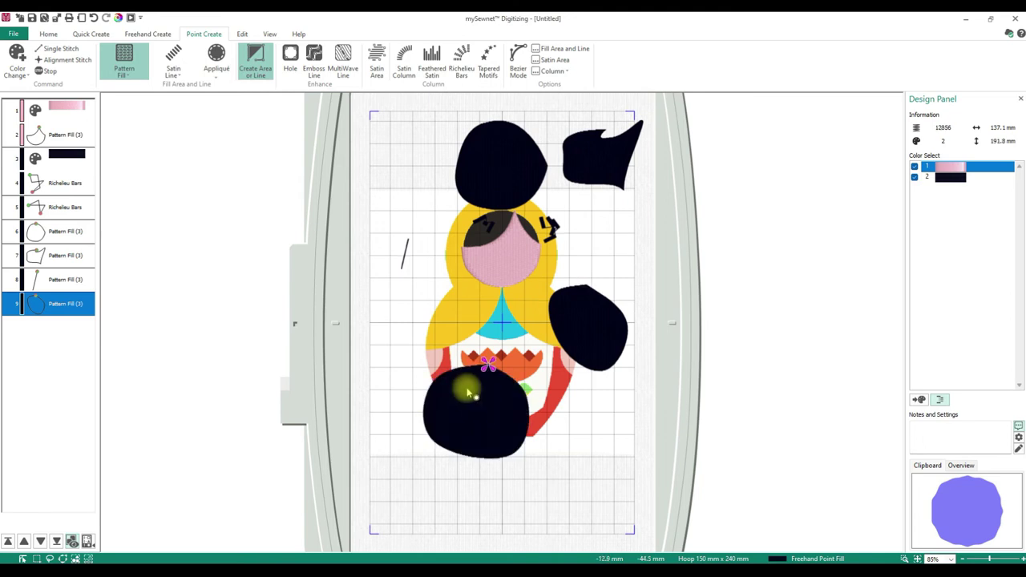
left_click(454, 298)
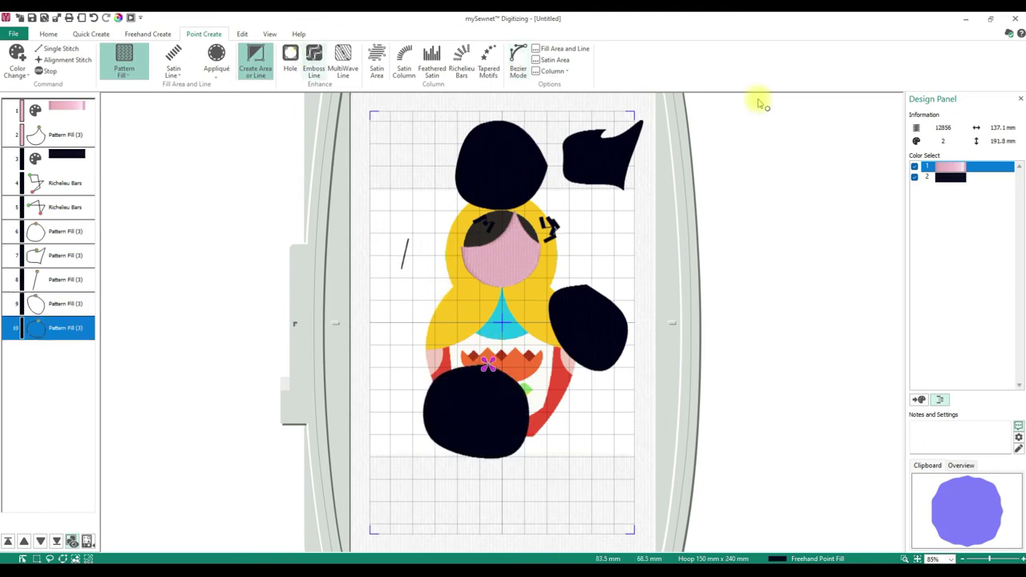
View the pink and navy color blocks one at a time and display all objects again
left_click(246, 33)
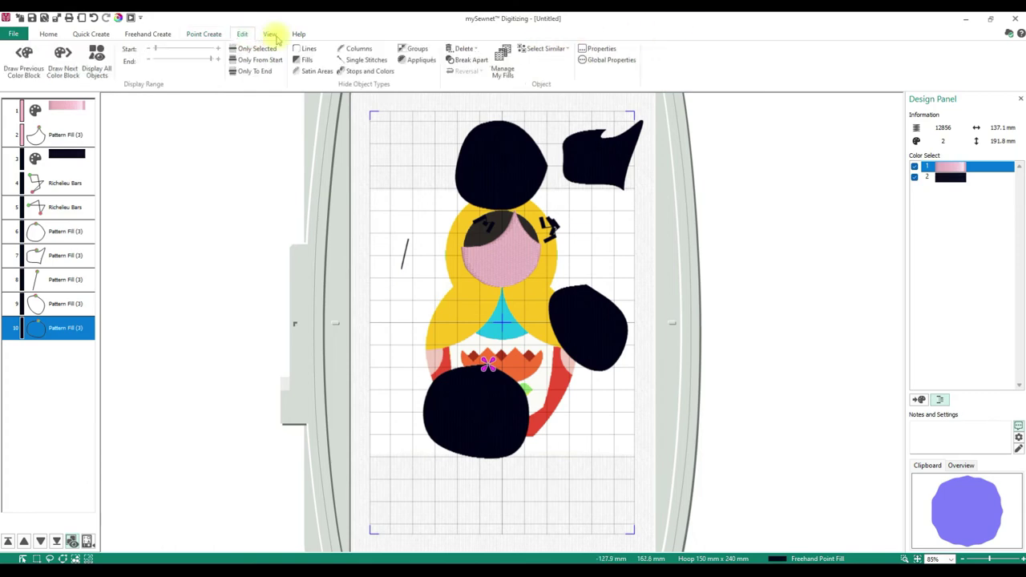
left_click(22, 62)
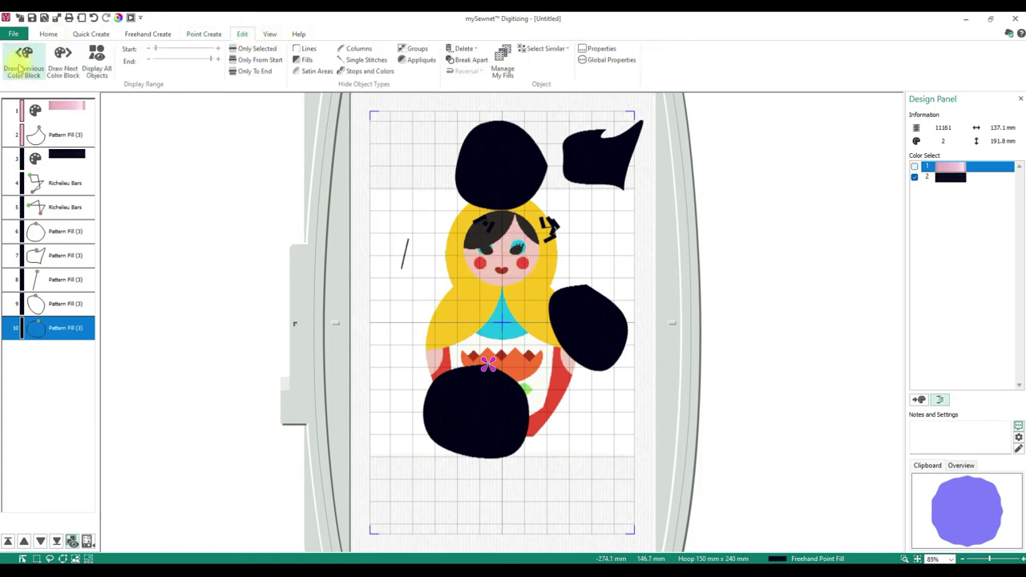
left_click(23, 64)
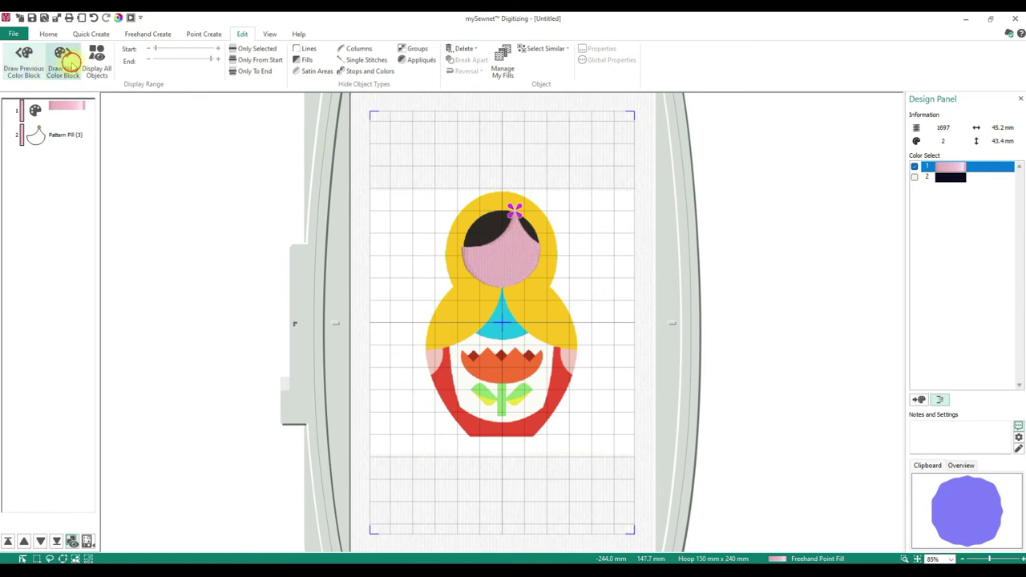
left_click(63, 64)
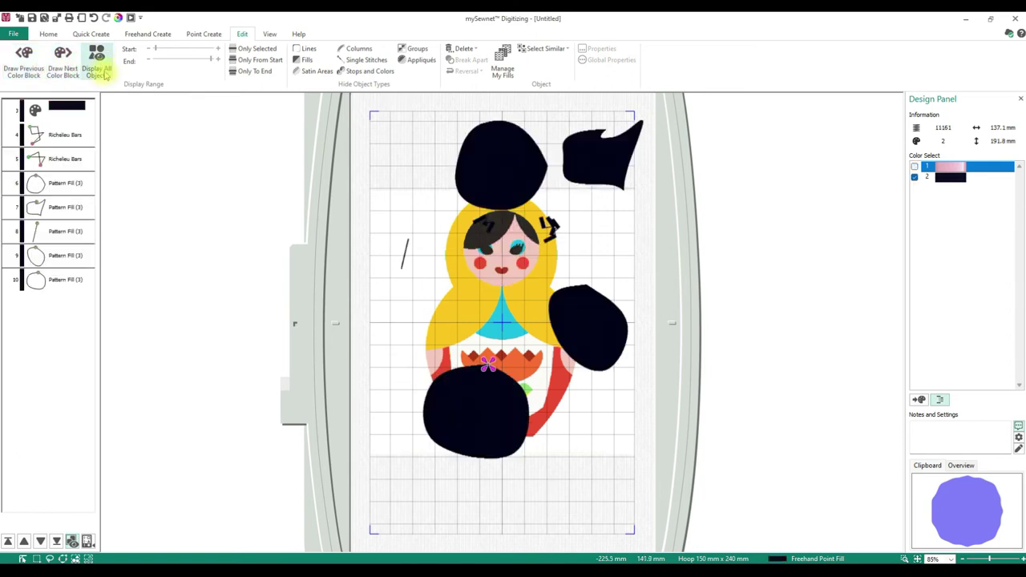
left_click(97, 64)
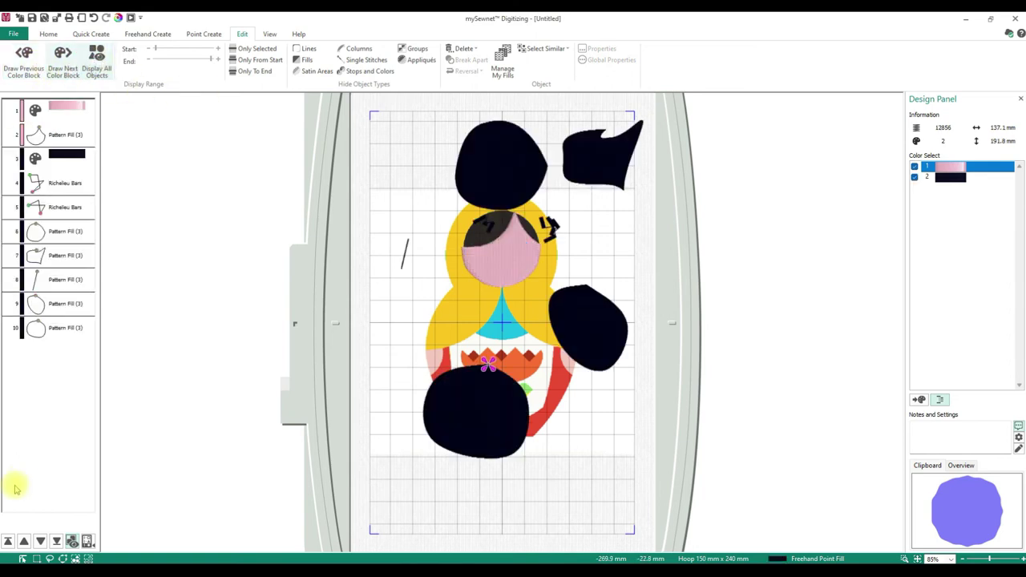
Narrow the display range to only the second Richelieu Bars object and display all objects again
left_click_drag(155, 50, 179, 49)
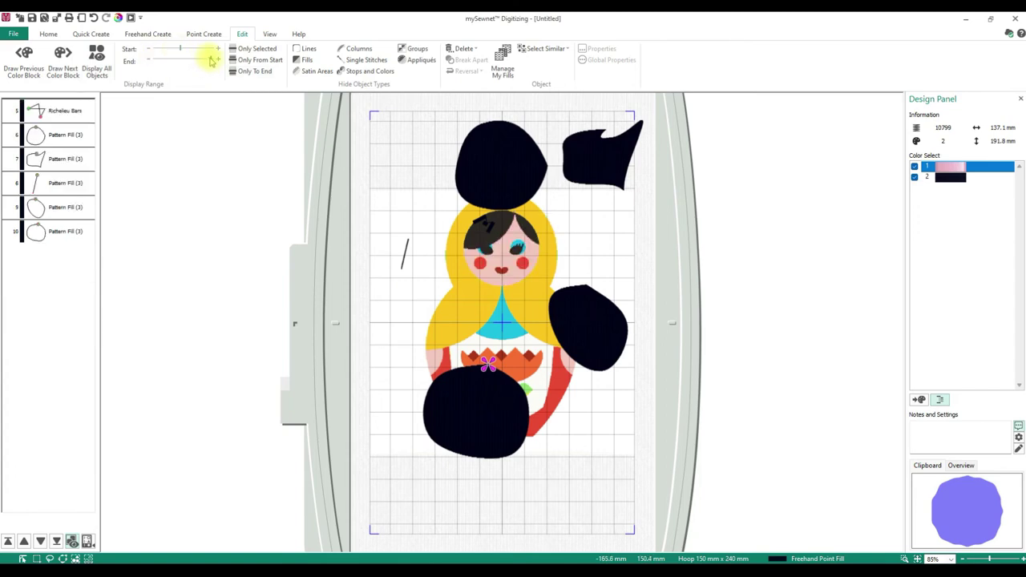
left_click_drag(211, 62, 179, 60)
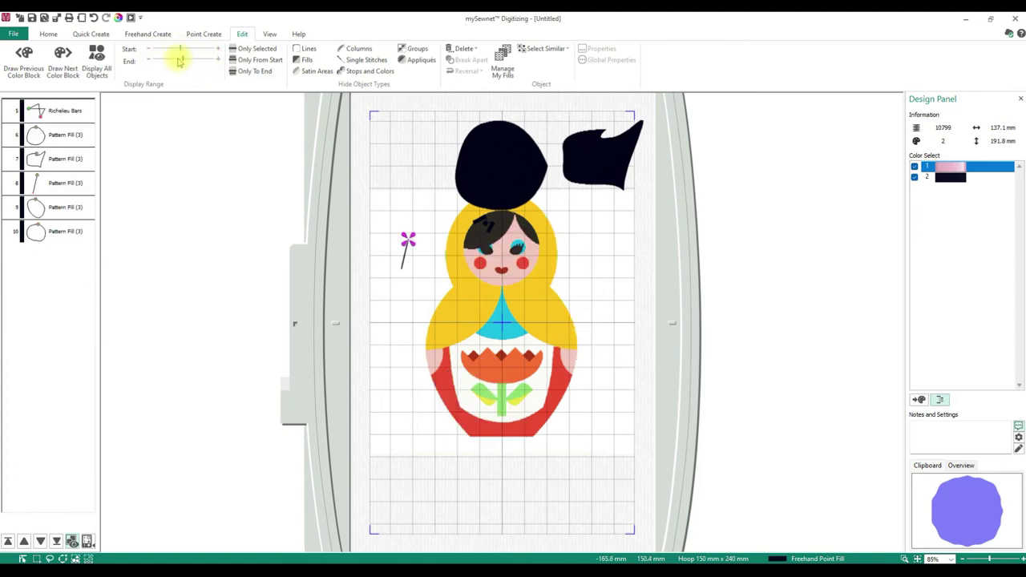
left_click(258, 70)
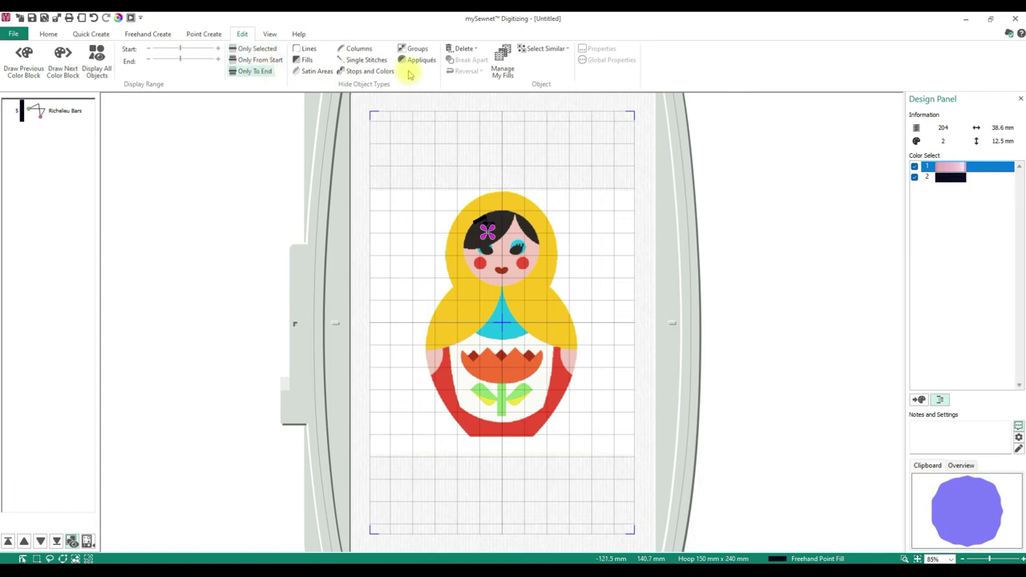
left_click(96, 63)
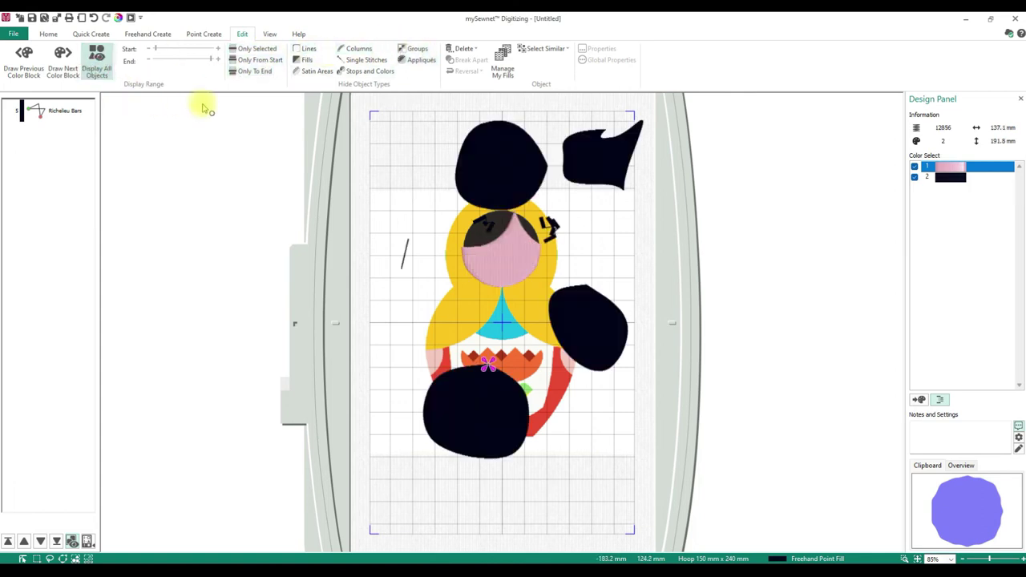
Hide lines, fills, satin areas, columns, single stitches, and stops and colors one type after another, and redisplay all objects
left_click(308, 49)
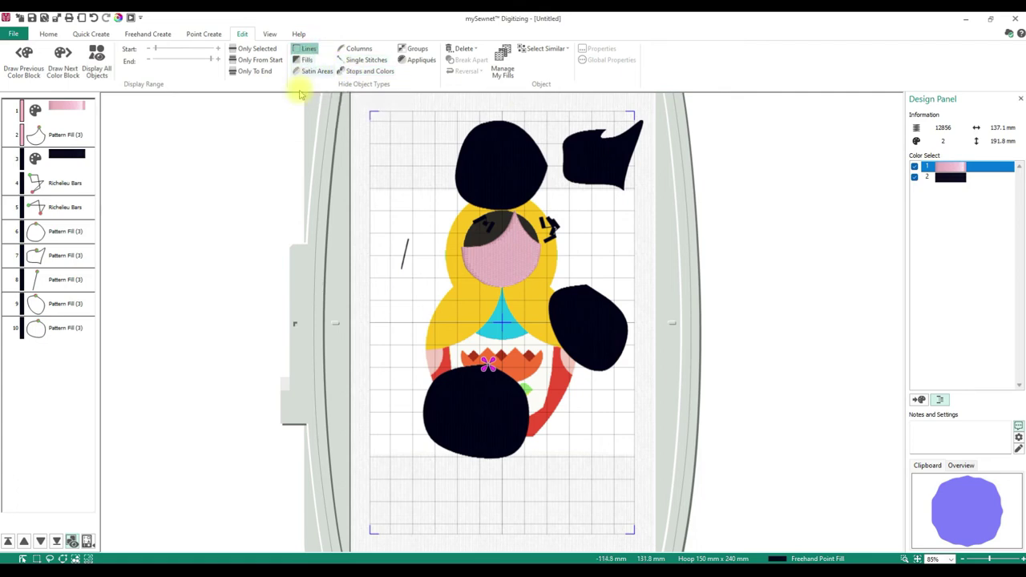
left_click(306, 60)
left_click(313, 71)
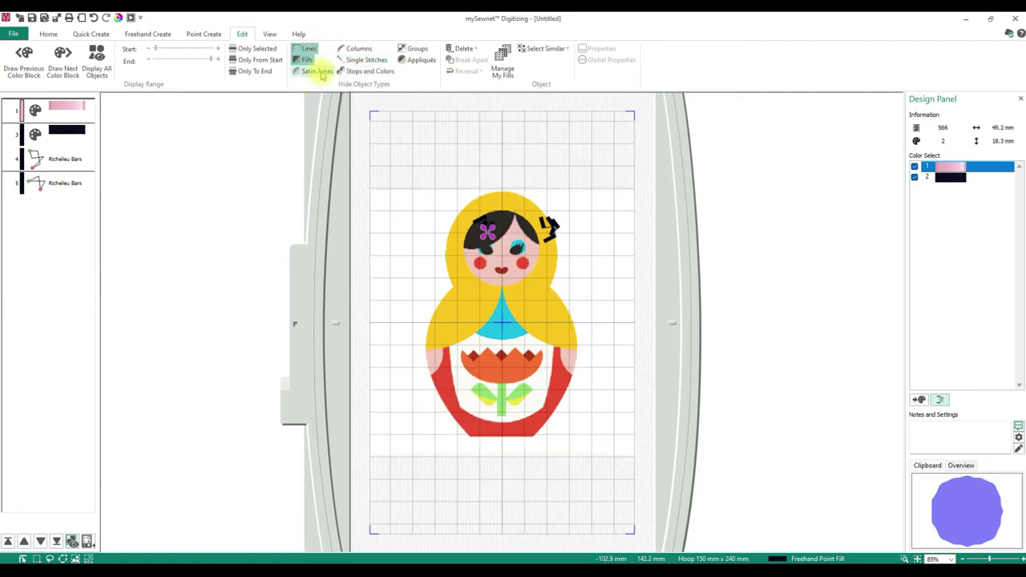
left_click(354, 49)
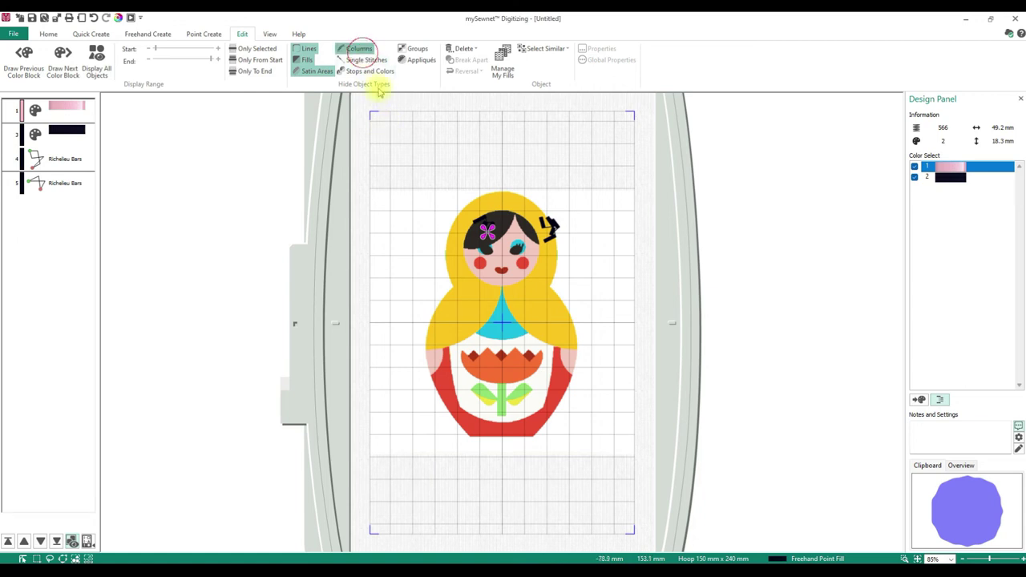
left_click(366, 60)
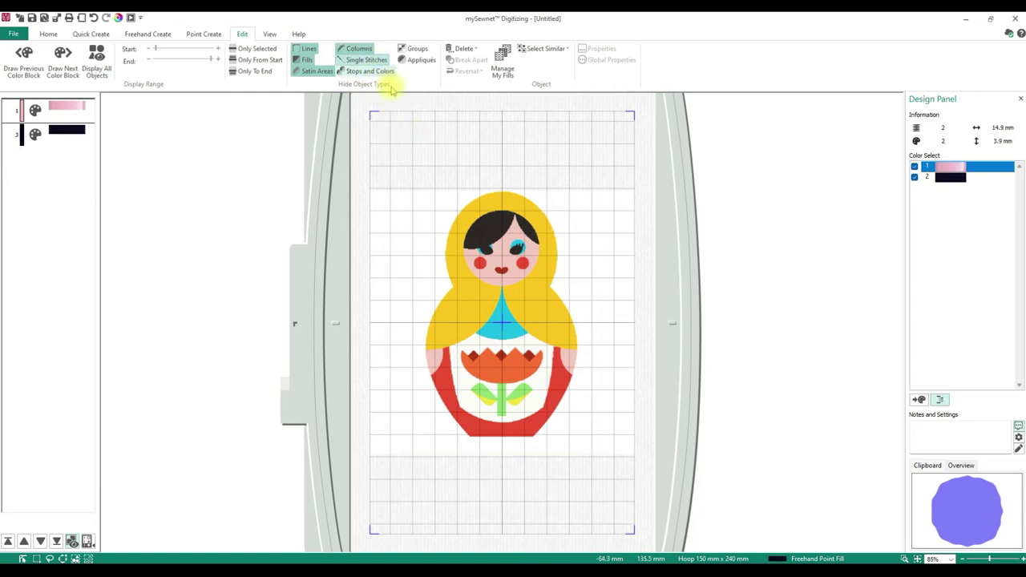
left_click(373, 72)
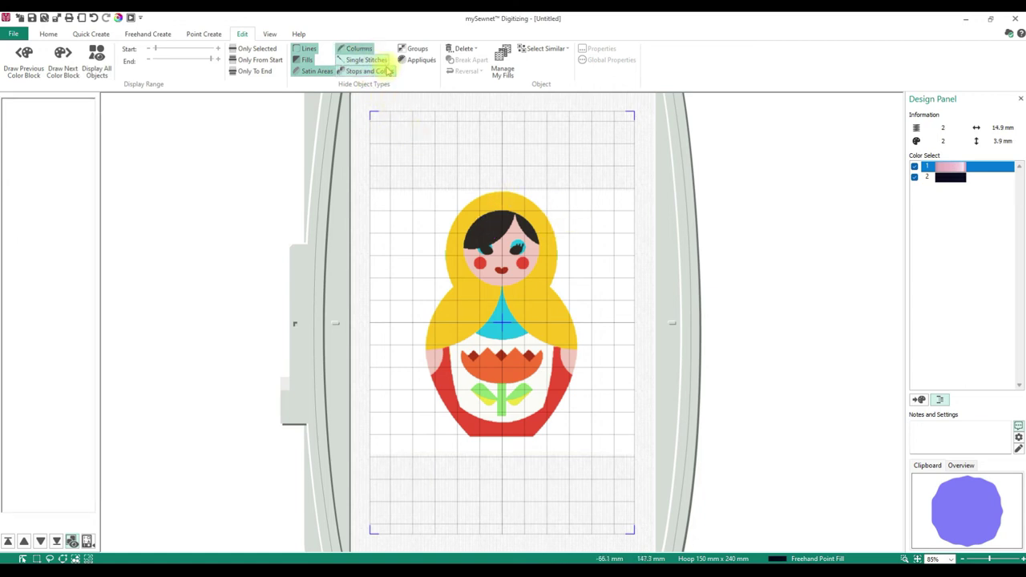
left_click(97, 63)
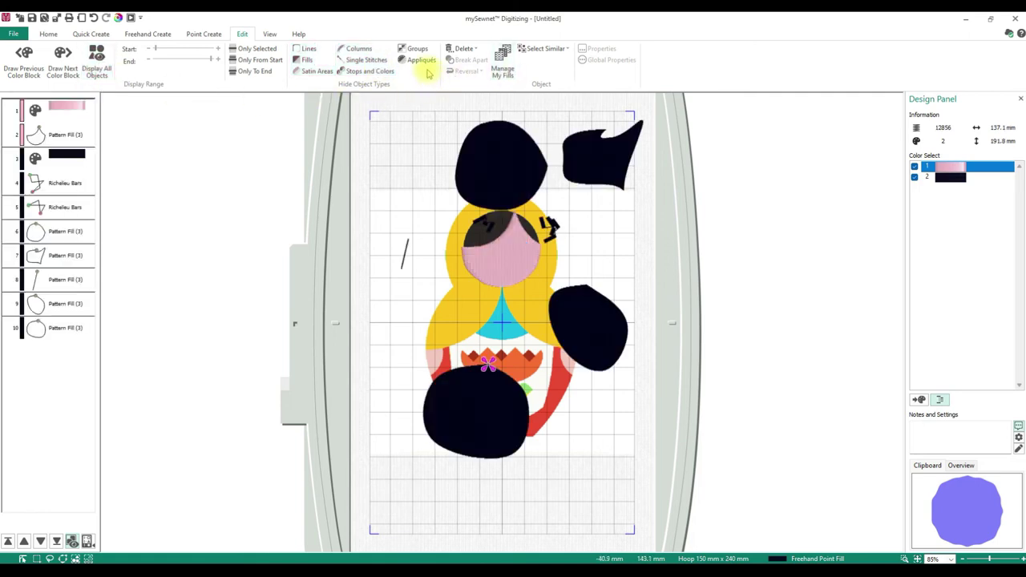
Review the available delete options and inspect the Manage My Fills dialog, closing it without changes
left_click(465, 49)
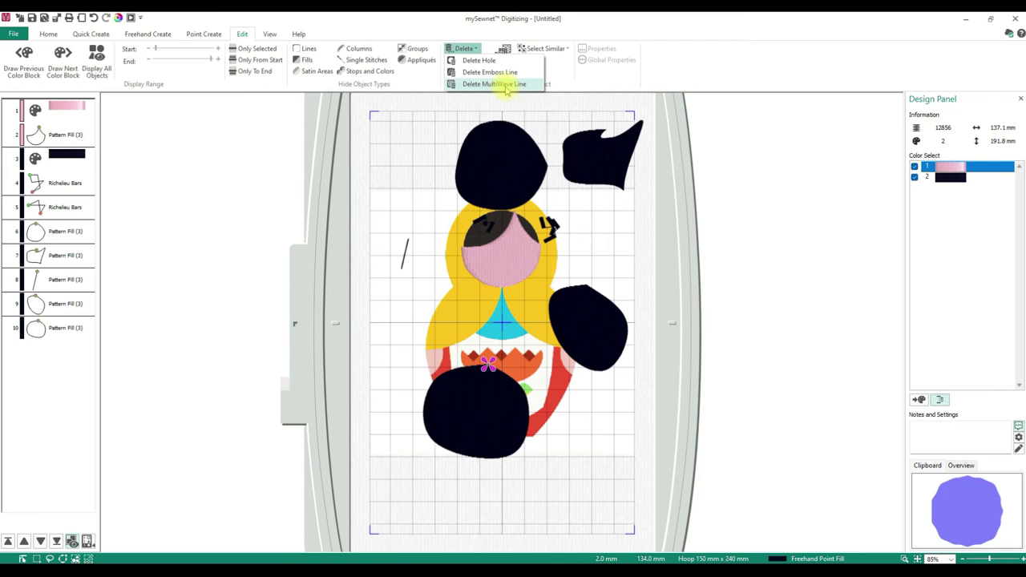
left_click(612, 76)
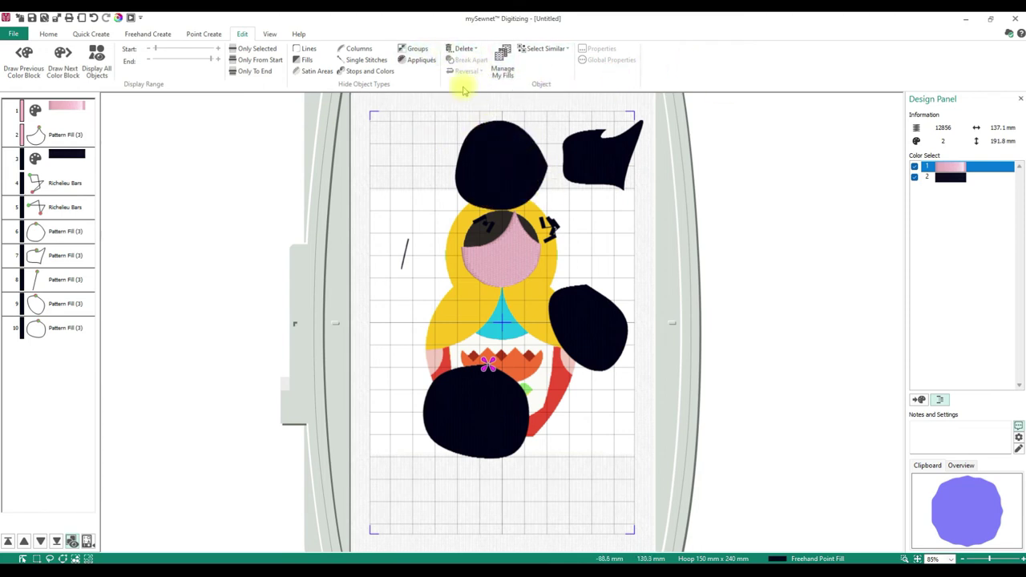
left_click(503, 66)
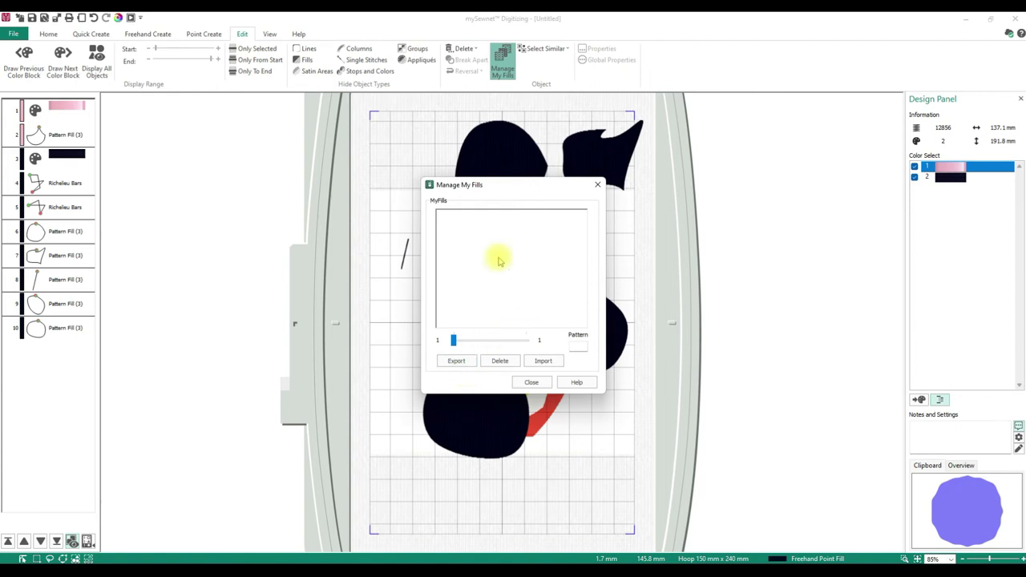
left_click(597, 187)
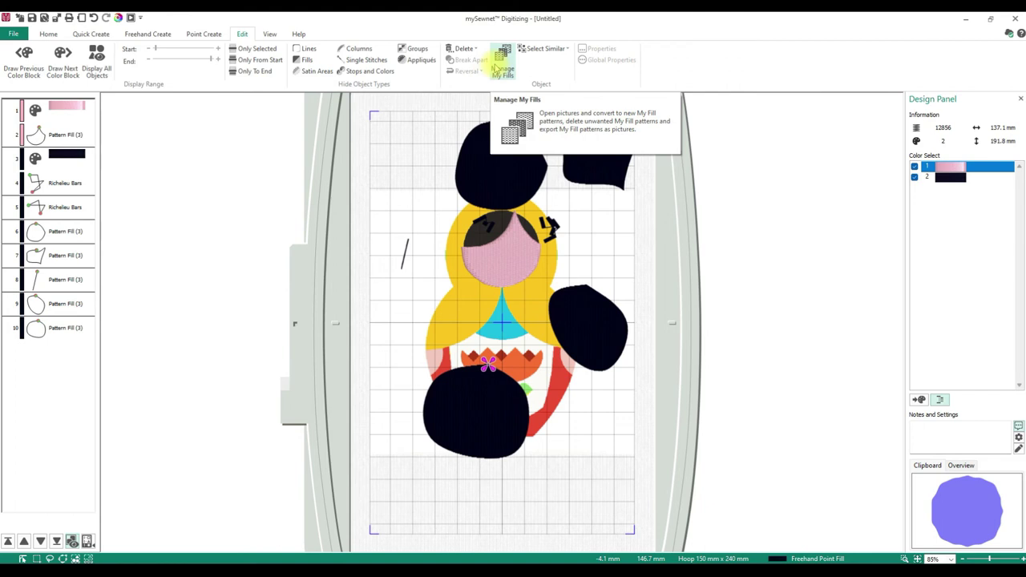
Select the round navy fill above the doll's head and extend the selection to all similar Pattern Fill objects
left_click(547, 50)
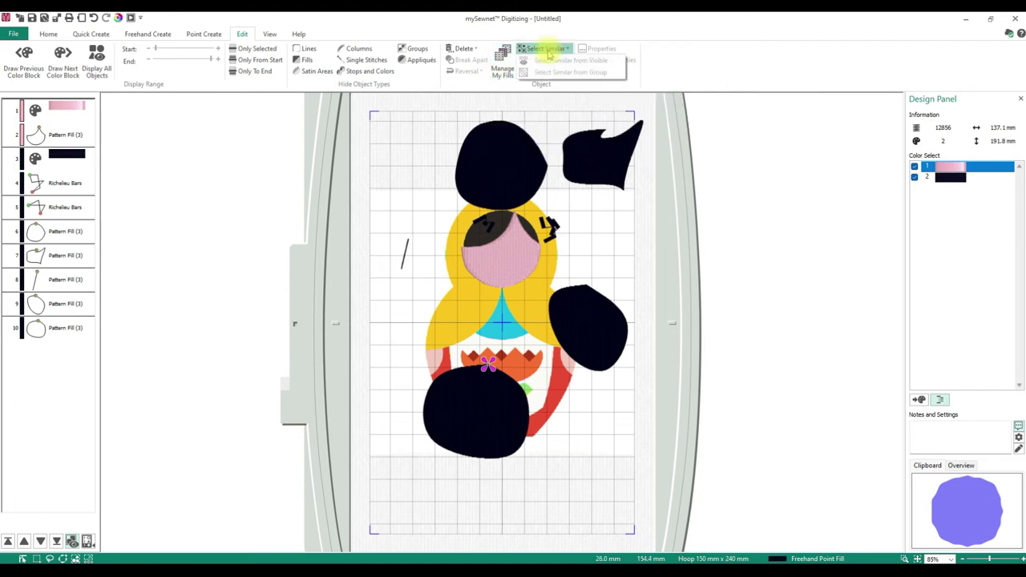
left_click(593, 151)
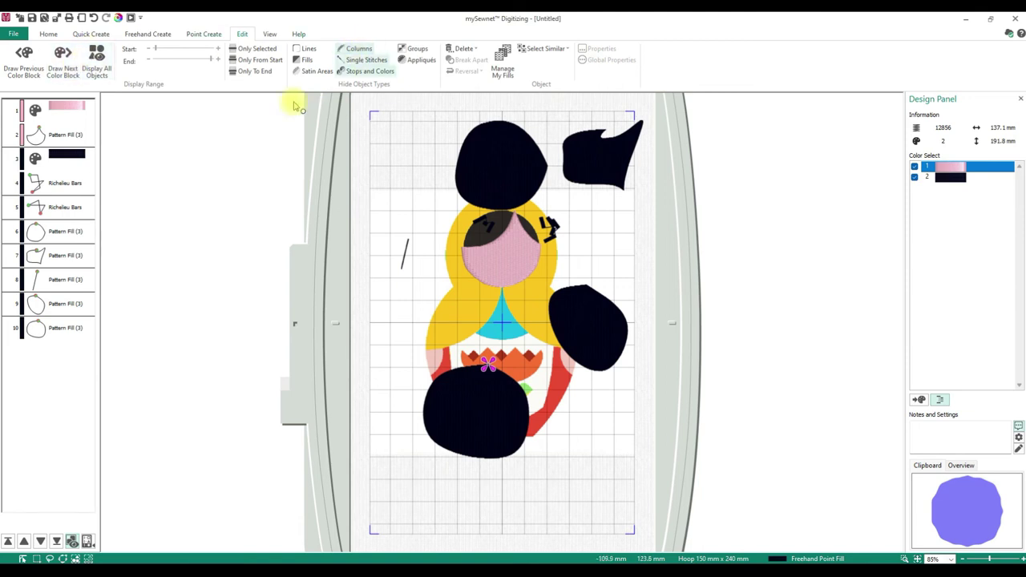
left_click(551, 50)
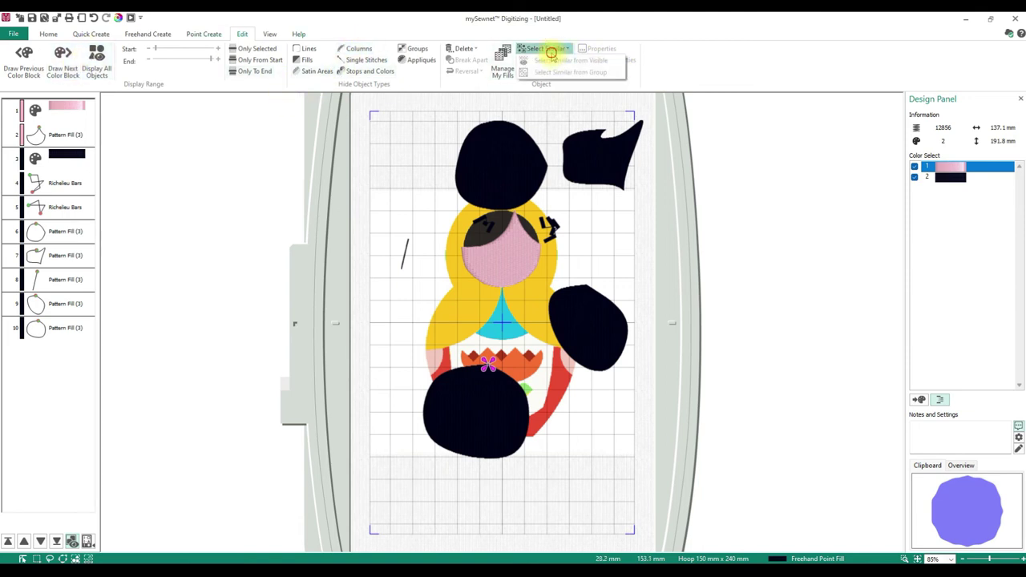
left_click(423, 122)
left_click(439, 120)
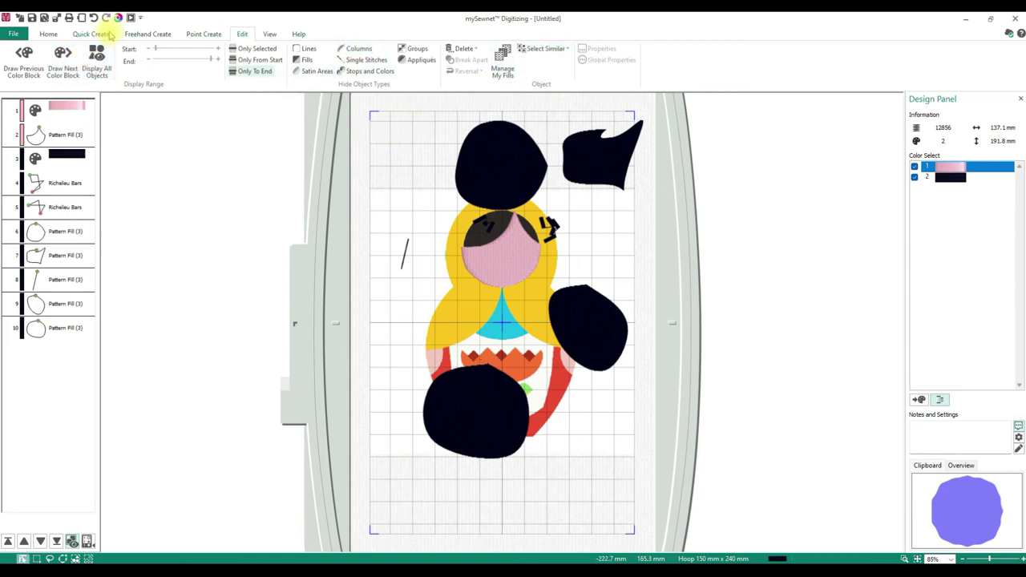
left_click(499, 170)
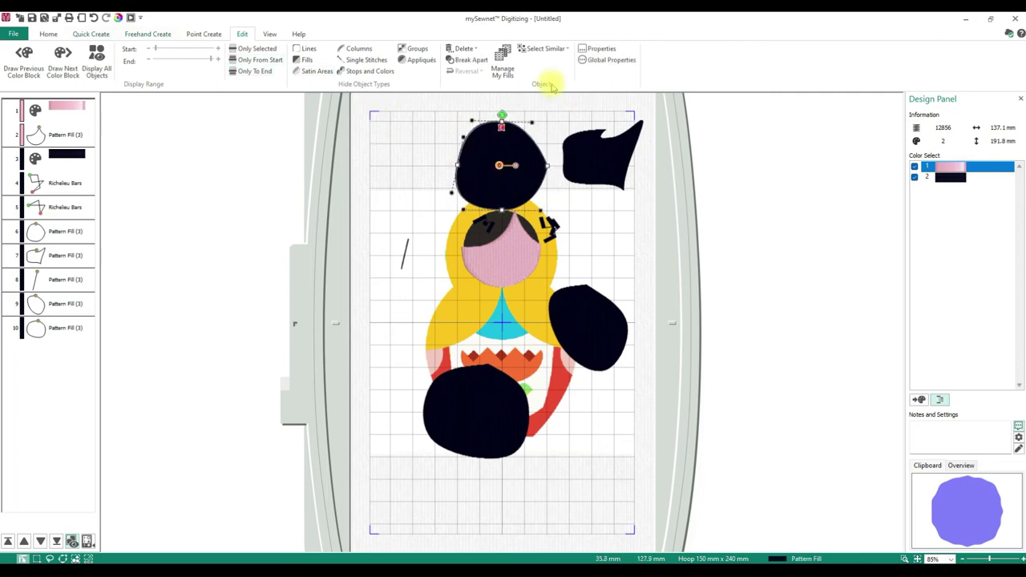
left_click(545, 49)
left_click(552, 48)
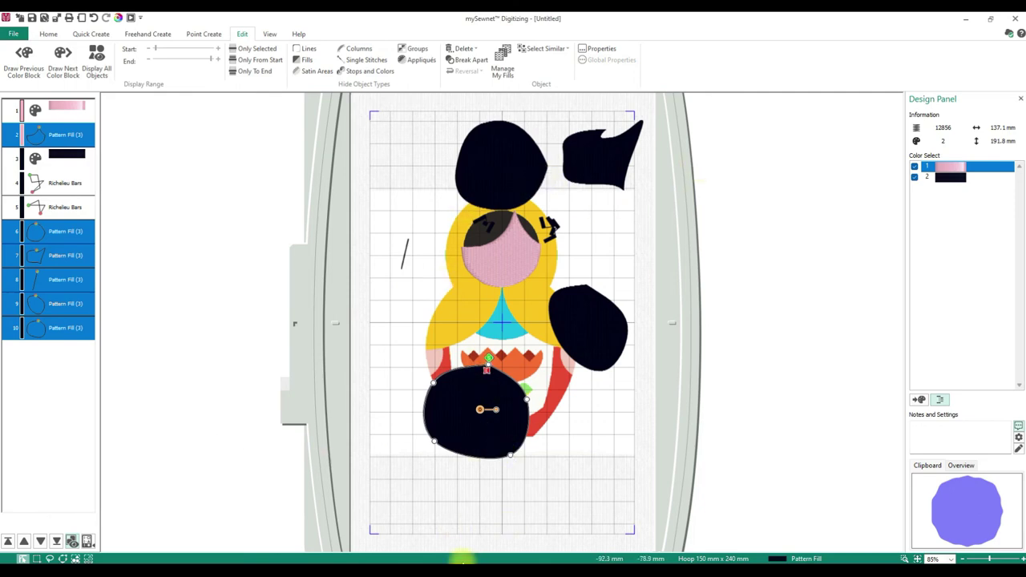
Review the selected fills' properties, including the Appliqué and Favorites settings, and apply a Satin Line border to all of them
left_click(598, 49)
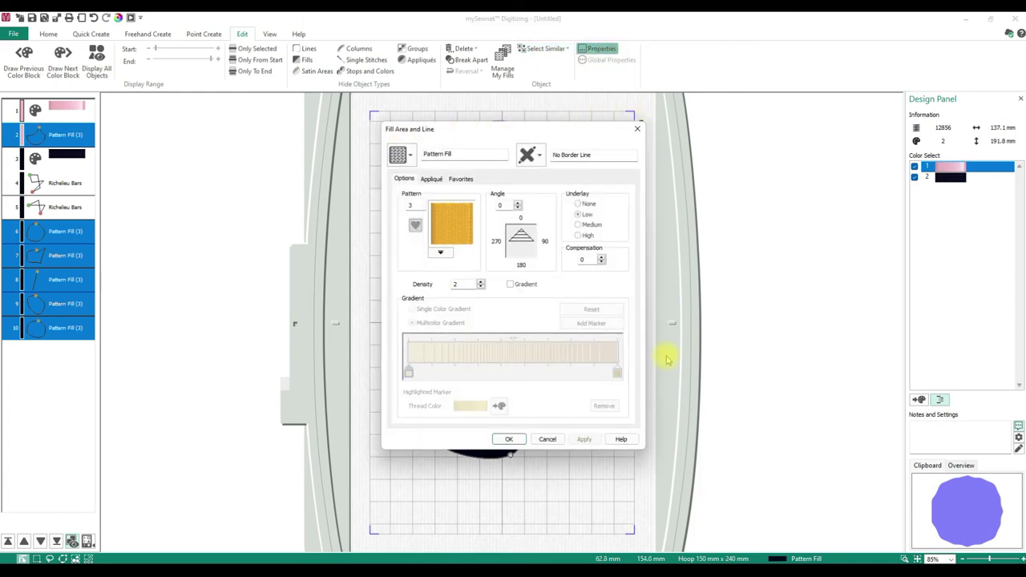
left_click(431, 178)
left_click(461, 177)
left_click(403, 179)
left_click(536, 157)
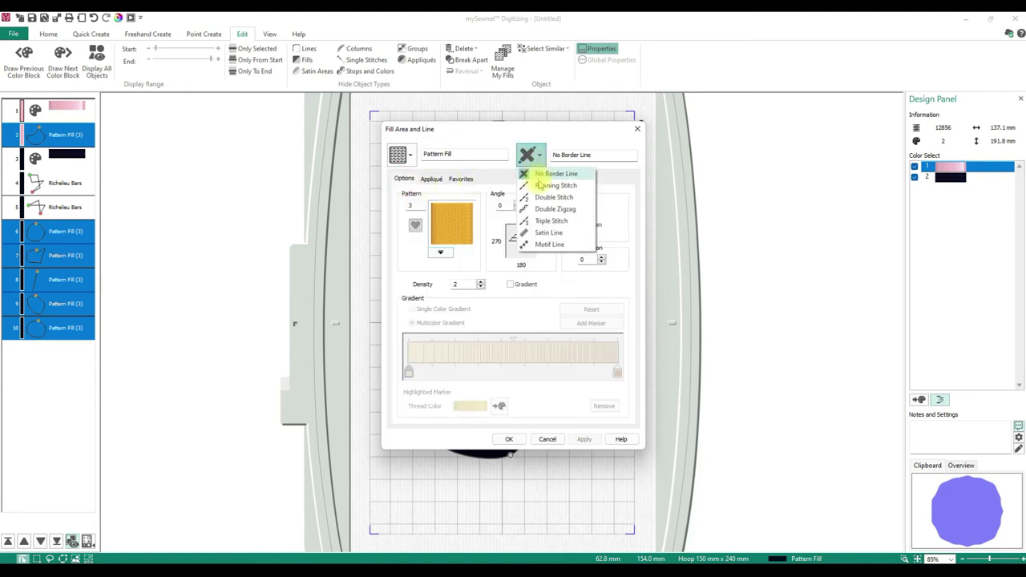
left_click(541, 232)
left_click(508, 437)
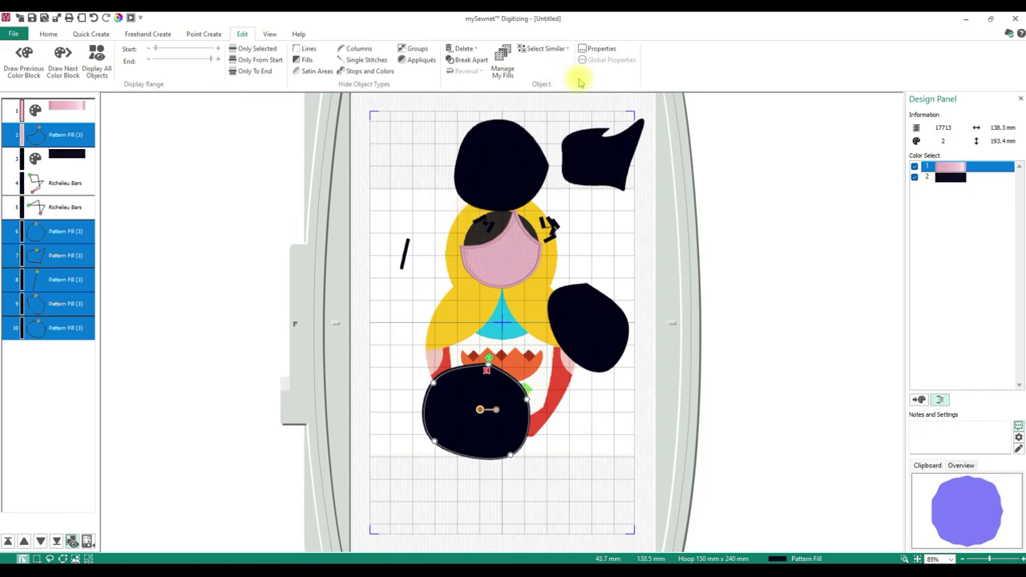
Hide the hoop's background grid and show it again
left_click(270, 35)
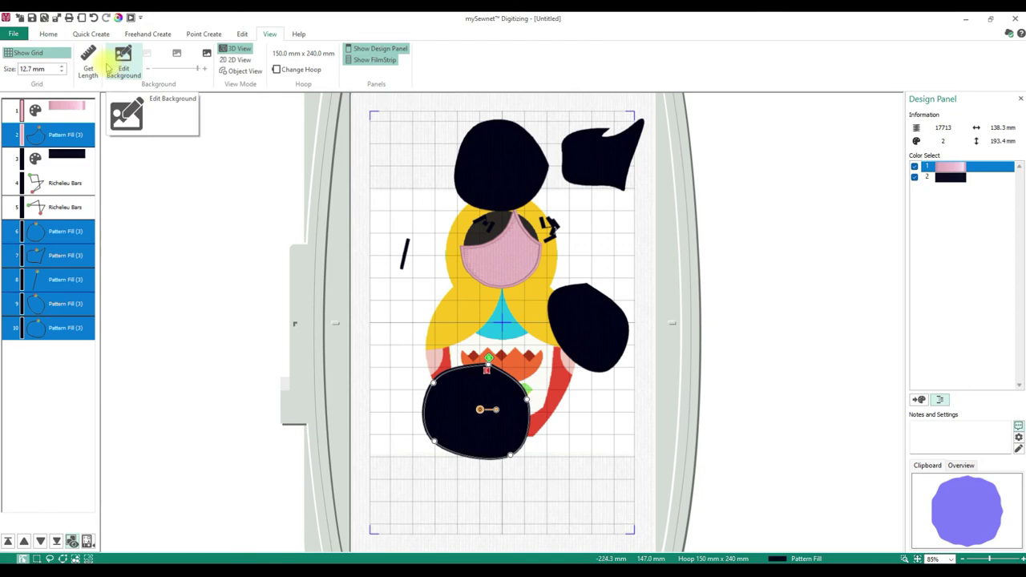
left_click(24, 52)
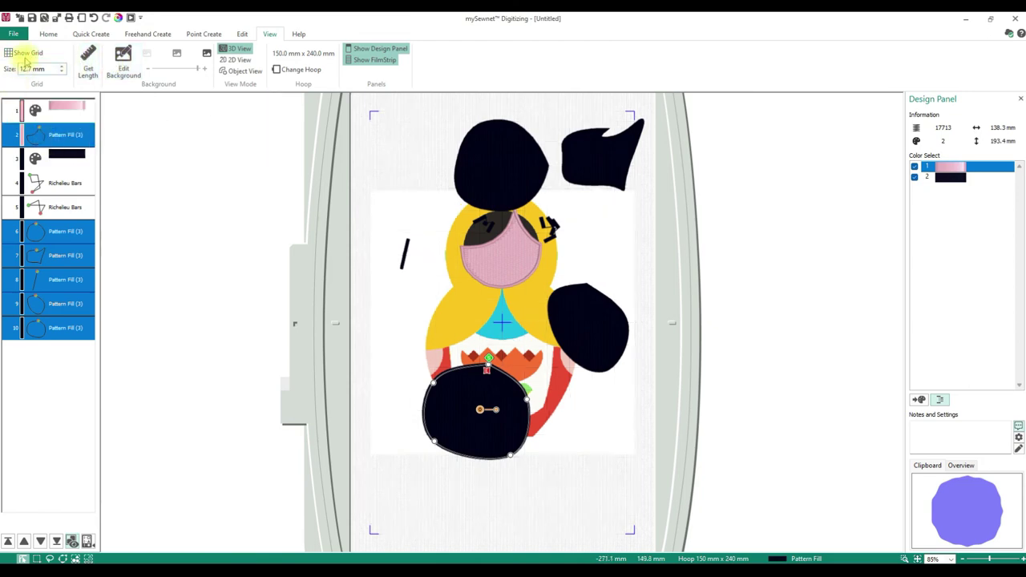
left_click(22, 54)
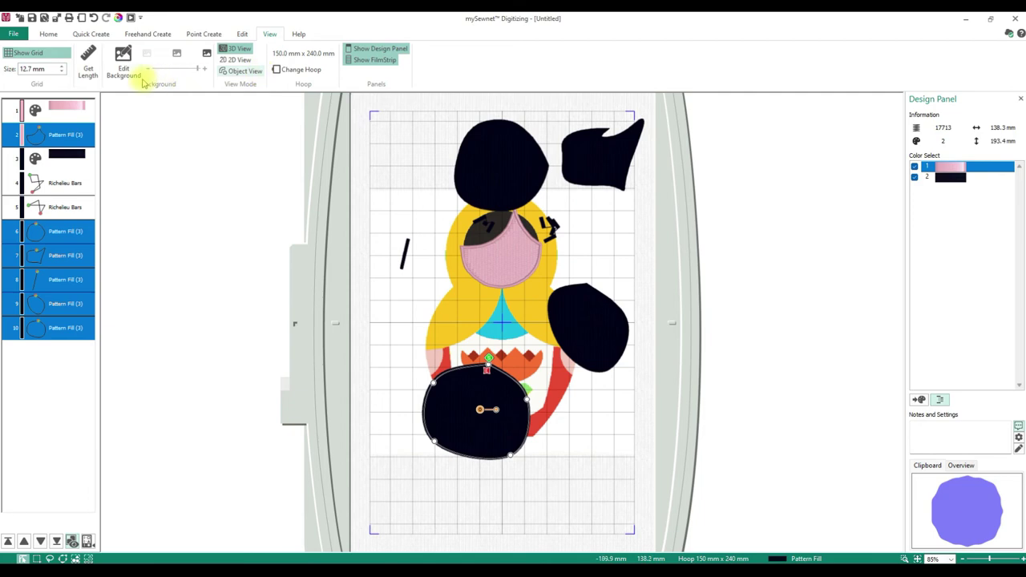
Switch the design display to 2D View and on to Object View, and hide and redisplay the Design Panel
left_click(240, 60)
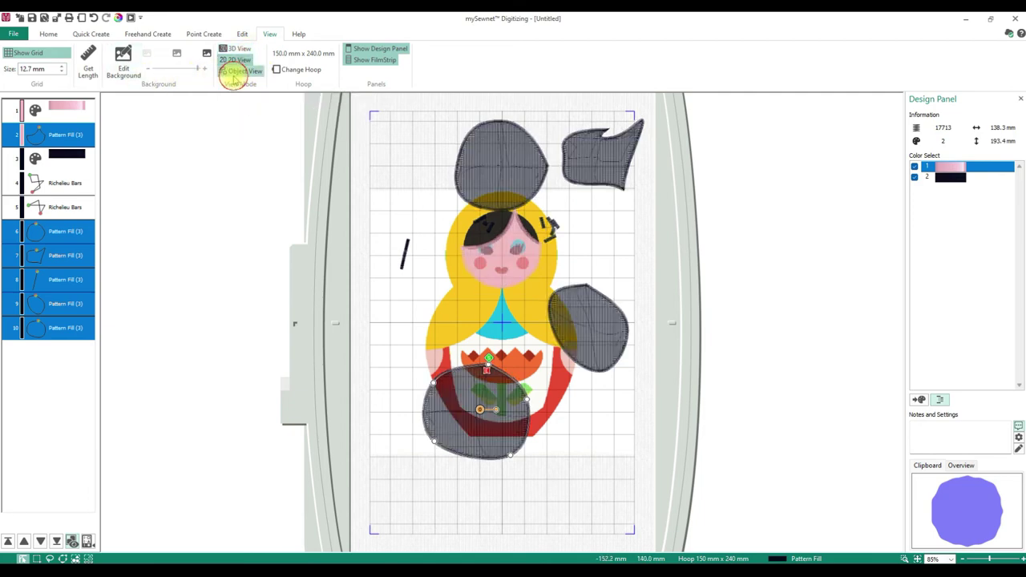
left_click(235, 71)
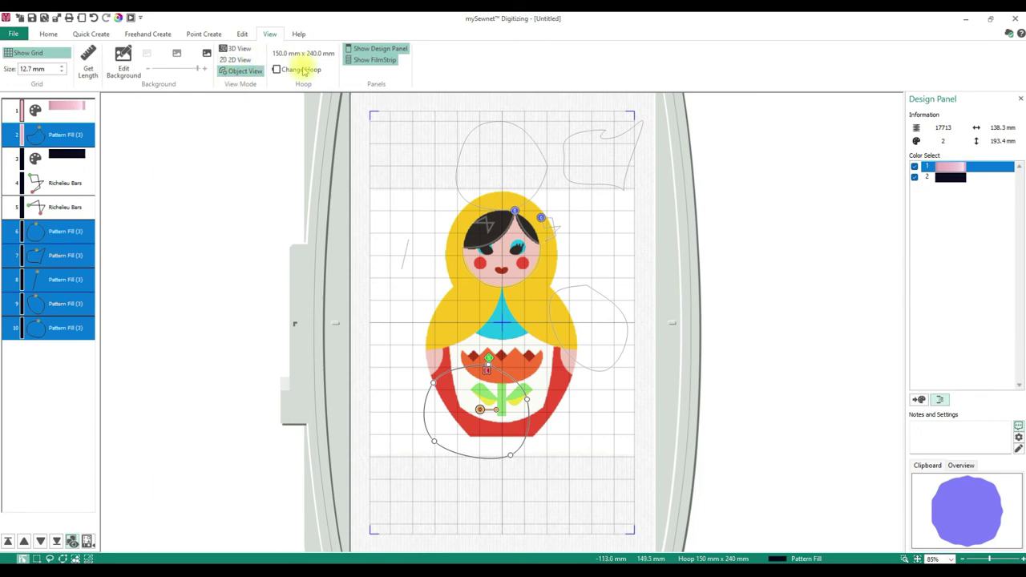
left_click(395, 49)
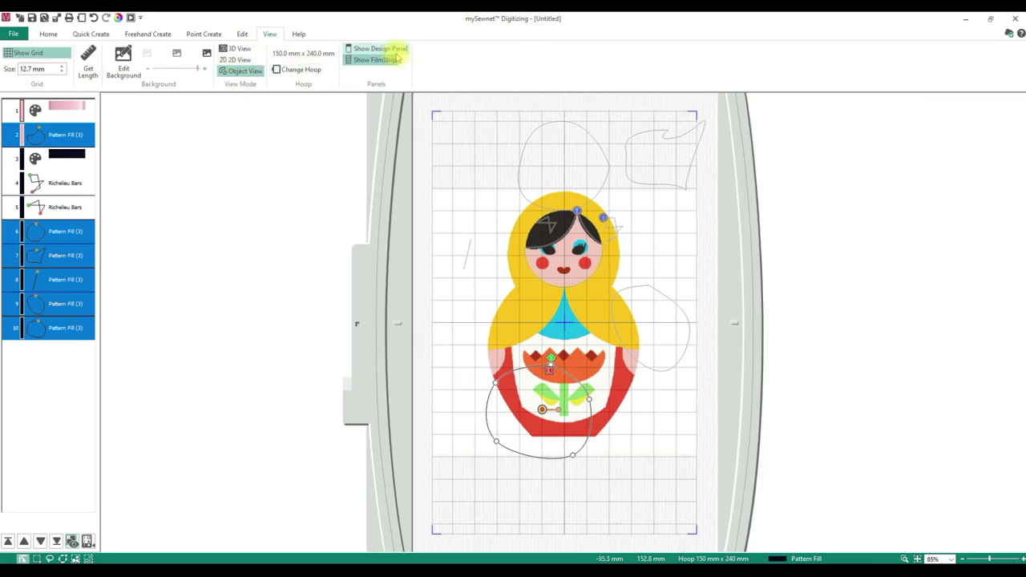
left_click(396, 50)
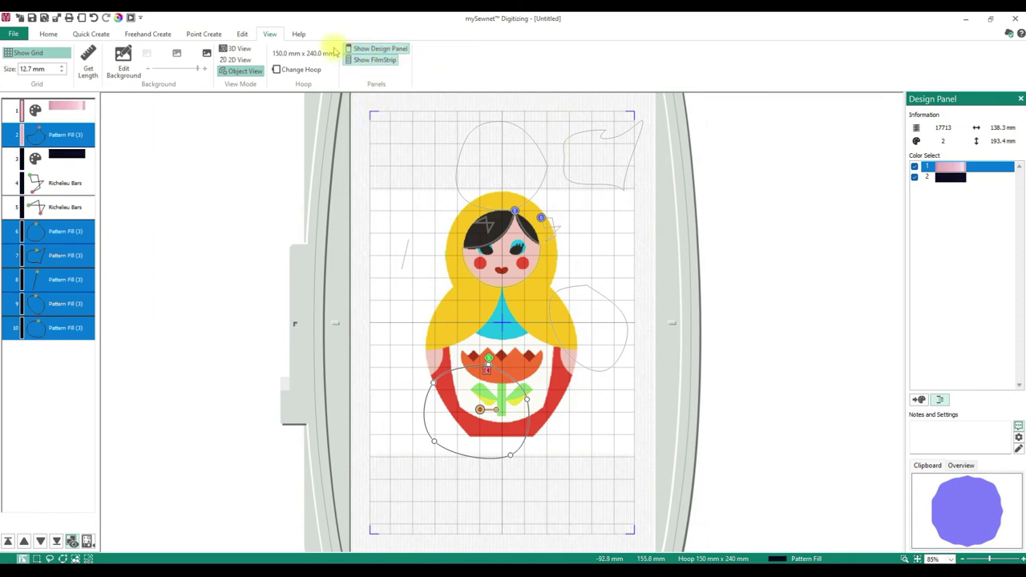
Check the version information of the digitizing program and close it
left_click(298, 34)
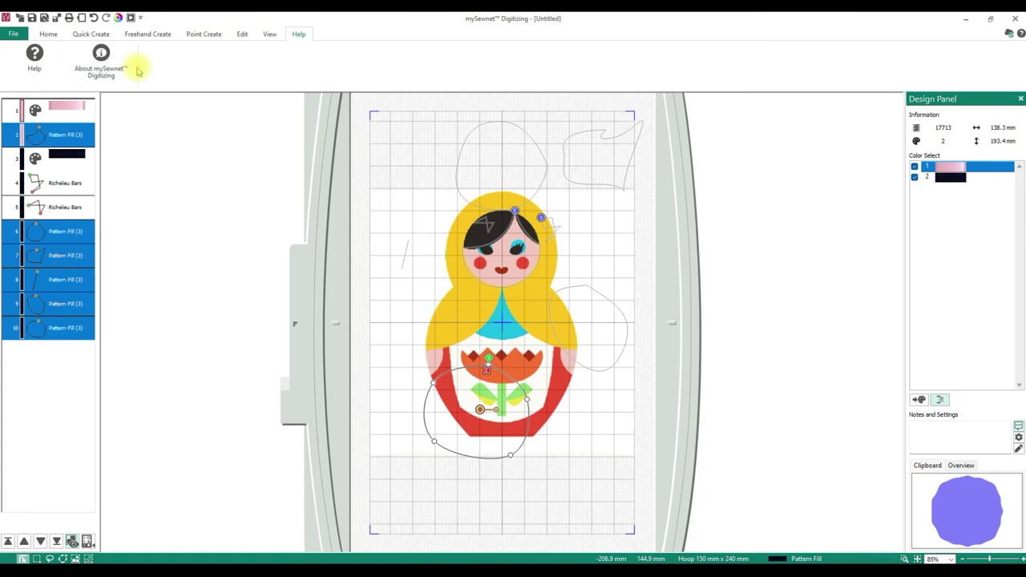
left_click(101, 62)
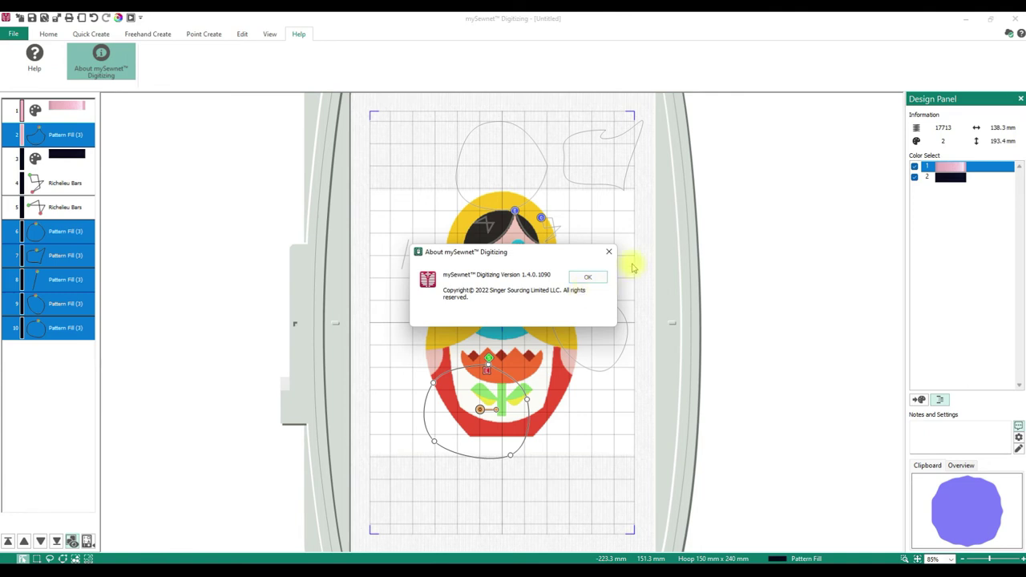
left_click(608, 251)
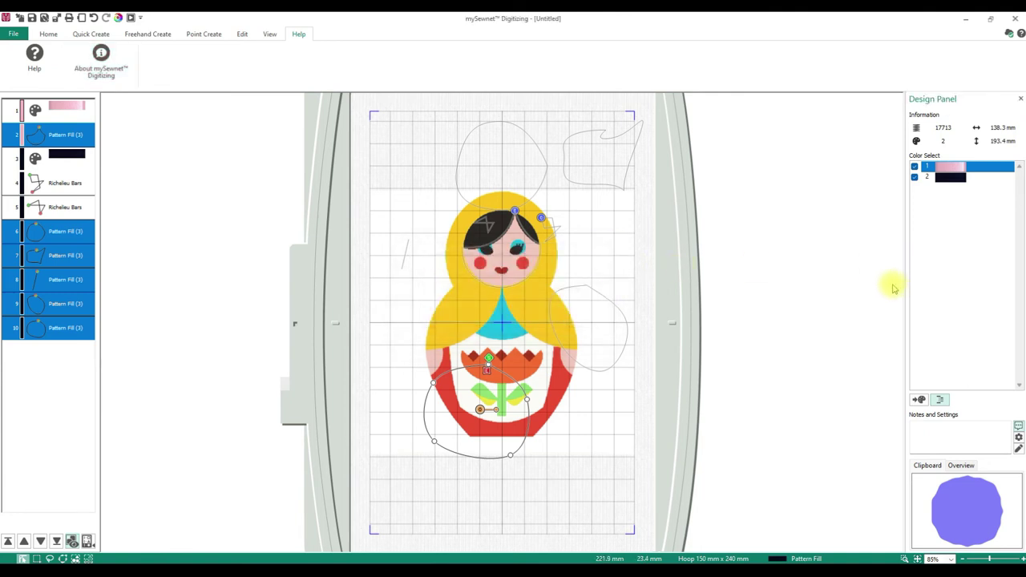
Select the two Richelieu Bars objects one after another and display the available commands for the second one
left_click(48, 33)
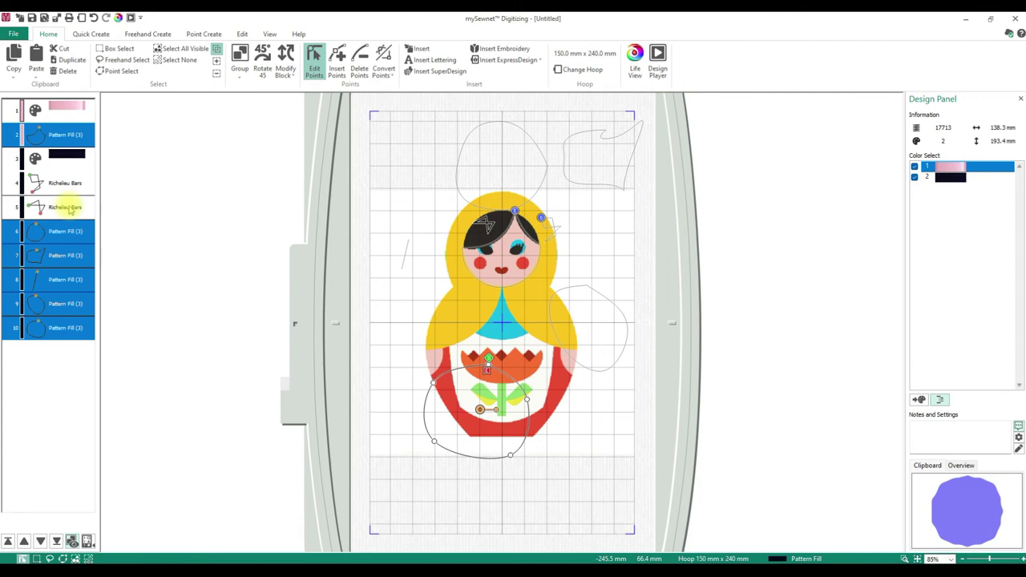
left_click(35, 183)
left_click(34, 205)
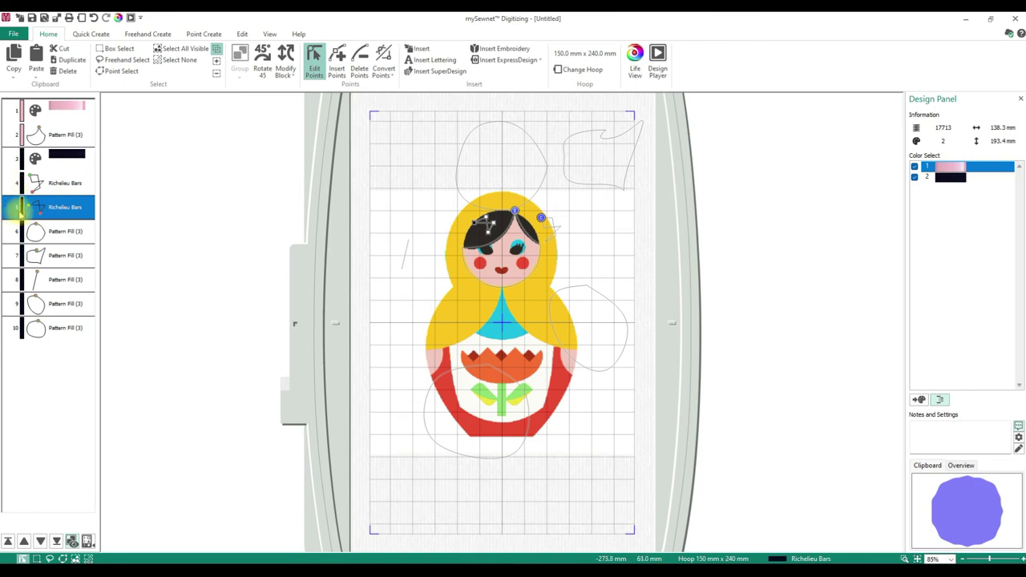
right_click(73, 213)
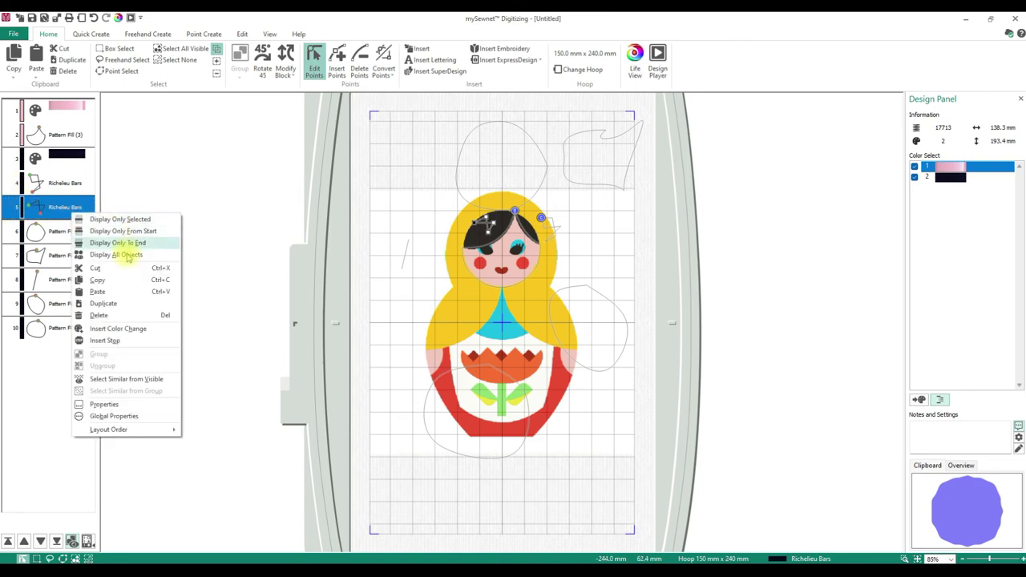
Step through the listed pattern fills and Richelieu Bars objects to examine each one's edit points in the design
left_click(24, 280)
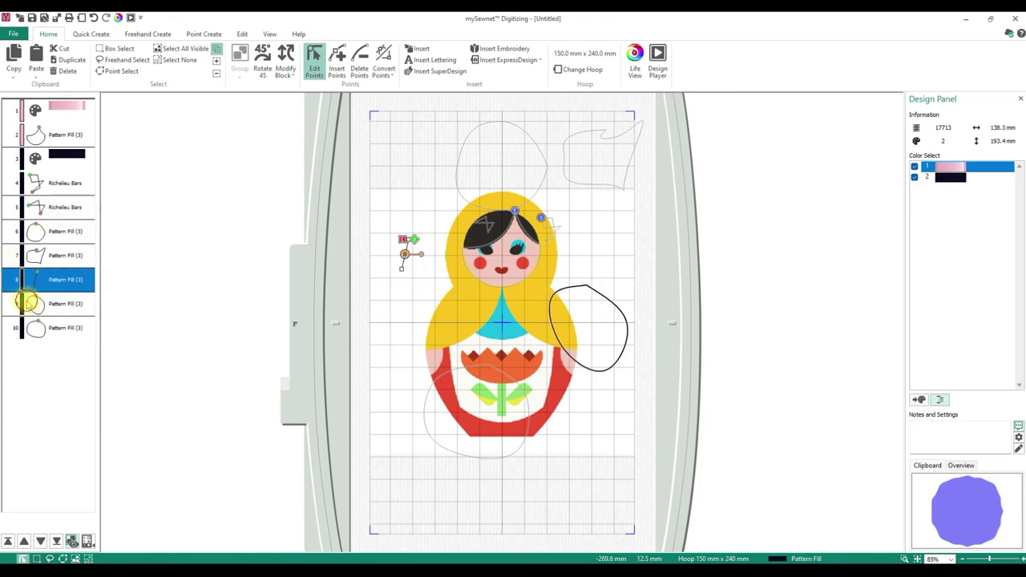
left_click(25, 303)
left_click(31, 327)
left_click(52, 303)
left_click(52, 276)
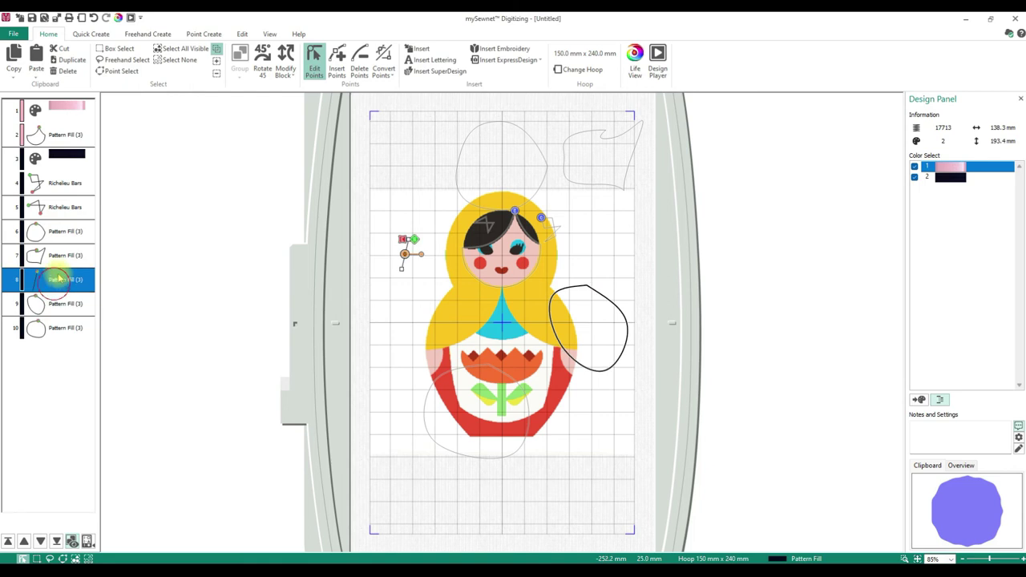
left_click(57, 255)
left_click(71, 229)
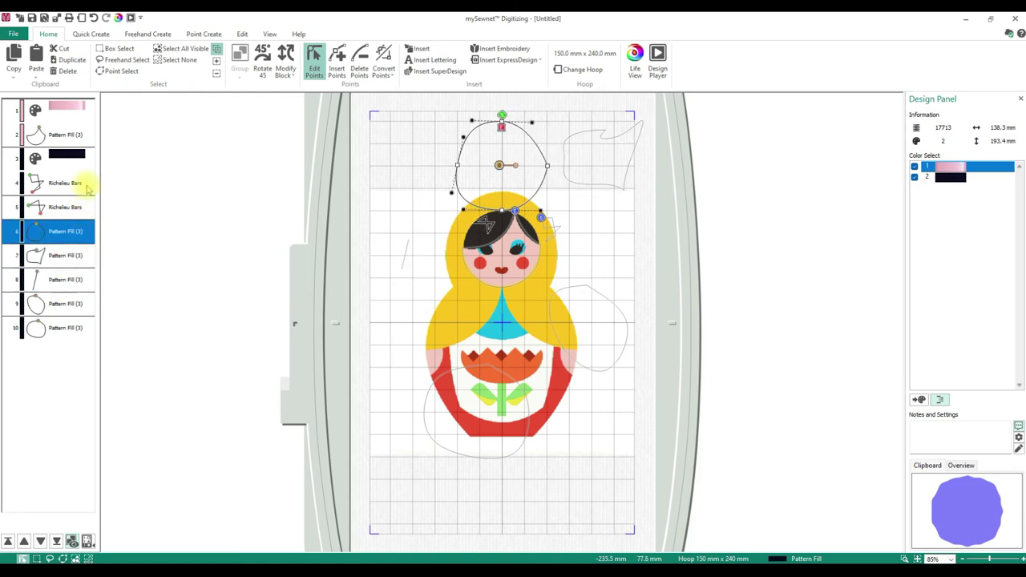
left_click(83, 184)
left_click(77, 207)
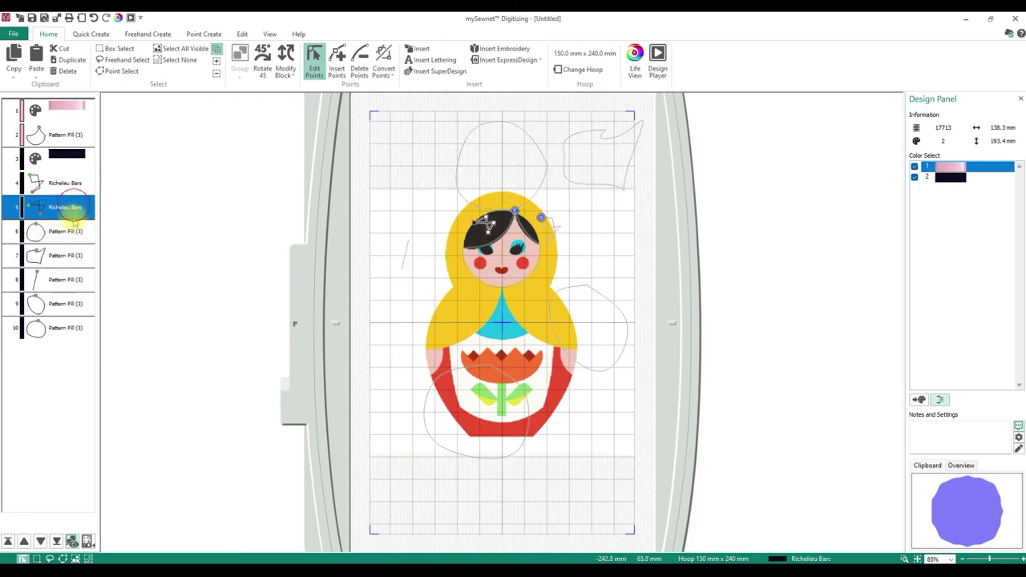
Switch to Box Select and examine several pattern fills and the first Richelieu Bars object with their selection frames
left_click(116, 48)
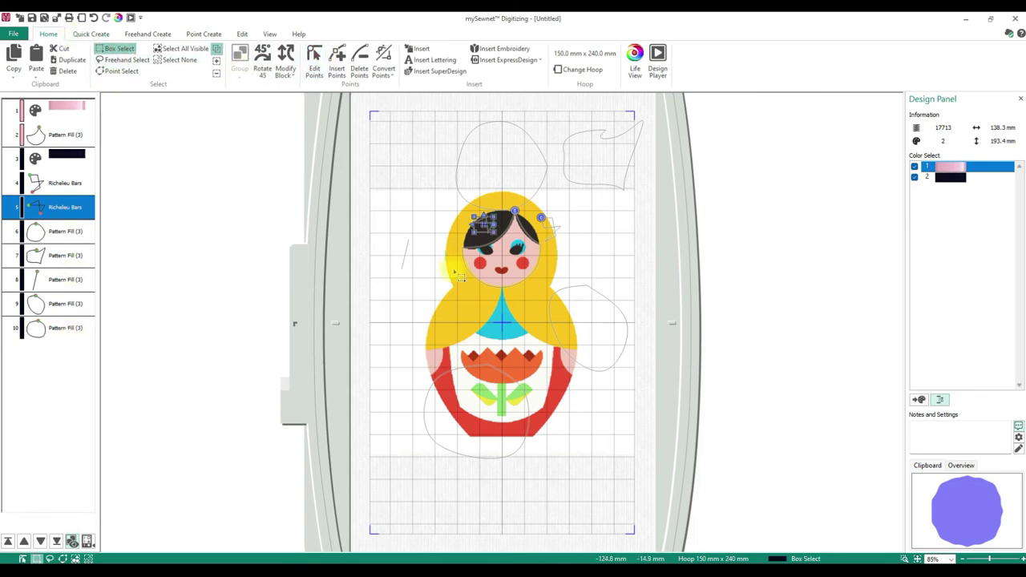
left_click(55, 231)
left_click(68, 280)
left_click(64, 304)
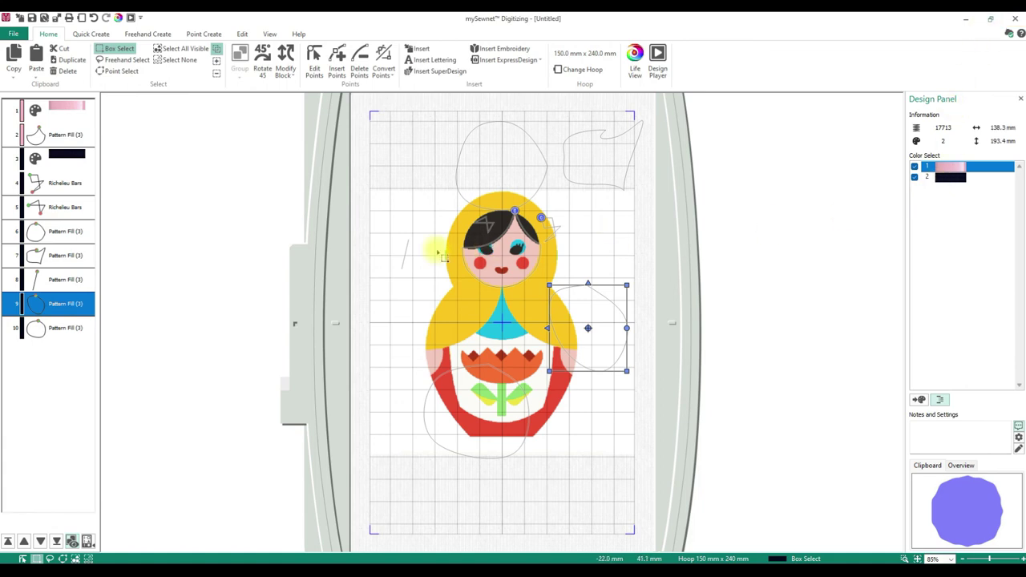
left_click(49, 328)
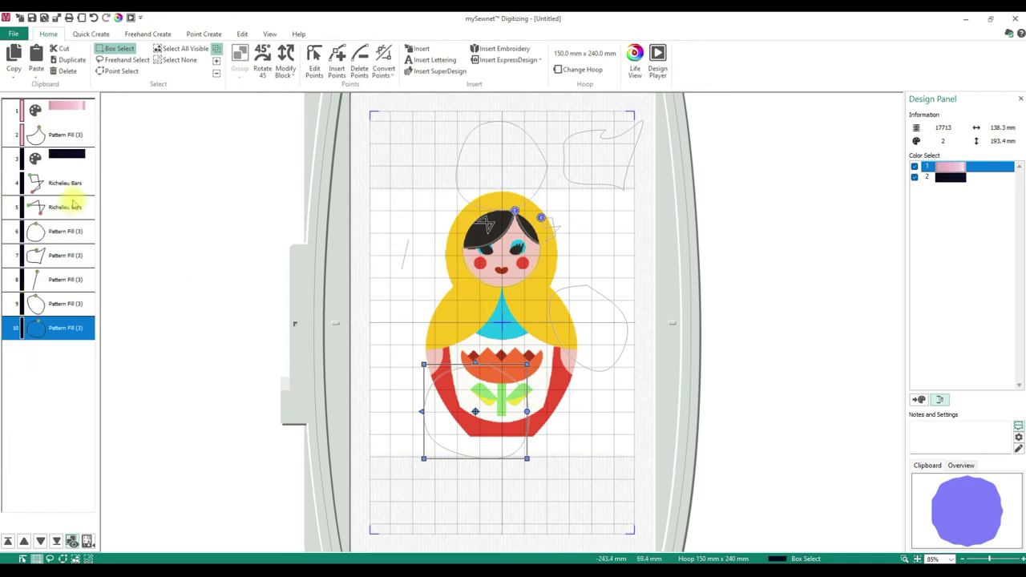
left_click(45, 186)
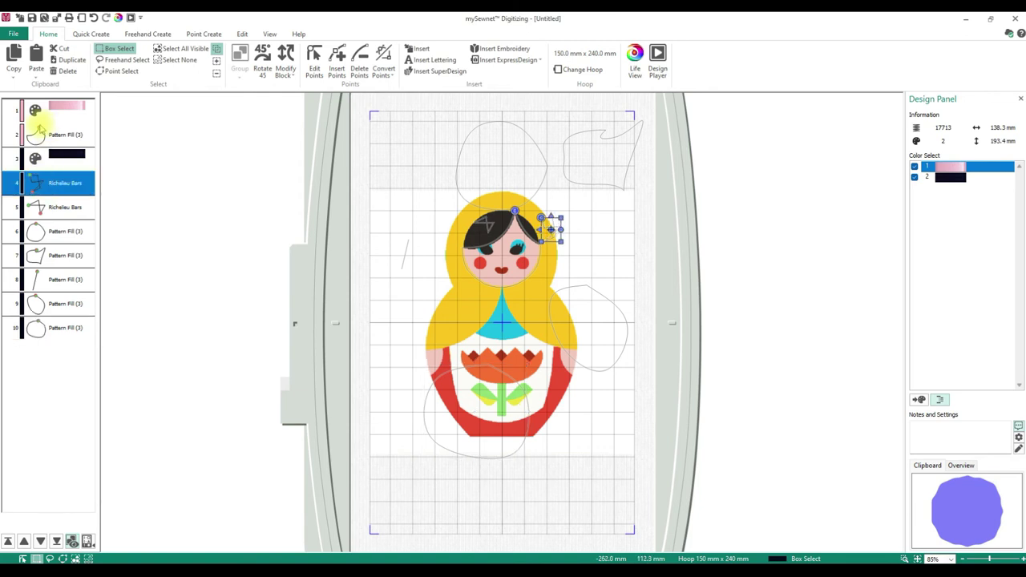
left_click(34, 186)
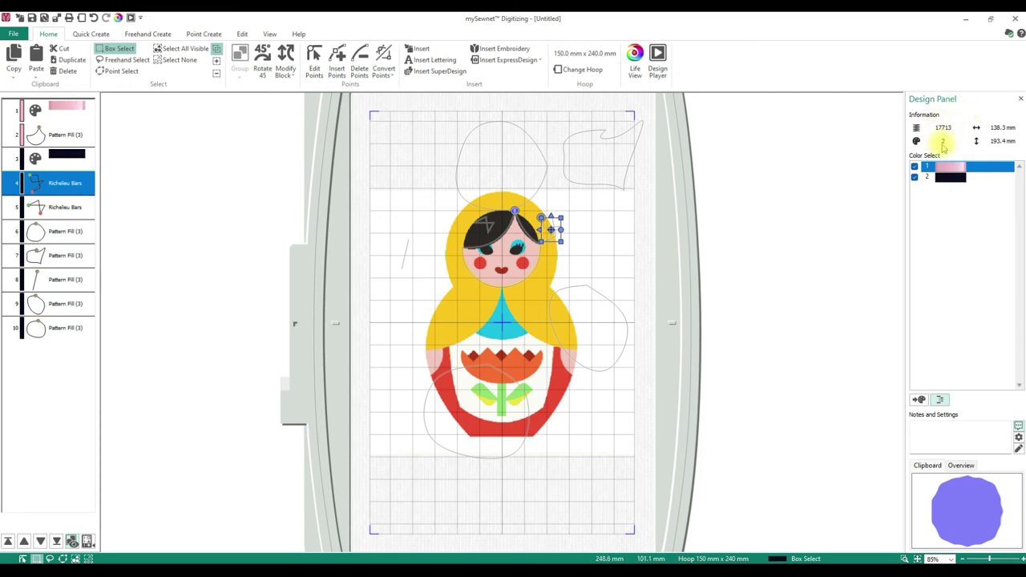
Turn off Design Property Colors and change the first thread color to Robison-Anton Rayon 40 2383 Cristy Blue
mouse_move(999, 149)
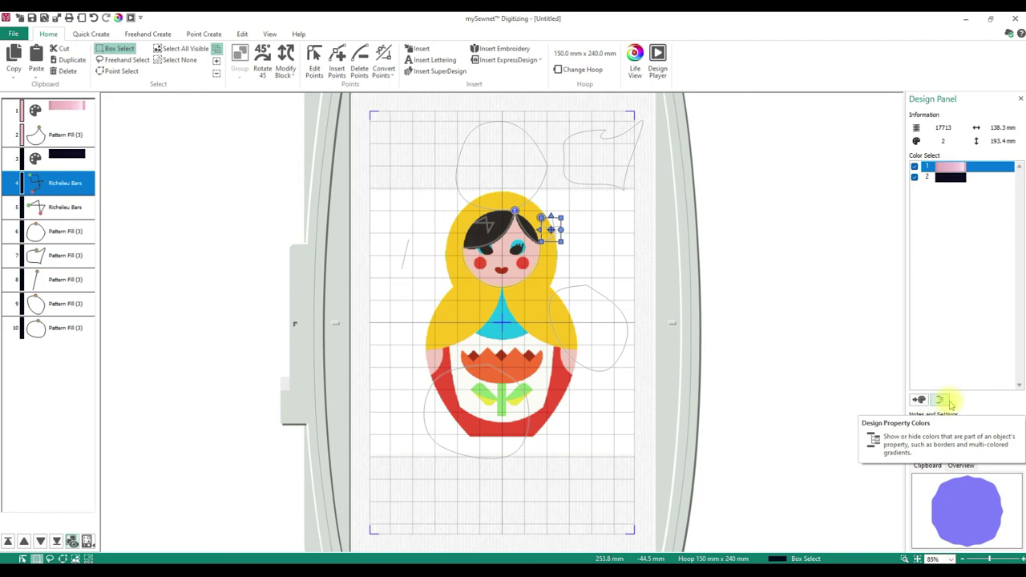
left_click(943, 401)
left_click(920, 400)
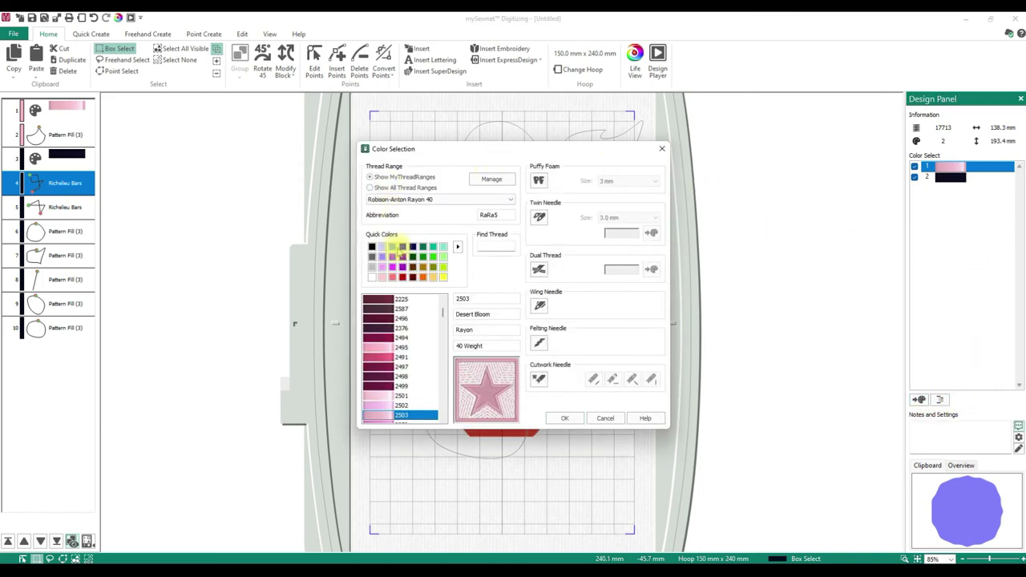
left_click(393, 247)
left_click(564, 422)
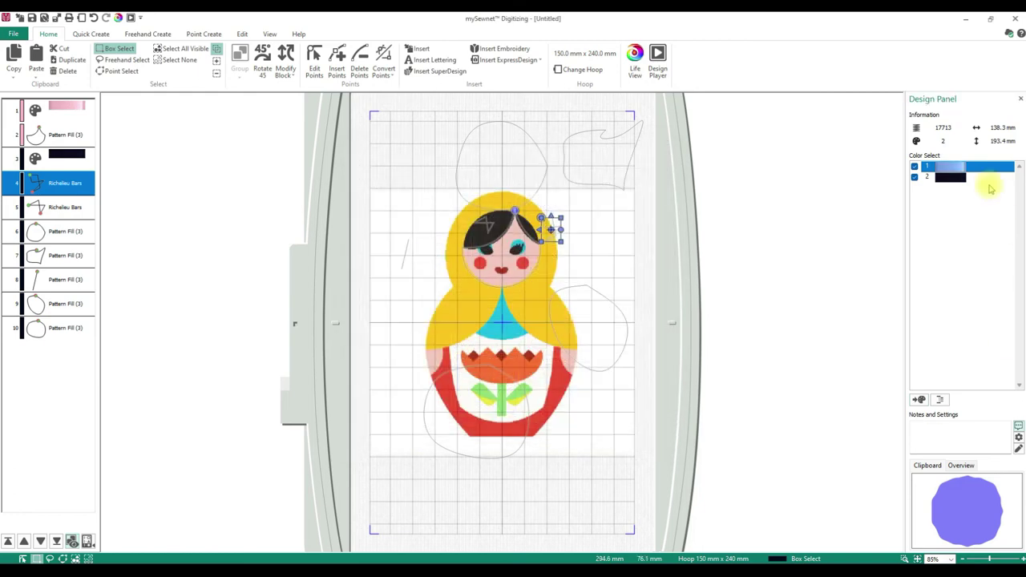
Change the second thread color to Robison-Anton Rayon 40 2527 Soldier Blue
double_click(953, 177)
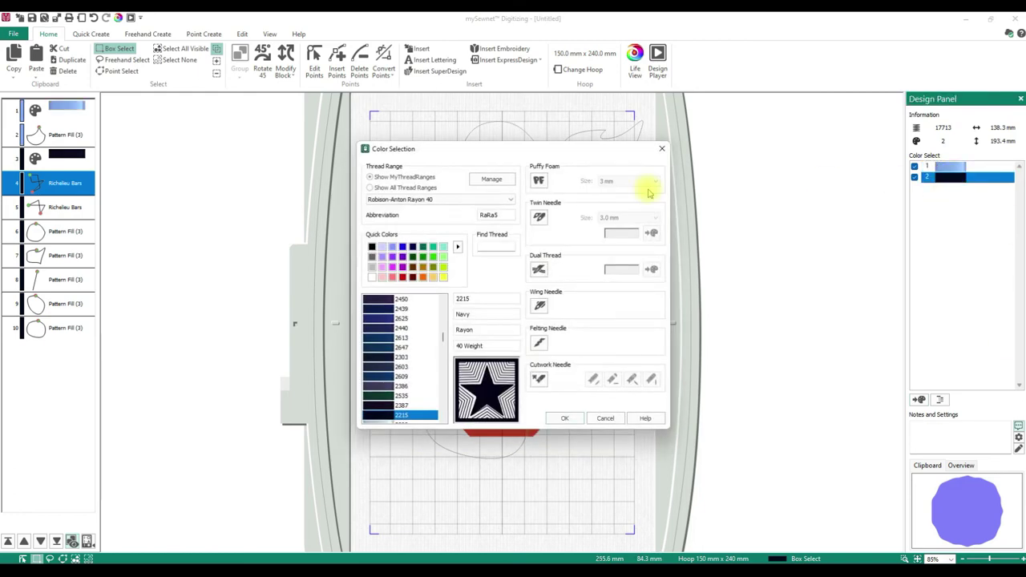
left_click(401, 251)
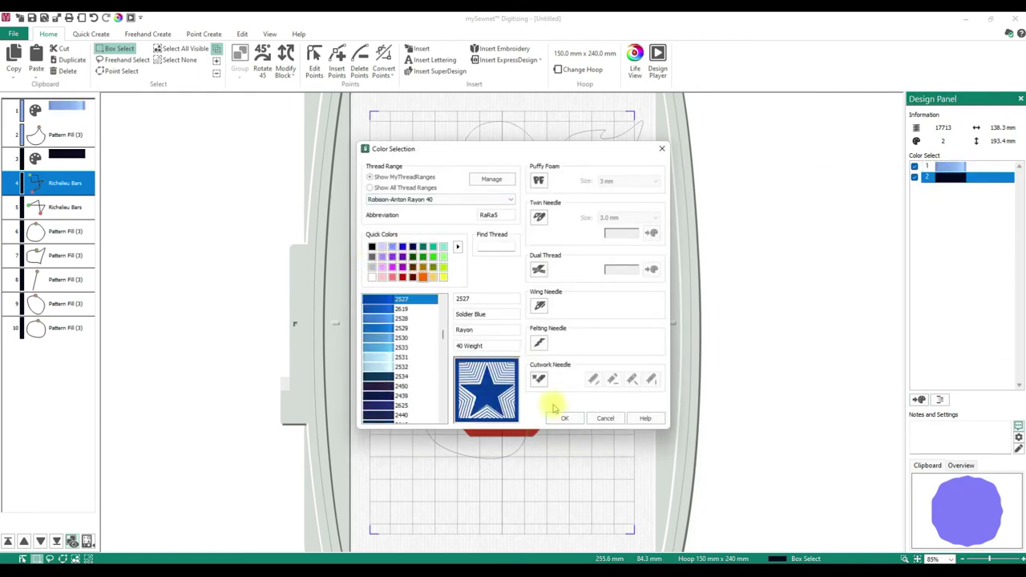
left_click(564, 418)
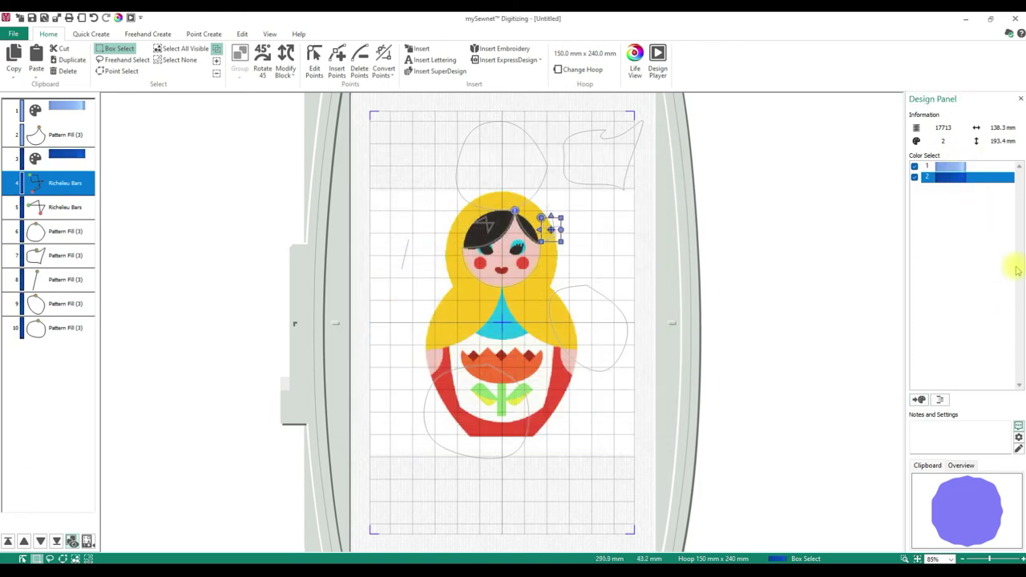
Change the first color block's thread to a bright pink quick color through its properties
left_click(62, 112)
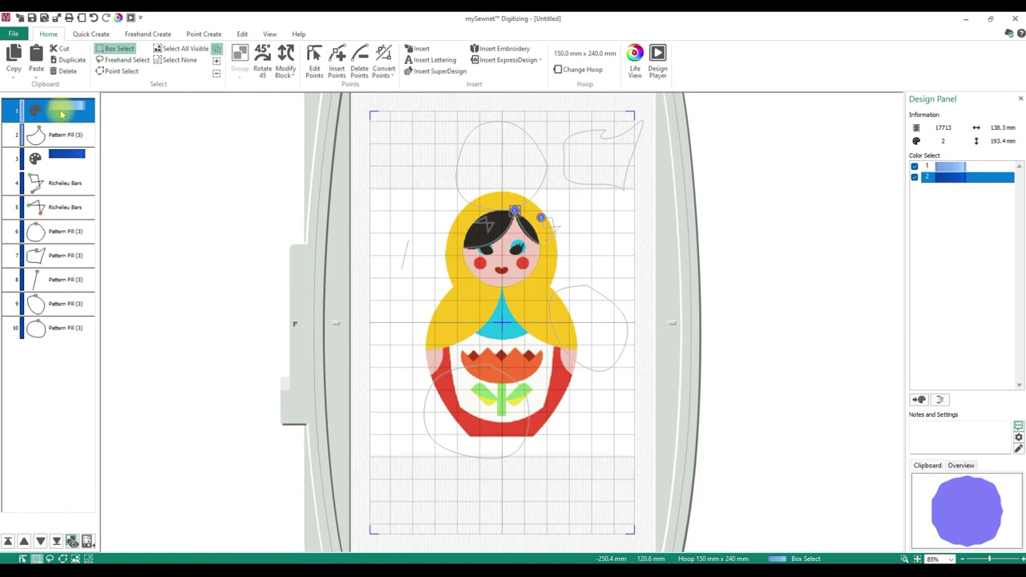
right_click(62, 112)
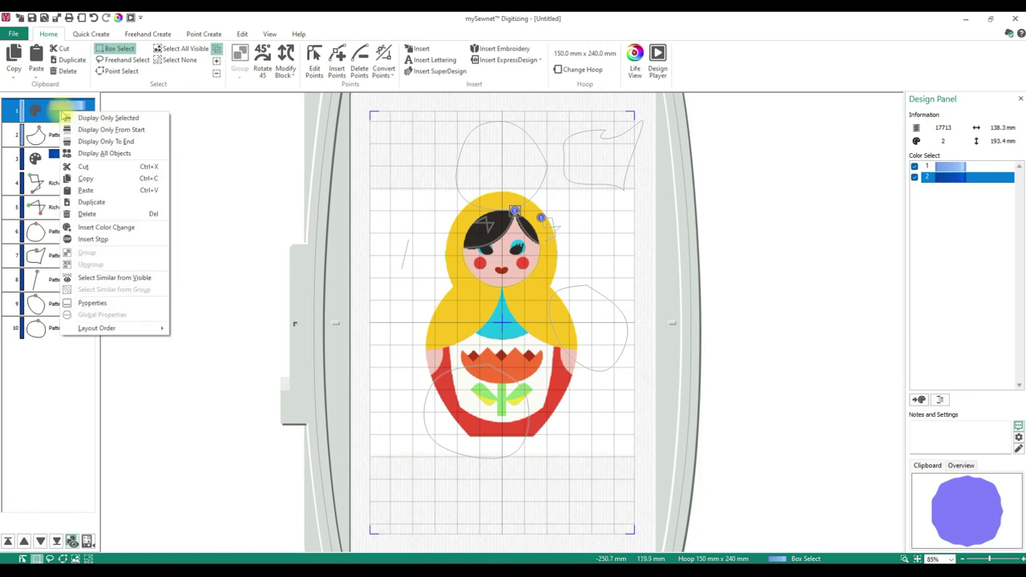
left_click(88, 304)
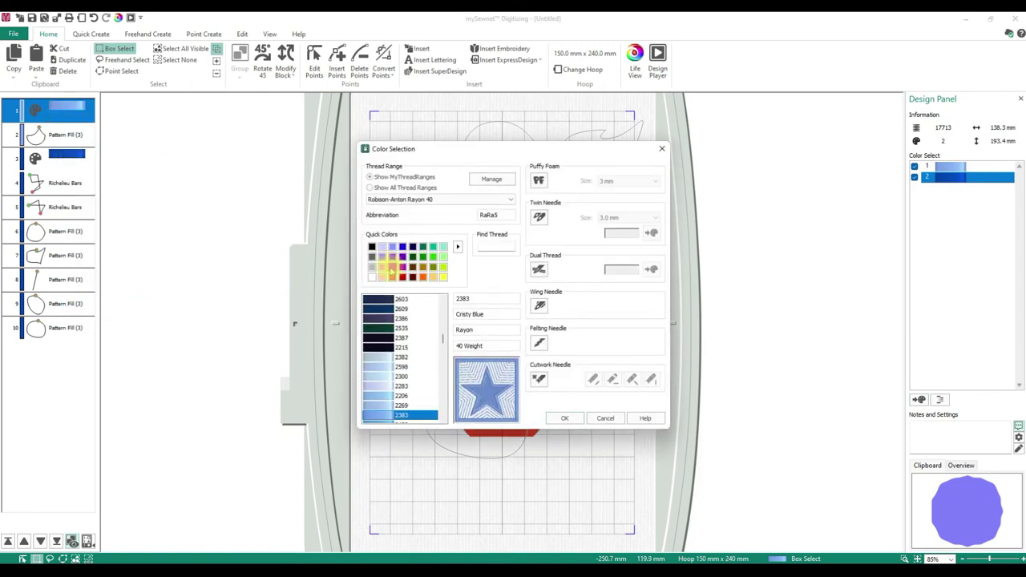
left_click(393, 266)
left_click(563, 419)
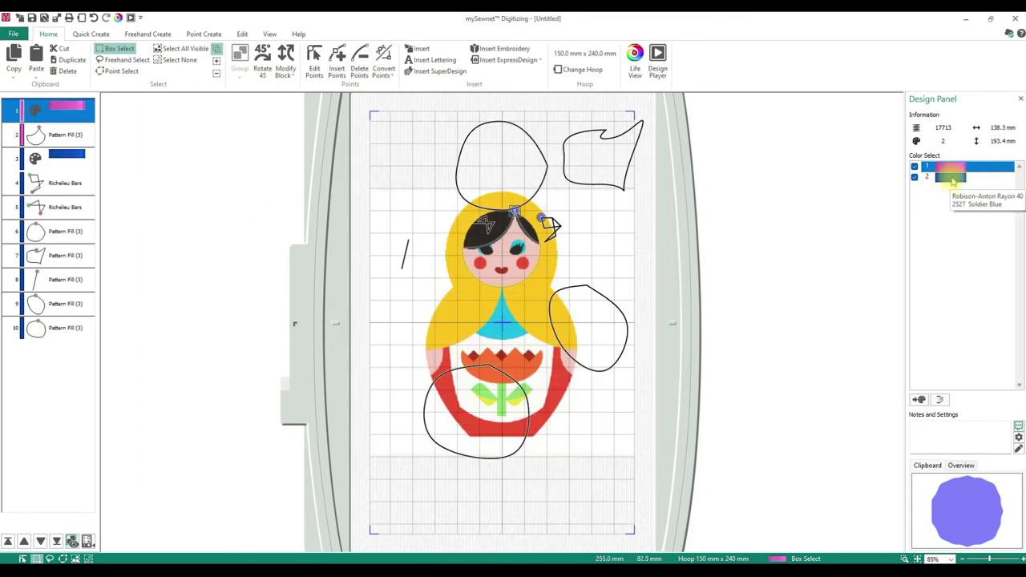
Add the note "edit for friend" to the design
left_click(970, 439)
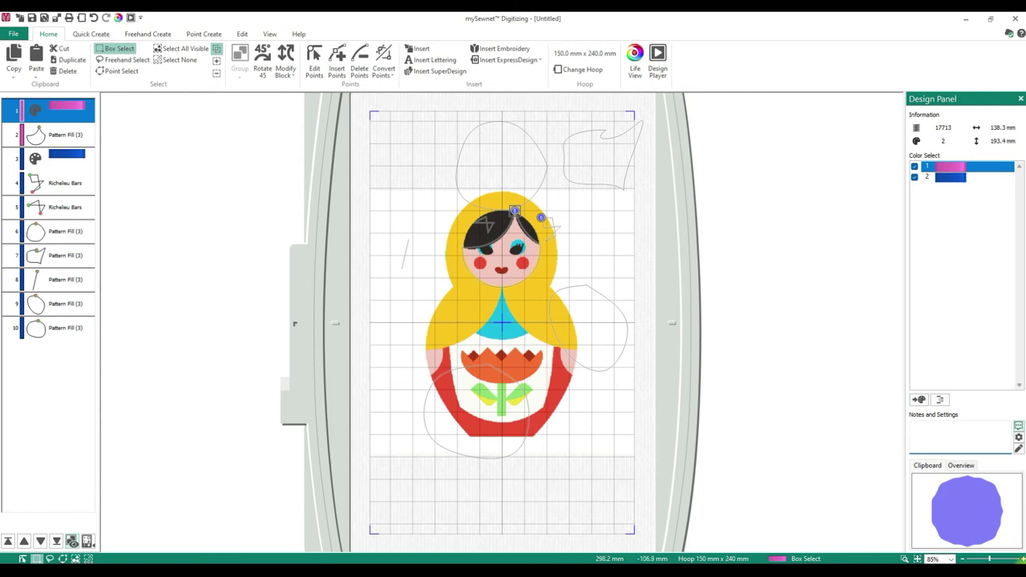
left_click(1018, 449)
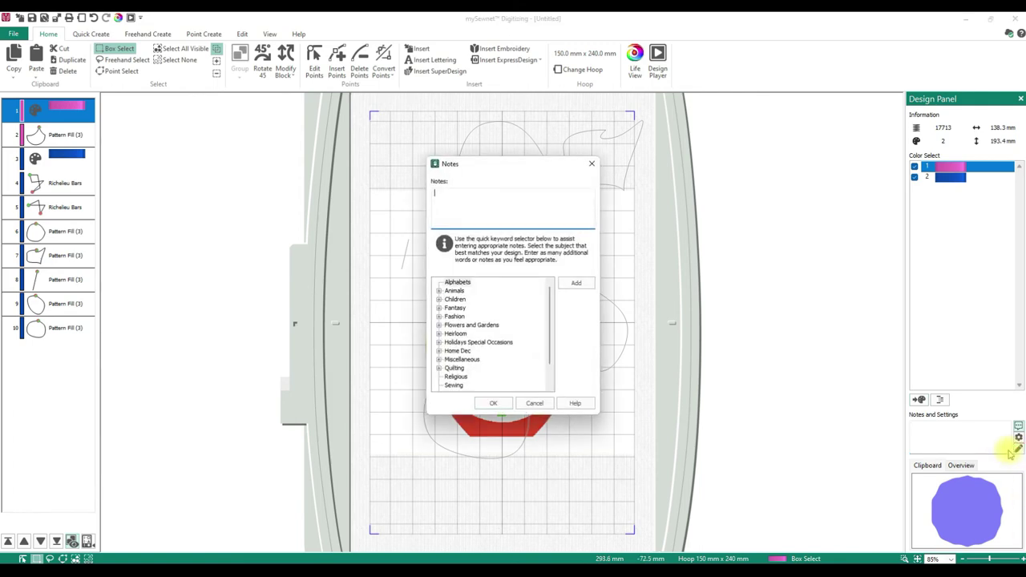
type("edit for friend")
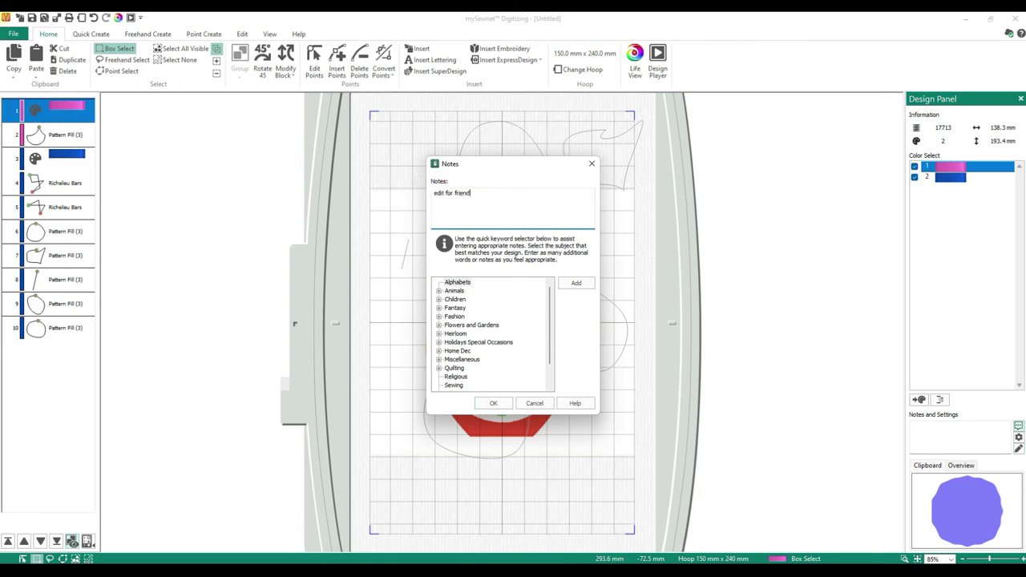
left_click(492, 403)
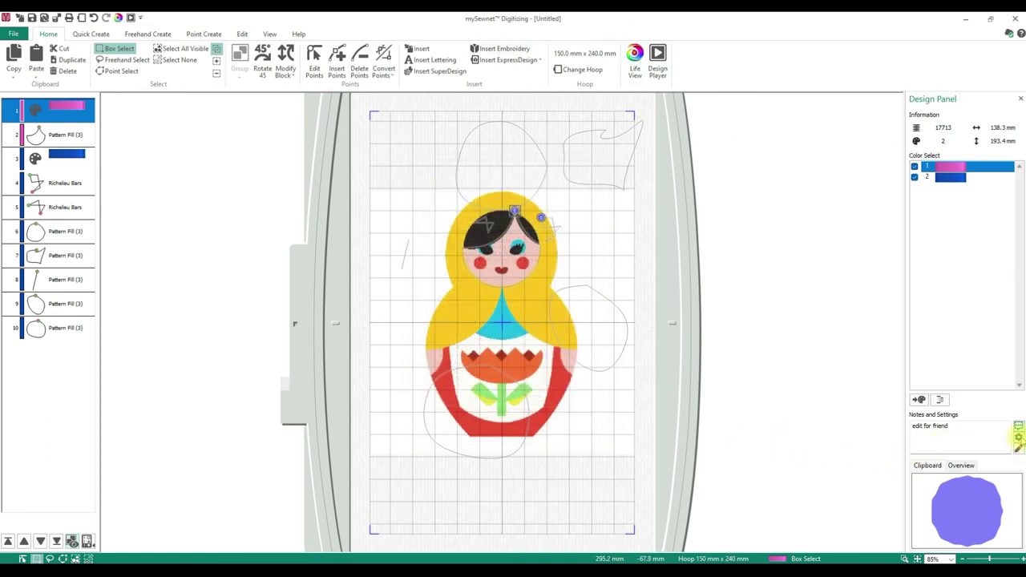
Enter "pattern fill 3 for cat" as the design's settings text and switch back to showing the notes
left_click(1018, 437)
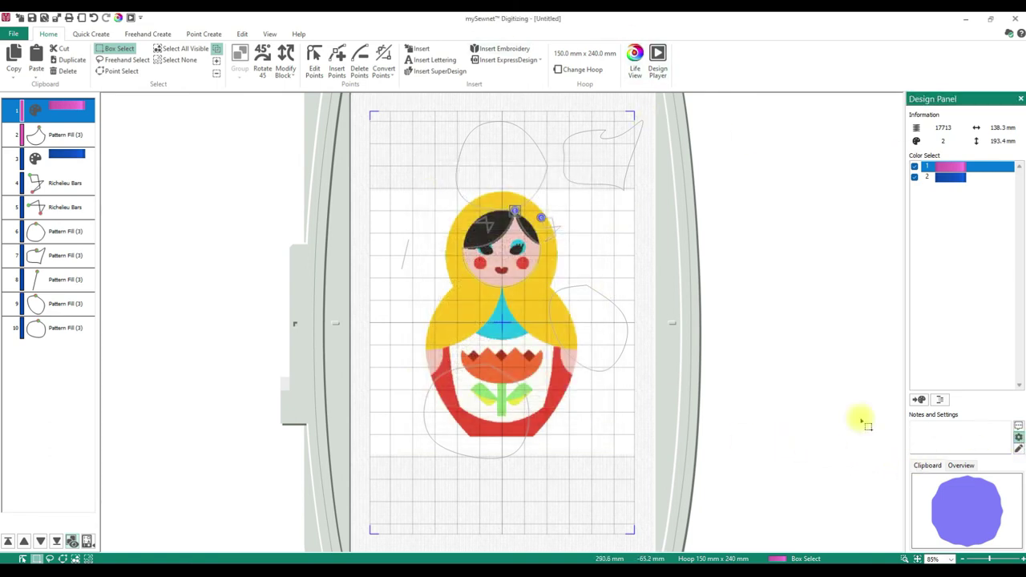
left_click(1016, 448)
left_click(535, 398)
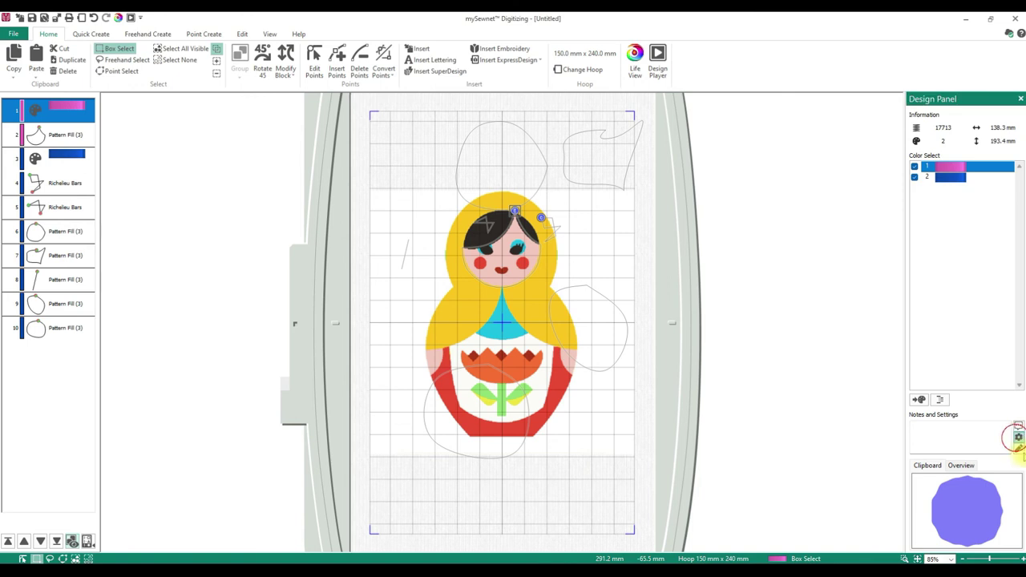
left_click(1017, 437)
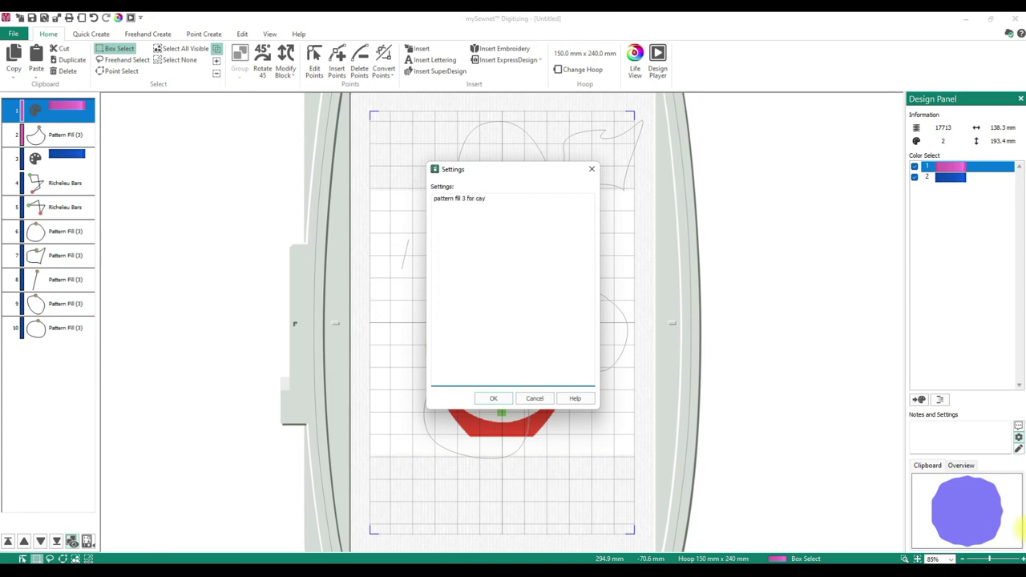
left_click(492, 398)
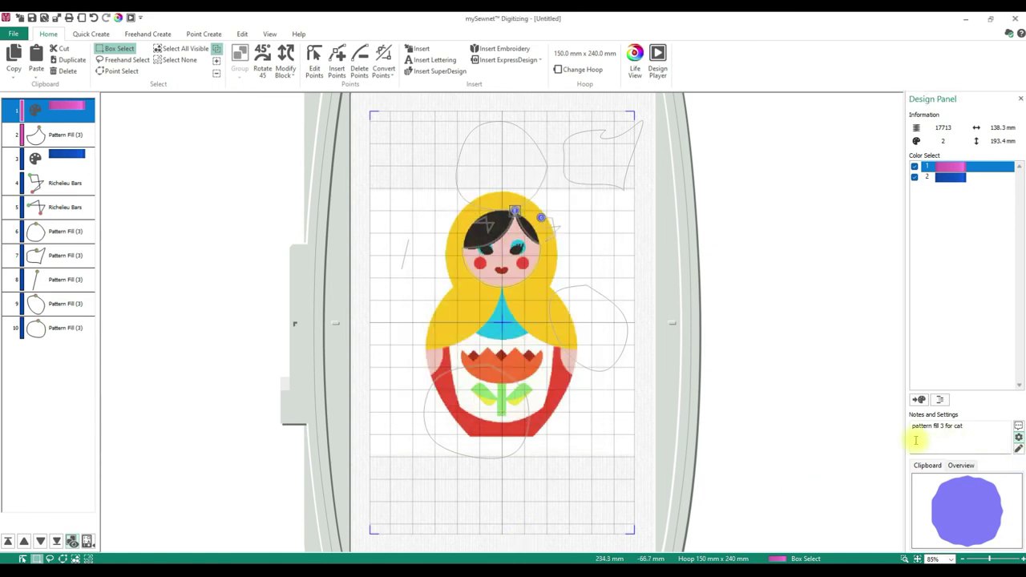
left_click(1017, 426)
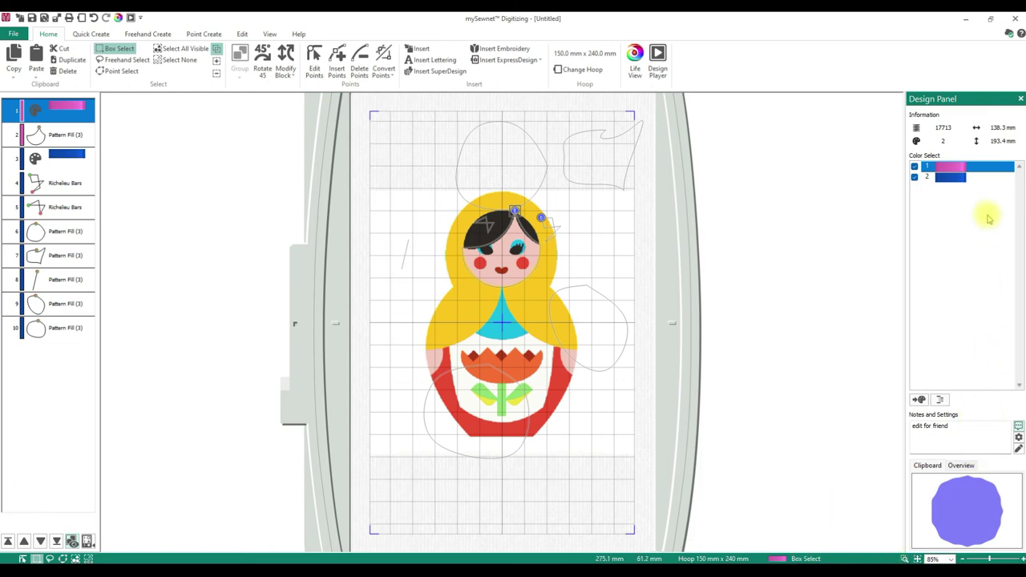
Clear the blue shape from the clipboard and check the Overview and Clipboard previews
left_click(957, 511)
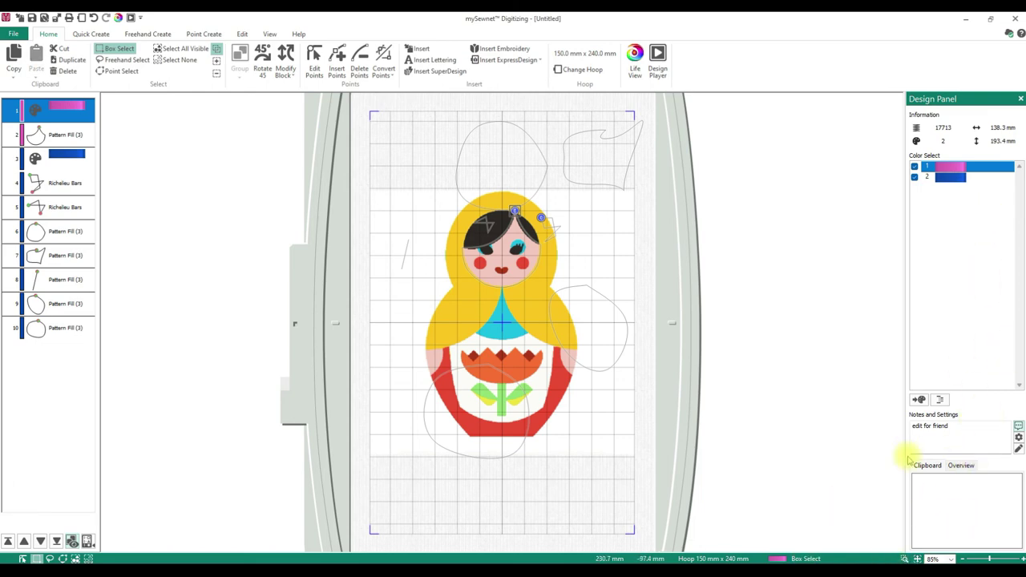
left_click(962, 471)
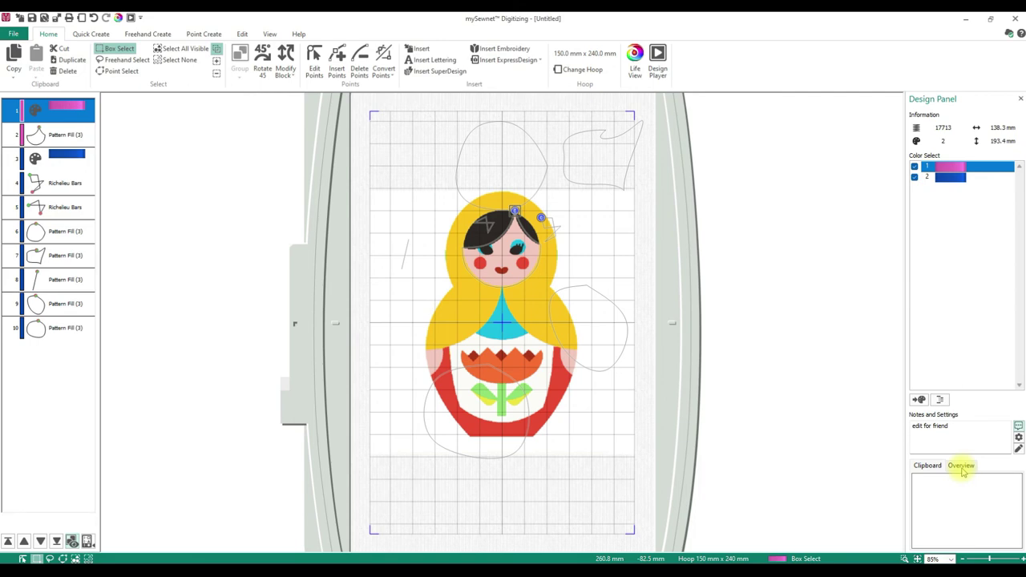
left_click(927, 466)
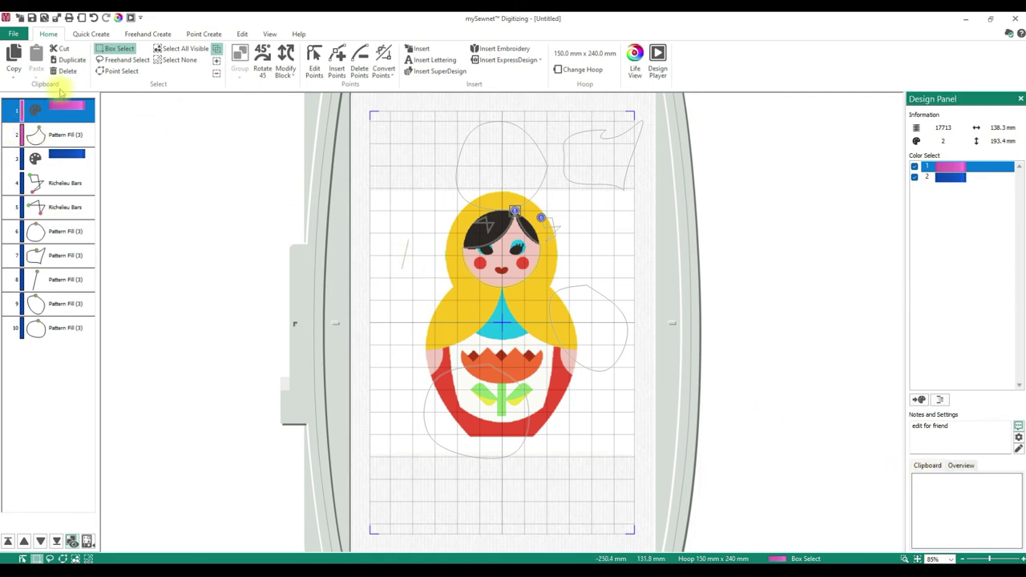
Copy the pink pattern fill from the face to the clipboard and compare the Overview and Clipboard previews
left_click(47, 153)
left_click(46, 133)
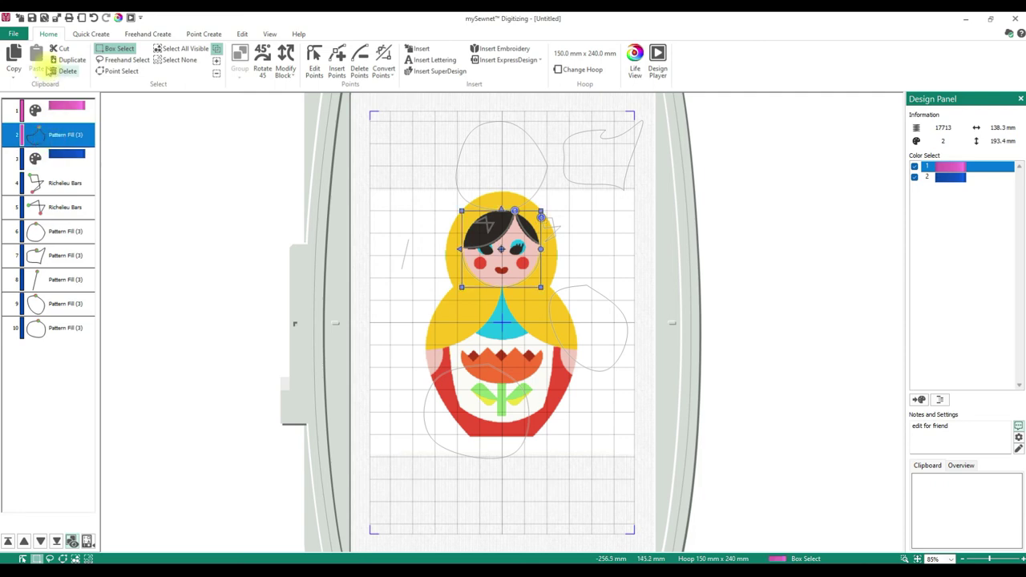
left_click(14, 56)
left_click(960, 466)
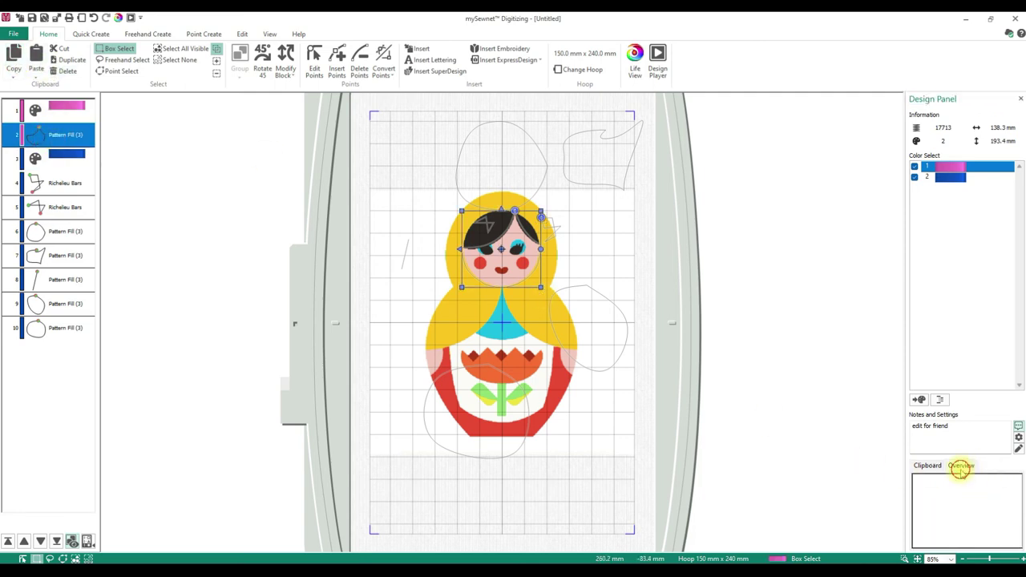
left_click(925, 466)
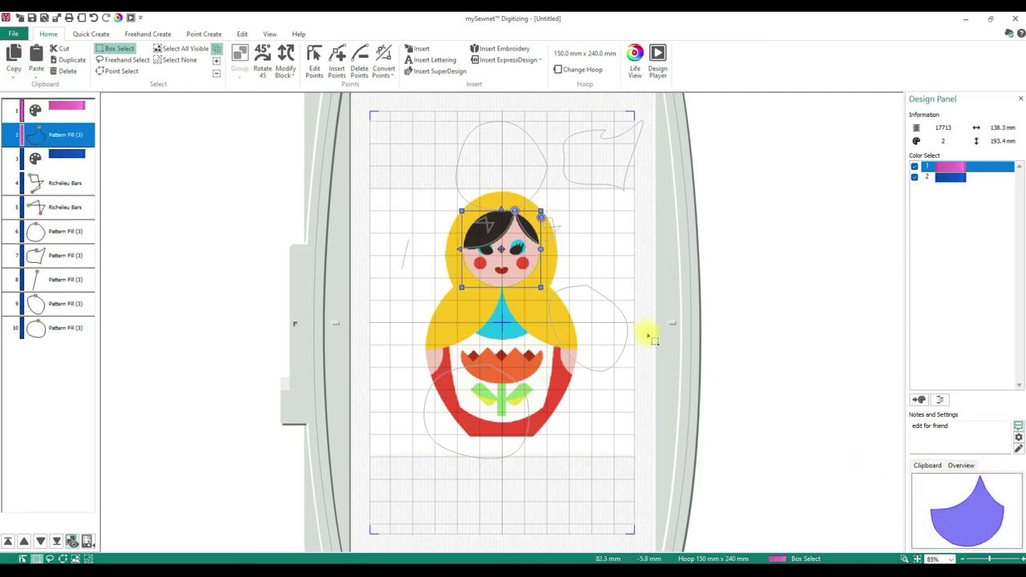
left_click(960, 465)
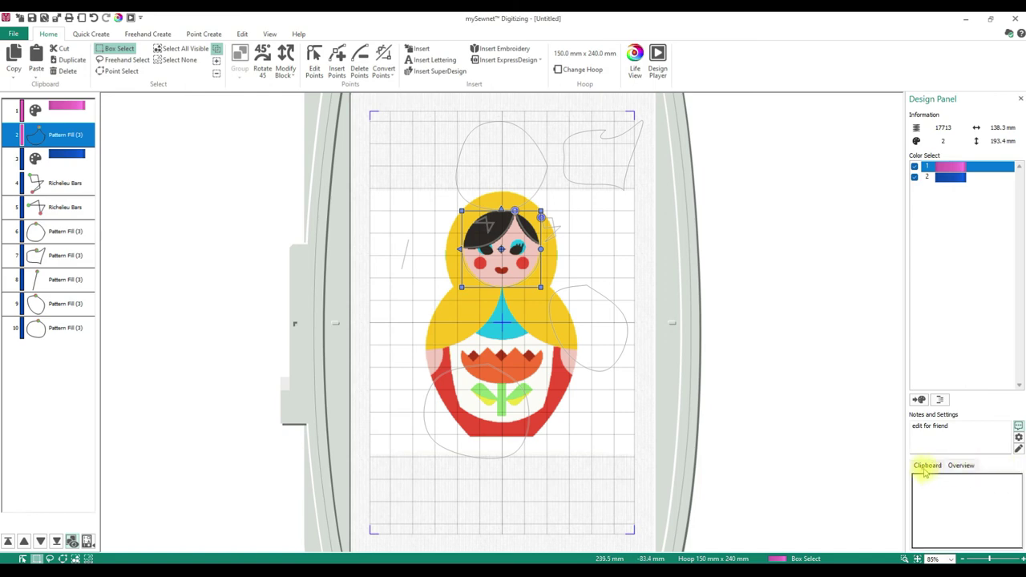
left_click(926, 466)
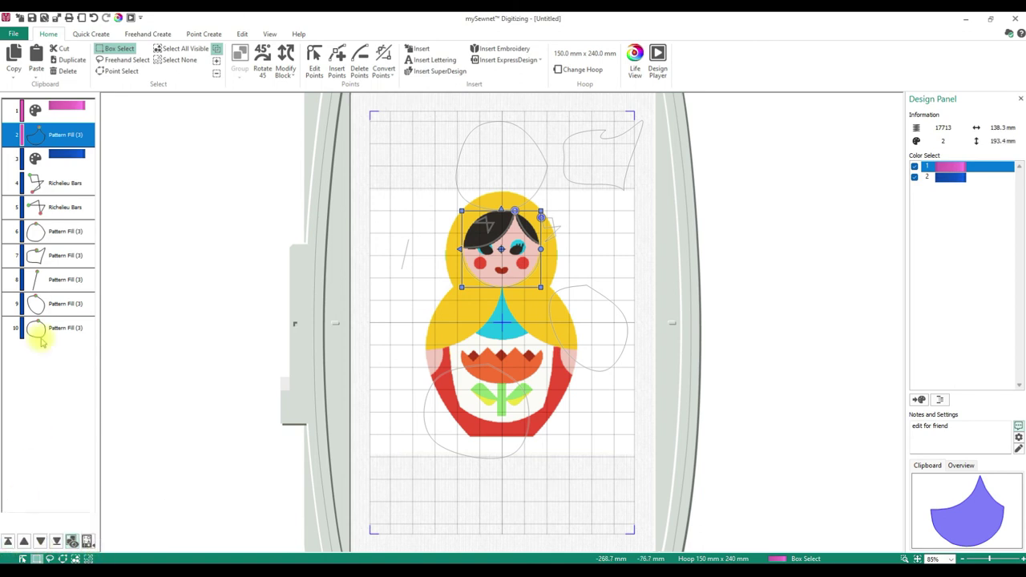
Try to move the ninth object, the pattern fill beside the doll's shoulder, to the back of the design
left_click(39, 298)
left_click(6, 542)
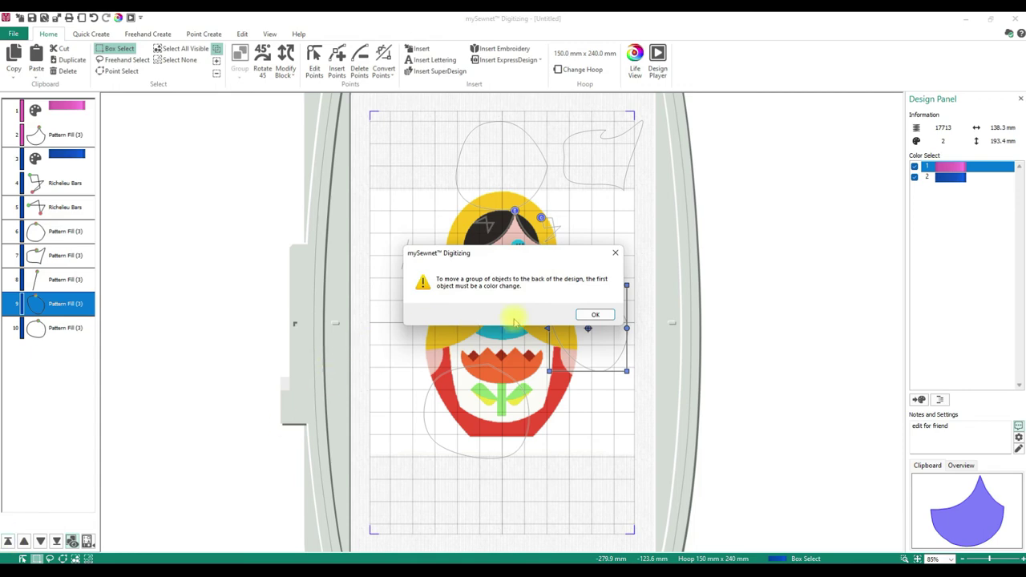
left_click(598, 315)
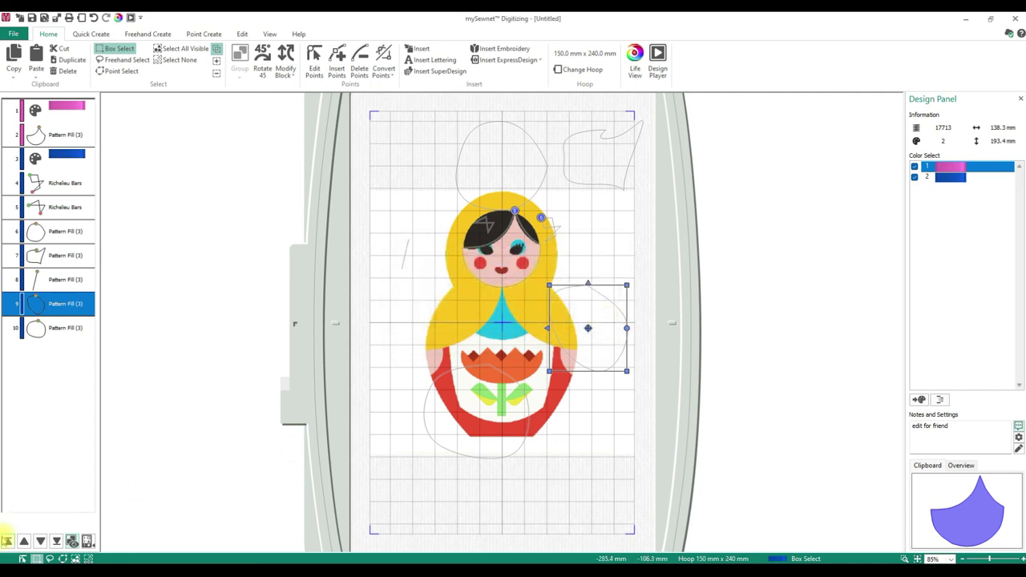
Move the selected shoulder fill two places earlier in the stitch order, then send it to the front of the design
left_click(24, 542)
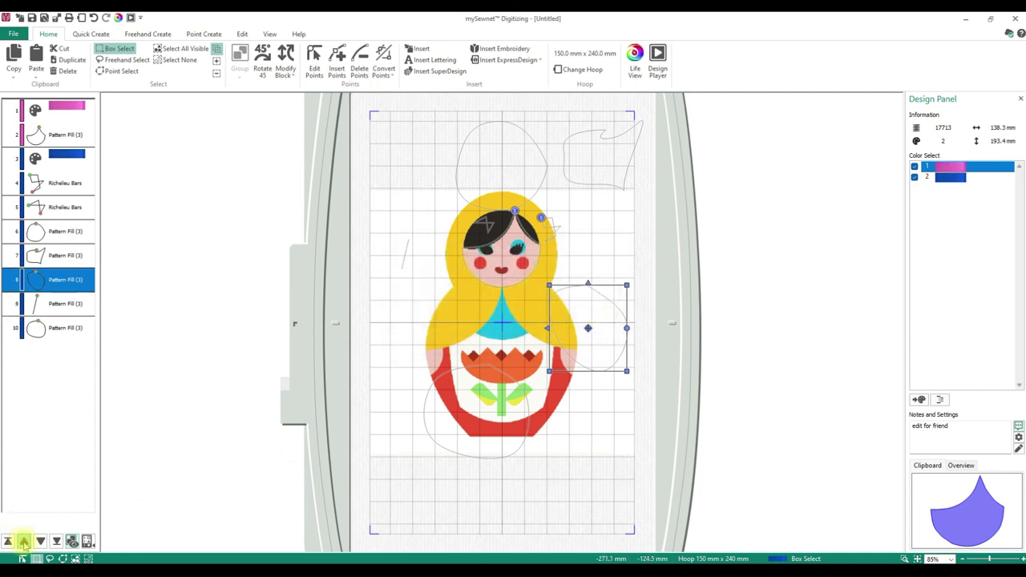
left_click(24, 542)
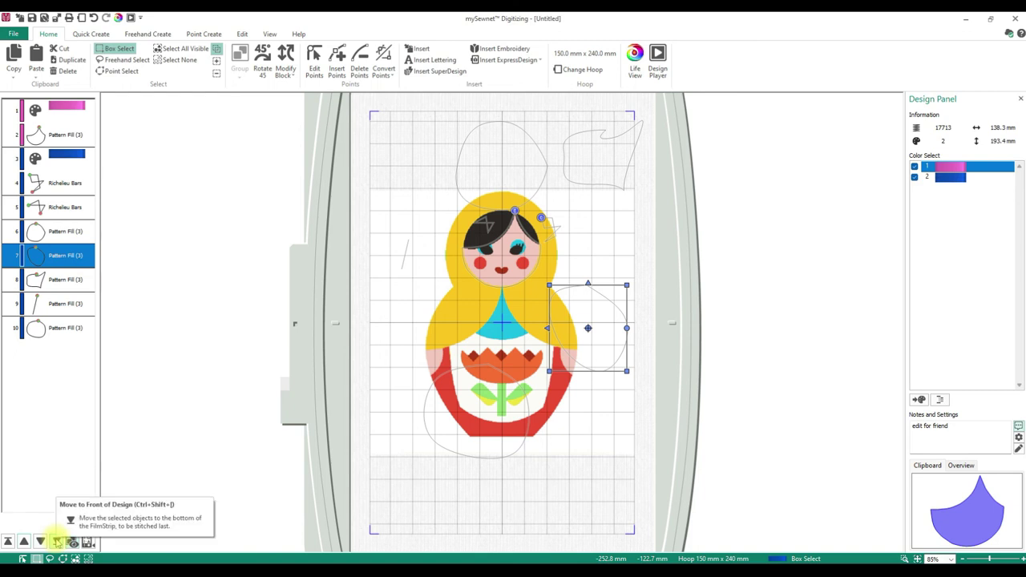
left_click(56, 542)
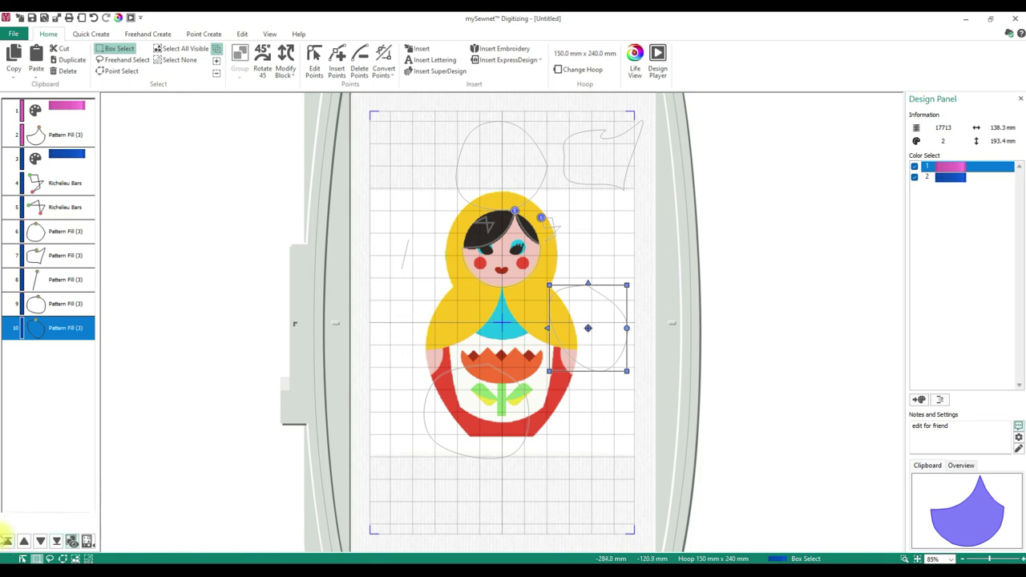
Step the shoulder fill back through the stitch order, move it forward one place, and return it to the front
left_click(25, 541)
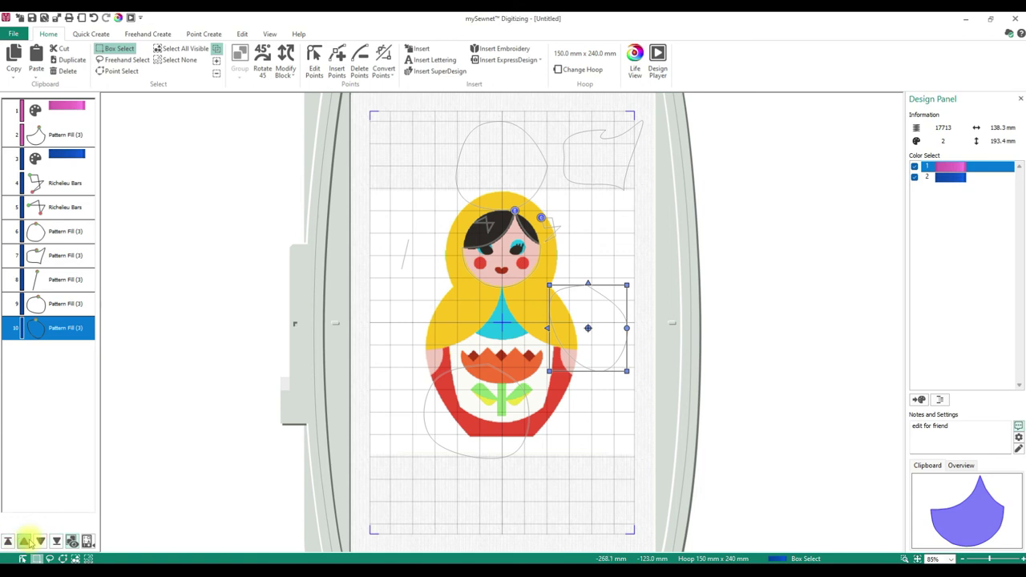
left_click(25, 541)
left_click(25, 541)
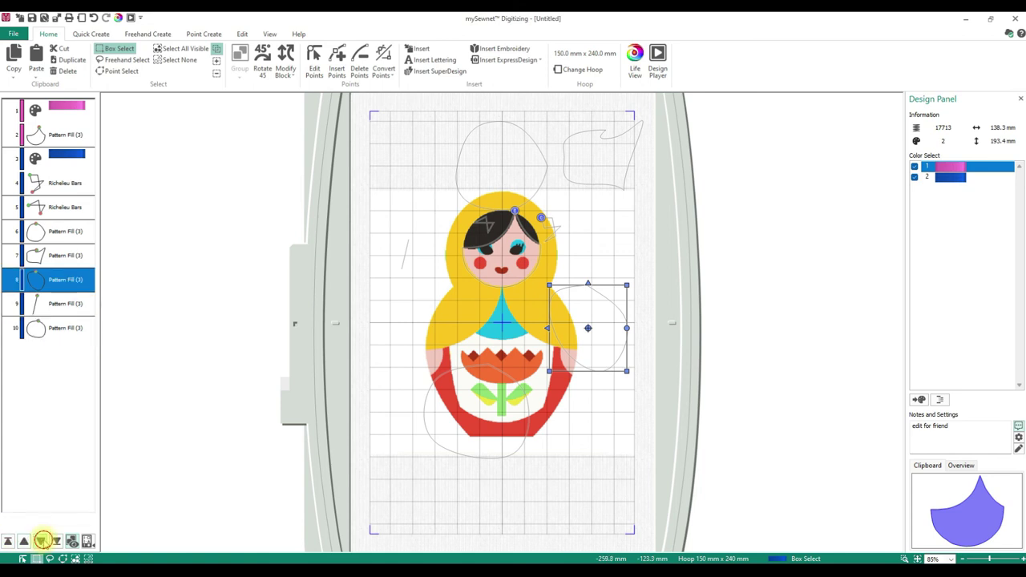
left_click(41, 541)
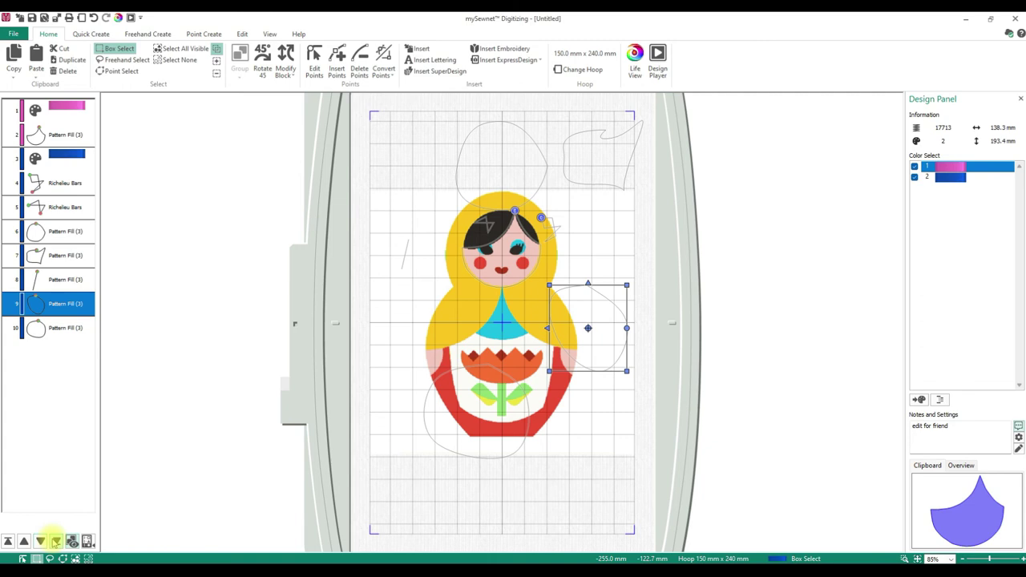
left_click(56, 541)
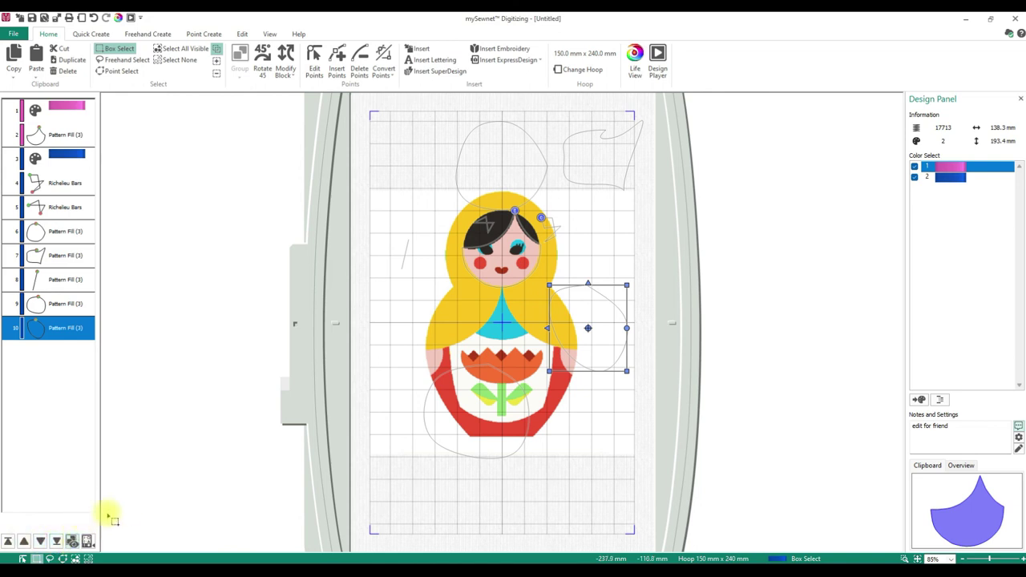
left_click(72, 542)
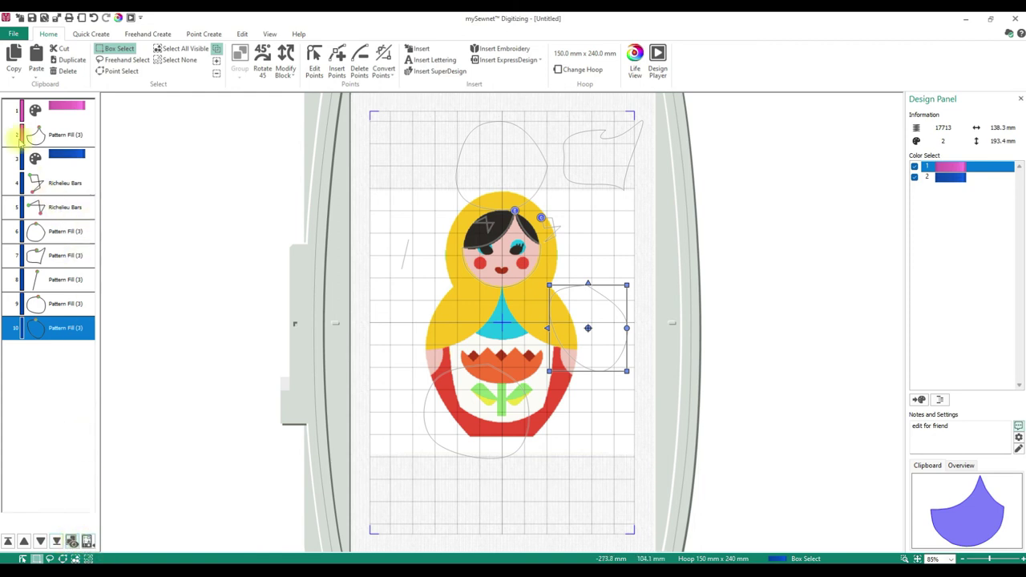
left_click(30, 135)
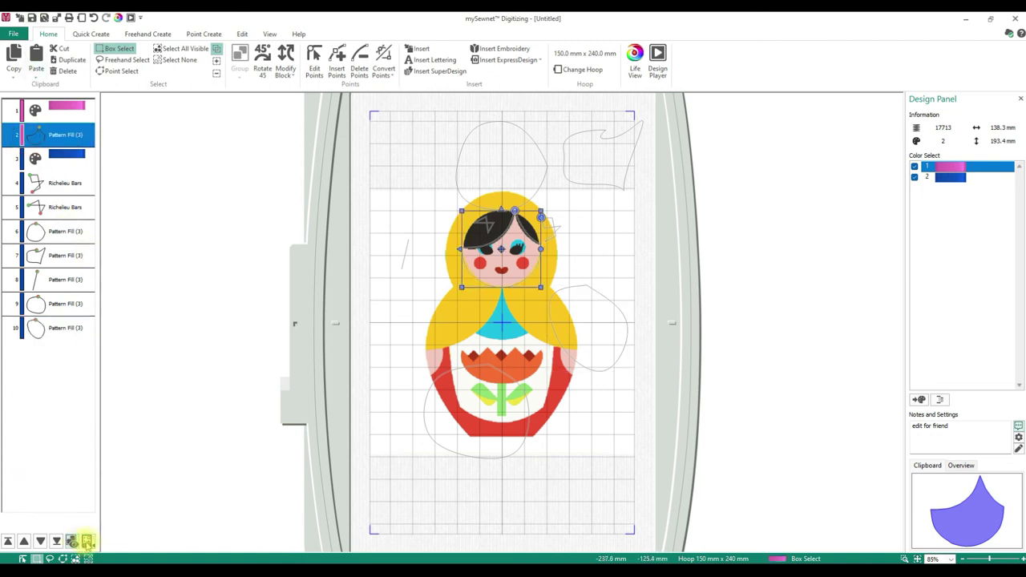
left_click(88, 542)
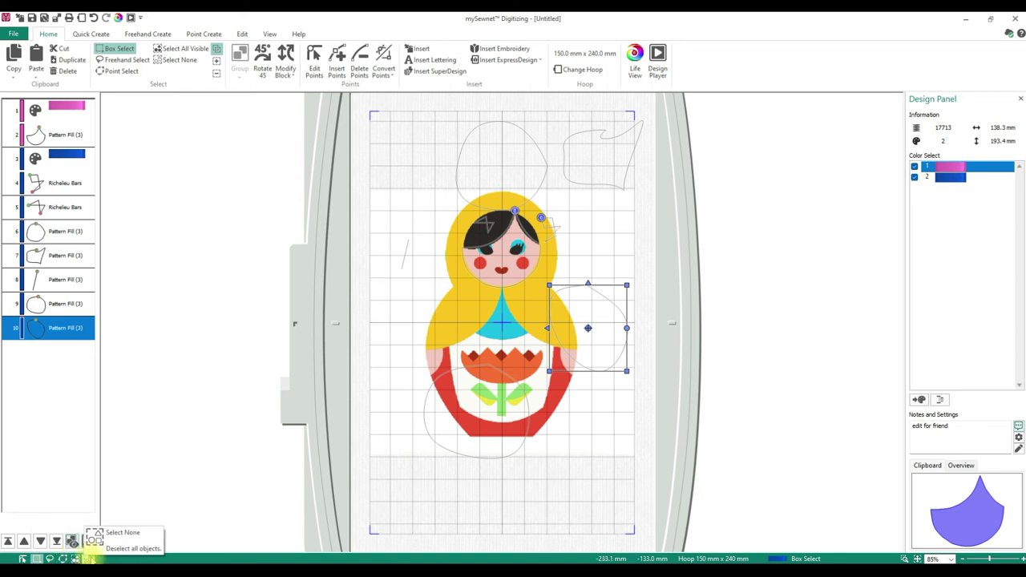
Create a closed pattern fill area point by point in the upper-left part of the hoop, beside the doll's head
left_click(202, 33)
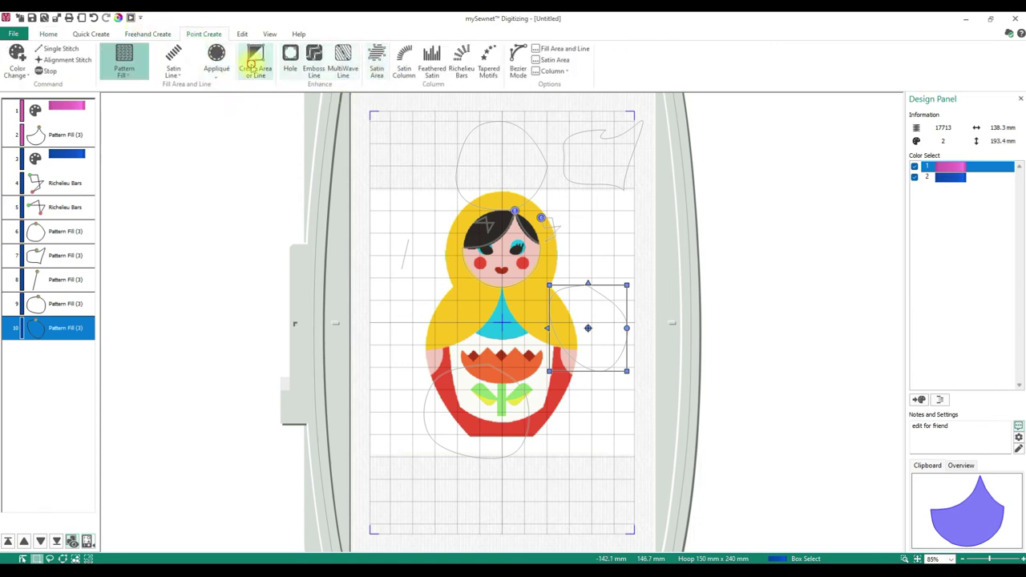
left_click(250, 69)
left_click(390, 195)
left_click(362, 238)
left_click(412, 241)
left_click(427, 196)
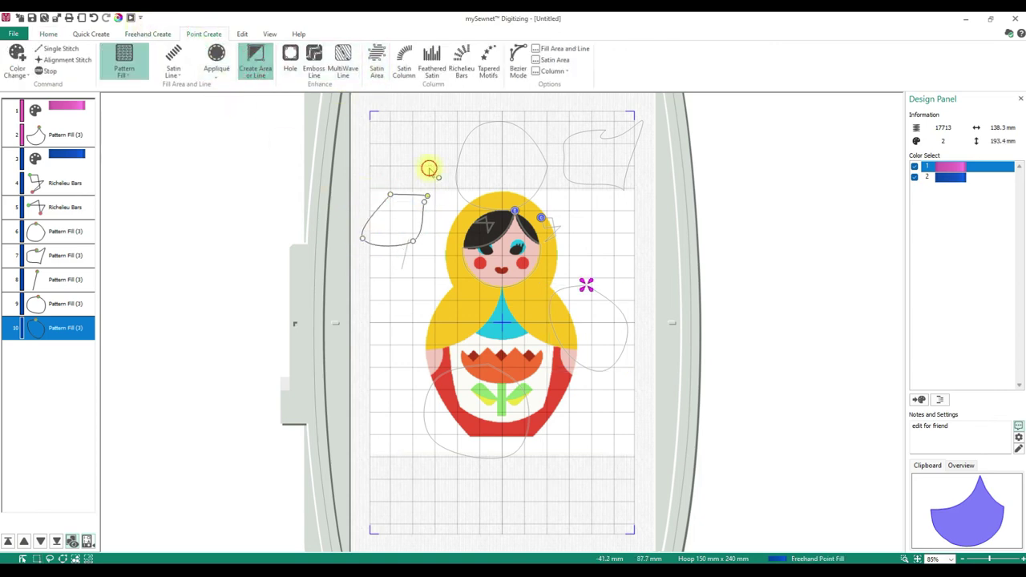
double_click(413, 140)
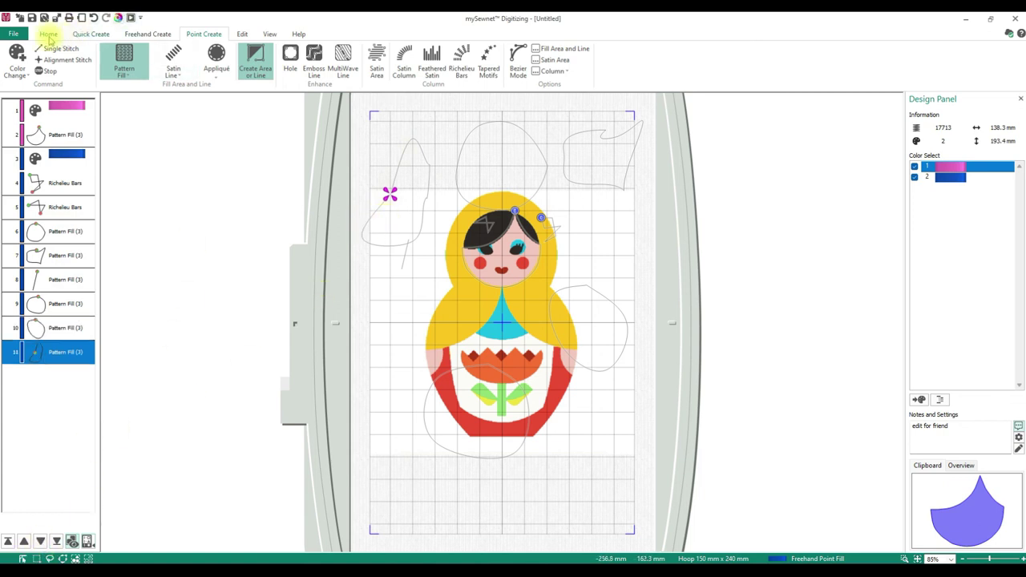
Reshape the new upper-left fill by moving its outline points outward past the hoop edge and over the doll's hood
left_click(23, 559)
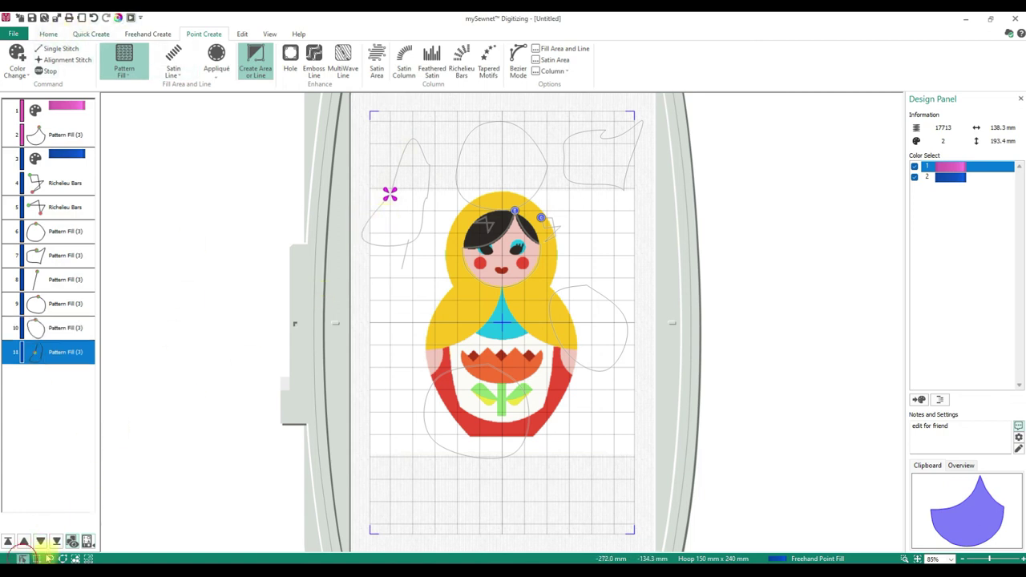
left_click_drag(390, 193, 338, 172)
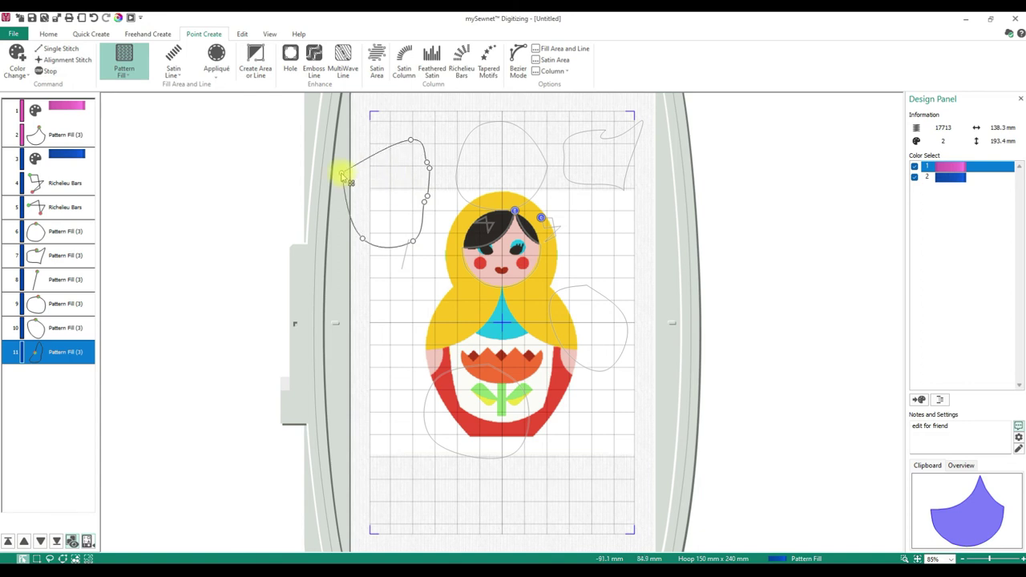
left_click_drag(428, 162, 442, 140)
left_click_drag(428, 174, 455, 250)
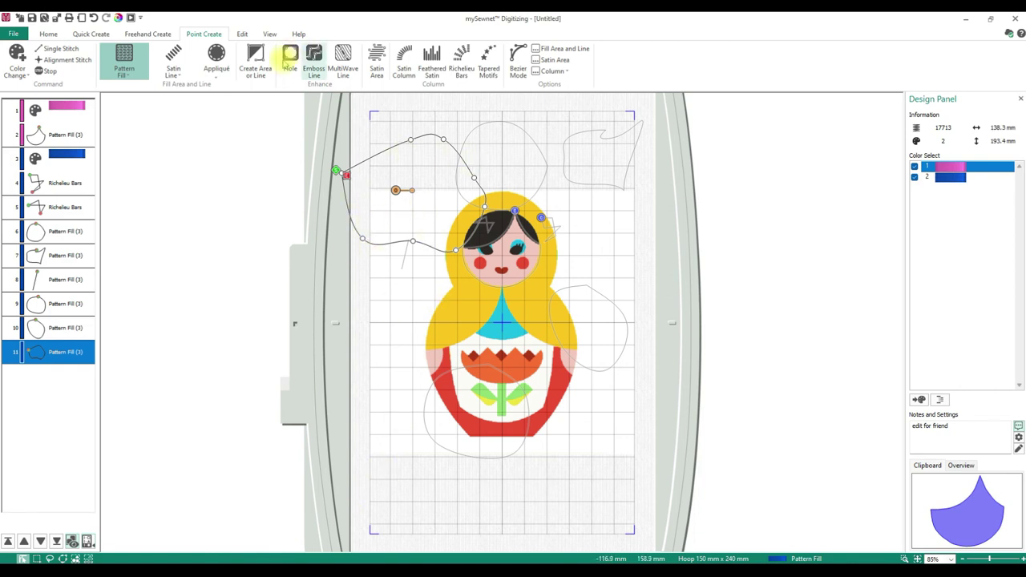
Create another pattern fill area at the lower left of the hoop, overlapping the doll's skirt
left_click(255, 64)
mouse_move(396, 351)
left_mouse_down()
mouse_move(366, 383)
mouse_move(420, 440)
mouse_move(489, 363)
left_mouse_up()
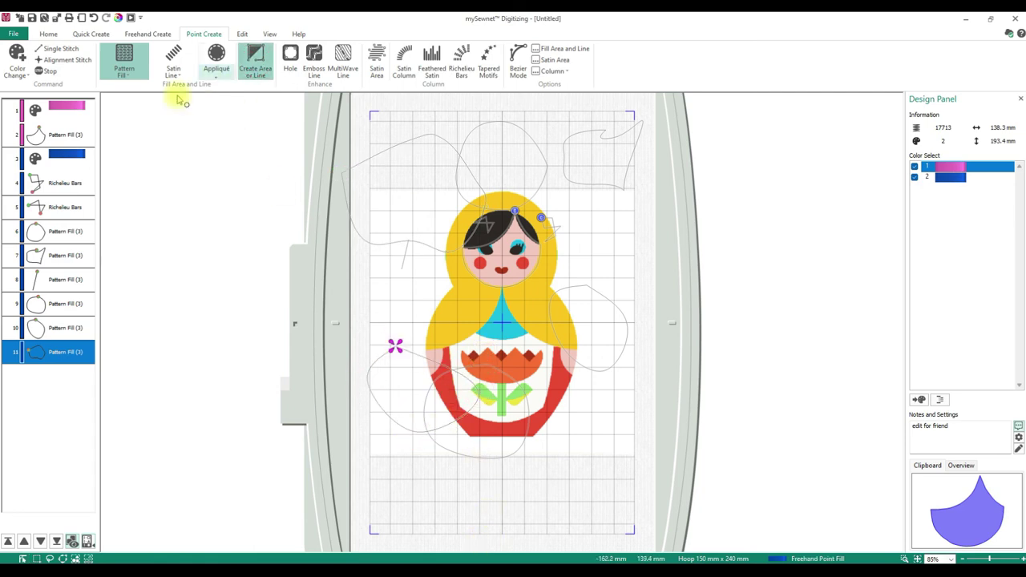
key("Return")
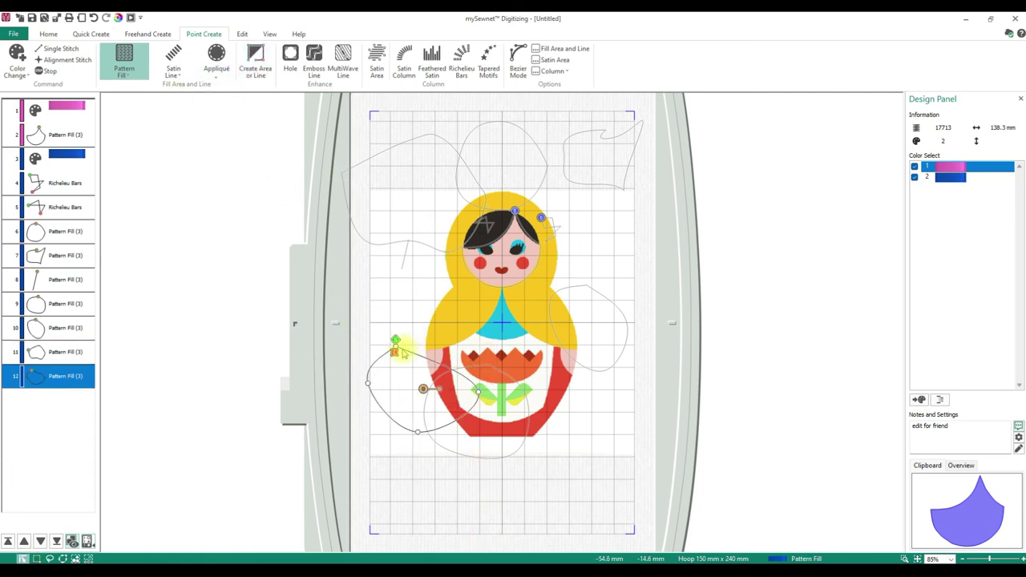
Enlarge the lower-left fill by moving its four outline points outward across the hoop edge and the doll's base
left_click_drag(395, 350, 426, 327)
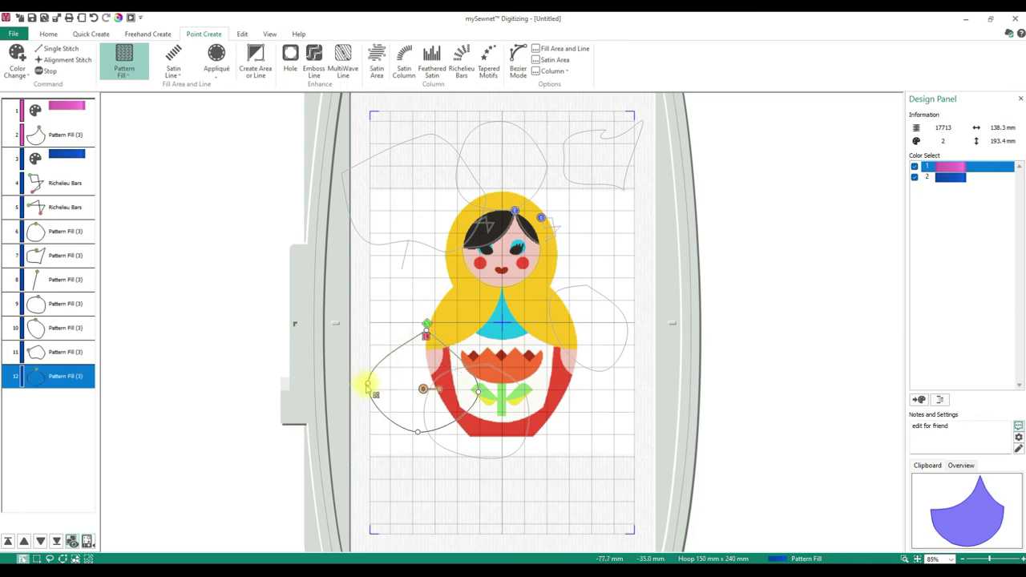
left_click_drag(366, 387, 352, 366)
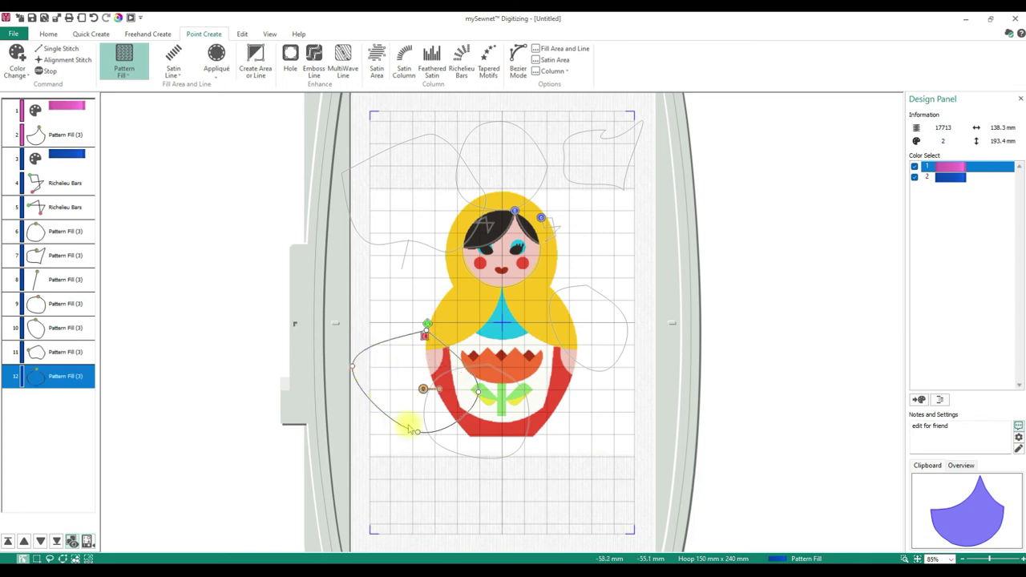
left_click_drag(417, 431, 411, 451)
left_click_drag(479, 394, 505, 432)
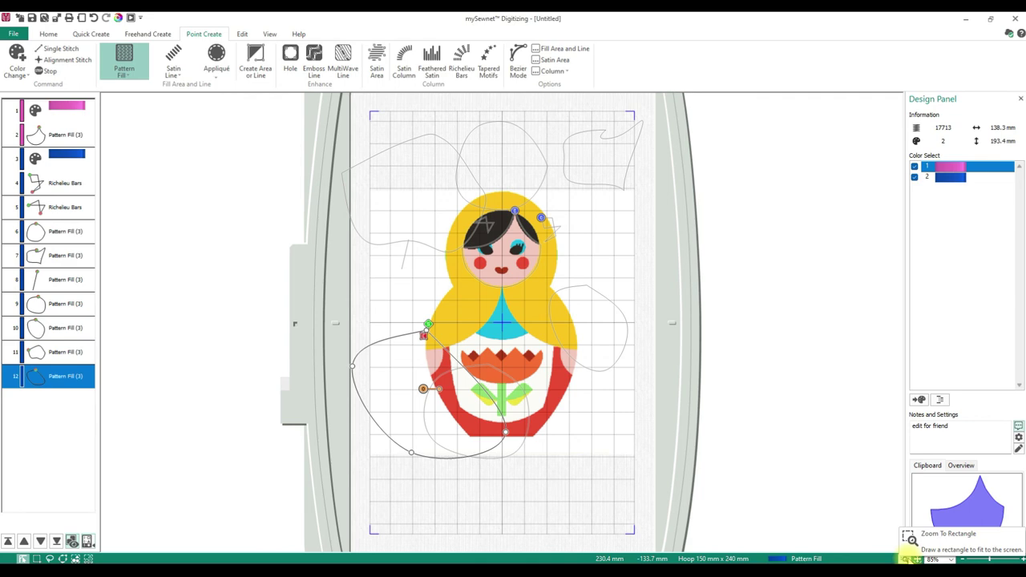
Create a small pattern fill area over the doll's blue collar and adjoining yellow shoulder
left_click(906, 559)
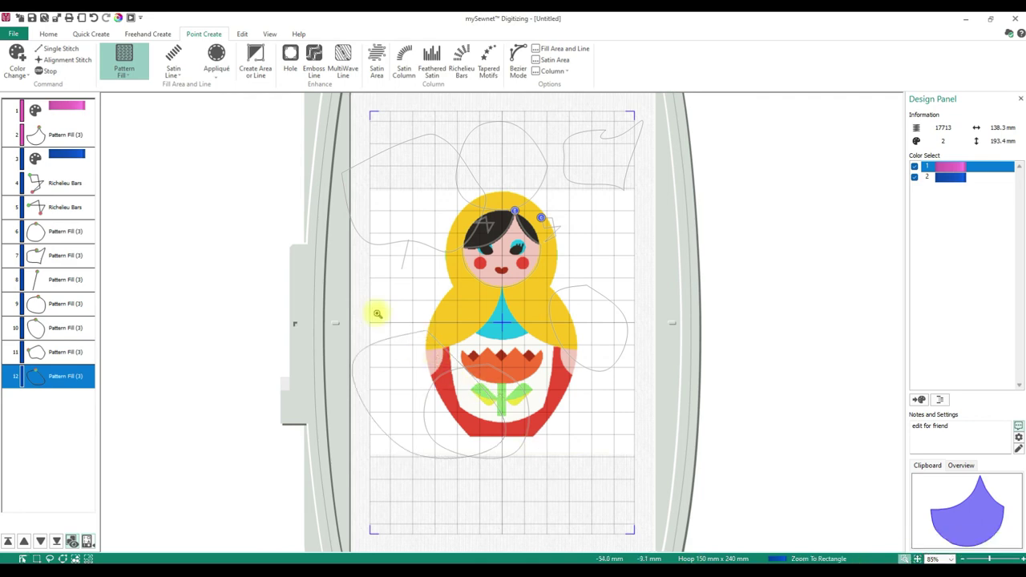
left_click(255, 58)
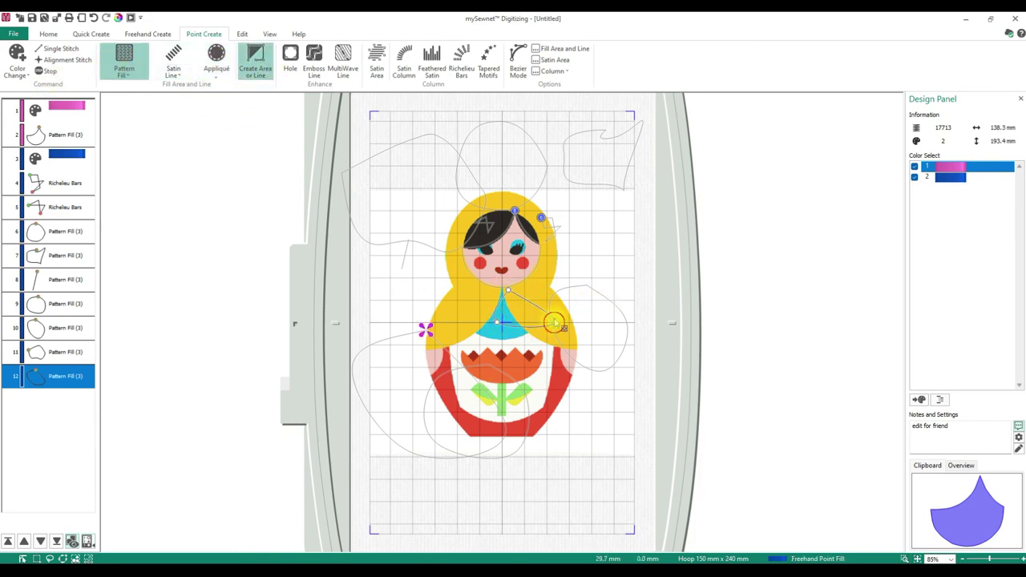
left_click(508, 290)
double_click(513, 230)
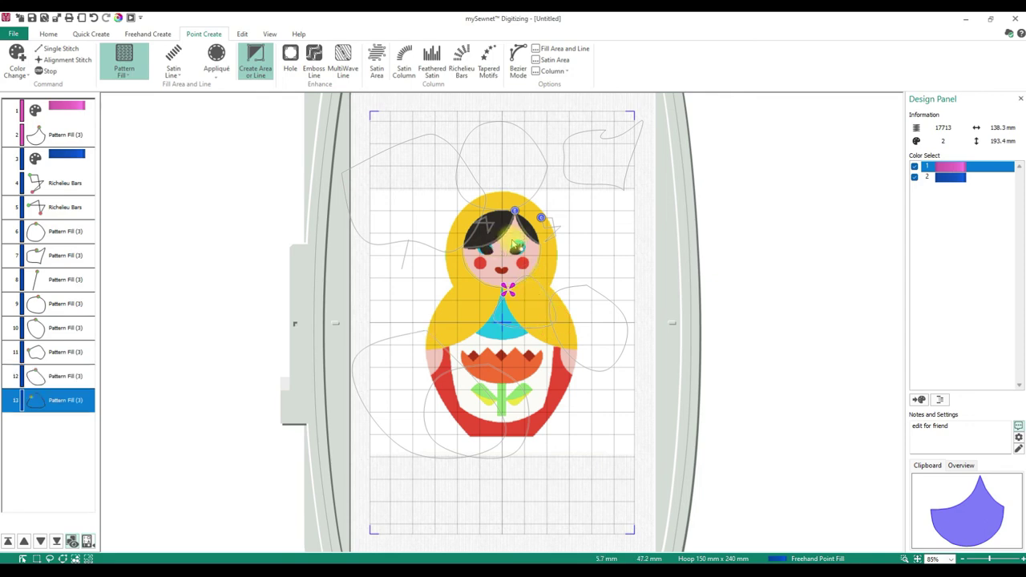
Zoom in on the doll's face with a rectangle, magnify the eye further, and fit the whole hoop in view again
left_click(903, 558)
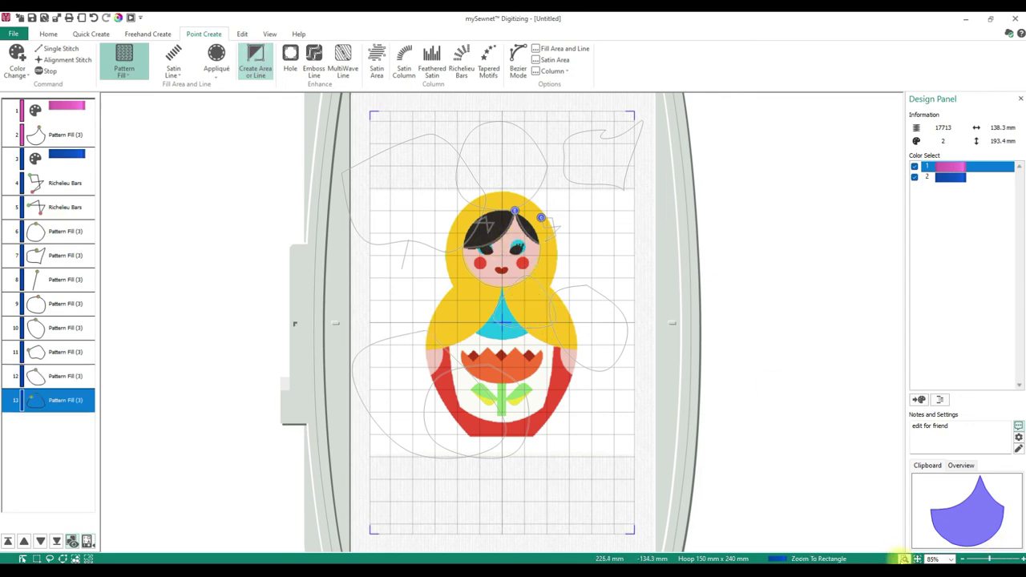
left_click_drag(474, 239, 539, 294)
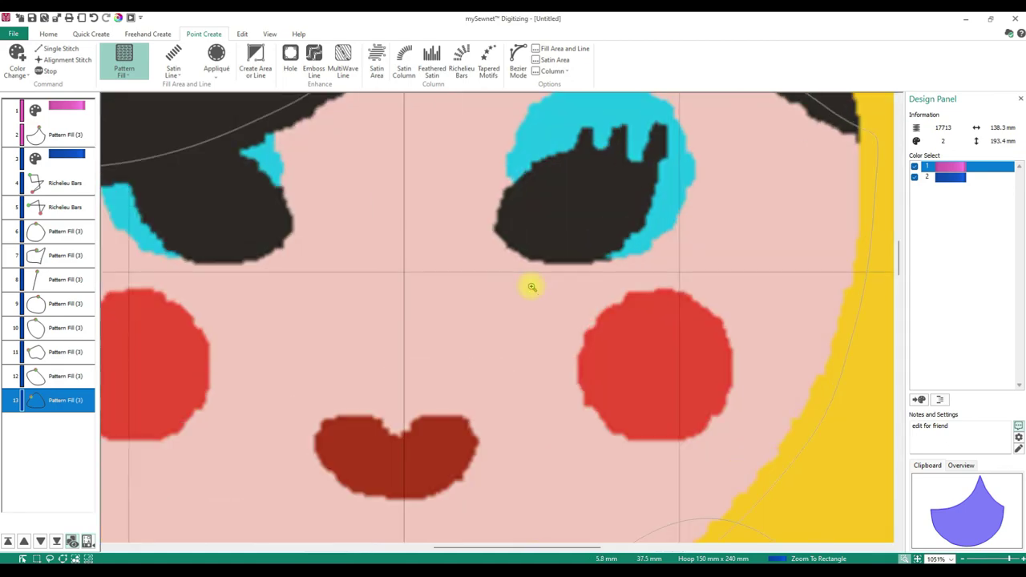
left_click(517, 272)
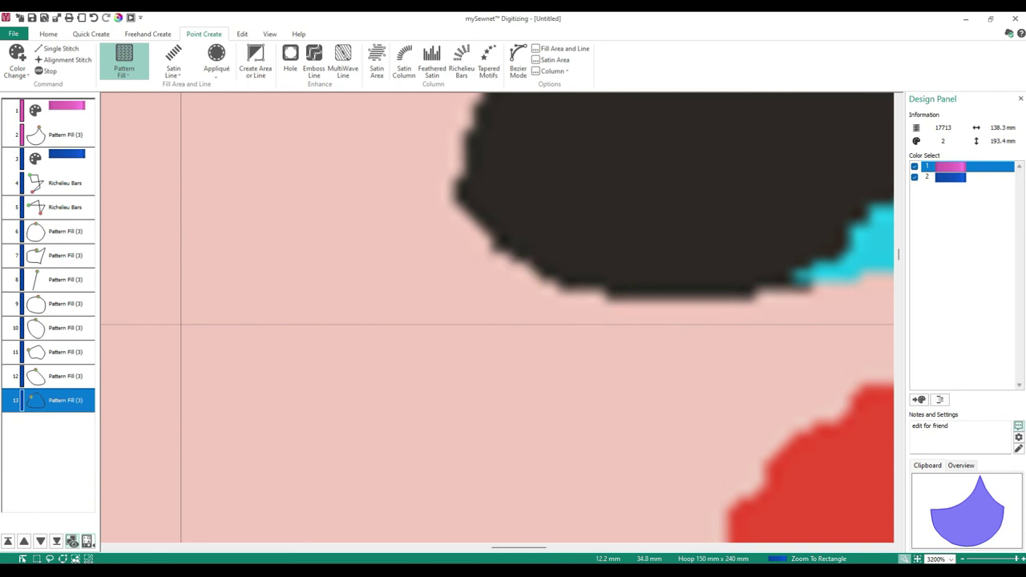
left_click(915, 559)
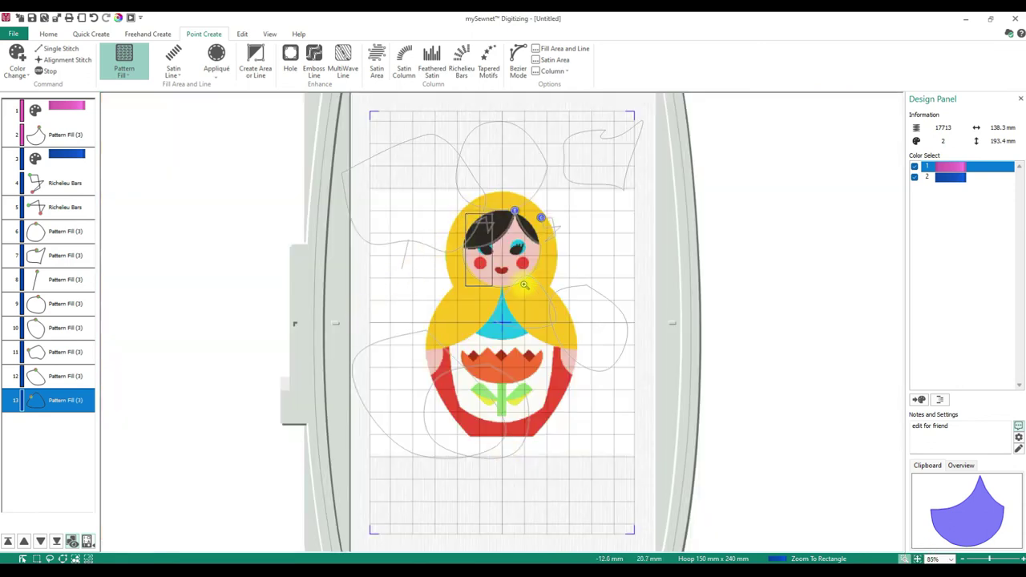
Create a small pattern fill area around the dark pupil of the doll's eye with the blue eyelid and lashes
left_click_drag(465, 213, 545, 280)
left_click(254, 58)
left_click(564, 307)
left_click(536, 319)
left_click(521, 347)
left_click(533, 367)
left_click(590, 366)
left_click(618, 328)
key("Return")
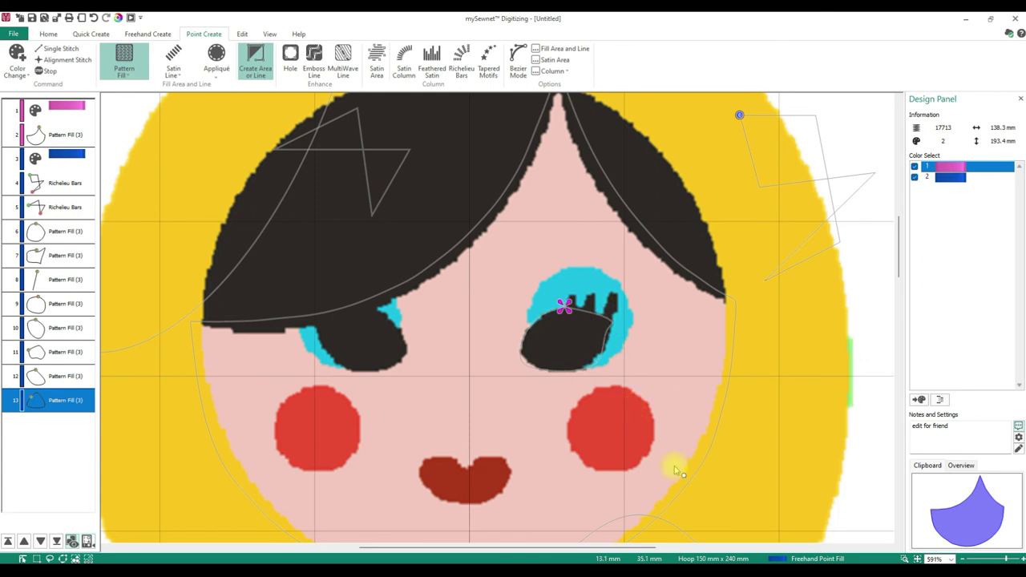
left_click(905, 558)
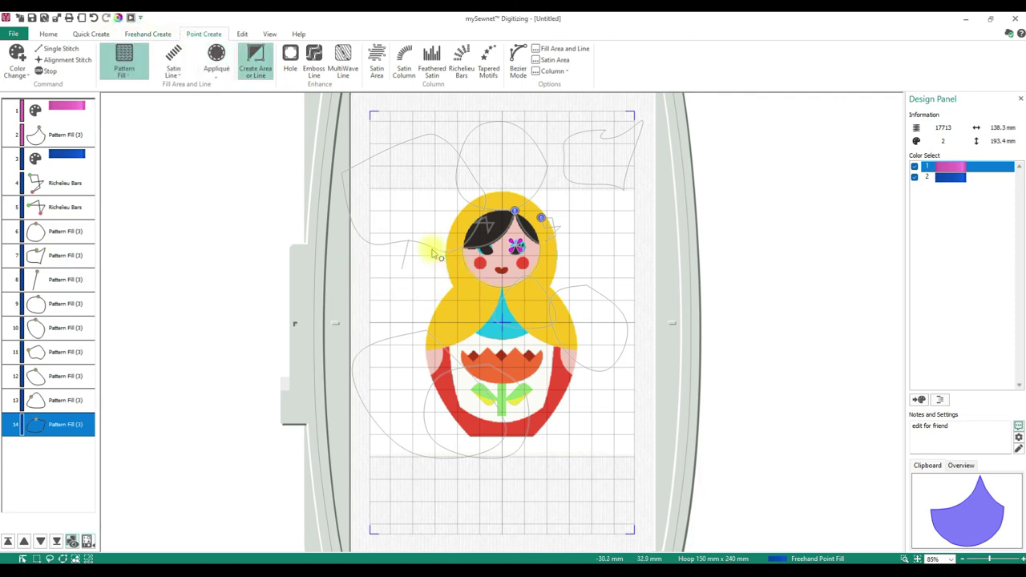
Check the file types offered when saving the design, and leave without saving
left_click(13, 33)
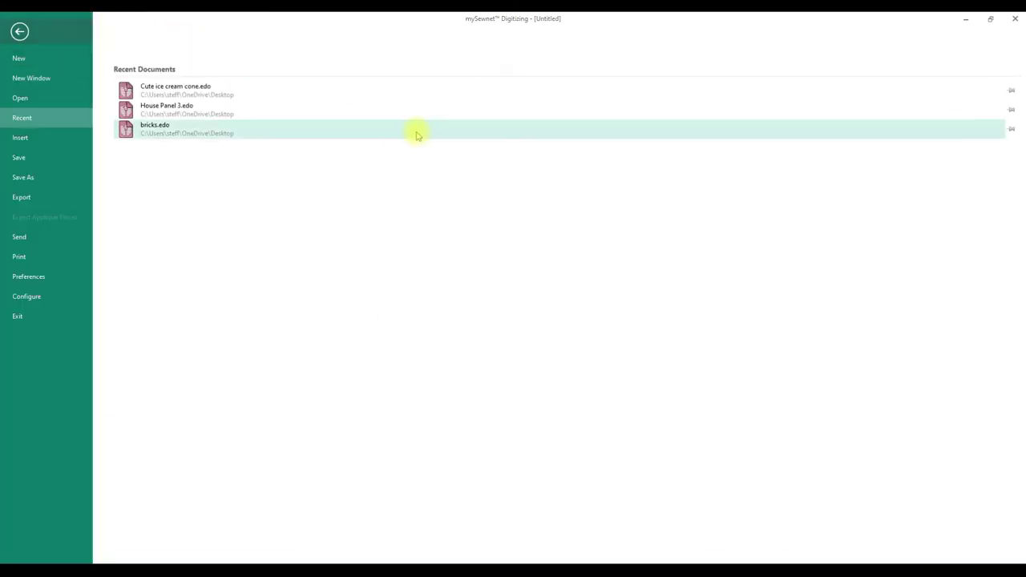
left_click(35, 160)
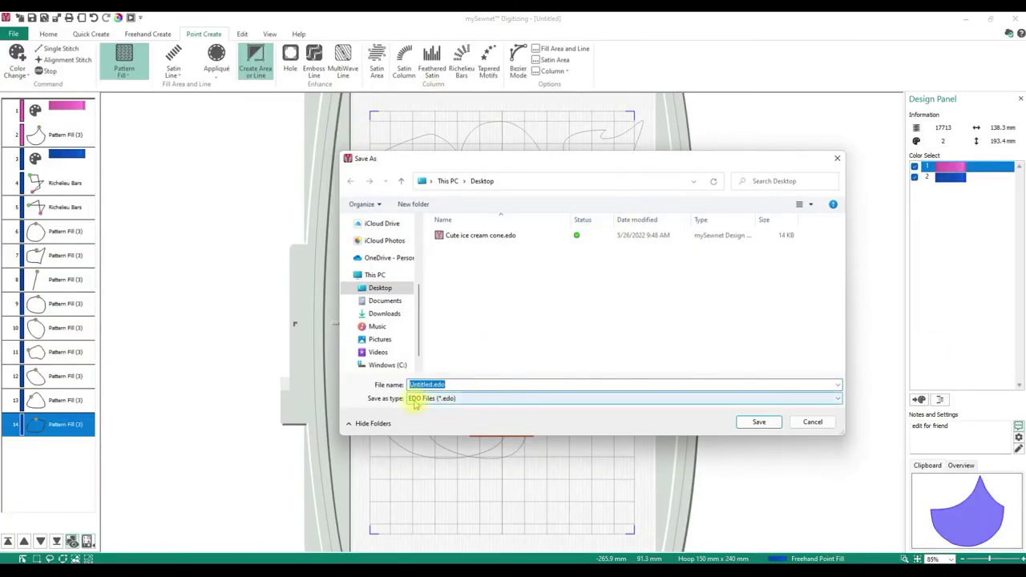
left_click(837, 400)
left_click(838, 402)
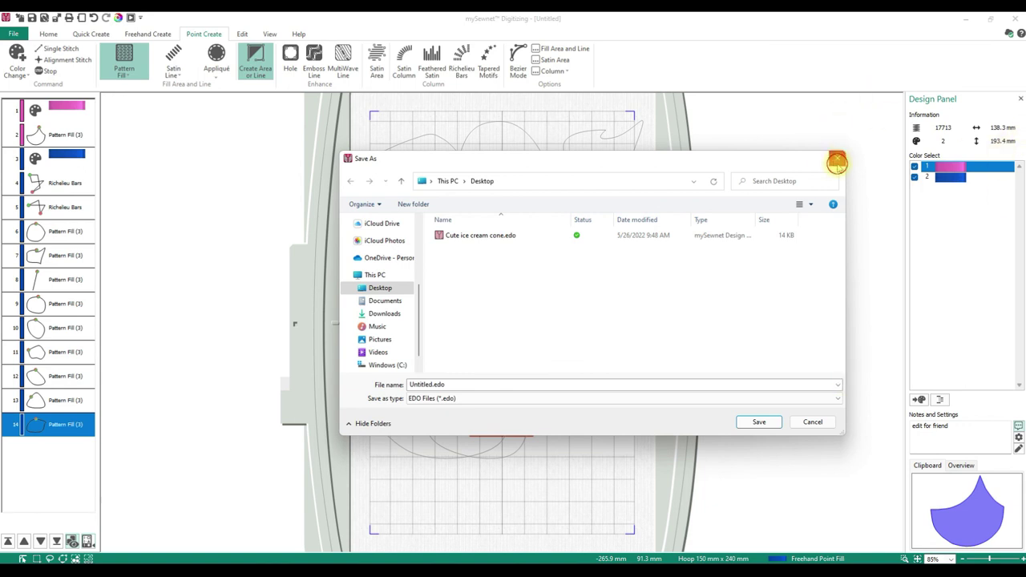
left_click(837, 158)
Try to export the design as a stitch file
left_click(12, 32)
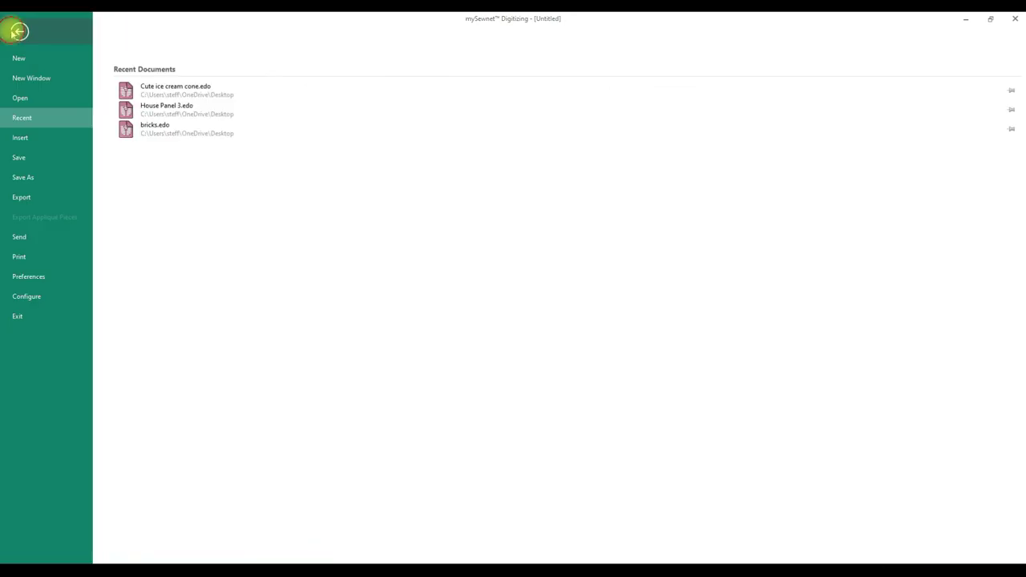
left_click(20, 195)
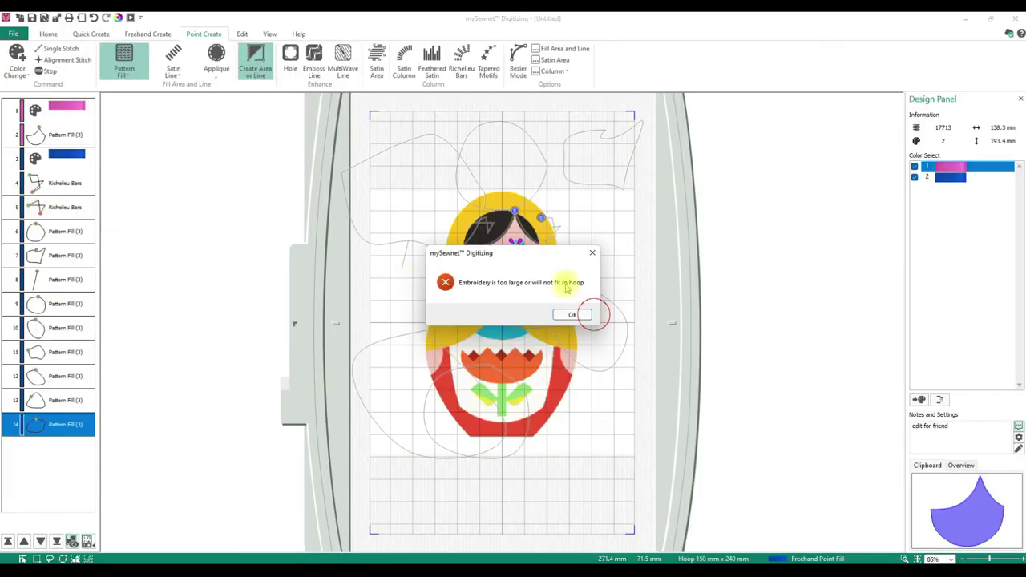
left_click(572, 314)
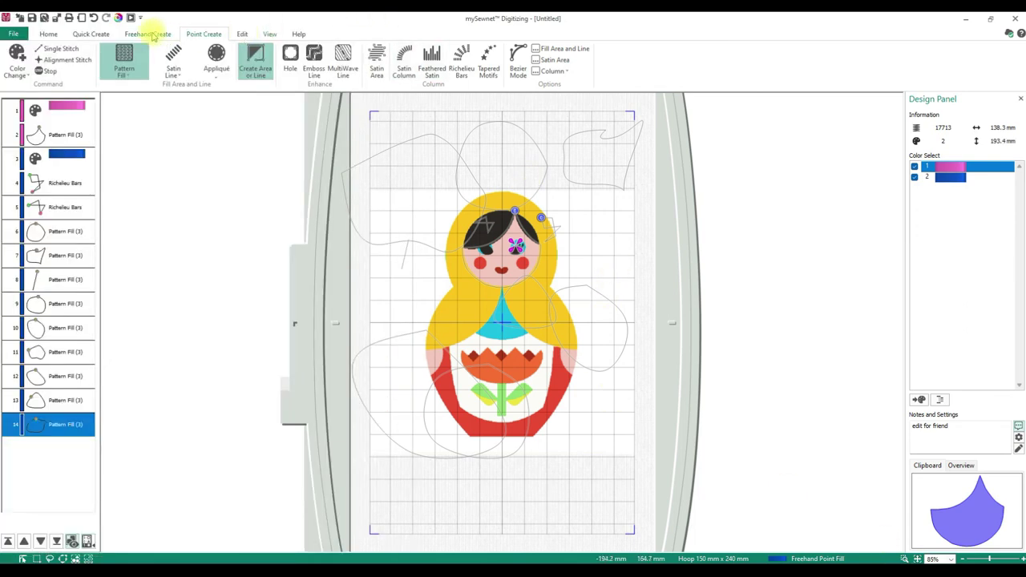
Change the hoop to the 260mm x 200mm Designer Crown Hoop
left_click(82, 17)
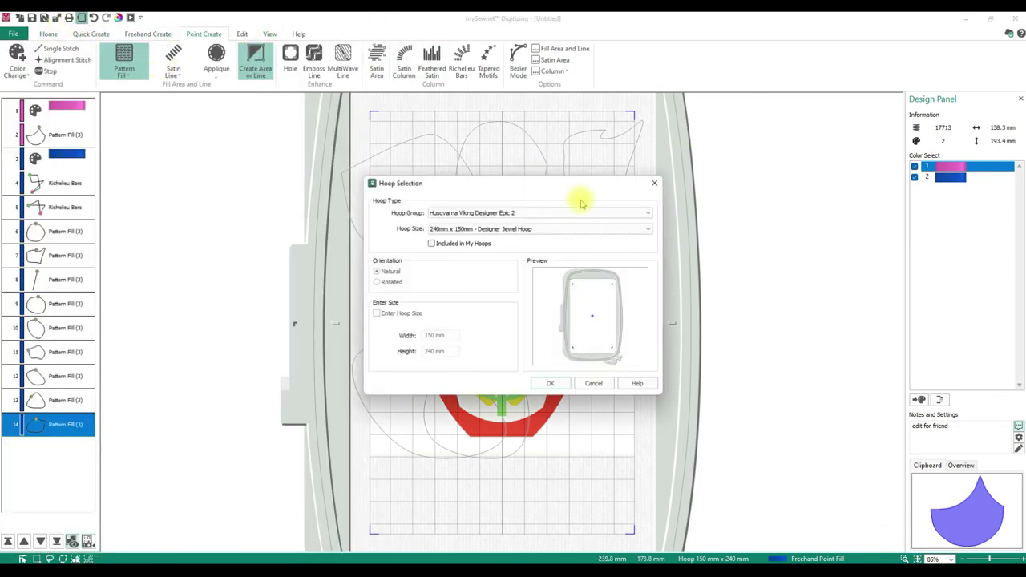
left_click(455, 229)
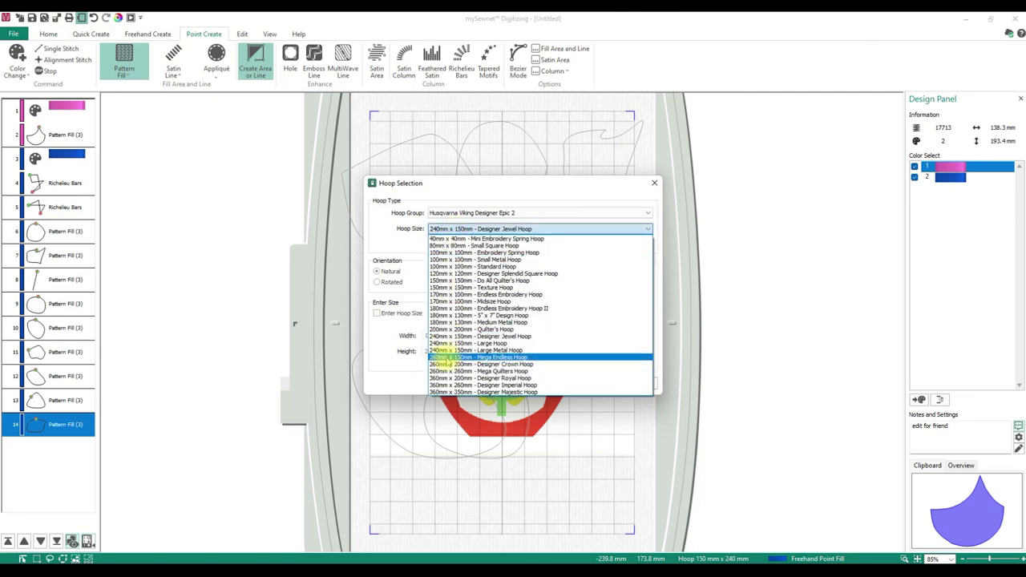
left_click(443, 366)
left_click(551, 385)
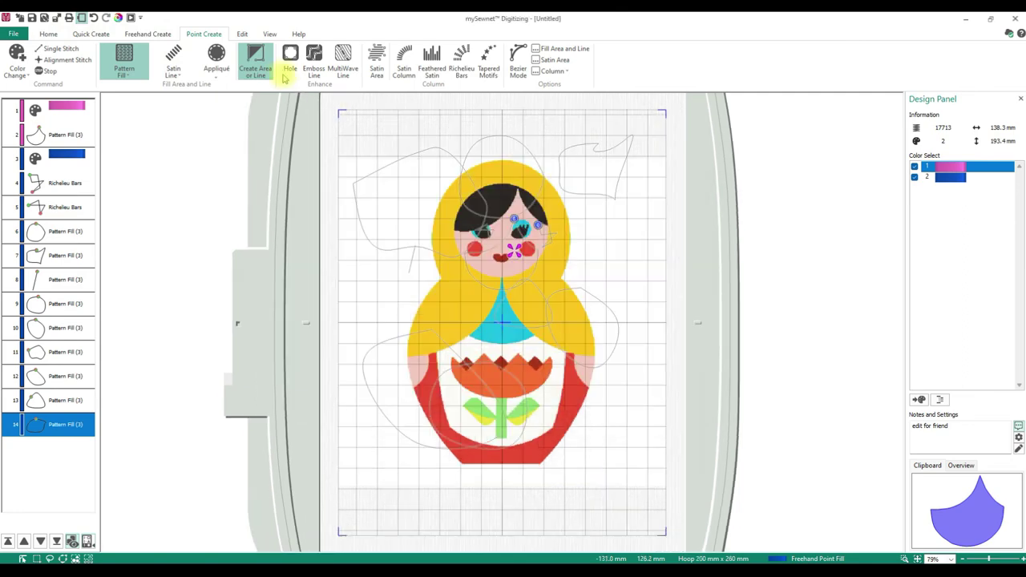
Set the export format to Husqvarna Viking / Pfaff (.vp4) and review the stitch length optimizer options without changing them
left_click(13, 34)
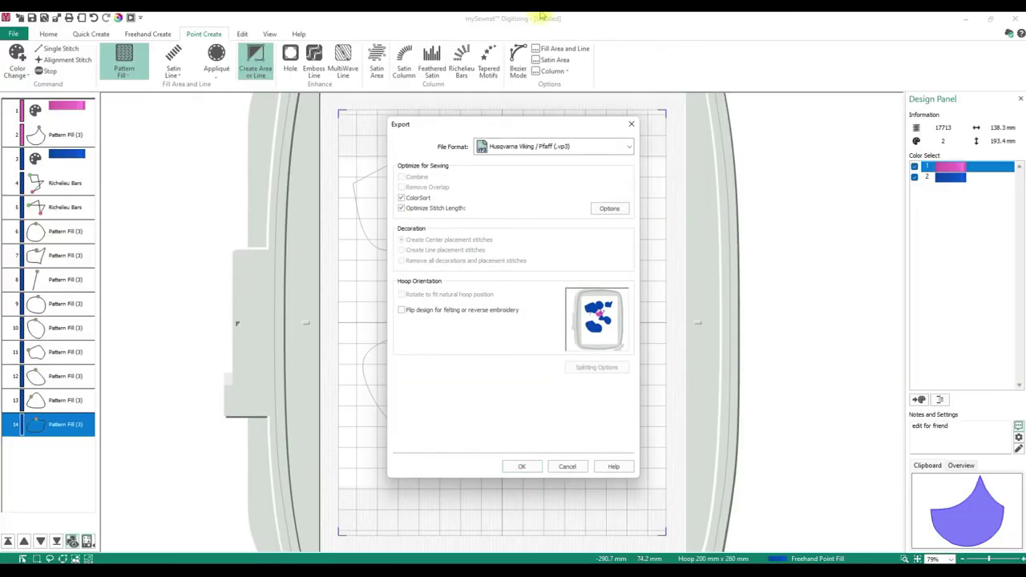
left_click(620, 152)
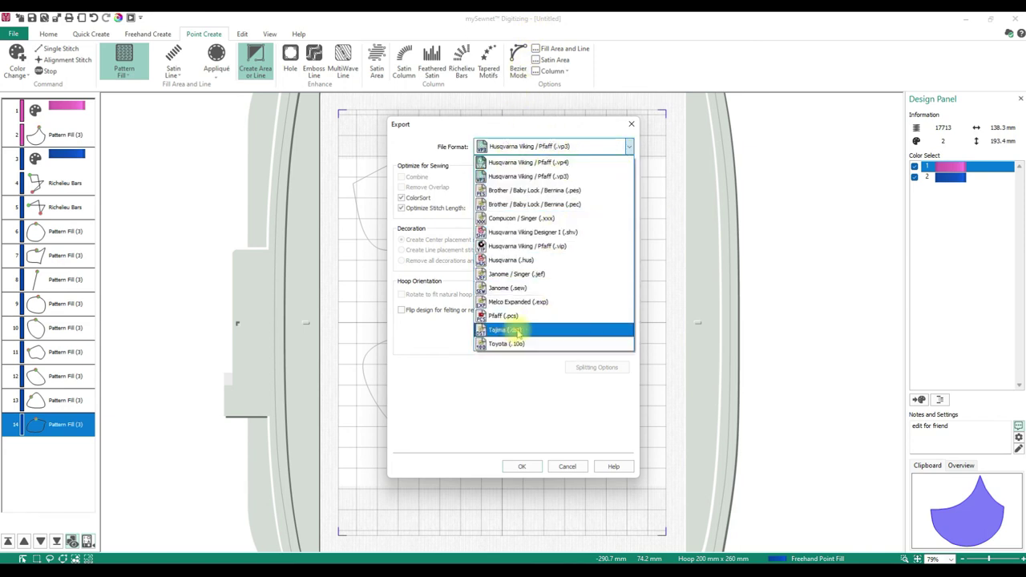
left_click(548, 161)
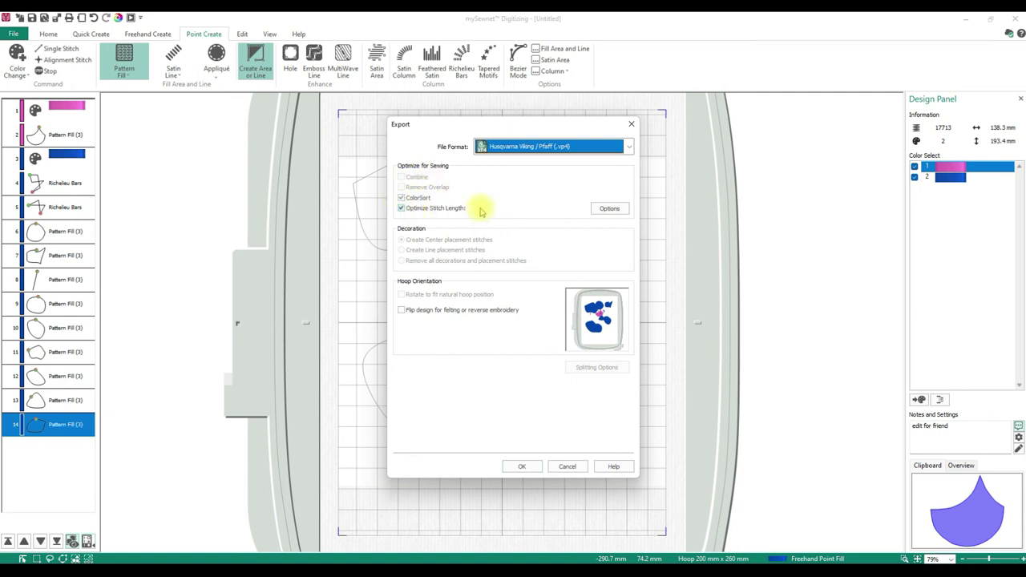
left_click(607, 207)
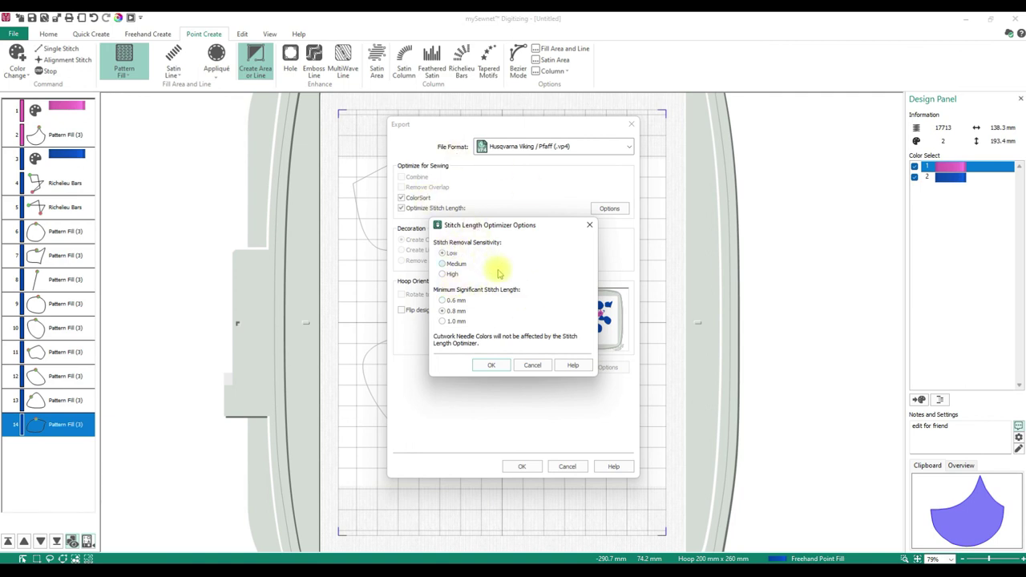
left_click(533, 365)
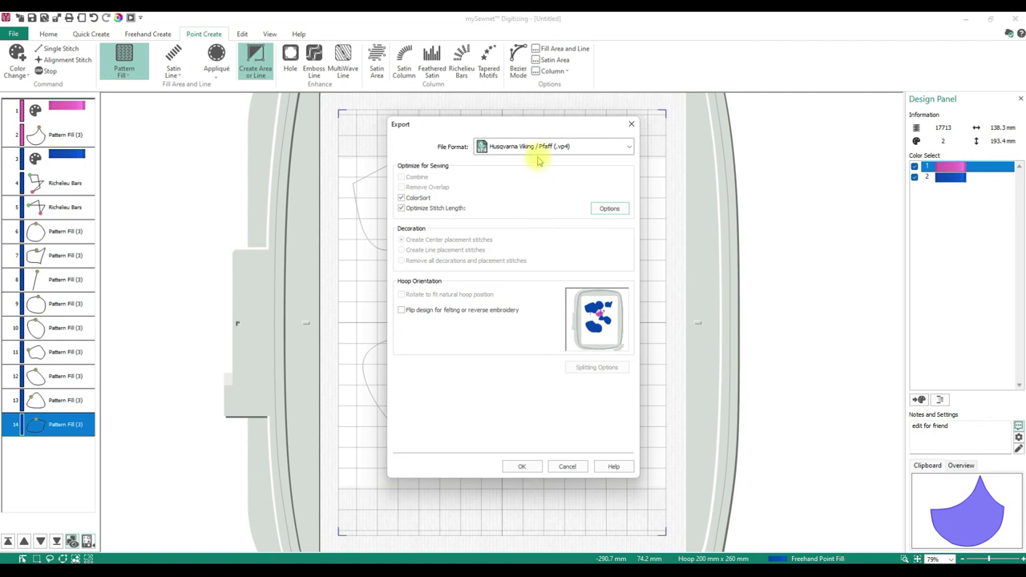
Continue the .vp4 export to the choice of file name and location, and cancel the export
left_click(522, 467)
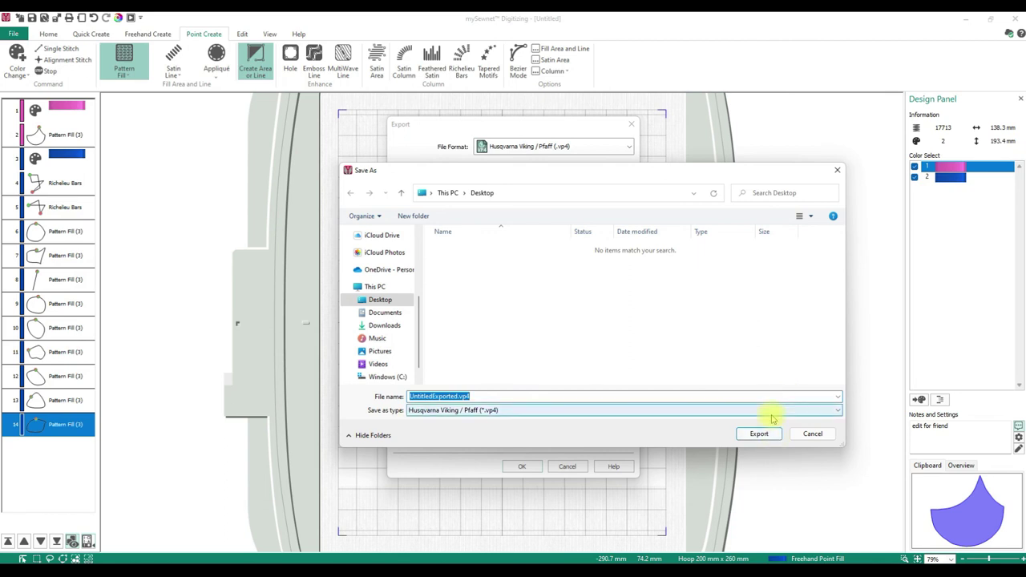
left_click(813, 434)
left_click(634, 126)
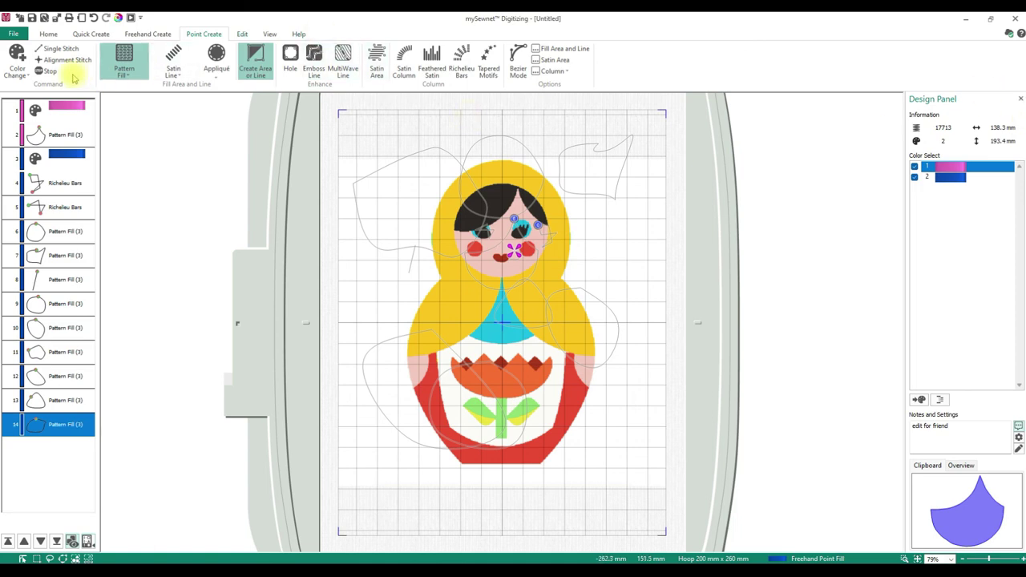
left_click(47, 33)
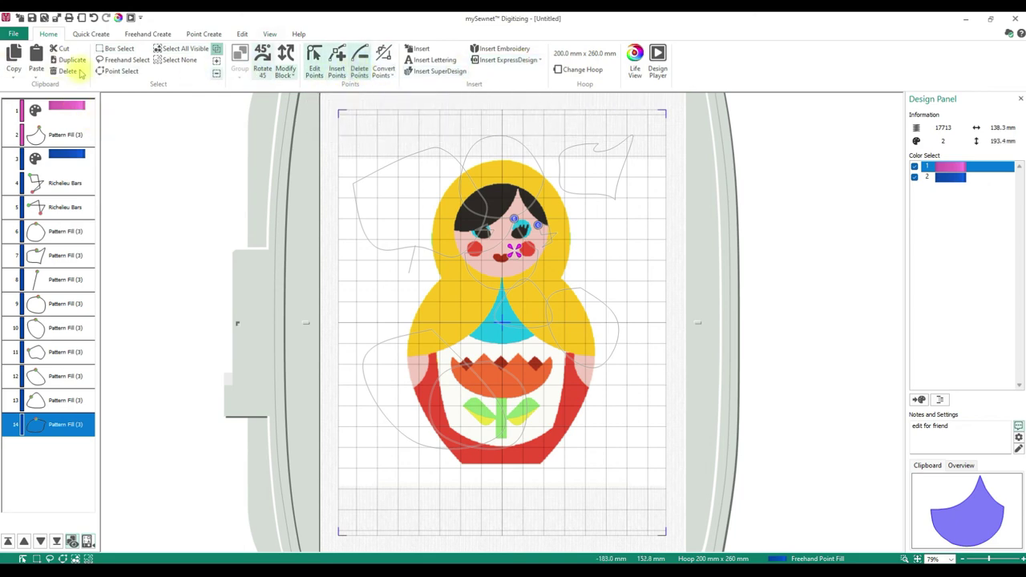
left_click(210, 34)
left_click(251, 53)
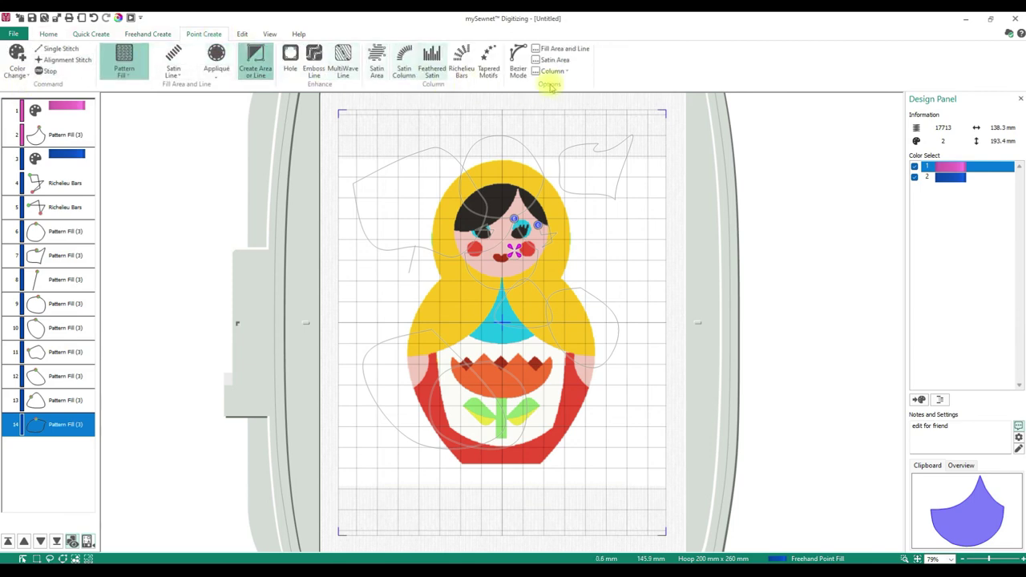
left_click(95, 33)
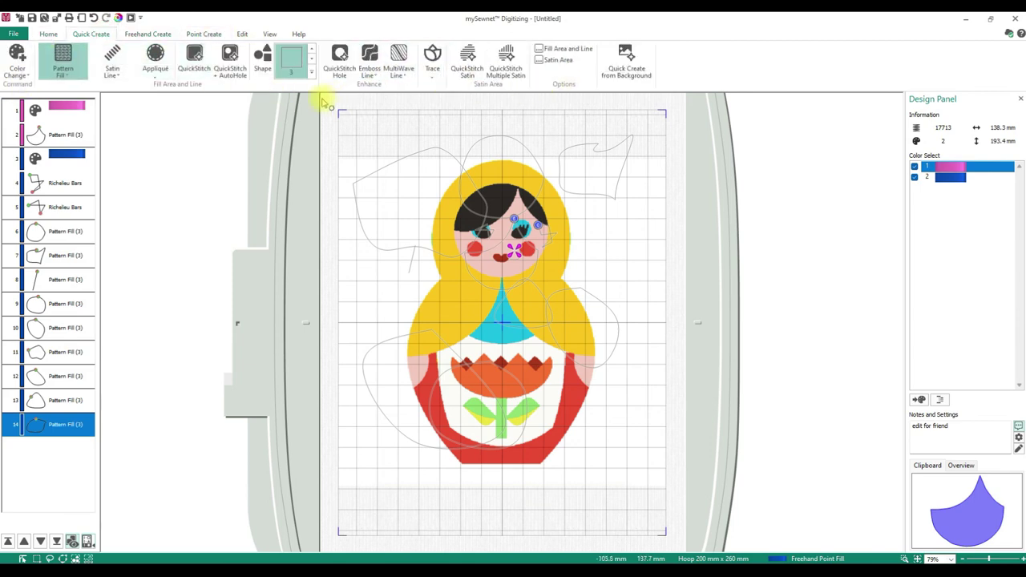
left_click(206, 35)
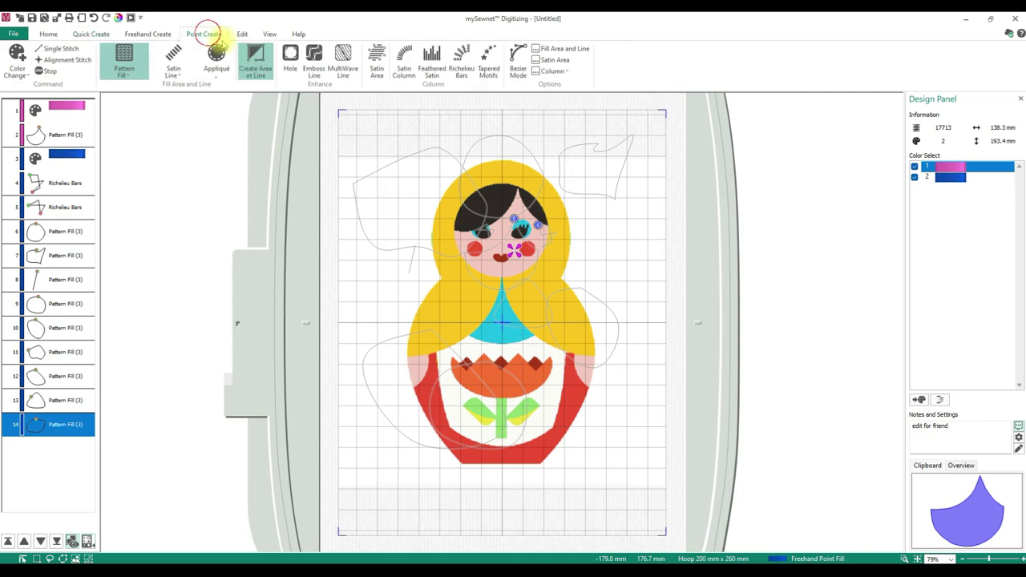
Show the design's stitches in 3D View
left_click(274, 38)
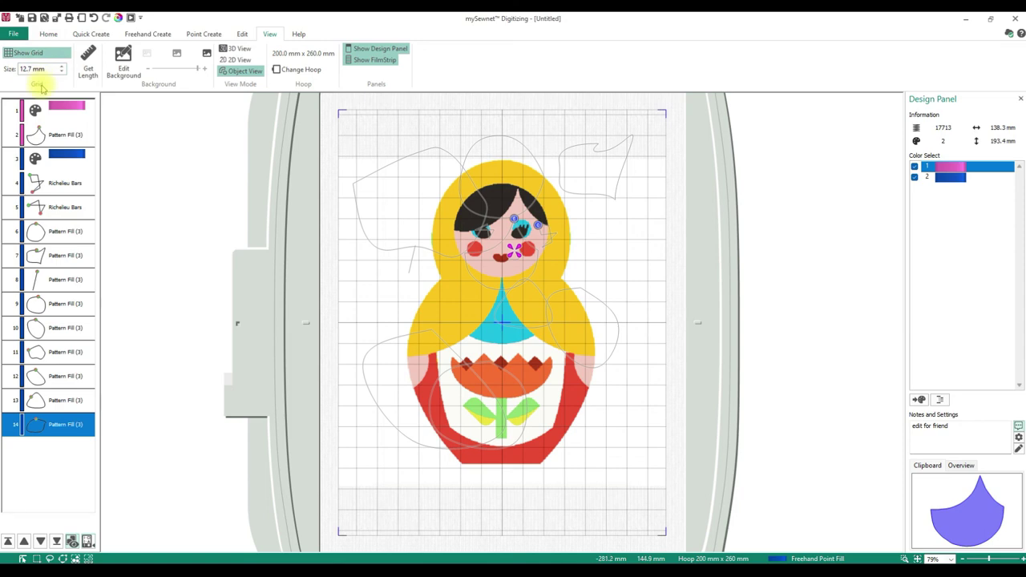
left_click(232, 48)
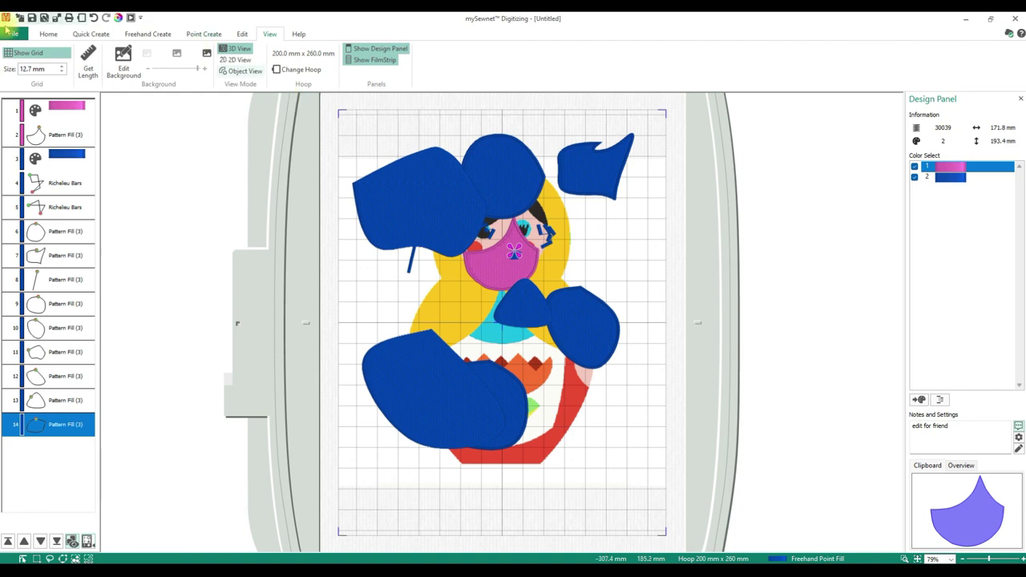
left_click(48, 34)
left_click(101, 32)
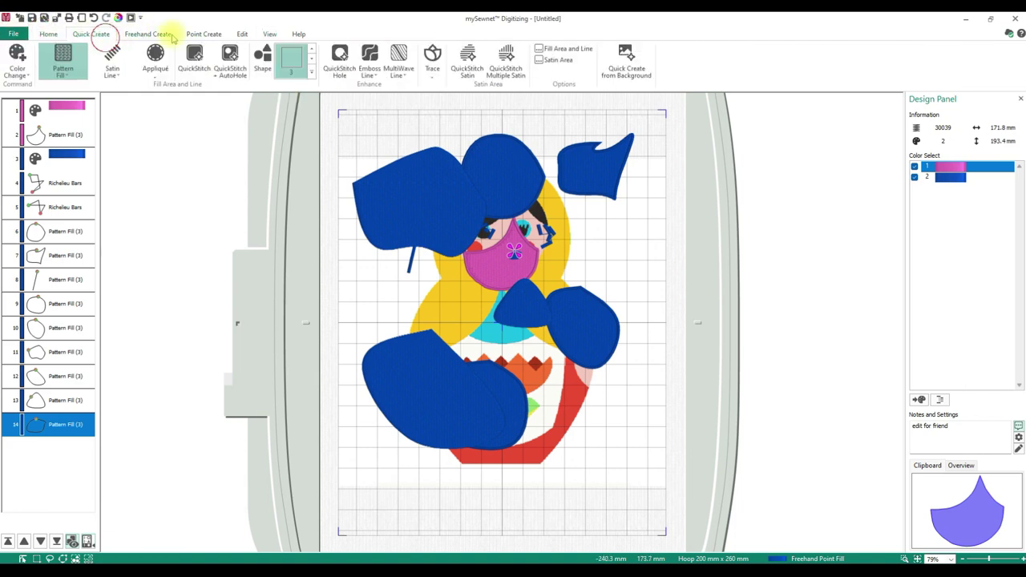
left_click(206, 32)
left_click(269, 33)
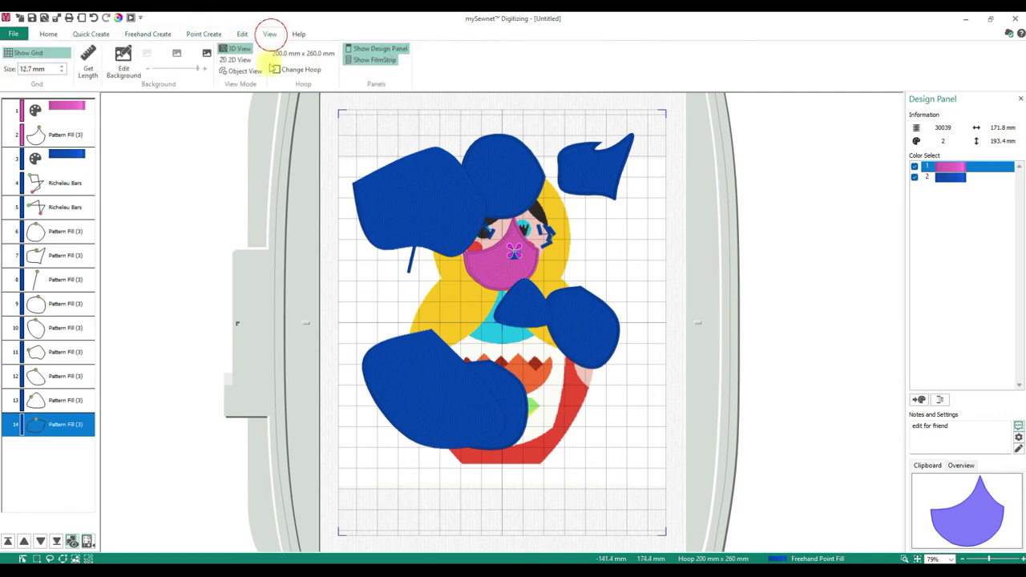